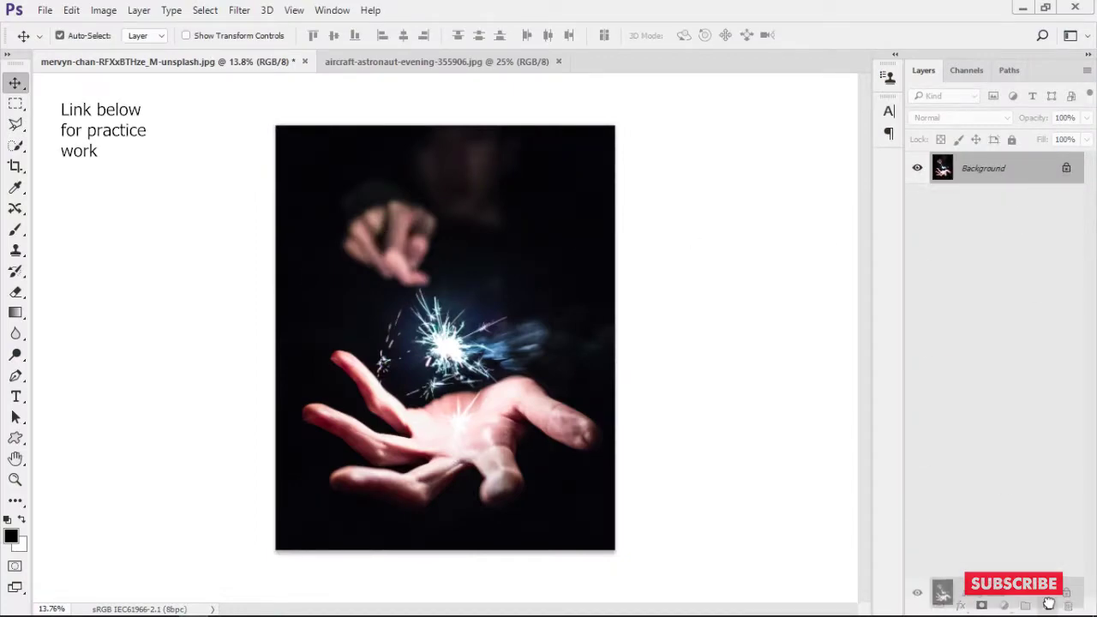
Duplicate Background as a backup, then add a Hue/Saturation layer set to Hue -143, Saturation +44
{"action": "left_click_drag", "start_coordinate": [1049, 605], "coordinate": [1048, 606]}
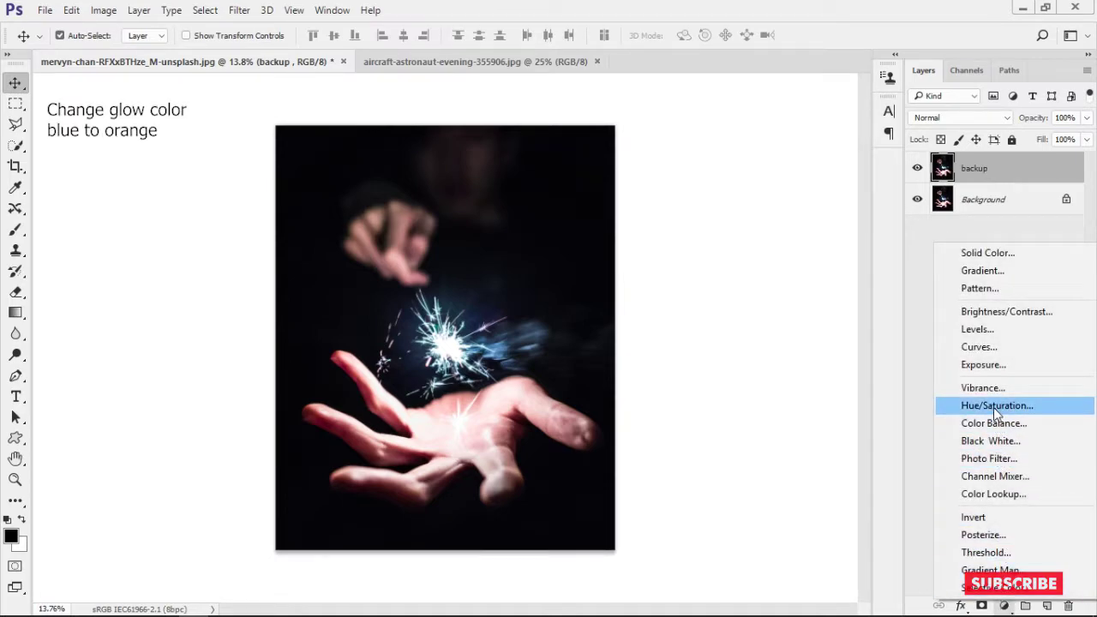
{"action": "left_click", "coordinate": [993, 408]}
{"action": "left_click_drag", "start_coordinate": [412, 100], "coordinate": [701, 59]}
{"action": "mouse_move", "coordinate": [743, 168]}
{"action": "left_mouse_down"}
{"action": "mouse_move", "coordinate": [624, 171]}
{"action": "mouse_move", "coordinate": [789, 175]}
{"action": "mouse_move", "coordinate": [658, 185]}
{"action": "left_mouse_up"}
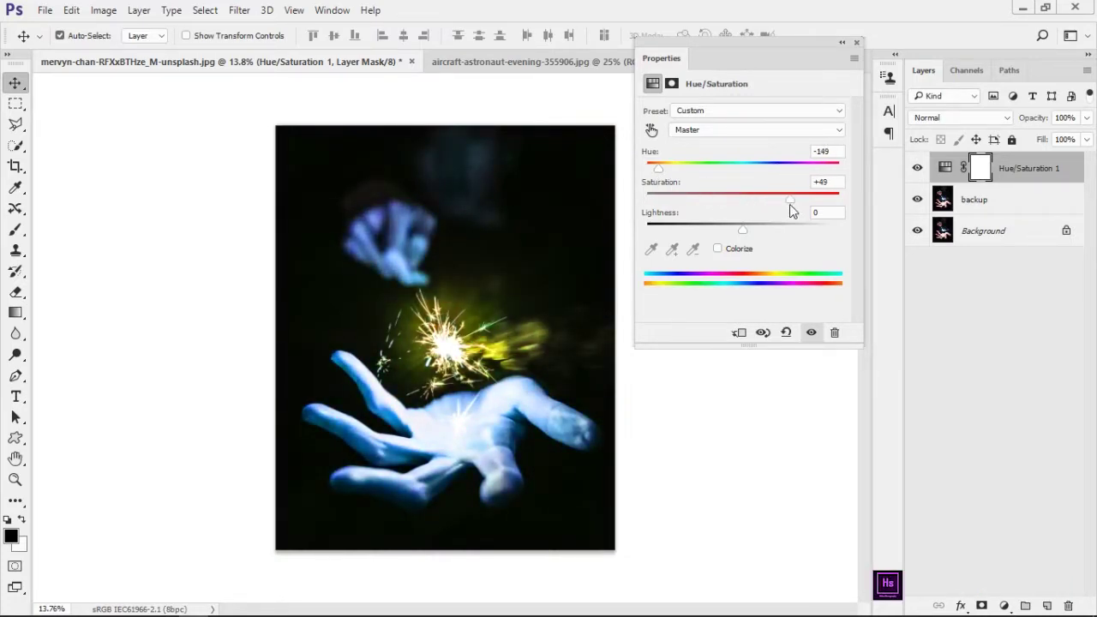
{"action": "left_click_drag", "start_coordinate": [790, 199], "coordinate": [786, 198]}
{"action": "mouse_move", "coordinate": [659, 168]}
{"action": "left_mouse_down"}
{"action": "mouse_move", "coordinate": [779, 171]}
{"action": "mouse_move", "coordinate": [662, 176]}
{"action": "left_mouse_up"}
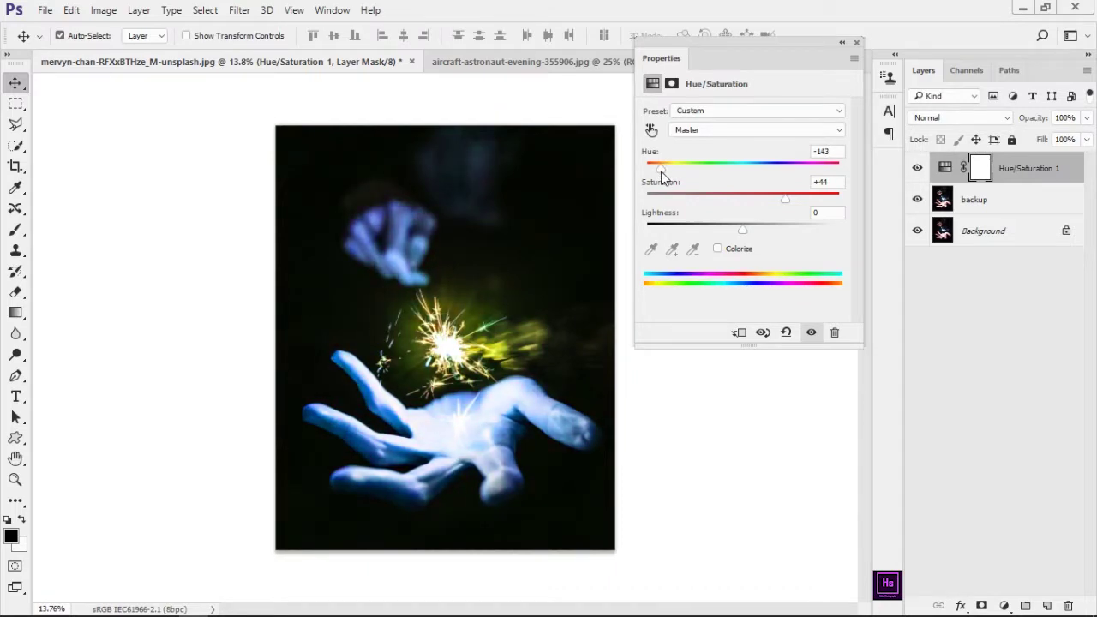
{"action": "left_click", "coordinate": [857, 42]}
Invert the Hue/Saturation mask to black and set up a soft round brush at low flow
{"action": "key", "text": "ctrl+i"}
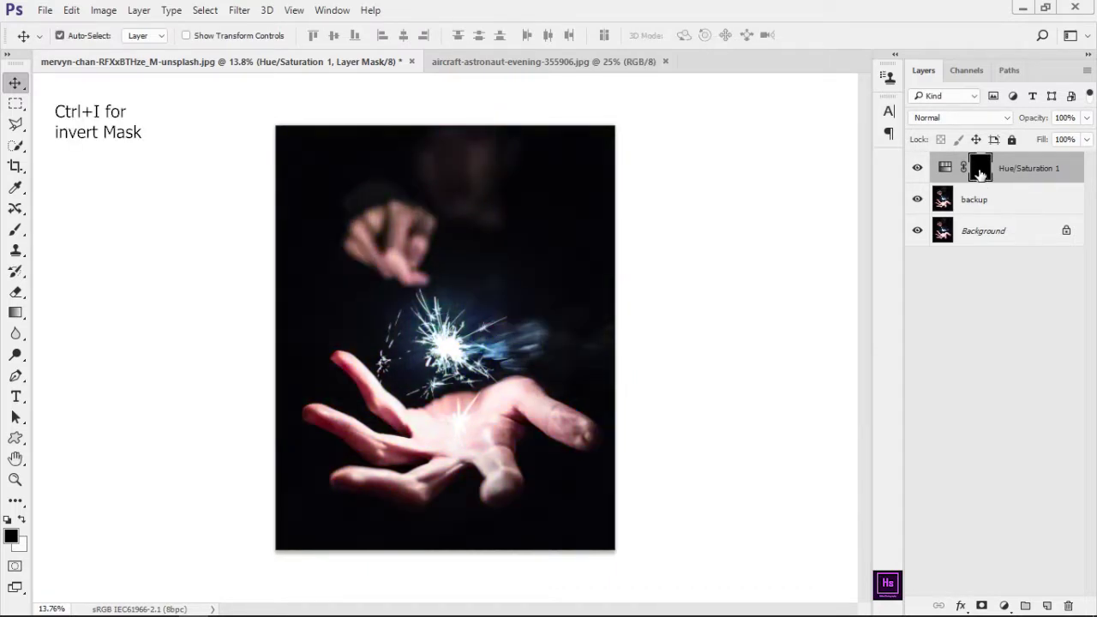
{"action": "scroll", "coordinate": [460, 352], "scroll_direction": "up", "scroll_amount": 2}
{"action": "scroll", "coordinate": [459, 353], "scroll_direction": "up", "scroll_amount": 3}
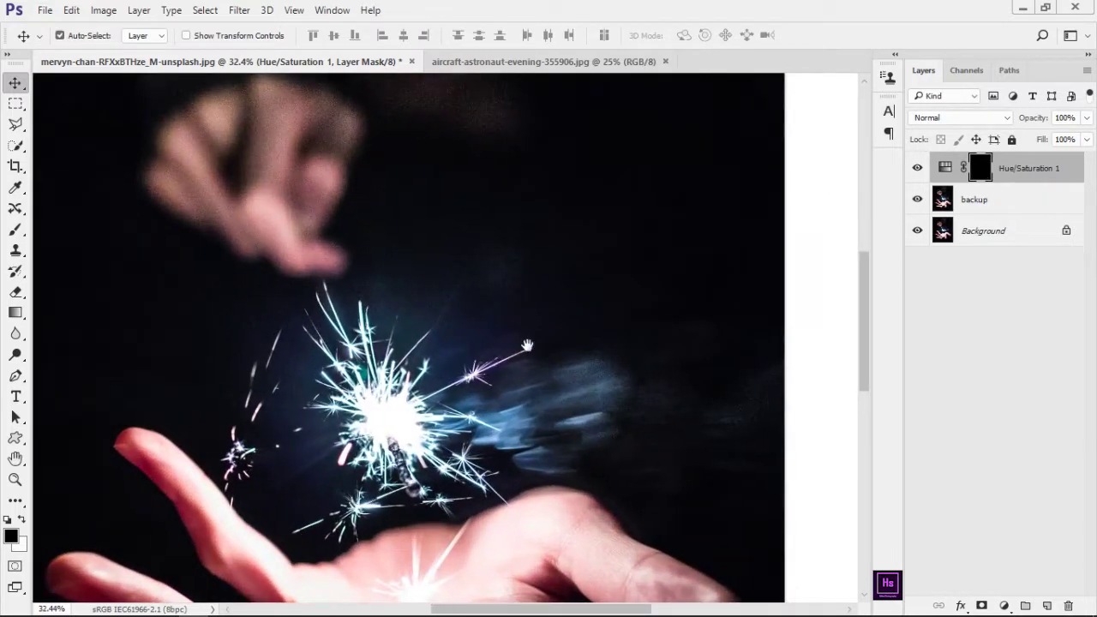
{"action": "scroll", "coordinate": [459, 352], "scroll_direction": "up", "scroll_amount": 2}
{"action": "key", "text": "b"}
{"action": "right_click", "coordinate": [403, 227]}
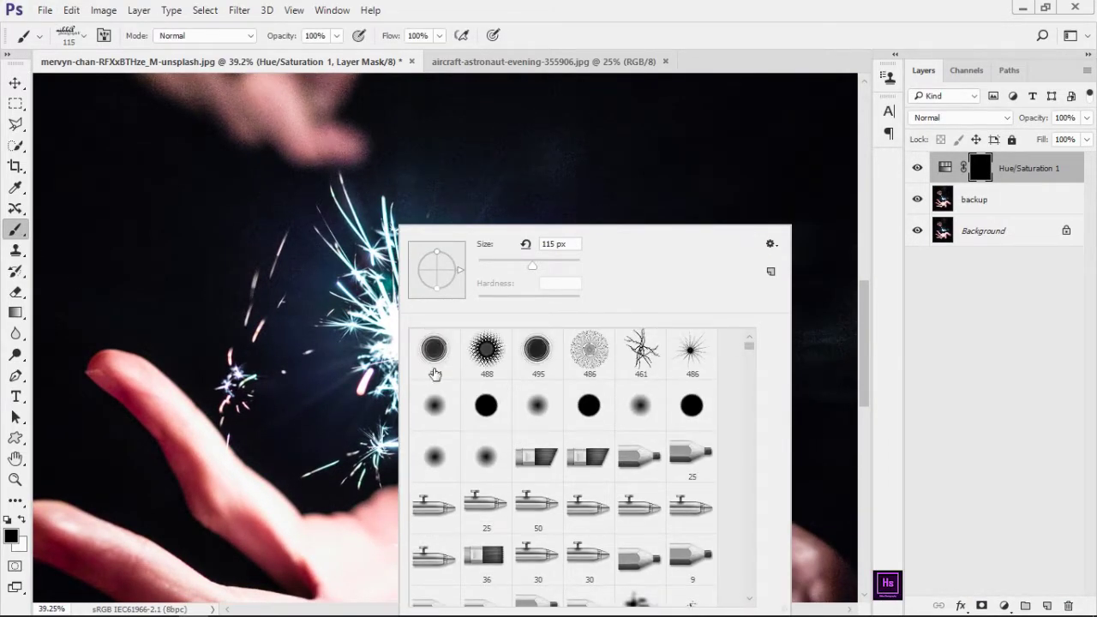
{"action": "double_click", "coordinate": [435, 405]}
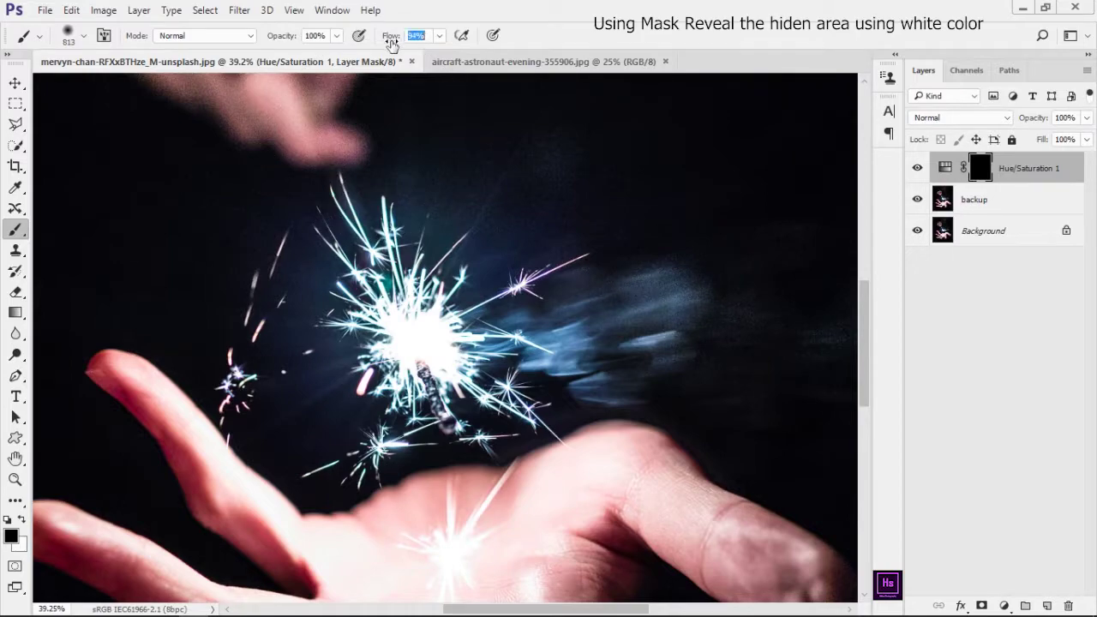
{"action": "left_click_drag", "start_coordinate": [480, 232], "coordinate": [427, 264]}
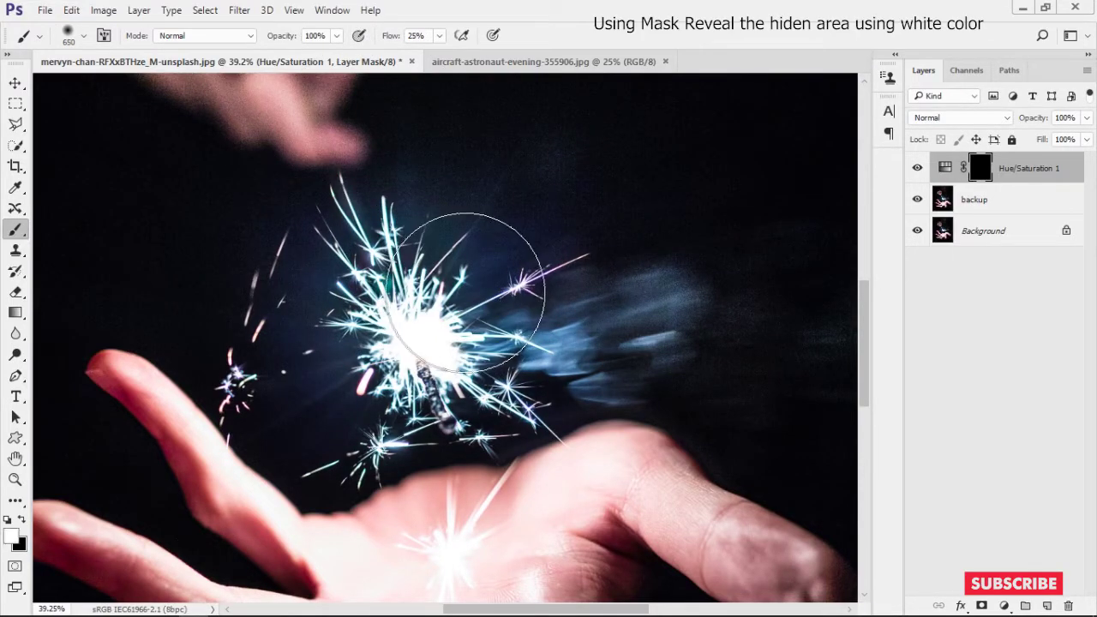
{"action": "key", "text": "shift+1"}
{"action": "key", "text": "shift+3"}
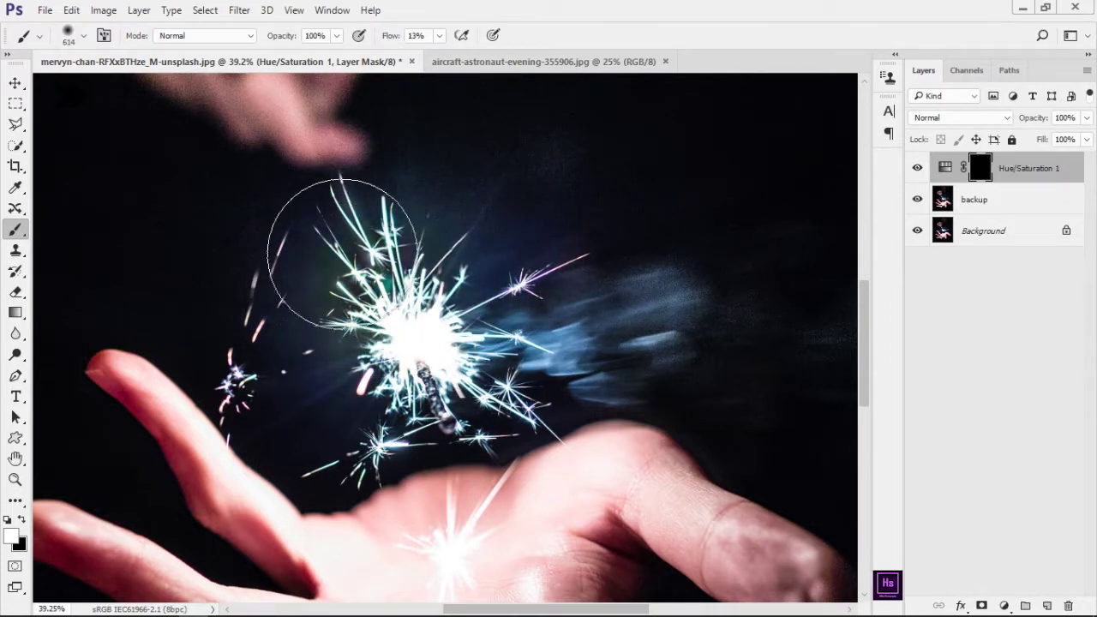
Paint white on the mask over the sparkler and its blue streak to tint them yellow-green
{"action": "mouse_move", "coordinate": [330, 233]}
{"action": "left_mouse_down"}
{"action": "mouse_move", "coordinate": [589, 270]}
{"action": "mouse_move", "coordinate": [548, 335]}
{"action": "left_mouse_up"}
{"action": "left_click_drag", "start_coordinate": [428, 306], "coordinate": [425, 301]}
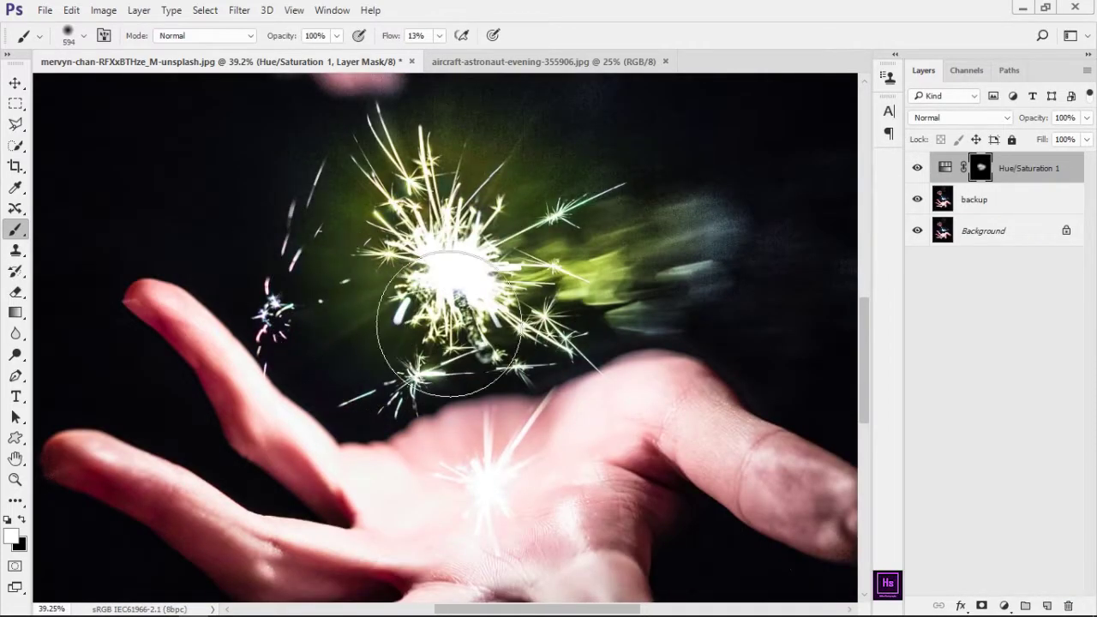
{"action": "scroll", "coordinate": [543, 332], "scroll_direction": "down", "scroll_amount": 2}
{"action": "scroll", "coordinate": [583, 338], "scroll_direction": "up", "scroll_amount": 2}
{"action": "scroll", "coordinate": [514, 325], "scroll_direction": "down", "scroll_amount": 3}
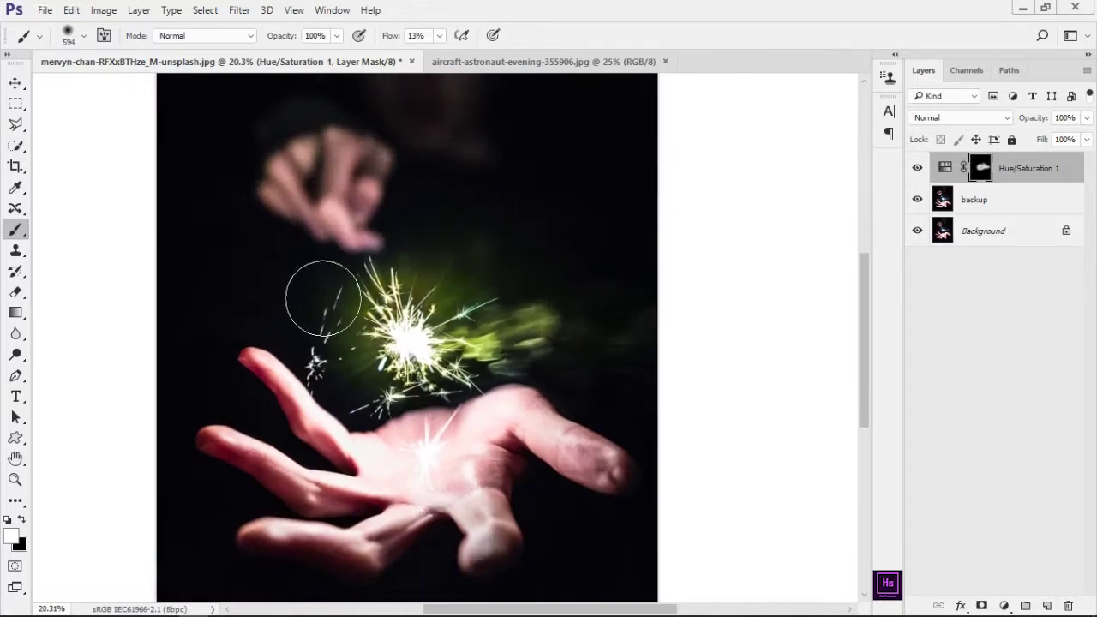
{"action": "scroll", "coordinate": [313, 306], "scroll_direction": "down", "scroll_amount": 3}
Toggle the Hue/Saturation layer on and off to compare, then bring up the shuttle photo
{"action": "key", "text": "ctrl+0"}
{"action": "left_click", "coordinate": [917, 168]}
{"action": "left_click", "coordinate": [918, 168]}
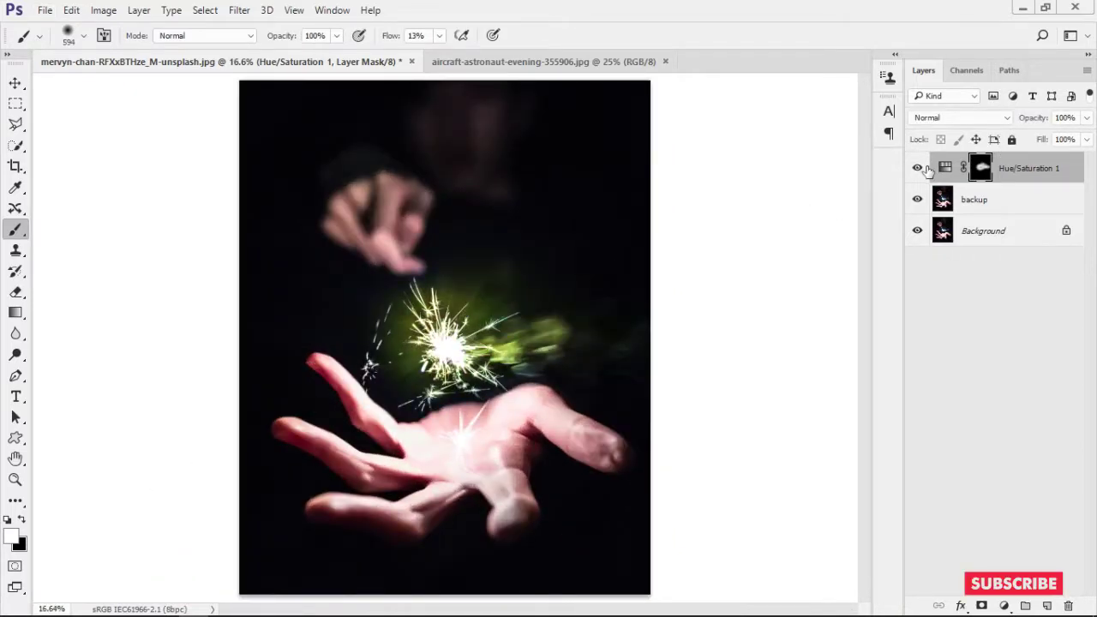
{"action": "left_click", "coordinate": [918, 168]}
{"action": "left_click", "coordinate": [926, 168]}
{"action": "left_click", "coordinate": [926, 168]}
{"action": "left_click", "coordinate": [925, 168]}
{"action": "key", "text": "ctrl+Tab"}
{"action": "key", "text": "ctrl+0"}
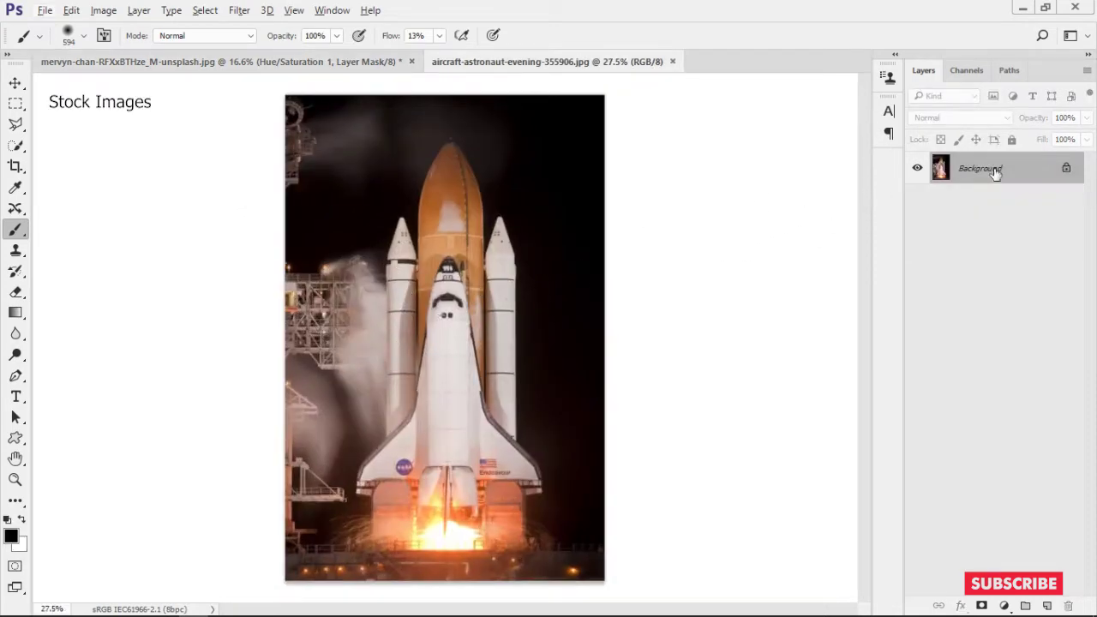
Duplicate the shuttle photo's Background layer
{"action": "left_click_drag", "start_coordinate": [995, 172], "coordinate": [1047, 605]}
{"action": "scroll", "coordinate": [516, 294], "scroll_direction": "up", "scroll_amount": 2}
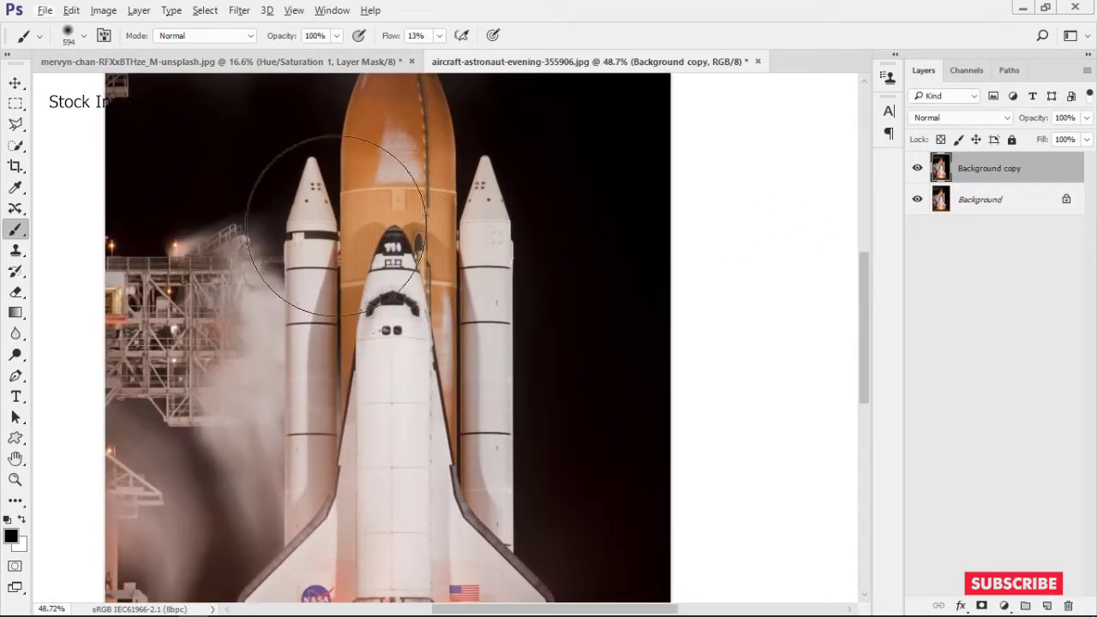
{"action": "scroll", "coordinate": [393, 260], "scroll_direction": "down", "scroll_amount": 3}
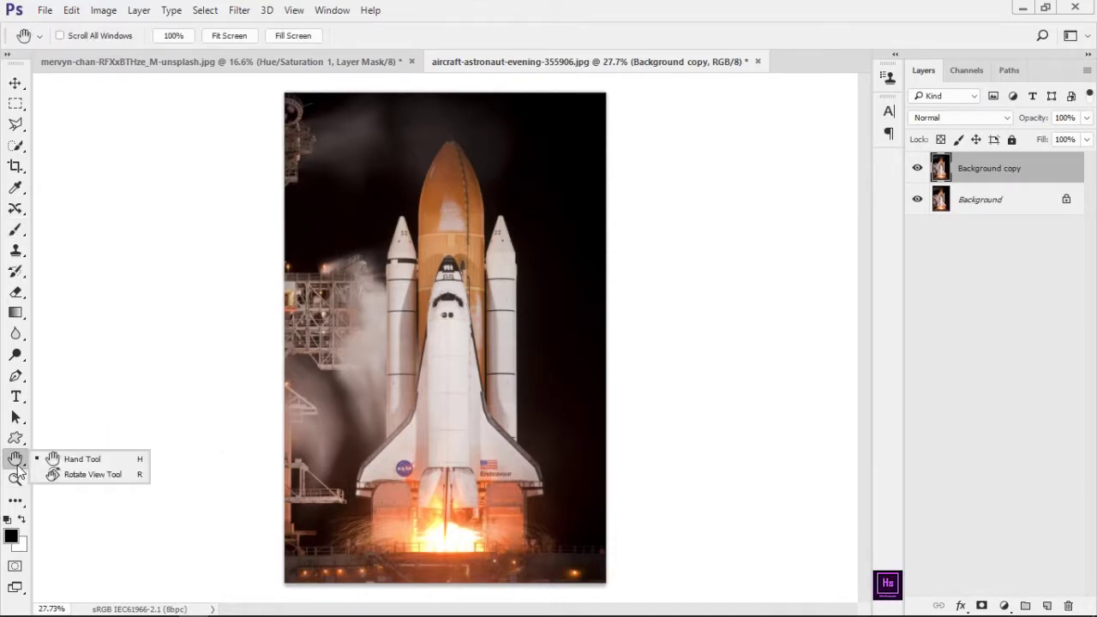
Rotate the view 90° so the shuttle lies sideways, and zoom in on the tail and wing
{"action": "left_click", "coordinate": [85, 474]}
{"action": "left_click_drag", "start_coordinate": [471, 197], "coordinate": [648, 376]}
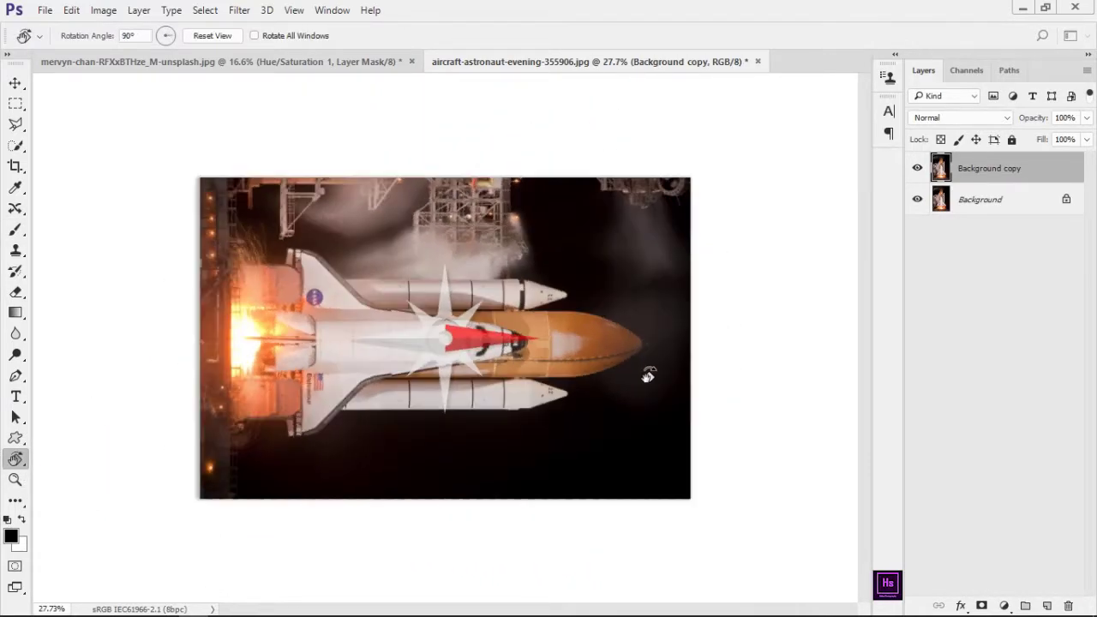
{"action": "scroll", "coordinate": [417, 351], "scroll_direction": "up", "scroll_amount": 3}
{"action": "left_click_drag", "start_coordinate": [208, 241], "coordinate": [336, 260]}
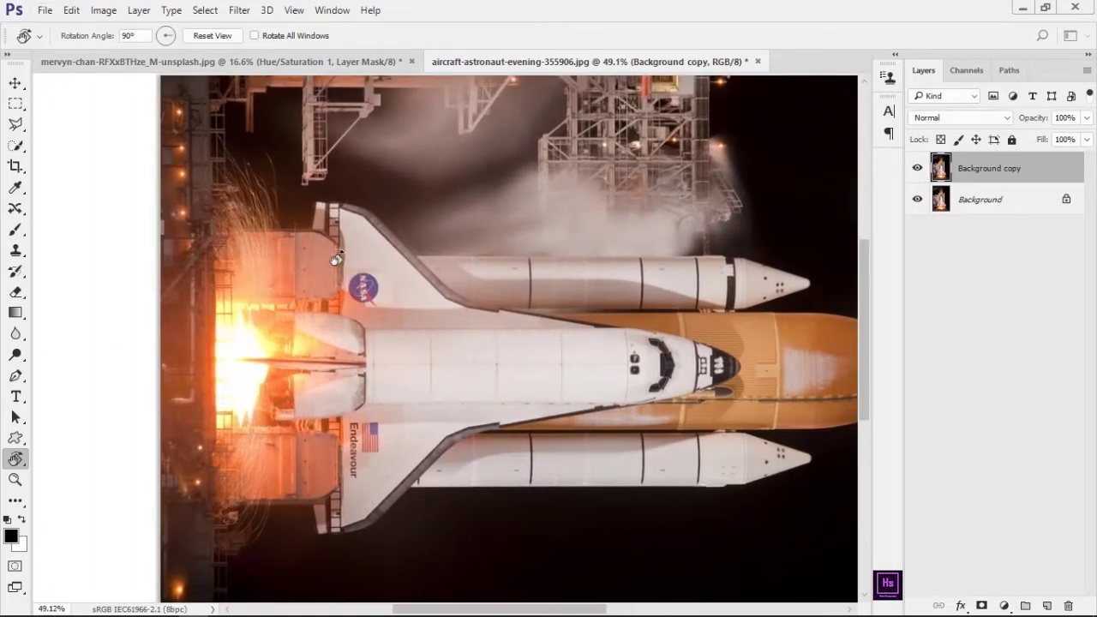
{"action": "scroll", "coordinate": [336, 259], "scroll_direction": "up", "scroll_amount": 3}
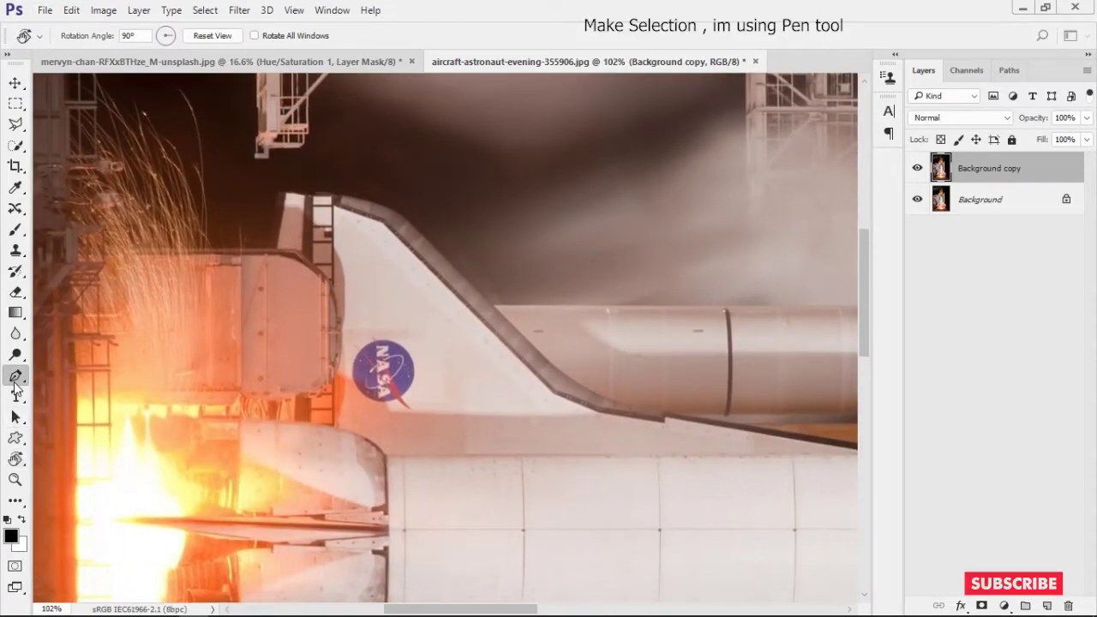
Start a Pen path at the shuttle's tail and place anchors along the wing edge
{"action": "left_click", "coordinate": [15, 378]}
{"action": "scroll", "coordinate": [314, 245], "scroll_direction": "up", "scroll_amount": 2}
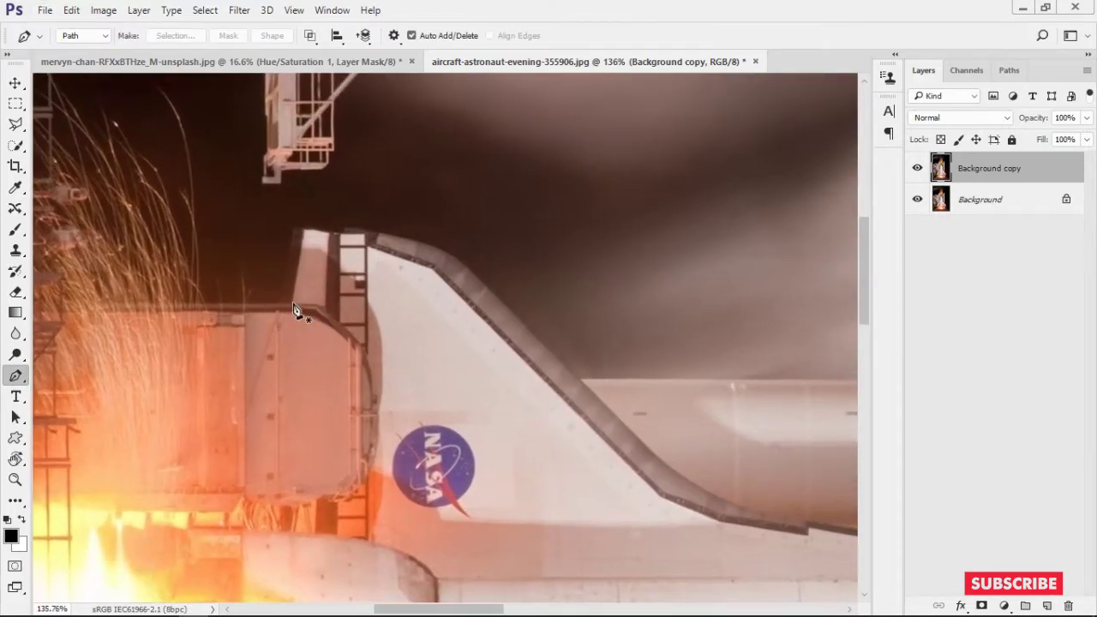
{"action": "scroll", "coordinate": [294, 310], "scroll_direction": "up", "scroll_amount": 3}
{"action": "left_click_drag", "start_coordinate": [294, 306], "coordinate": [280, 314]}
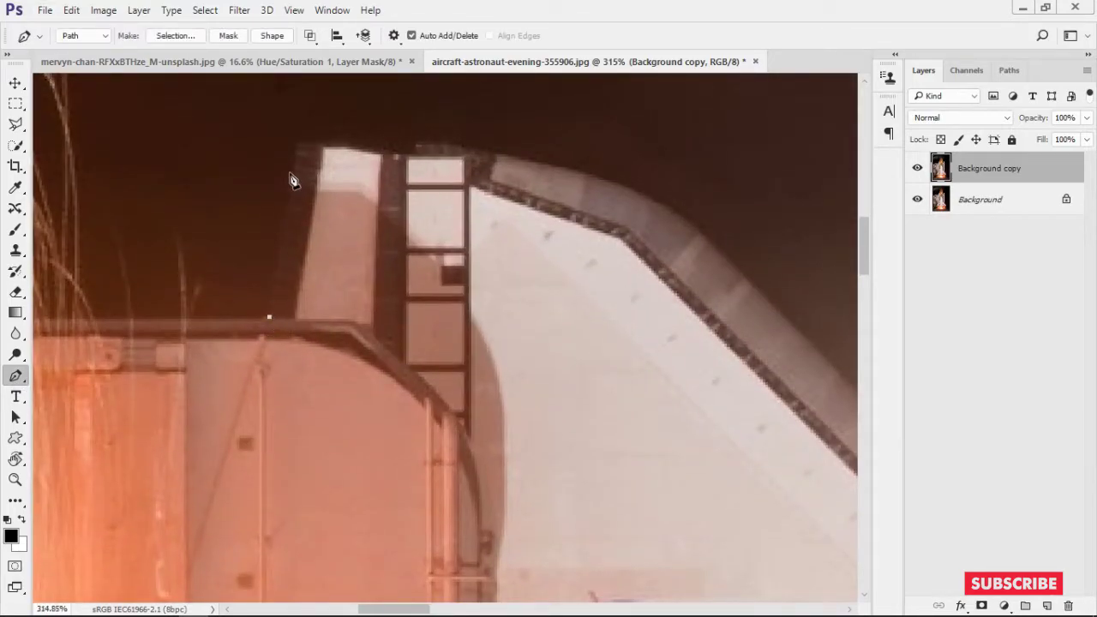
{"action": "scroll", "coordinate": [409, 153], "scroll_direction": "down", "scroll_amount": 3}
{"action": "left_click_drag", "start_coordinate": [367, 152], "coordinate": [392, 172]}
{"action": "left_click_drag", "start_coordinate": [646, 467], "coordinate": [722, 492]}
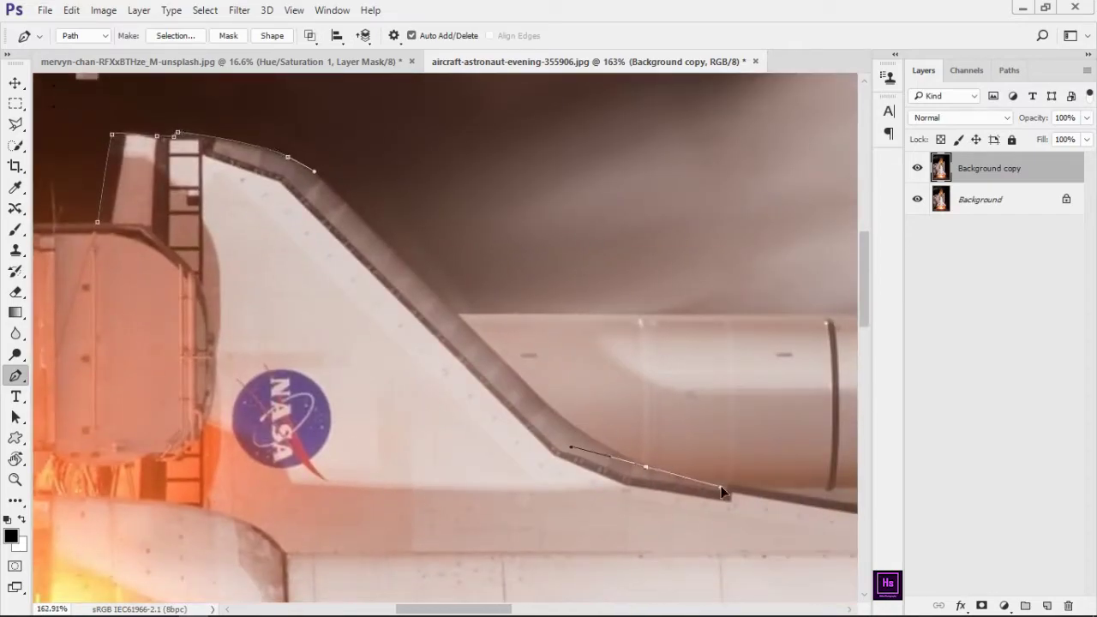
{"action": "scroll", "coordinate": [339, 157], "scroll_direction": "up", "scroll_amount": 3}
{"action": "scroll", "coordinate": [599, 420], "scroll_direction": "down", "scroll_amount": 5}
{"action": "scroll", "coordinate": [599, 420], "scroll_direction": "right", "scroll_amount": 3}
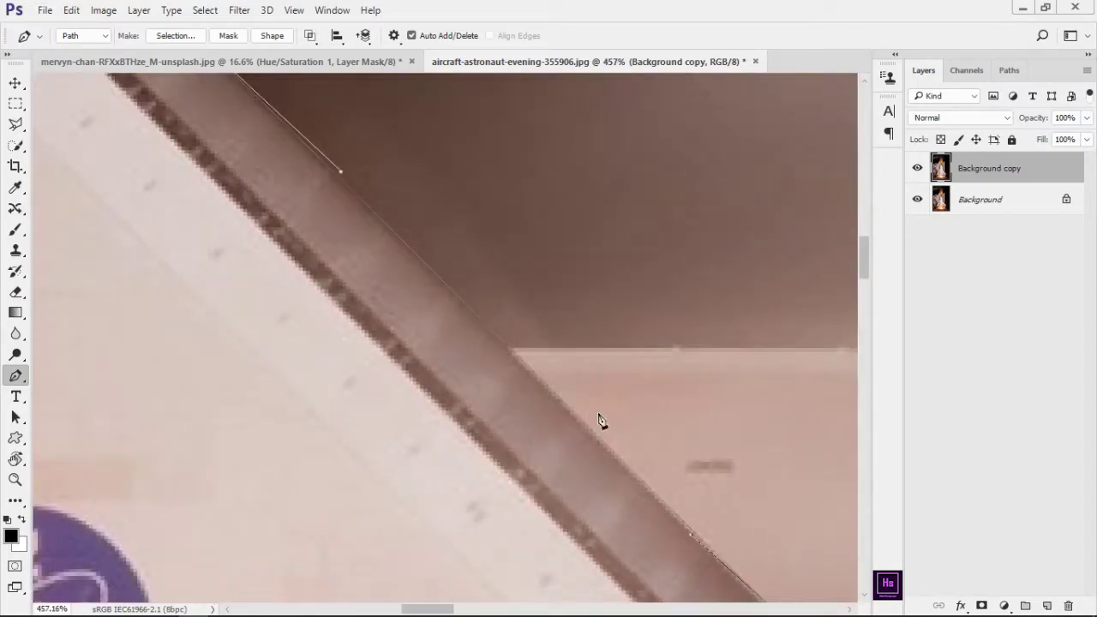
{"action": "scroll", "coordinate": [566, 406], "scroll_direction": "down", "scroll_amount": 3}
{"action": "scroll", "coordinate": [566, 407], "scroll_direction": "right", "scroll_amount": 3}
{"action": "left_click", "coordinate": [501, 313]}
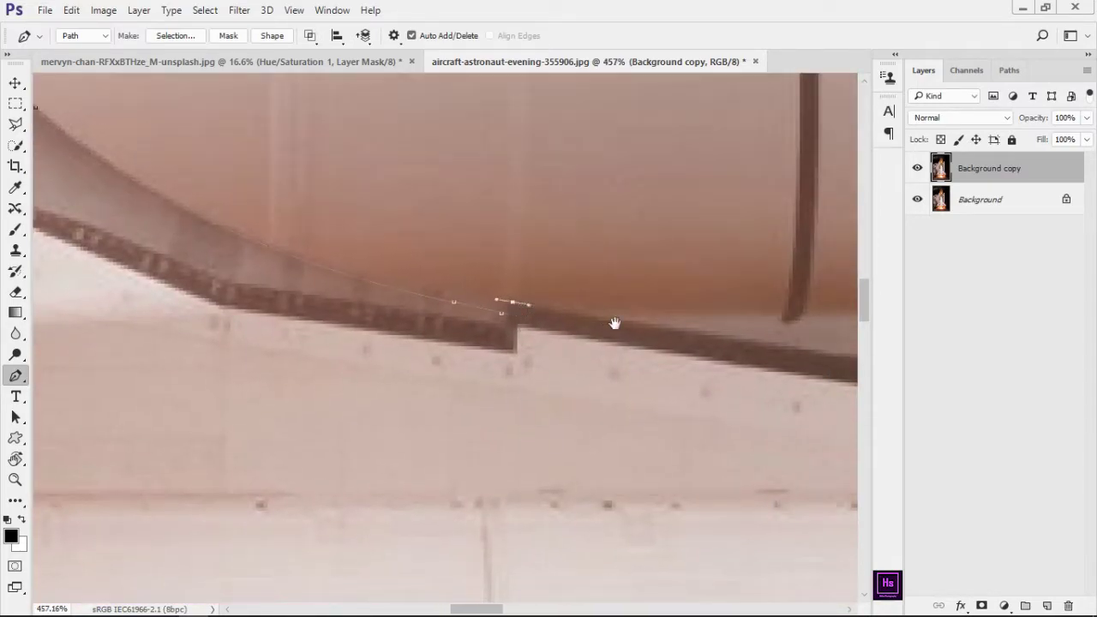
{"action": "scroll", "coordinate": [614, 323], "scroll_direction": "down", "scroll_amount": 5}
{"action": "scroll", "coordinate": [429, 304], "scroll_direction": "up", "scroll_amount": 1}
{"action": "scroll", "coordinate": [415, 296], "scroll_direction": "up", "scroll_amount": 2}
{"action": "scroll", "coordinate": [406, 291], "scroll_direction": "up", "scroll_amount": 2}
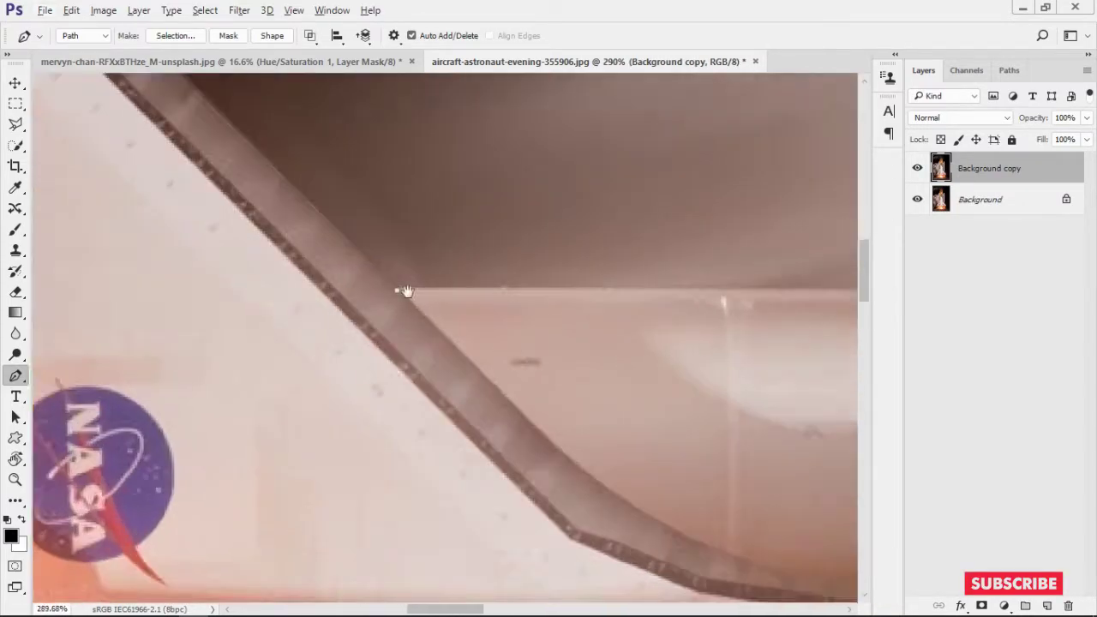
{"action": "scroll", "coordinate": [406, 291], "scroll_direction": "up", "scroll_amount": 3}
{"action": "scroll", "coordinate": [429, 300], "scroll_direction": "down", "scroll_amount": 2}
{"action": "scroll", "coordinate": [514, 313], "scroll_direction": "right", "scroll_amount": 2}
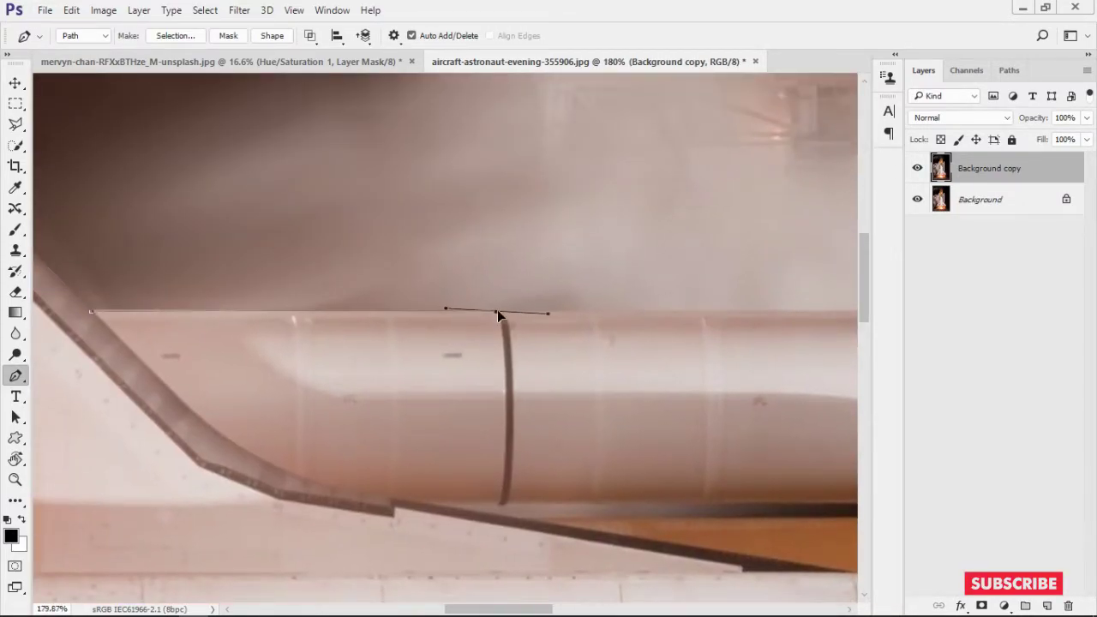
{"action": "scroll", "coordinate": [498, 315], "scroll_direction": "right", "scroll_amount": 3}
{"action": "scroll", "coordinate": [445, 313], "scroll_direction": "right", "scroll_amount": 2}
{"action": "scroll", "coordinate": [411, 311], "scroll_direction": "up", "scroll_amount": 2}
{"action": "scroll", "coordinate": [370, 310], "scroll_direction": "up", "scroll_amount": 1}
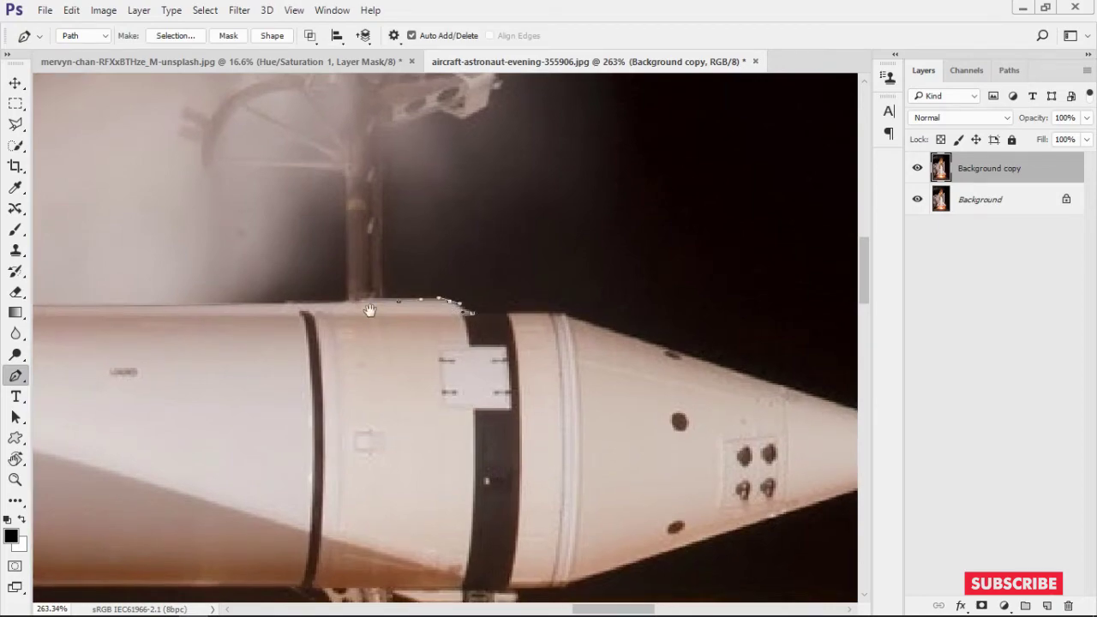
{"action": "scroll", "coordinate": [369, 310], "scroll_direction": "right", "scroll_amount": 3}
{"action": "scroll", "coordinate": [399, 329], "scroll_direction": "down", "scroll_amount": 1}
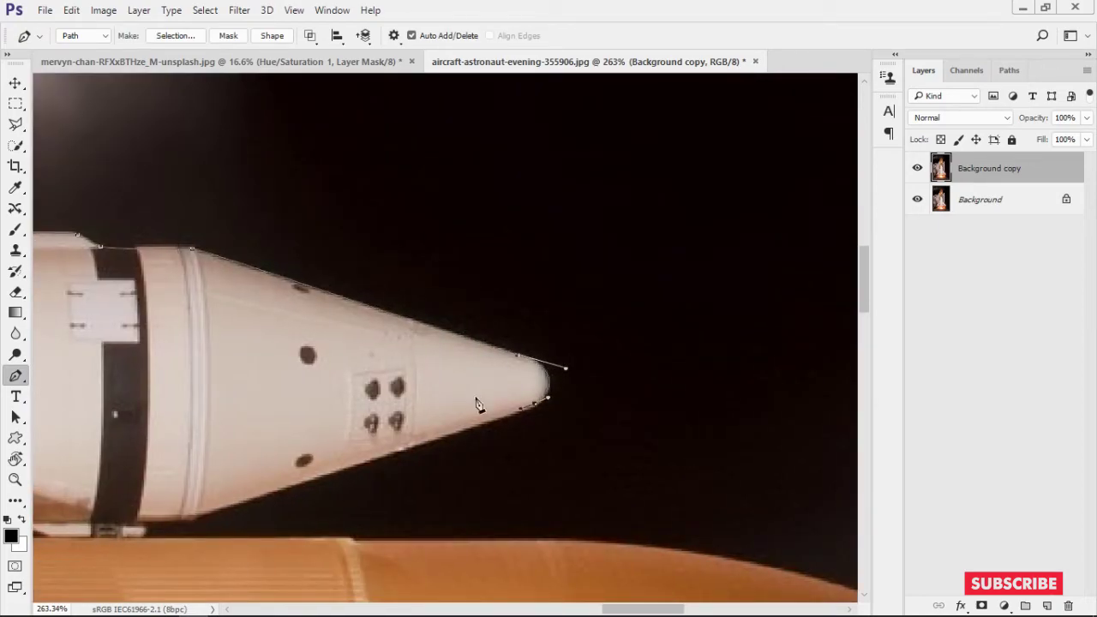
{"action": "scroll", "coordinate": [190, 500], "scroll_direction": "down", "scroll_amount": 3}
{"action": "scroll", "coordinate": [190, 500], "scroll_direction": "left", "scroll_amount": 3}
Continue the path around the nose cone and the orange tank's nose
{"action": "left_click_drag", "start_coordinate": [342, 362], "coordinate": [325, 370]}
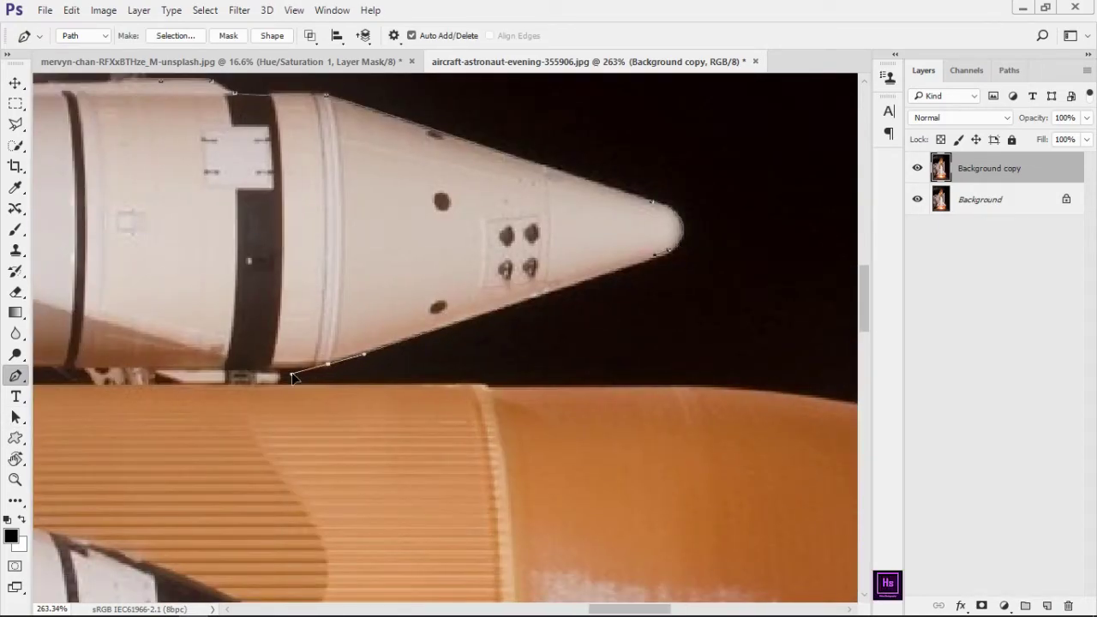
{"action": "scroll", "coordinate": [292, 381], "scroll_direction": "down", "scroll_amount": 3}
{"action": "scroll", "coordinate": [343, 377], "scroll_direction": "left", "scroll_amount": 5}
{"action": "scroll", "coordinate": [399, 365], "scroll_direction": "up", "scroll_amount": 3}
{"action": "scroll", "coordinate": [399, 365], "scroll_direction": "down", "scroll_amount": 3}
{"action": "scroll", "coordinate": [386, 353], "scroll_direction": "up", "scroll_amount": 3}
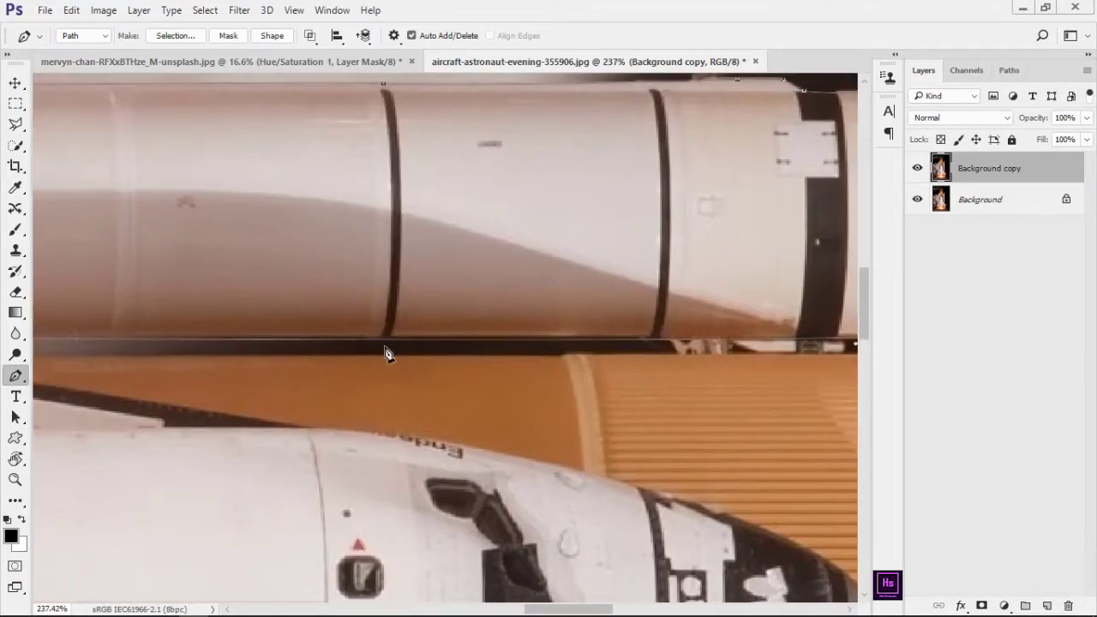
{"action": "scroll", "coordinate": [386, 354], "scroll_direction": "right", "scroll_amount": 3}
{"action": "scroll", "coordinate": [292, 297], "scroll_direction": "up", "scroll_amount": 5}
{"action": "scroll", "coordinate": [292, 297], "scroll_direction": "down", "scroll_amount": 5}
{"action": "scroll", "coordinate": [431, 365], "scroll_direction": "up", "scroll_amount": 3}
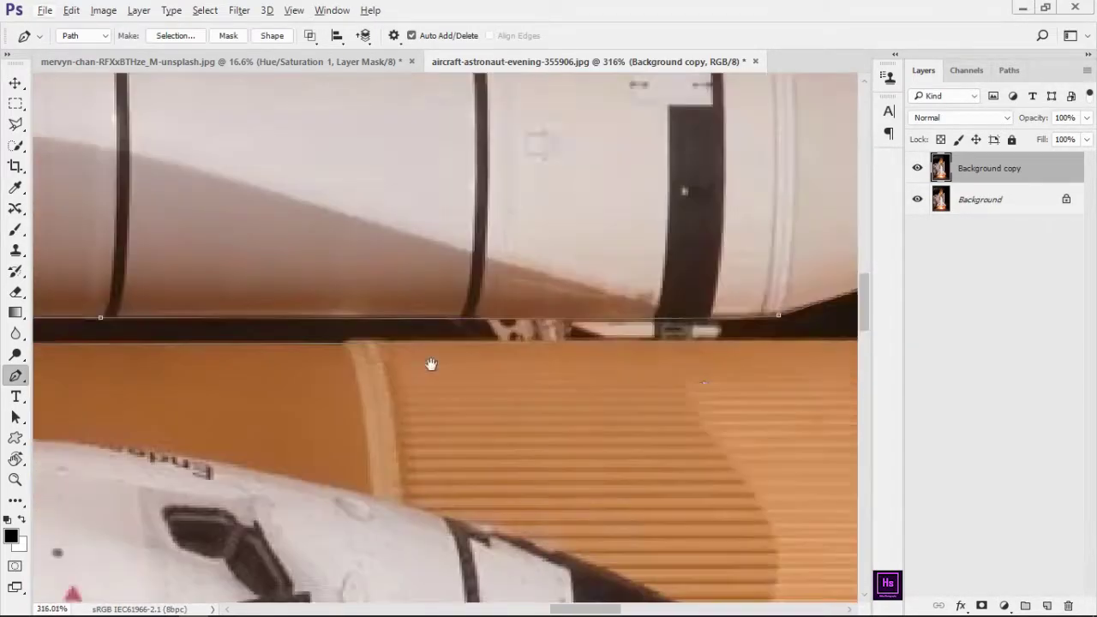
{"action": "scroll", "coordinate": [431, 365], "scroll_direction": "down", "scroll_amount": 3}
{"action": "scroll", "coordinate": [669, 351], "scroll_direction": "right", "scroll_amount": 3}
{"action": "scroll", "coordinate": [380, 282], "scroll_direction": "up", "scroll_amount": 3}
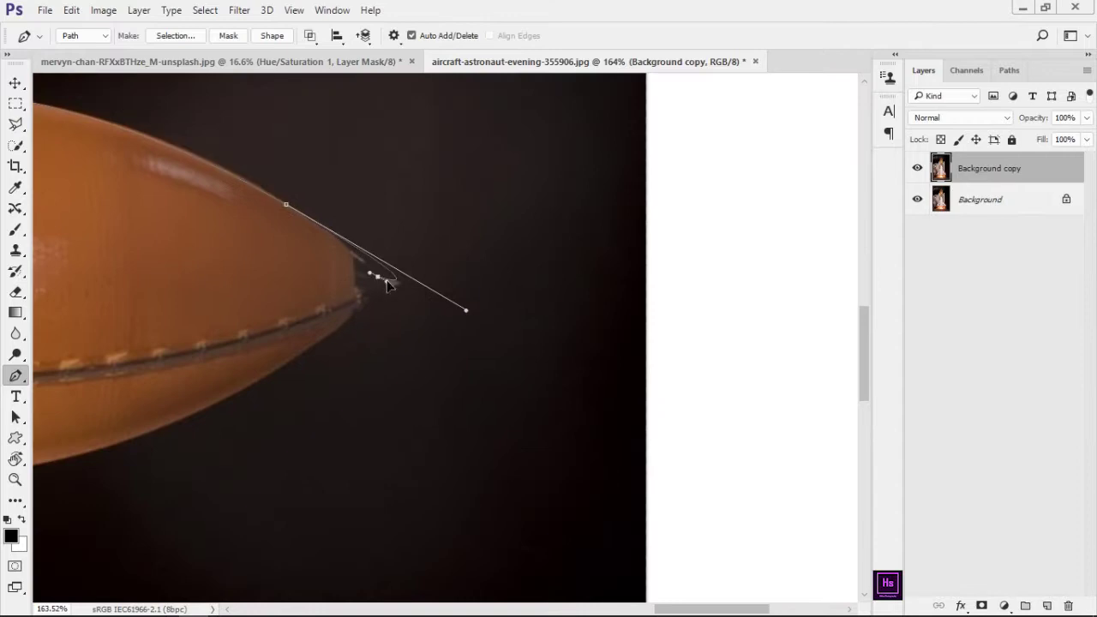
{"action": "scroll", "coordinate": [423, 343], "scroll_direction": "up", "scroll_amount": 2}
{"action": "left_click_drag", "start_coordinate": [477, 305], "coordinate": [488, 317]}
{"action": "scroll", "coordinate": [488, 318], "scroll_direction": "left", "scroll_amount": 3}
{"action": "scroll", "coordinate": [506, 353], "scroll_direction": "down", "scroll_amount": 1}
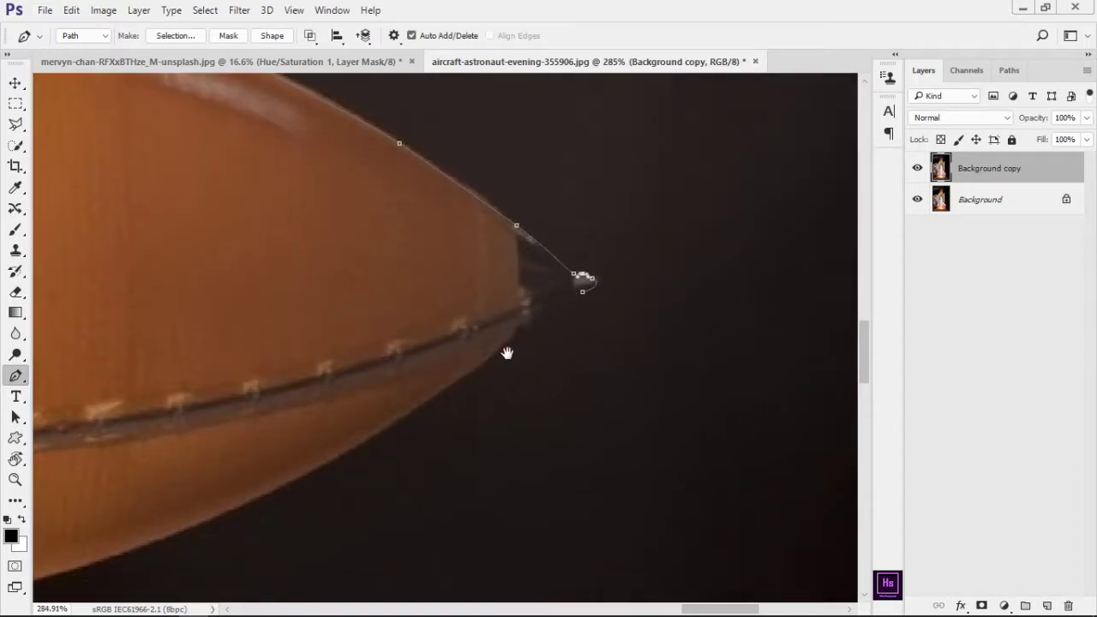
{"action": "scroll", "coordinate": [483, 383], "scroll_direction": "down", "scroll_amount": 2}
{"action": "scroll", "coordinate": [247, 478], "scroll_direction": "left", "scroll_amount": 3}
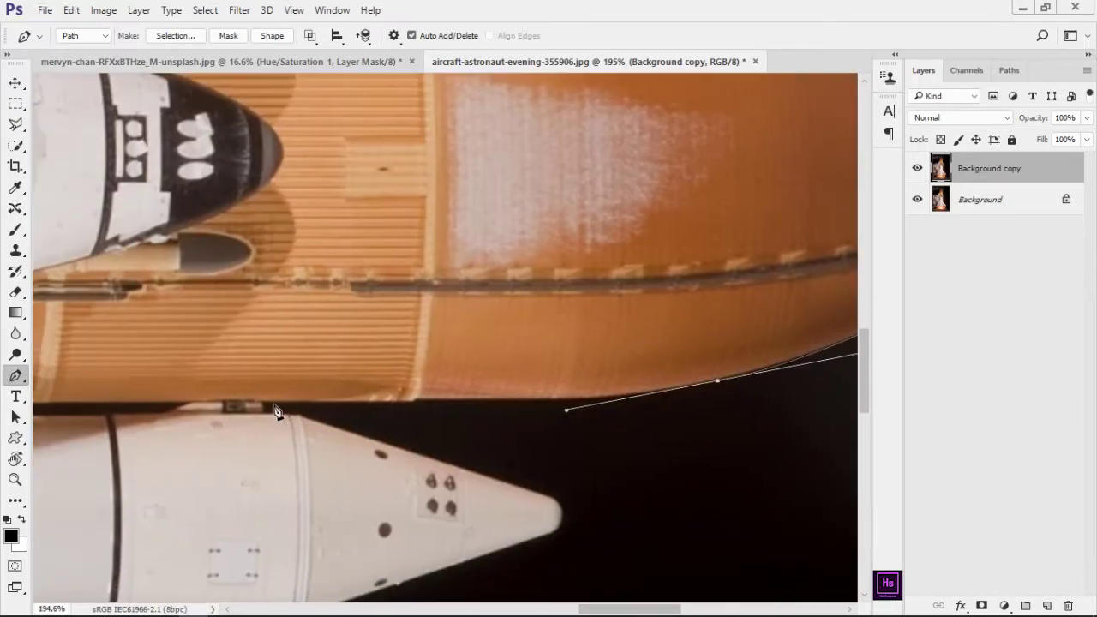
{"action": "scroll", "coordinate": [277, 412], "scroll_direction": "down", "scroll_amount": 3}
{"action": "scroll", "coordinate": [448, 455], "scroll_direction": "up", "scroll_amount": 3}
{"action": "scroll", "coordinate": [201, 400], "scroll_direction": "up", "scroll_amount": 2}
{"action": "scroll", "coordinate": [202, 401], "scroll_direction": "up", "scroll_amount": 2}
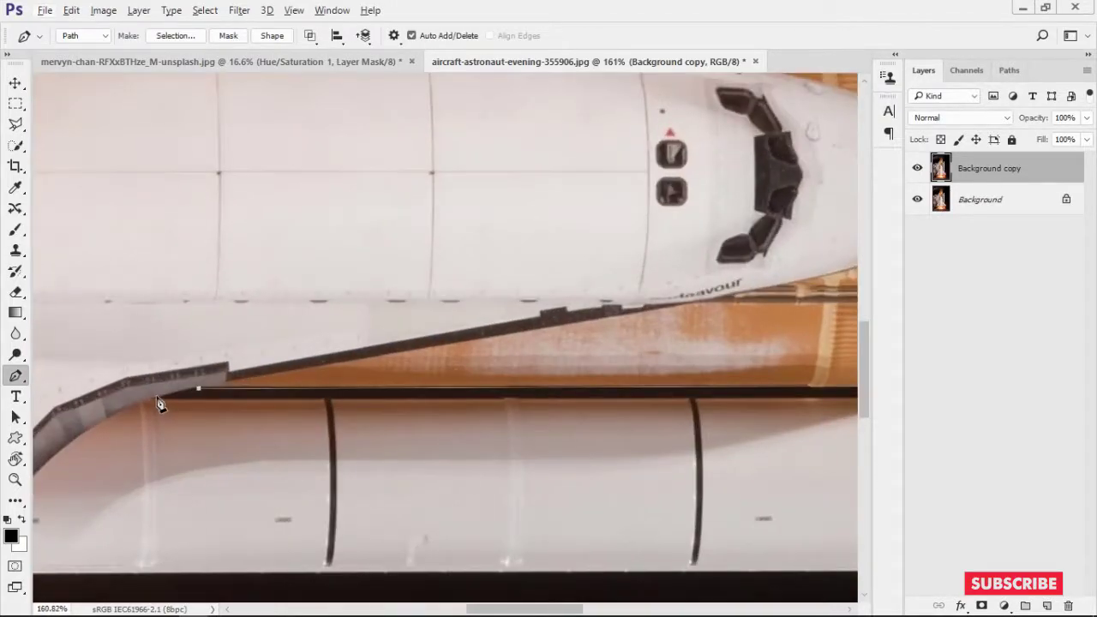
{"action": "scroll", "coordinate": [484, 403], "scroll_direction": "down", "scroll_amount": 3}
{"action": "scroll", "coordinate": [480, 390], "scroll_direction": "up", "scroll_amount": 5}
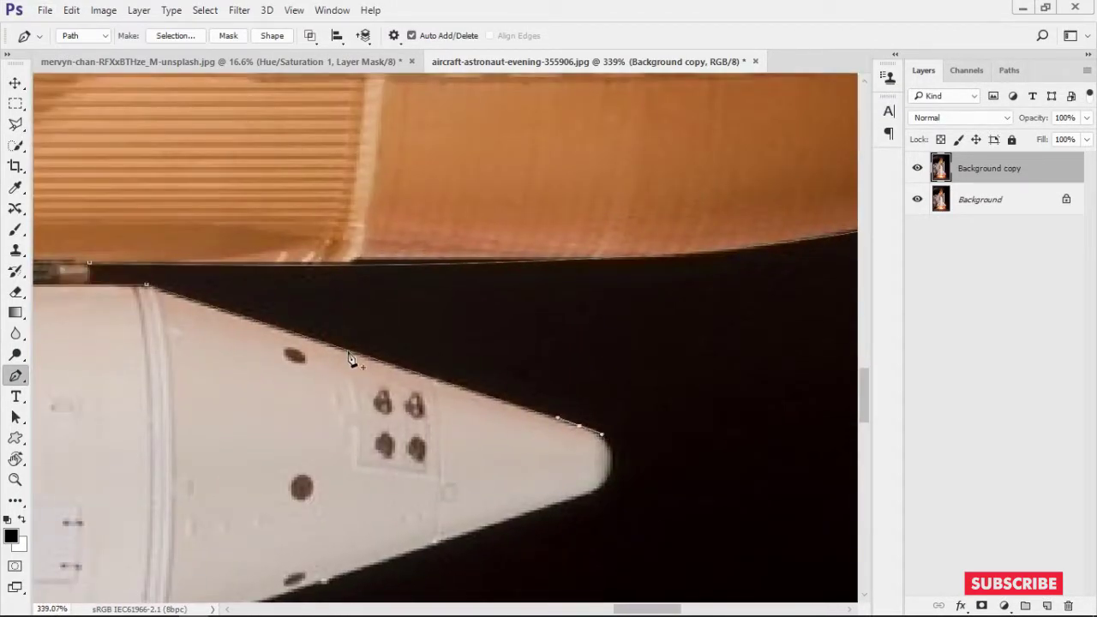
{"action": "scroll", "coordinate": [352, 361], "scroll_direction": "down", "scroll_amount": 2}
{"action": "scroll", "coordinate": [437, 365], "scroll_direction": "right", "scroll_amount": 3}
Curve the path along the wing's lower edge up to the wing tip
{"action": "left_click_drag", "start_coordinate": [323, 409], "coordinate": [505, 380]}
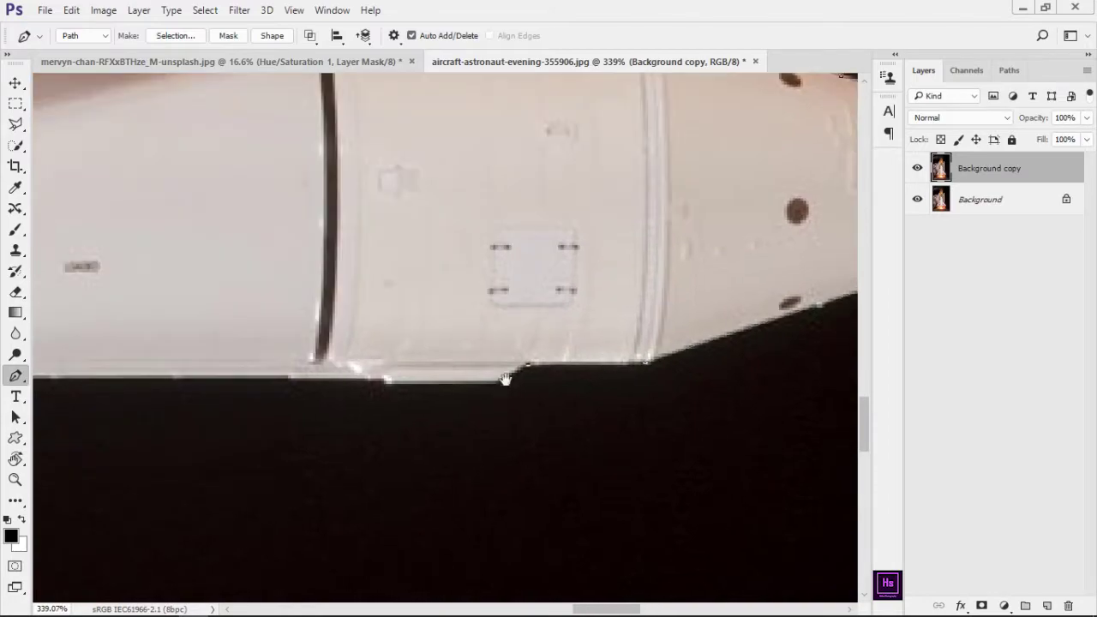
{"action": "scroll", "coordinate": [480, 390], "scroll_direction": "left", "scroll_amount": 2}
{"action": "scroll", "coordinate": [377, 358], "scroll_direction": "down", "scroll_amount": 3}
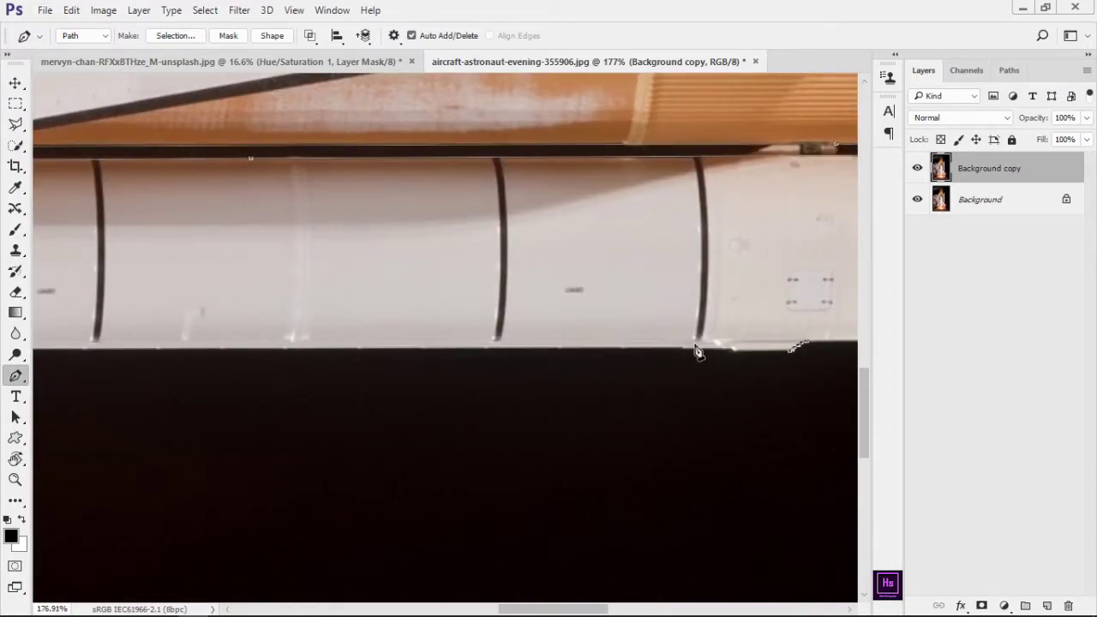
{"action": "scroll", "coordinate": [693, 350], "scroll_direction": "down", "scroll_amount": 3}
{"action": "scroll", "coordinate": [179, 326], "scroll_direction": "up", "scroll_amount": 4}
{"action": "scroll", "coordinate": [317, 435], "scroll_direction": "down", "scroll_amount": 1}
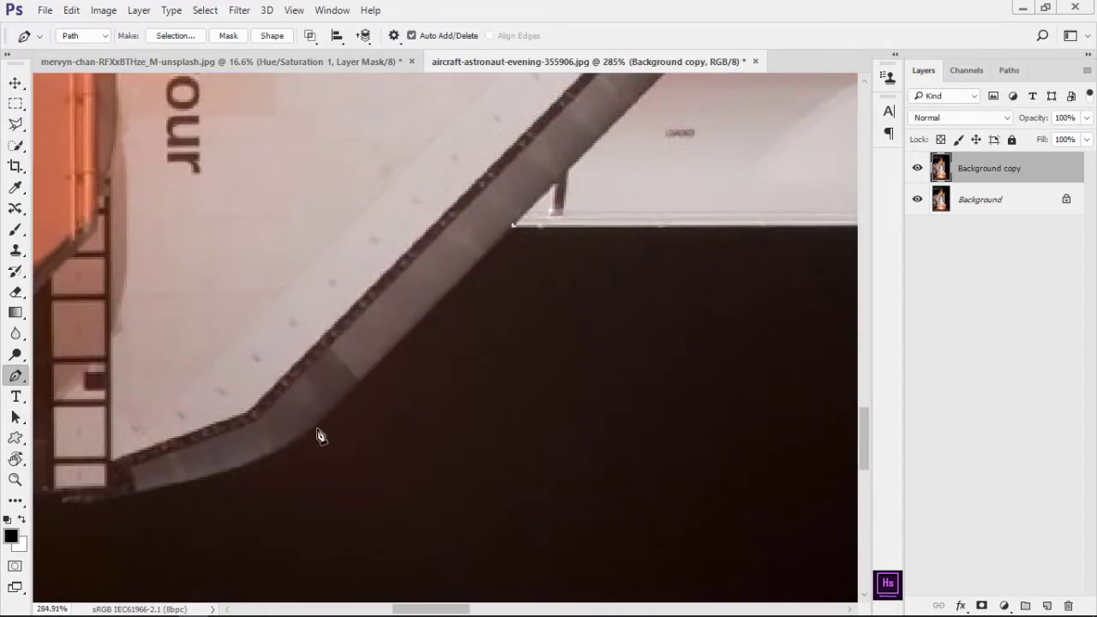
{"action": "left_click_drag", "start_coordinate": [266, 455], "coordinate": [496, 387]}
{"action": "left_click_drag", "start_coordinate": [327, 421], "coordinate": [308, 426]}
{"action": "scroll", "coordinate": [317, 420], "scroll_direction": "up", "scroll_amount": 2}
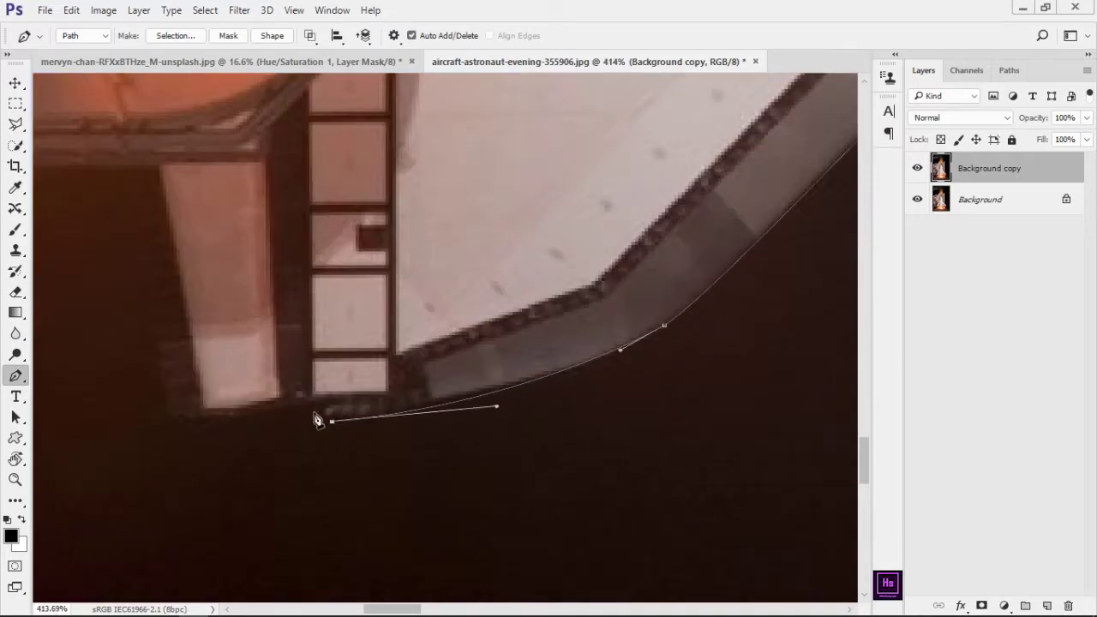
{"action": "left_click_drag", "start_coordinate": [208, 423], "coordinate": [385, 402]}
{"action": "left_click", "coordinate": [314, 166]}
{"action": "scroll", "coordinate": [328, 311], "scroll_direction": "down", "scroll_amount": 3}
{"action": "scroll", "coordinate": [246, 384], "scroll_direction": "down", "scroll_amount": 3}
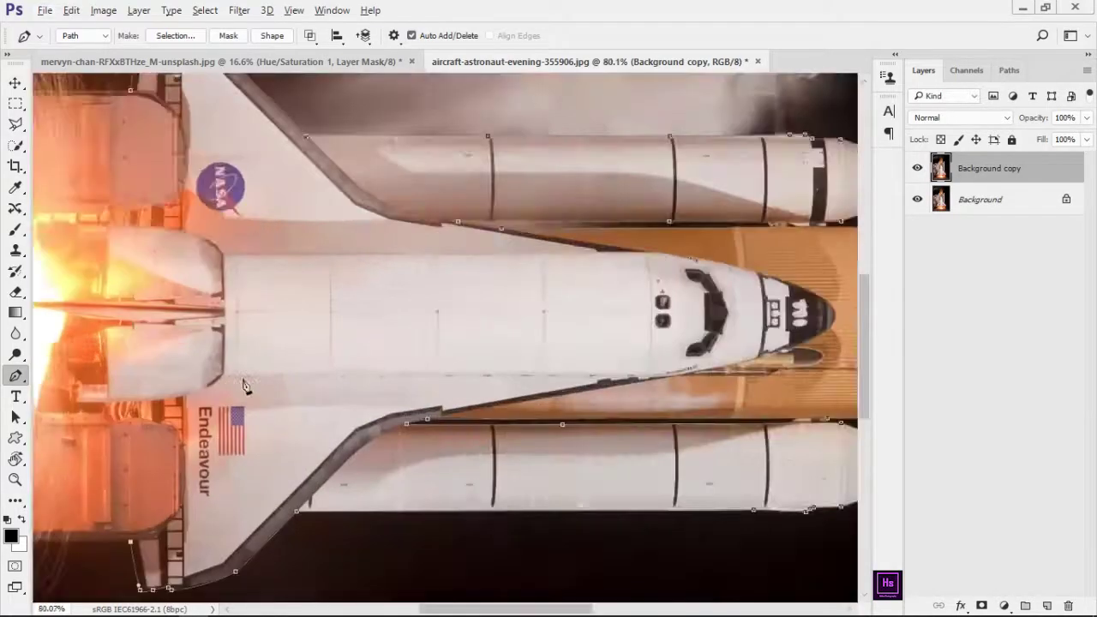
{"action": "scroll", "coordinate": [466, 348], "scroll_direction": "up", "scroll_amount": 2}
{"action": "scroll", "coordinate": [240, 472], "scroll_direction": "down", "scroll_amount": 3}
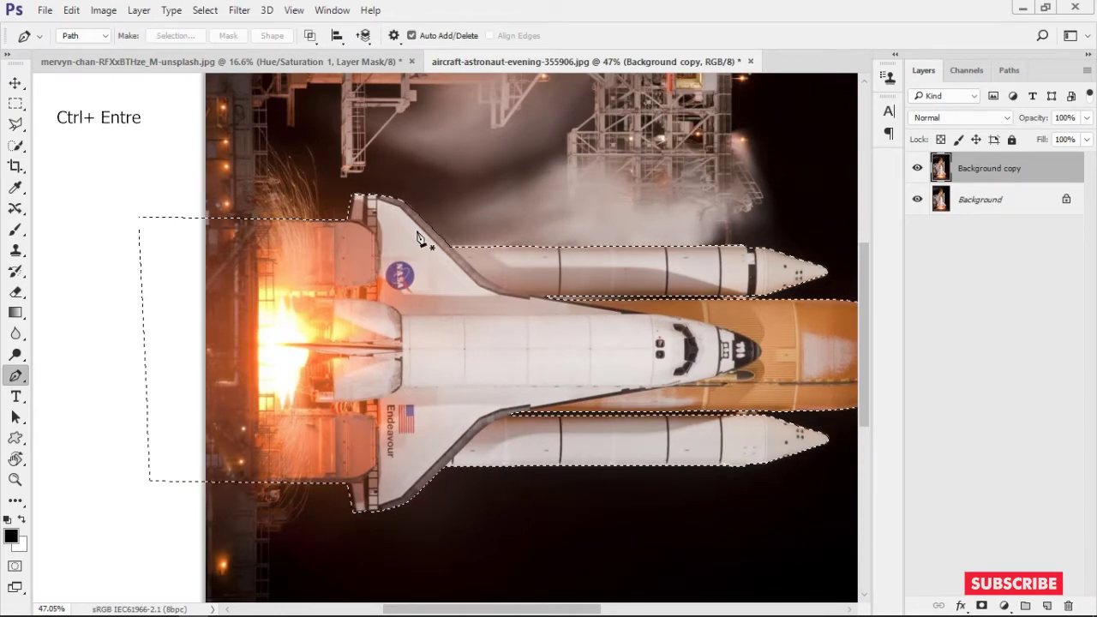
Turn the view so the shuttle points up, hide Background, and drag the cut-out shuttle into the hand image
{"action": "scroll", "coordinate": [420, 238], "scroll_direction": "down", "scroll_amount": 1}
{"action": "scroll", "coordinate": [600, 274], "scroll_direction": "down", "scroll_amount": 2}
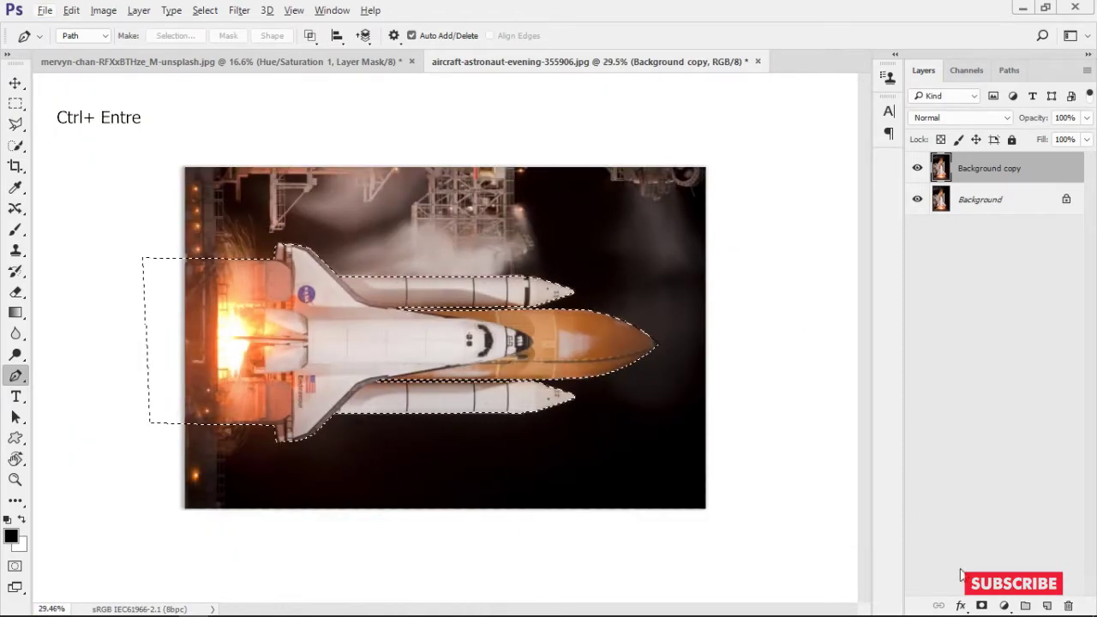
{"action": "key", "text": "r"}
{"action": "left_click_drag", "start_coordinate": [681, 421], "coordinate": [459, 200]}
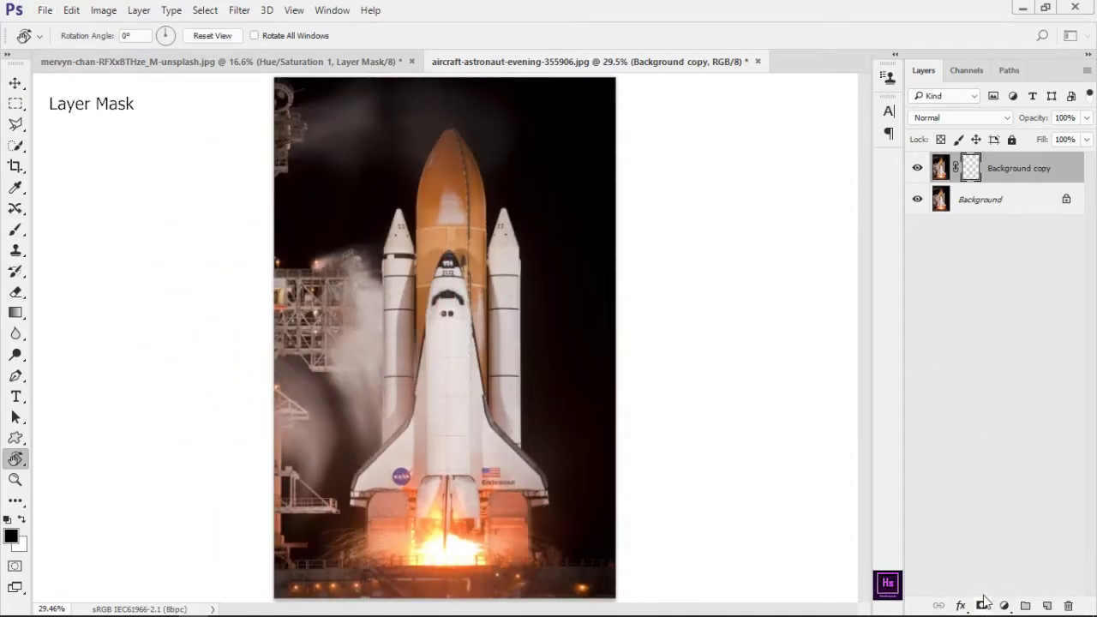
{"action": "left_click", "coordinate": [917, 199]}
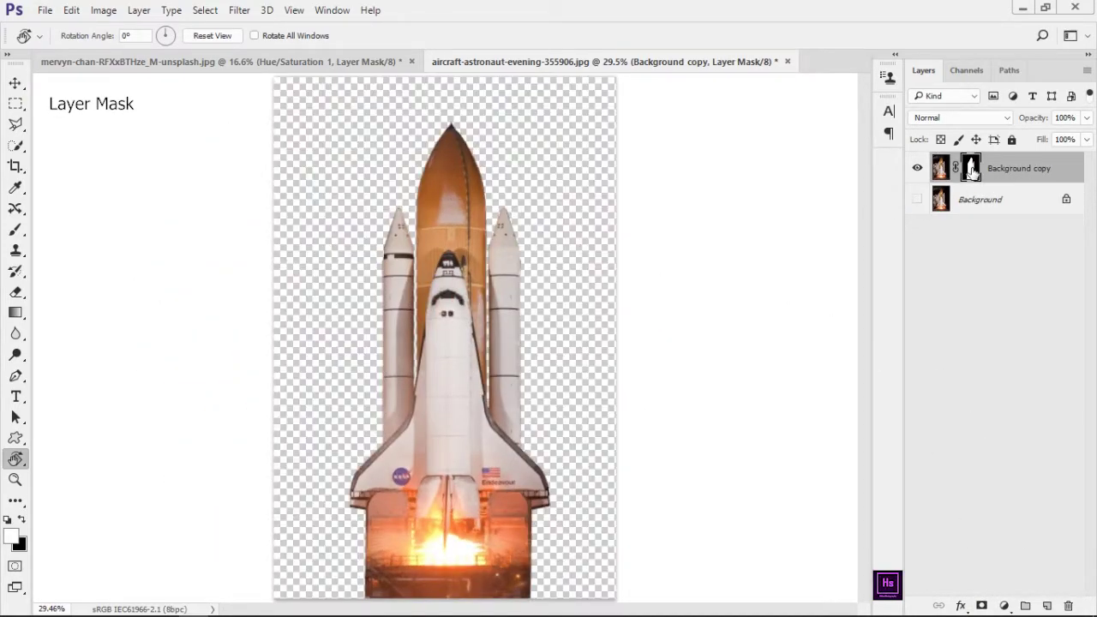
{"action": "left_click_drag", "start_coordinate": [1017, 168], "coordinate": [518, 334]}
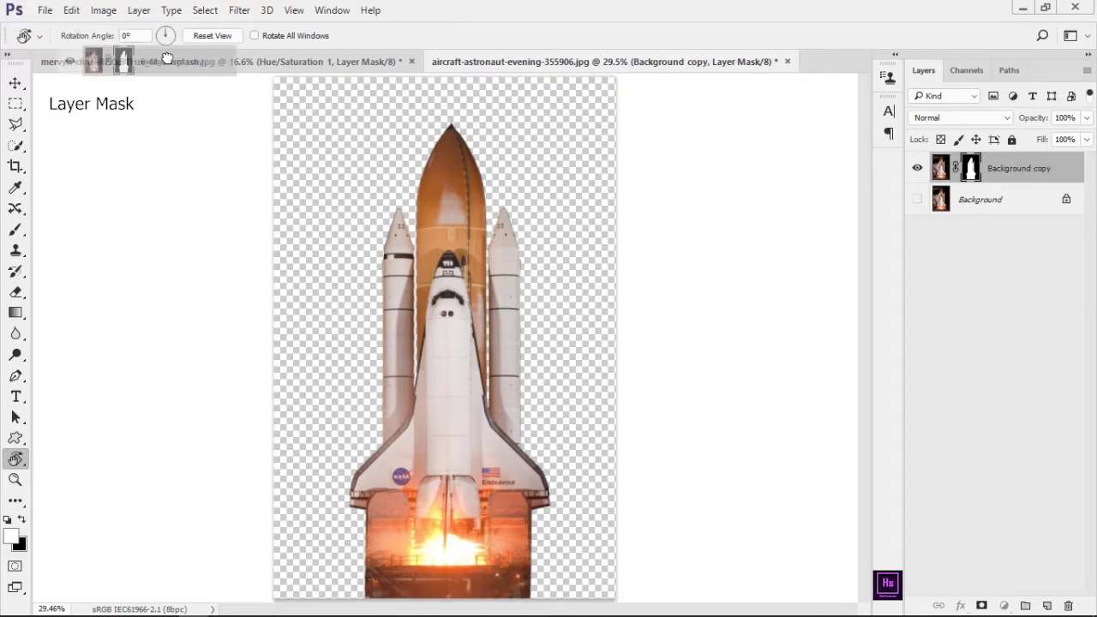
Scale the shuttle down to about 74.6% and place it just above the sparkler
{"action": "scroll", "coordinate": [518, 334], "scroll_direction": "up", "scroll_amount": 1}
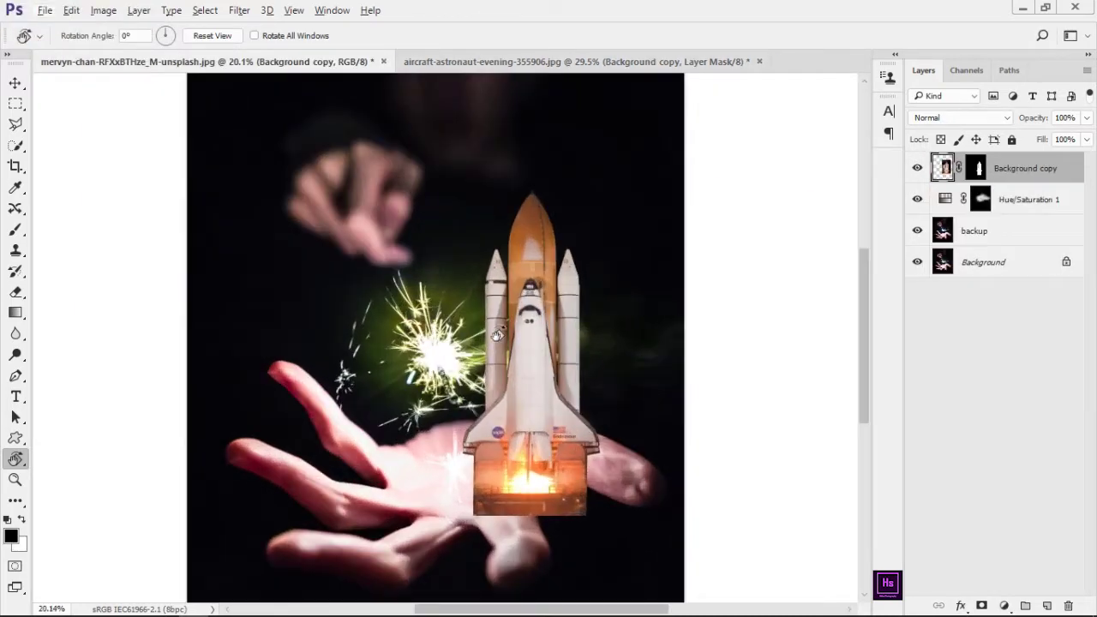
{"action": "key", "text": "v"}
{"action": "left_click_drag", "start_coordinate": [554, 369], "coordinate": [485, 268]}
{"action": "key", "text": "ctrl+t"}
{"action": "scroll", "coordinate": [485, 267], "scroll_direction": "down", "scroll_amount": 1}
{"action": "left_click_drag", "start_coordinate": [374, 142], "coordinate": [440, 171]}
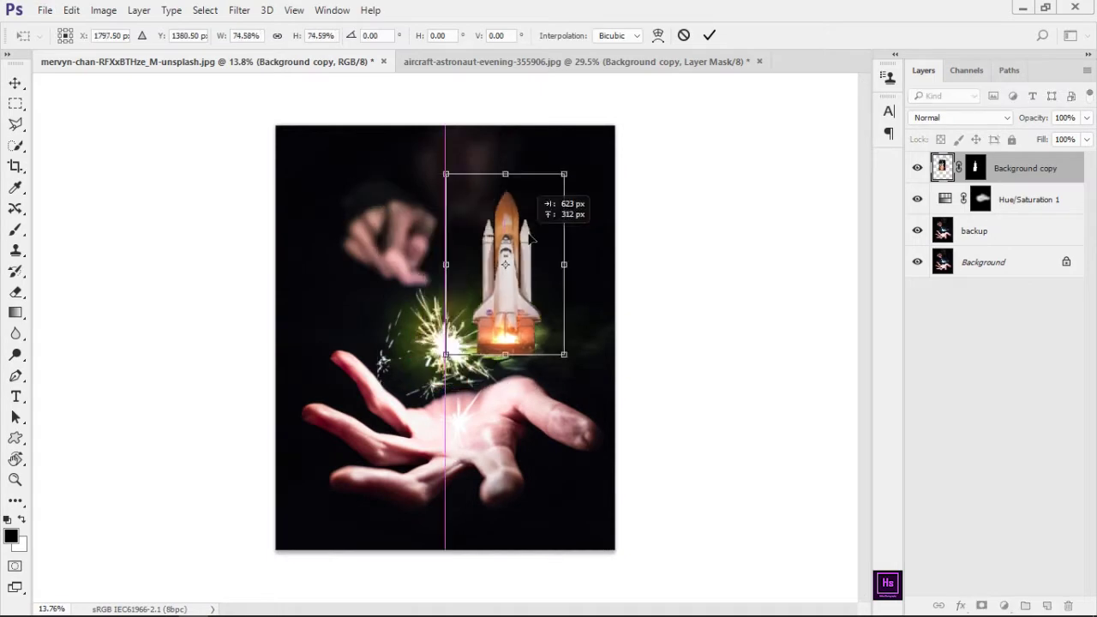
{"action": "left_click_drag", "start_coordinate": [503, 269], "coordinate": [441, 270]}
{"action": "key", "text": "Return"}
{"action": "scroll", "coordinate": [463, 240], "scroll_direction": "up", "scroll_amount": 2}
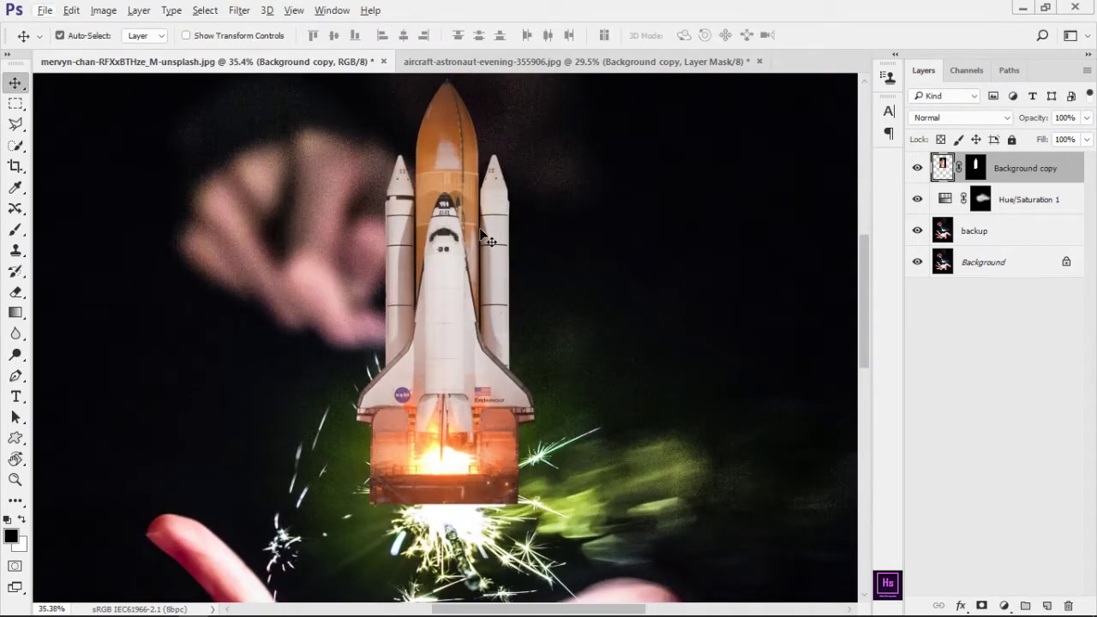
Change the Hue/Saturation 1 side smoke tint's Hue to -164
{"action": "double_click", "coordinate": [945, 199]}
{"action": "key", "text": "r"}
{"action": "left_click_drag", "start_coordinate": [481, 52], "coordinate": [649, 52]}
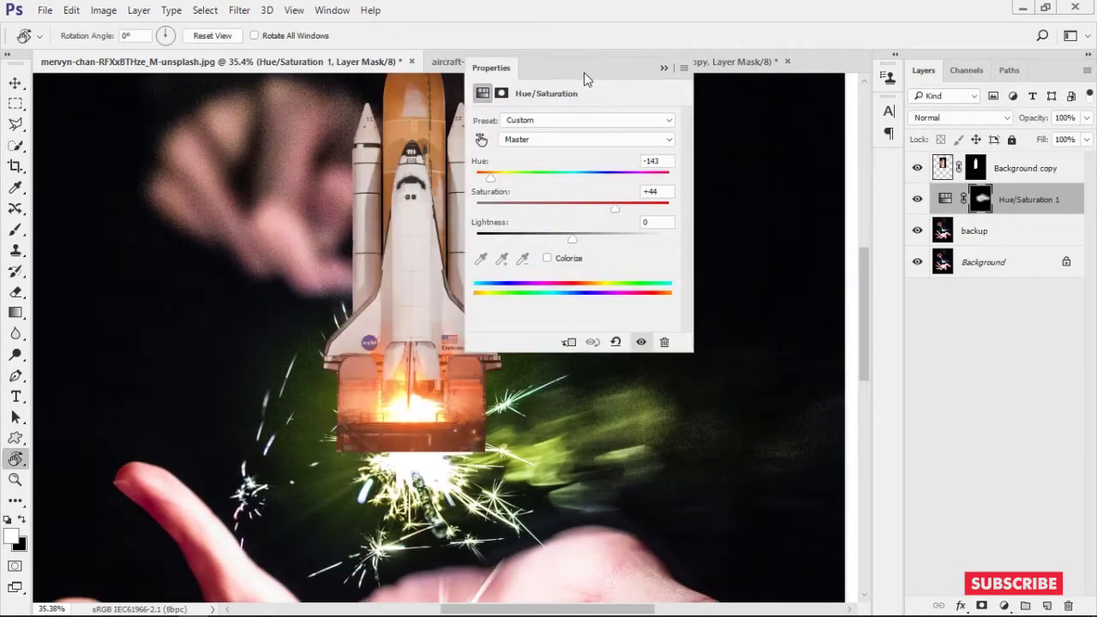
{"action": "left_click_drag", "start_coordinate": [681, 166], "coordinate": [590, 168]}
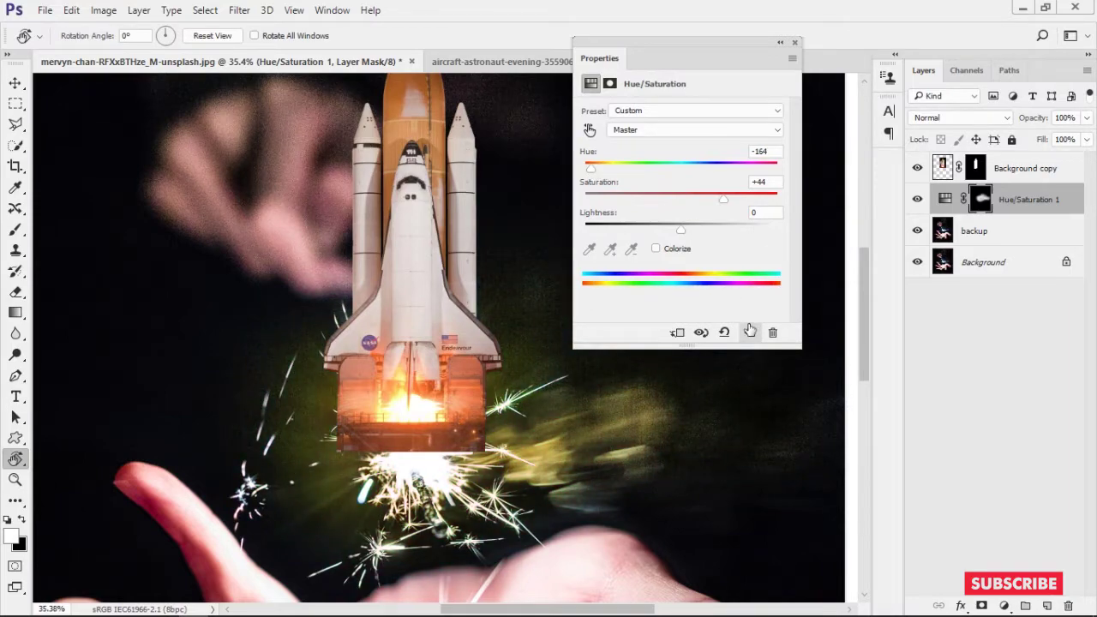
{"action": "left_click", "coordinate": [780, 43]}
{"action": "scroll", "coordinate": [440, 408], "scroll_direction": "up", "scroll_amount": 5}
{"action": "scroll", "coordinate": [463, 411], "scroll_direction": "down", "scroll_amount": 1}
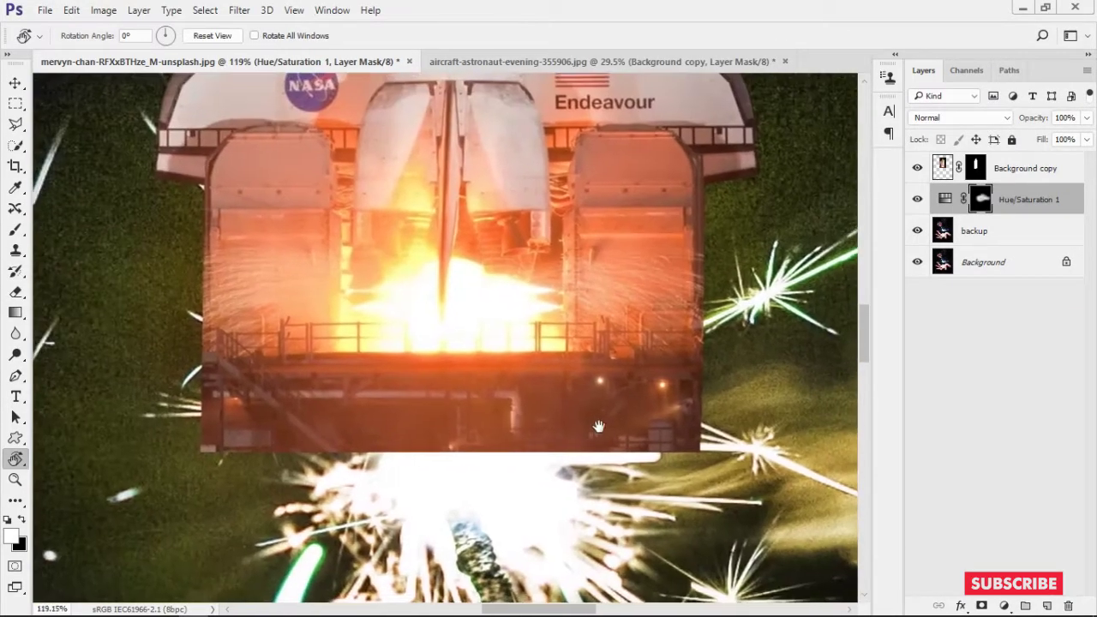
{"action": "left_click", "coordinate": [943, 171]}
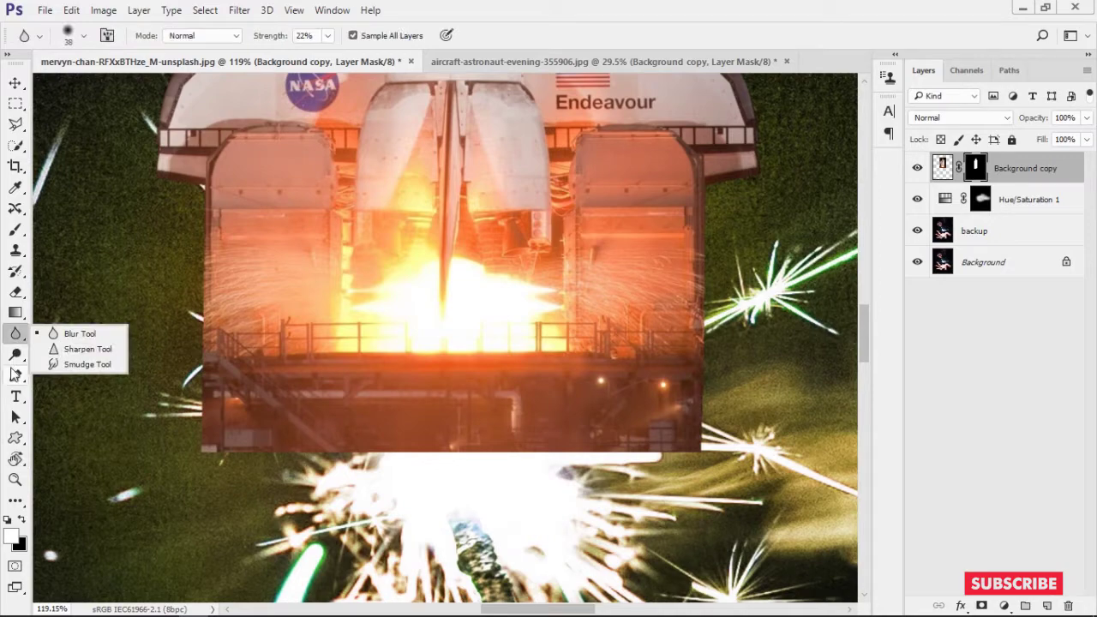
Paint black over the shuttle's exhaust base on its mask with a soft 129 px, 13% flow brush
{"action": "left_click", "coordinate": [16, 374]}
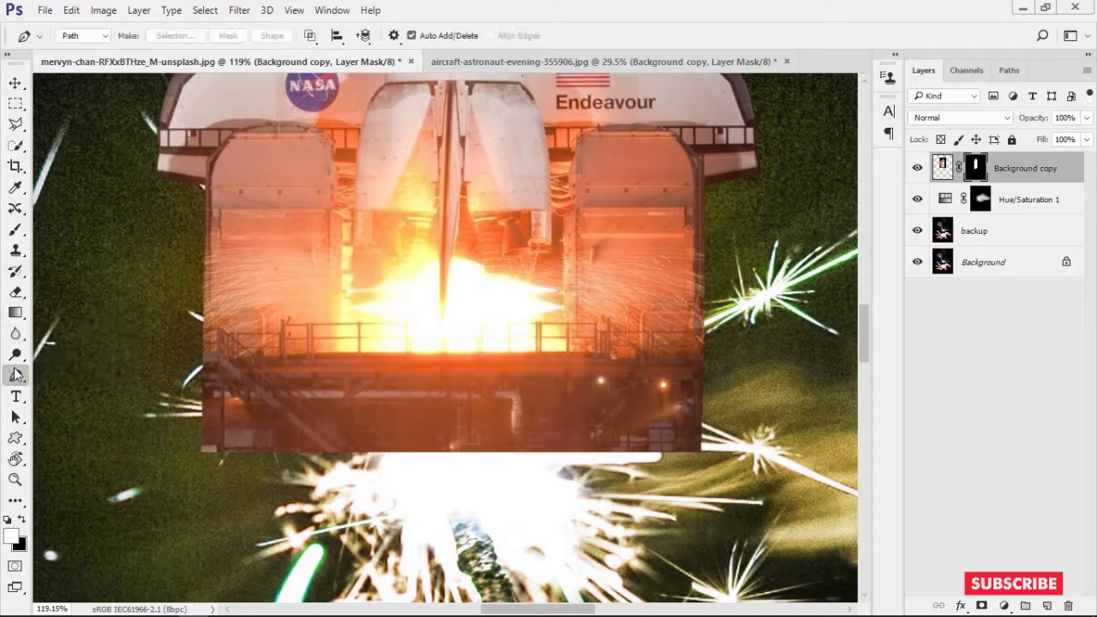
{"action": "left_click", "coordinate": [15, 231]}
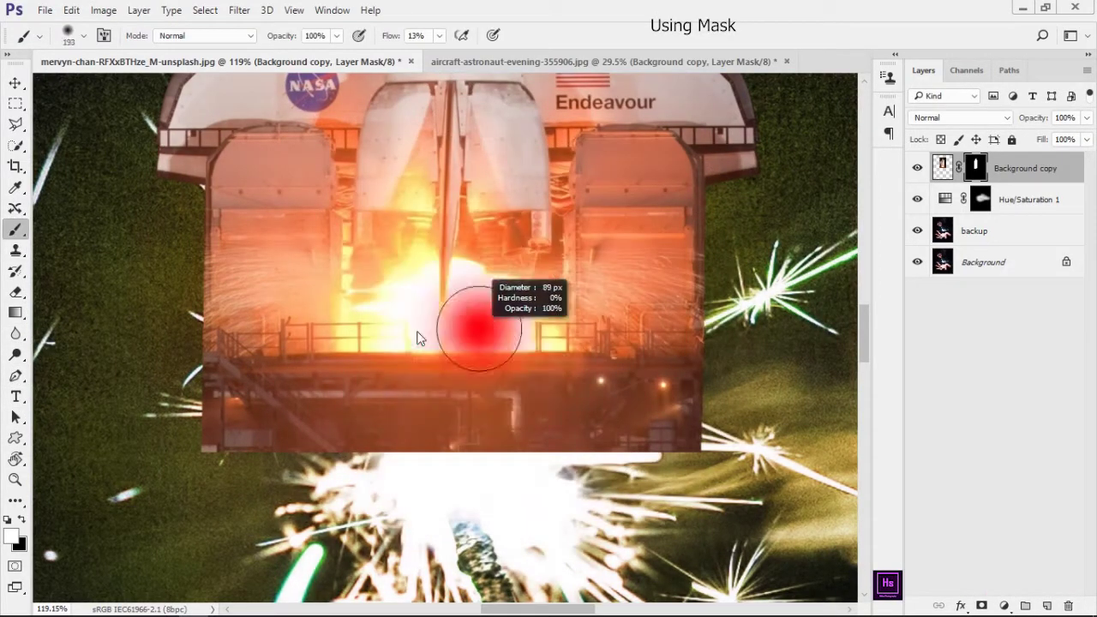
{"action": "scroll", "coordinate": [418, 338], "scroll_direction": "down", "scroll_amount": 5}
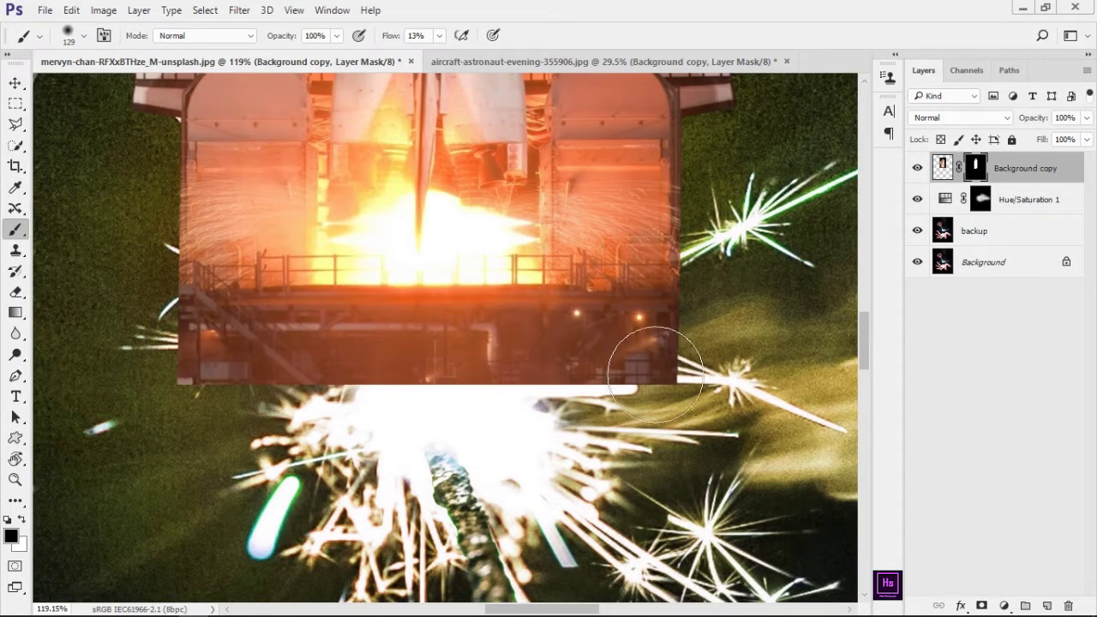
{"action": "mouse_move", "coordinate": [415, 493]}
{"action": "left_mouse_down"}
{"action": "mouse_move", "coordinate": [634, 360]}
{"action": "mouse_move", "coordinate": [228, 330]}
{"action": "mouse_move", "coordinate": [588, 318]}
{"action": "left_mouse_up"}
{"action": "scroll", "coordinate": [557, 360], "scroll_direction": "left", "scroll_amount": 3}
{"action": "scroll", "coordinate": [588, 319], "scroll_direction": "down", "scroll_amount": 3}
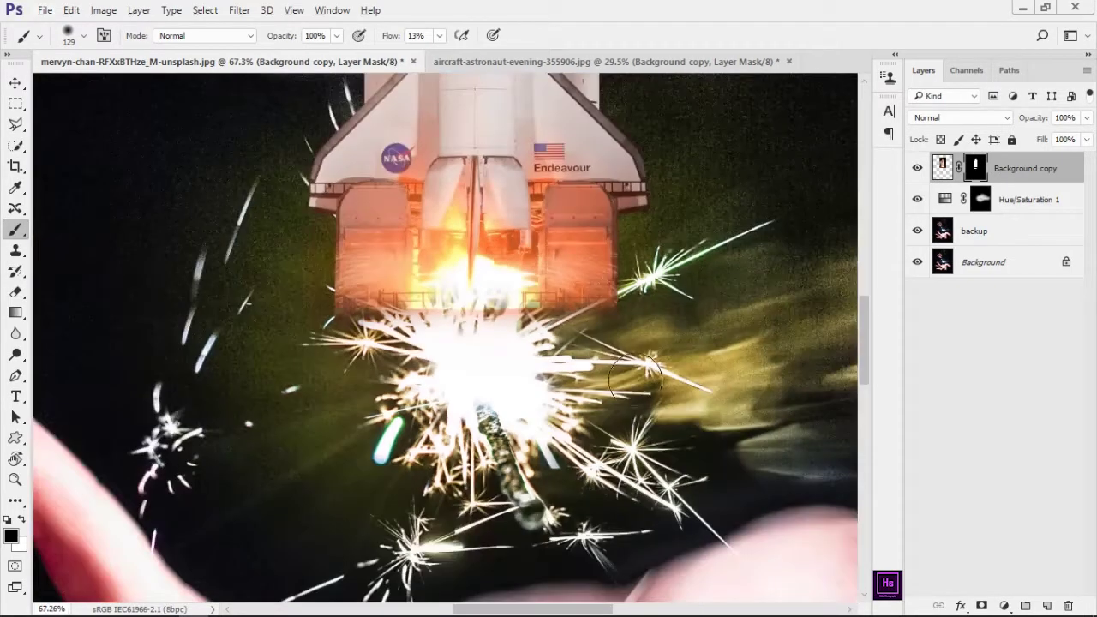
Move the shuttle down onto the sparkler and target the layer's image instead of its mask
{"action": "key", "text": "v"}
{"action": "left_click_drag", "start_coordinate": [588, 102], "coordinate": [588, 178]}
{"action": "scroll", "coordinate": [571, 292], "scroll_direction": "down", "scroll_amount": 5}
{"action": "key", "text": "b"}
{"action": "scroll", "coordinate": [463, 342], "scroll_direction": "up", "scroll_amount": 3}
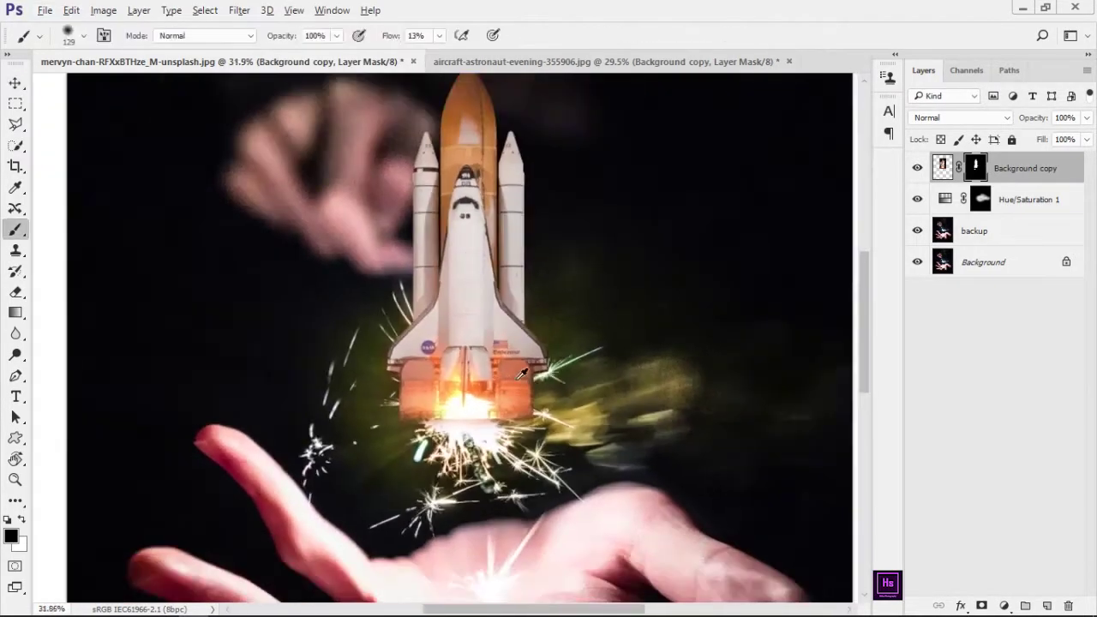
{"action": "scroll", "coordinate": [463, 343], "scroll_direction": "down", "scroll_amount": 1}
{"action": "left_click", "coordinate": [942, 168]}
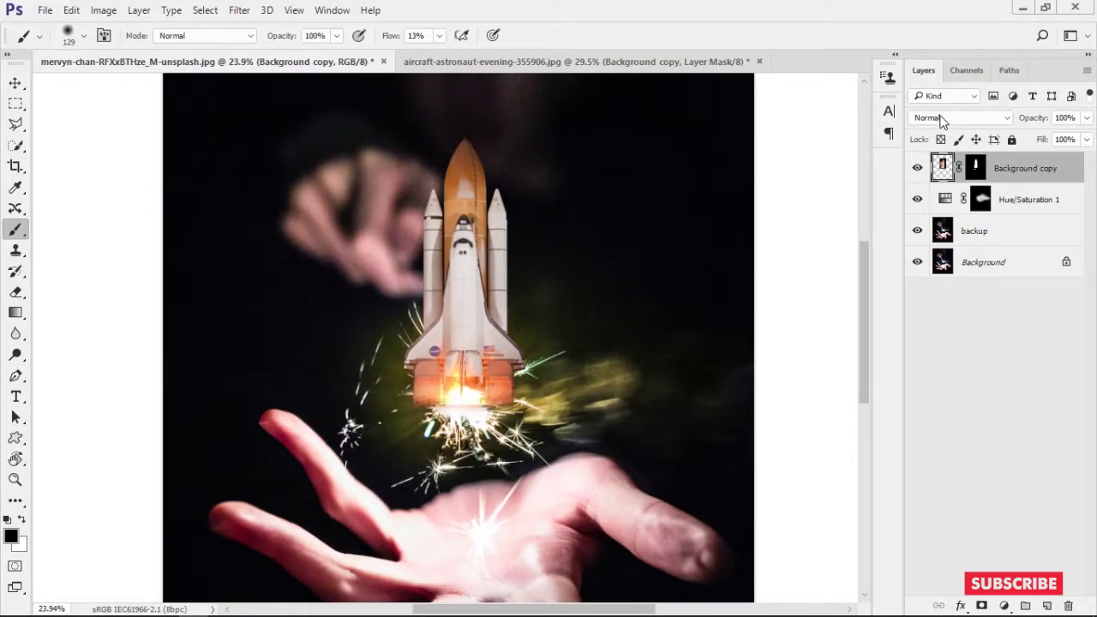
Try Dissolve and Color Burn blend modes on the shuttle layer
{"action": "left_click", "coordinate": [941, 119]}
{"action": "left_click", "coordinate": [946, 141]}
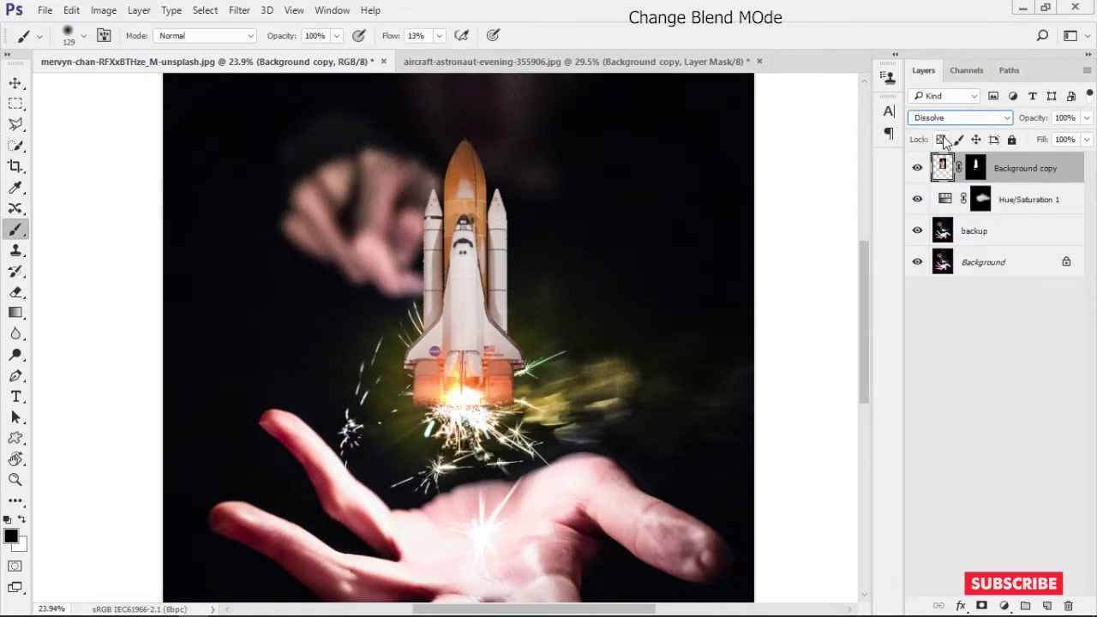
{"action": "key", "text": "Down"}
{"action": "key", "text": "Down"}
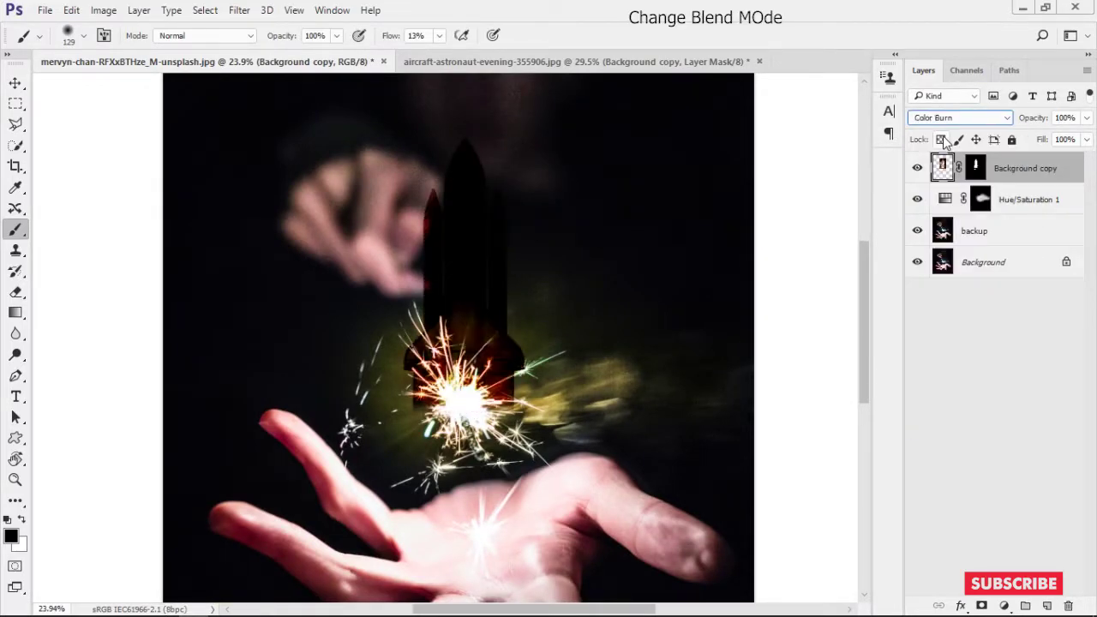
{"action": "key", "text": "Down"}
{"action": "key", "text": "Down"}
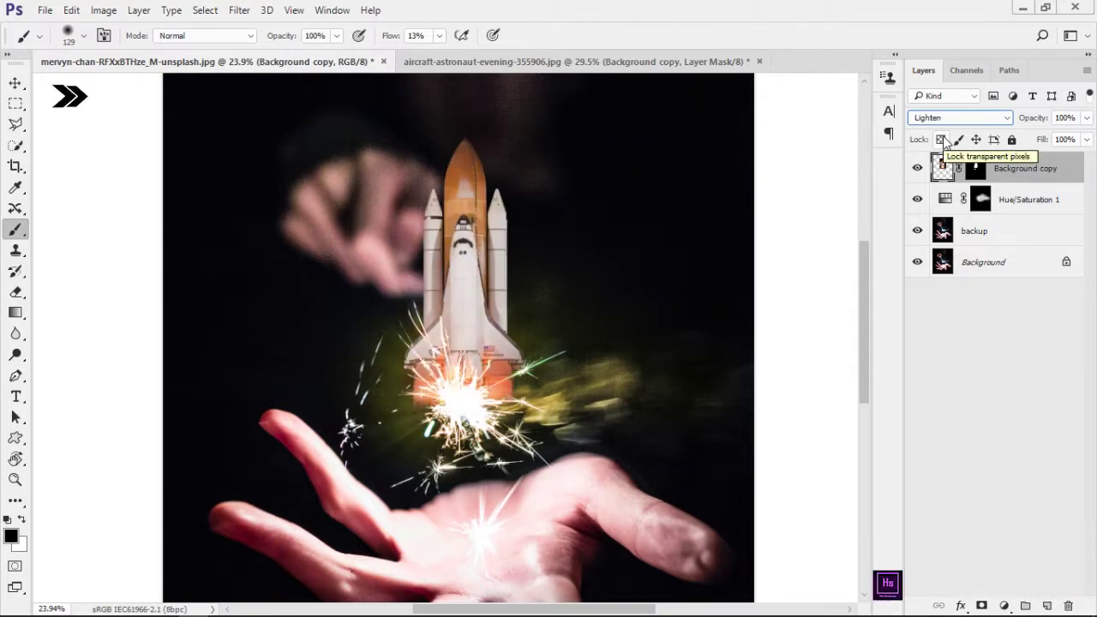
Nudge the shuttle layer slightly to the right with the Move tool
{"action": "key", "text": "v"}
{"action": "scroll", "coordinate": [448, 388], "scroll_direction": "up", "scroll_amount": 2}
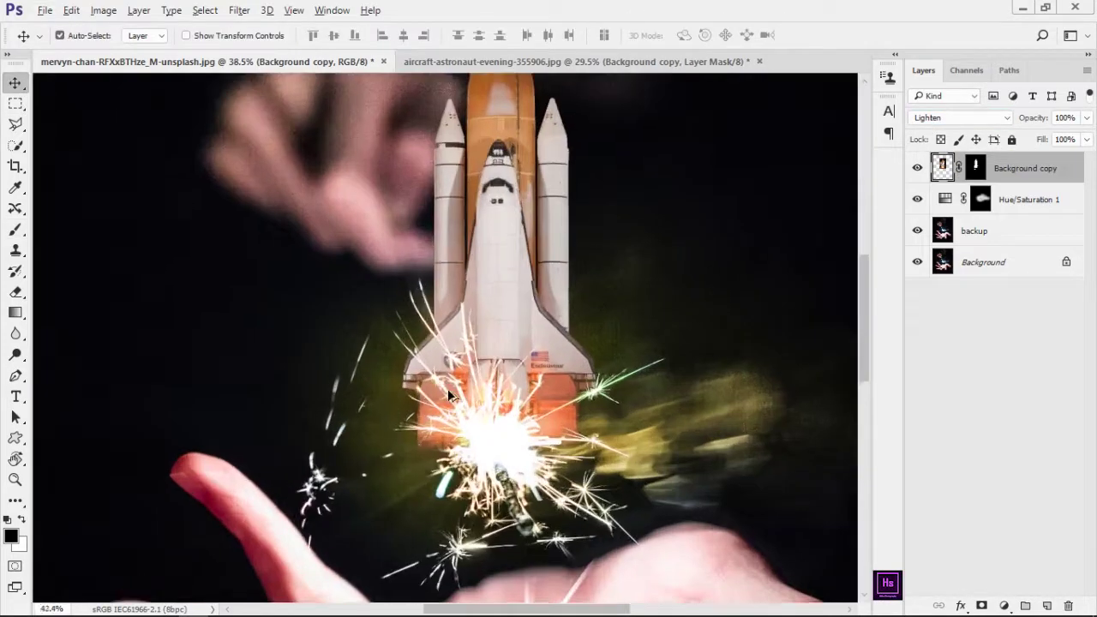
{"action": "scroll", "coordinate": [447, 388], "scroll_direction": "up", "scroll_amount": 3}
{"action": "left_click_drag", "start_coordinate": [498, 252], "coordinate": [515, 313]}
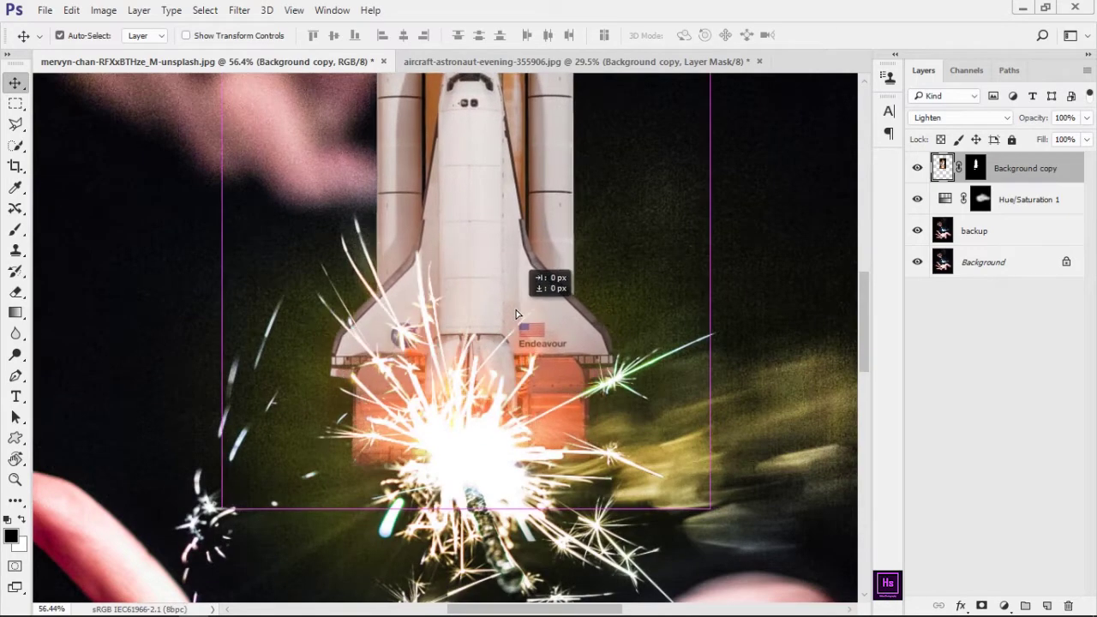
{"action": "scroll", "coordinate": [512, 371], "scroll_direction": "down", "scroll_amount": 2}
{"action": "scroll", "coordinate": [512, 371], "scroll_direction": "down", "scroll_amount": 2}
{"action": "scroll", "coordinate": [512, 371], "scroll_direction": "down", "scroll_amount": 2}
{"action": "scroll", "coordinate": [626, 322], "scroll_direction": "down", "scroll_amount": 1}
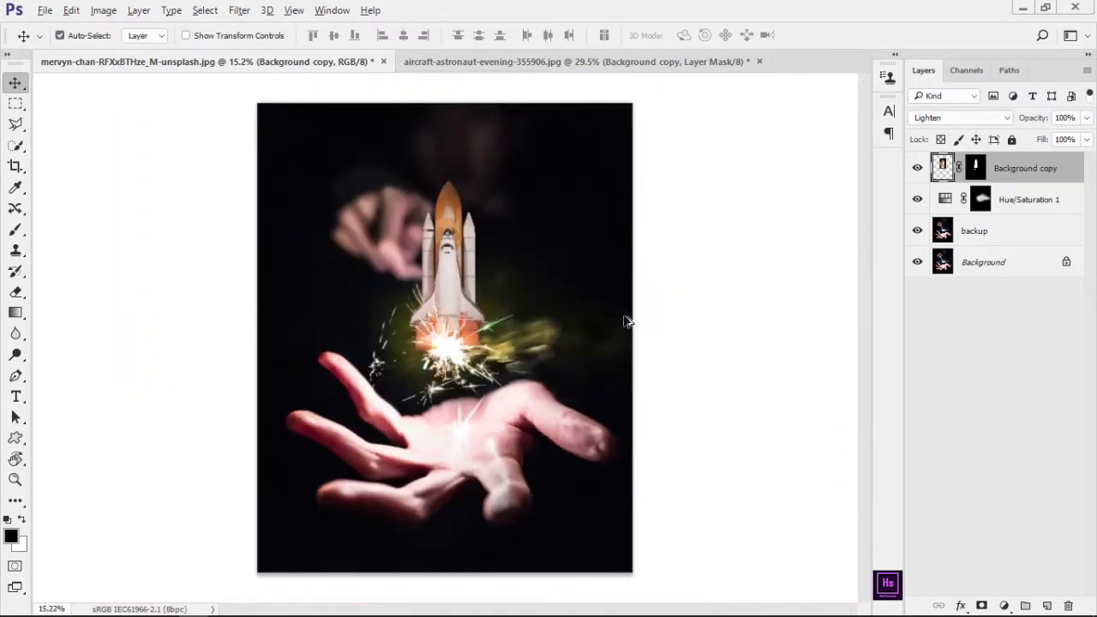
Settle the shuttle layer on Lighten blending and duplicate it as Background copy 2
{"action": "left_click", "coordinate": [926, 118]}
{"action": "scroll", "coordinate": [926, 117], "scroll_direction": "down", "scroll_amount": 3}
{"action": "scroll", "coordinate": [926, 118], "scroll_direction": "down", "scroll_amount": 5}
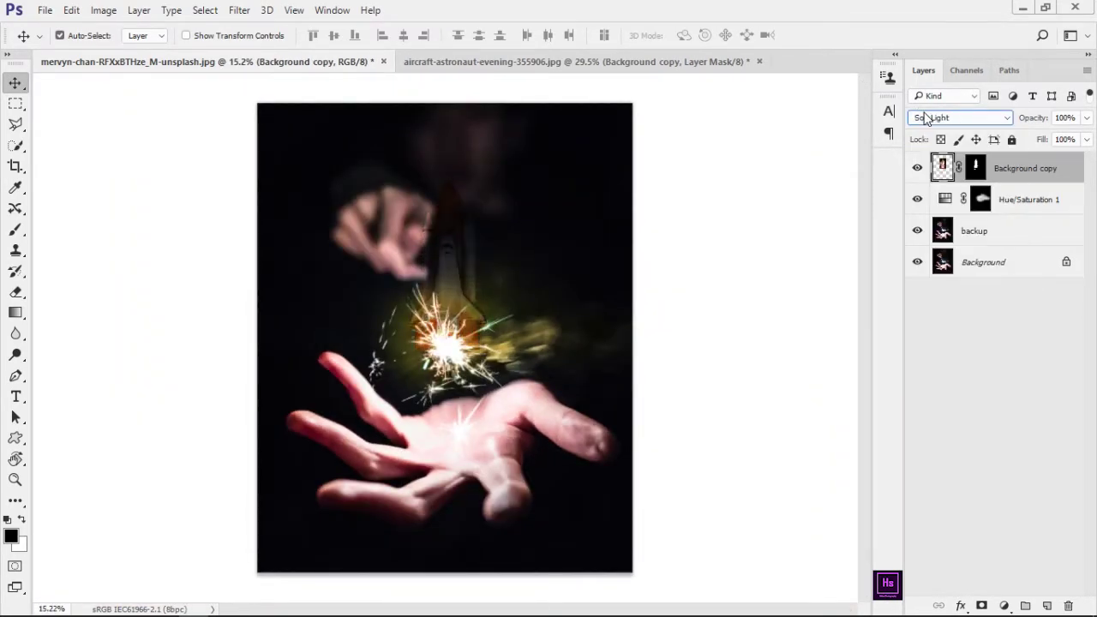
{"action": "scroll", "coordinate": [926, 117], "scroll_direction": "down", "scroll_amount": 5}
{"action": "scroll", "coordinate": [926, 117], "scroll_direction": "down", "scroll_amount": 3}
{"action": "scroll", "coordinate": [926, 118], "scroll_direction": "down", "scroll_amount": 2}
{"action": "left_click", "coordinate": [926, 117]}
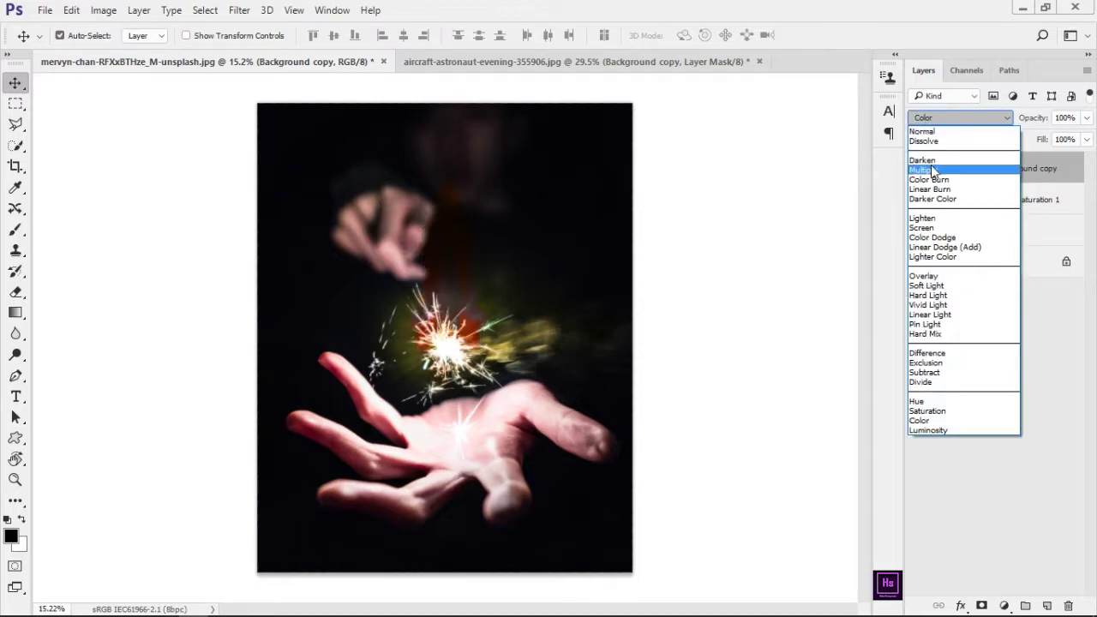
{"action": "left_click", "coordinate": [932, 162]}
{"action": "key", "text": "shift+alt+n"}
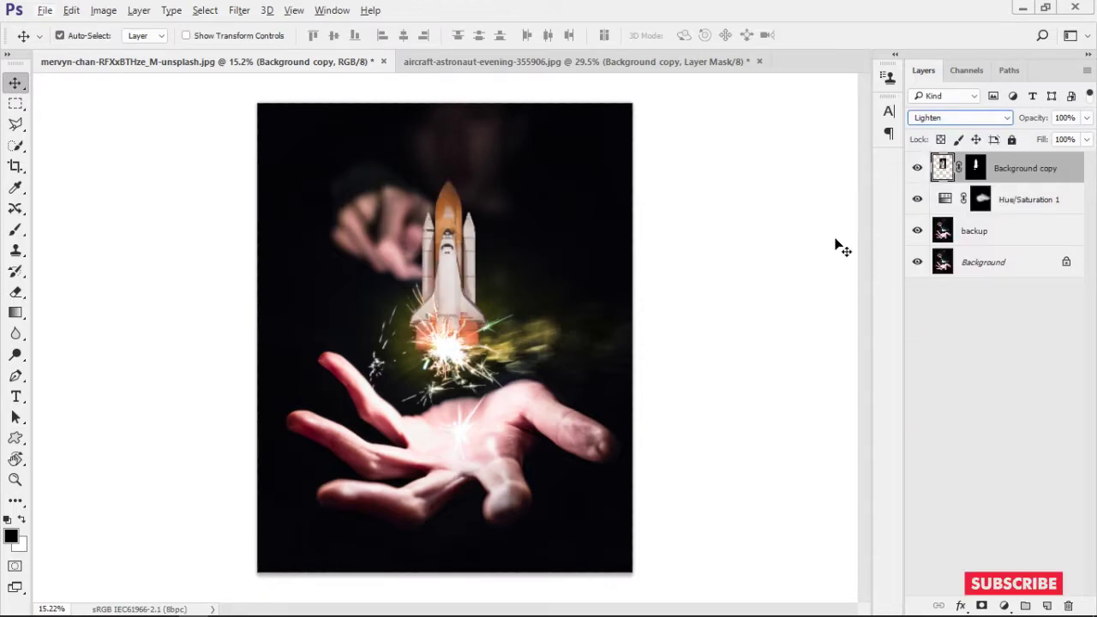
{"action": "key", "text": "ctrl+j"}
Stamp sparks onto Background copy 2's mask over the engines
{"action": "scroll", "coordinate": [486, 344], "scroll_direction": "up", "scroll_amount": 3}
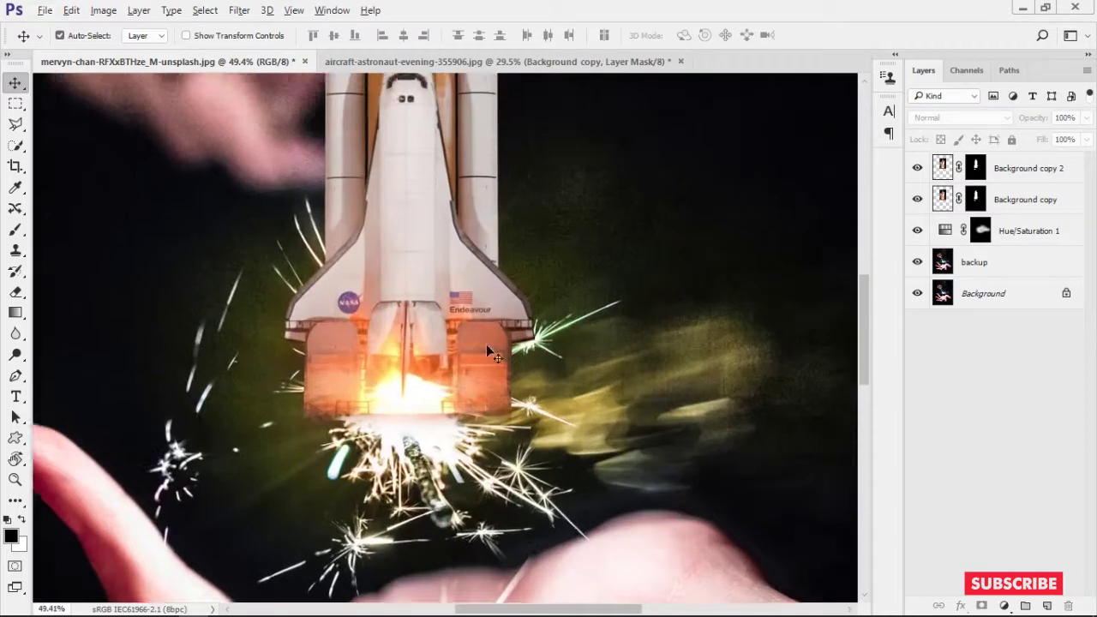
{"action": "scroll", "coordinate": [486, 344], "scroll_direction": "up", "scroll_amount": 3}
{"action": "scroll", "coordinate": [486, 344], "scroll_direction": "up", "scroll_amount": 2}
{"action": "key", "text": "b"}
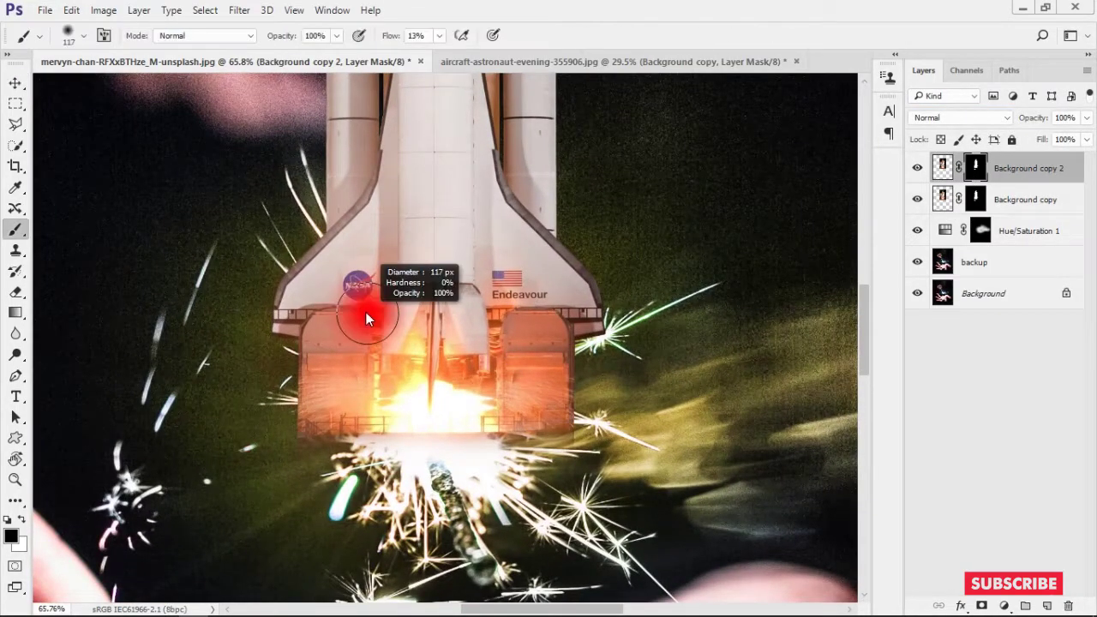
{"action": "right_click", "coordinate": [330, 223]}
{"action": "key", "text": "Escape"}
{"action": "key", "text": "v"}
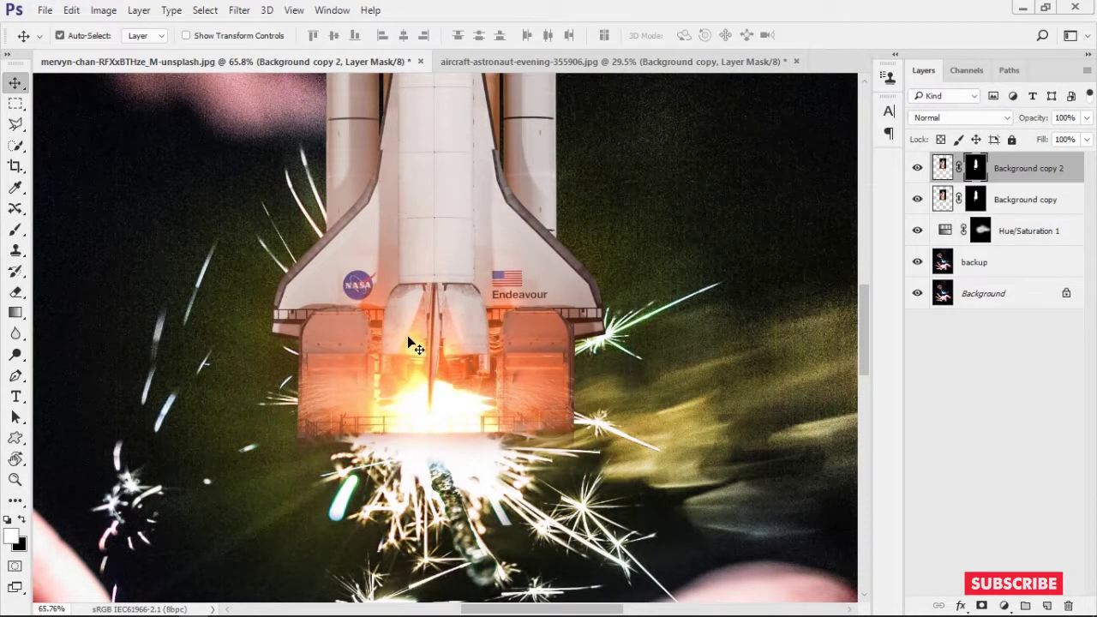
{"action": "key", "text": "b"}
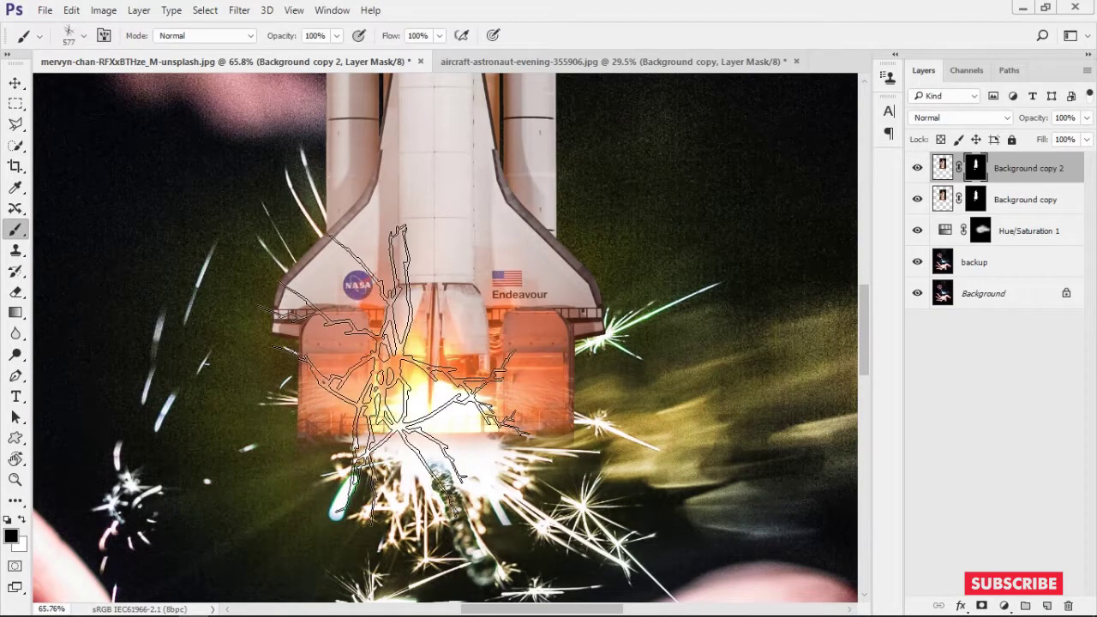
{"action": "left_click", "coordinate": [424, 368]}
Choose a 2500 px textured brush tip from the brush preset picker
{"action": "right_click", "coordinate": [497, 412]}
{"action": "scroll", "coordinate": [848, 381], "scroll_direction": "down", "scroll_amount": 3}
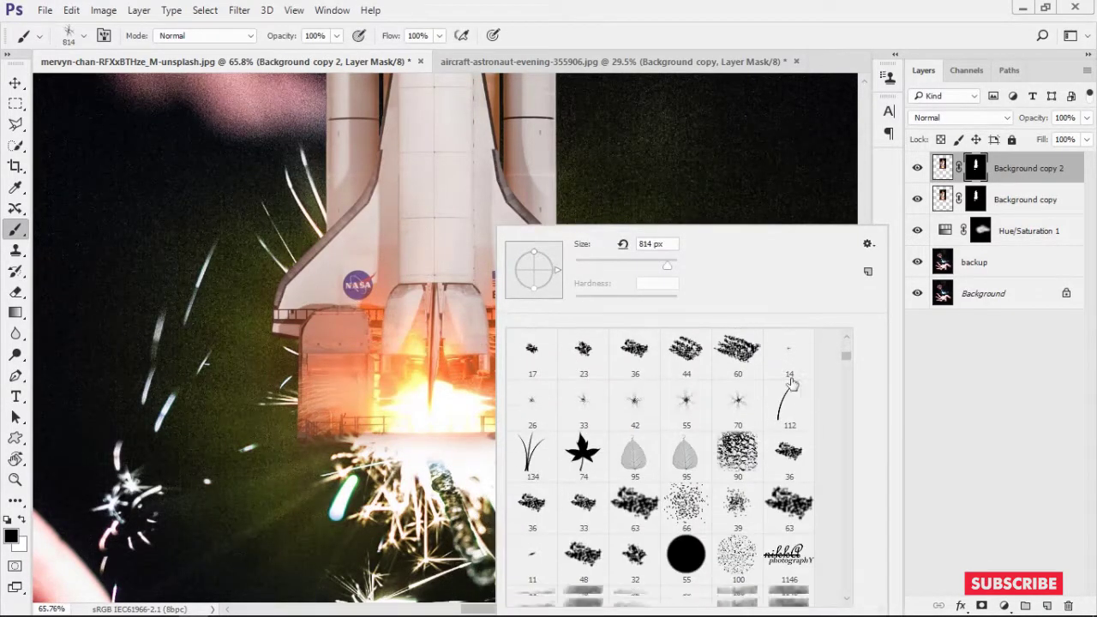
{"action": "scroll", "coordinate": [849, 381], "scroll_direction": "down", "scroll_amount": 3}
{"action": "scroll", "coordinate": [849, 390], "scroll_direction": "down", "scroll_amount": 3}
{"action": "scroll", "coordinate": [848, 401], "scroll_direction": "down", "scroll_amount": 3}
{"action": "scroll", "coordinate": [849, 416], "scroll_direction": "down", "scroll_amount": 3}
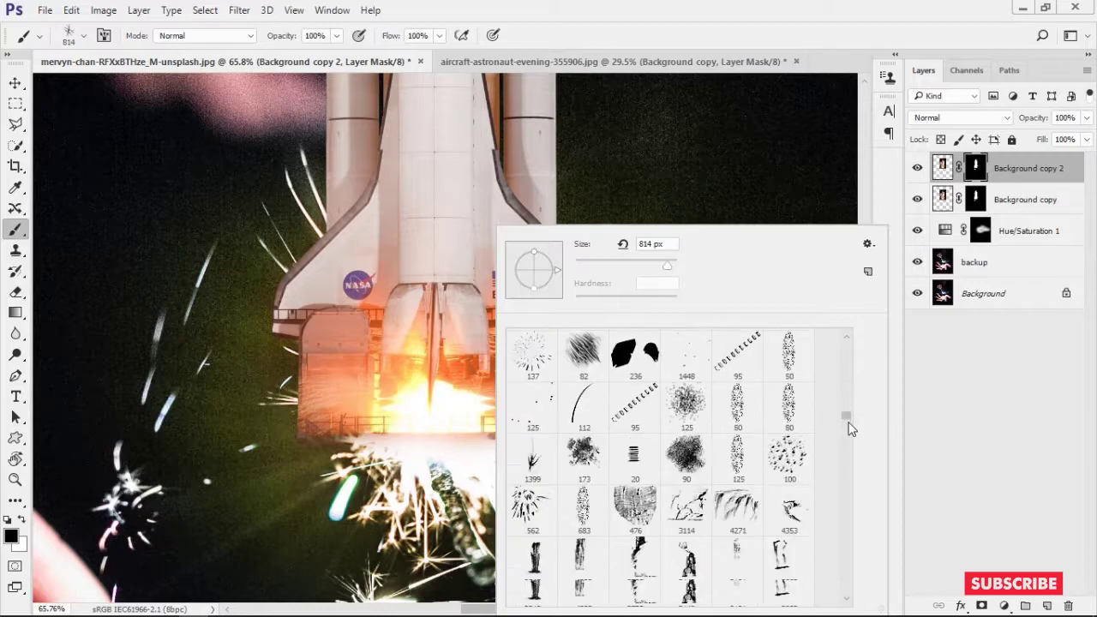
{"action": "scroll", "coordinate": [851, 433], "scroll_direction": "down", "scroll_amount": 3}
{"action": "scroll", "coordinate": [852, 443], "scroll_direction": "down", "scroll_amount": 3}
{"action": "left_click", "coordinate": [660, 401]}
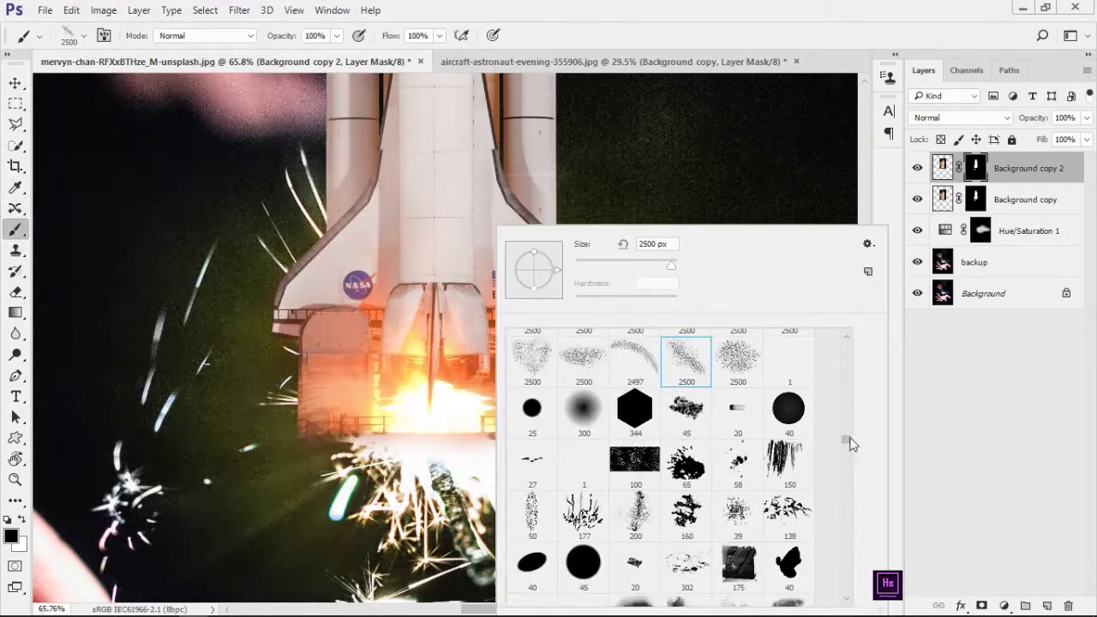
{"action": "scroll", "coordinate": [847, 454], "scroll_direction": "down", "scroll_amount": 3}
{"action": "mouse_move", "coordinate": [847, 465]}
{"action": "left_mouse_down"}
{"action": "mouse_move", "coordinate": [849, 483]}
{"action": "mouse_move", "coordinate": [843, 415]}
{"action": "left_mouse_up"}
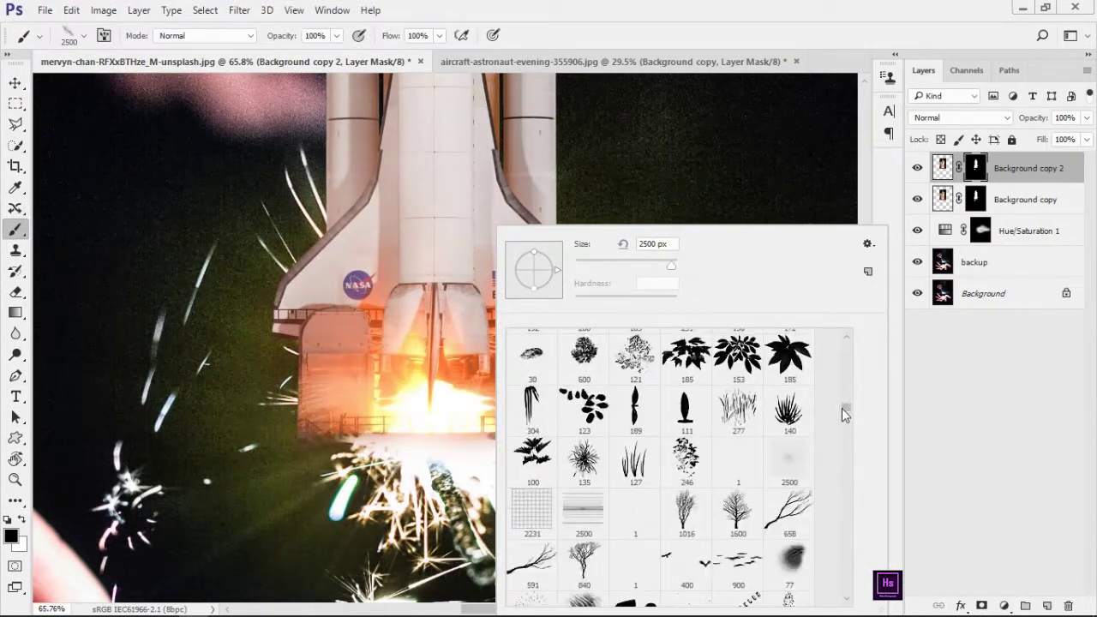
Pick a large brush tip and resize it from about 1600 px to 1527 px
{"action": "left_click", "coordinate": [365, 261]}
{"action": "left_click_drag", "start_coordinate": [364, 262], "coordinate": [471, 306]}
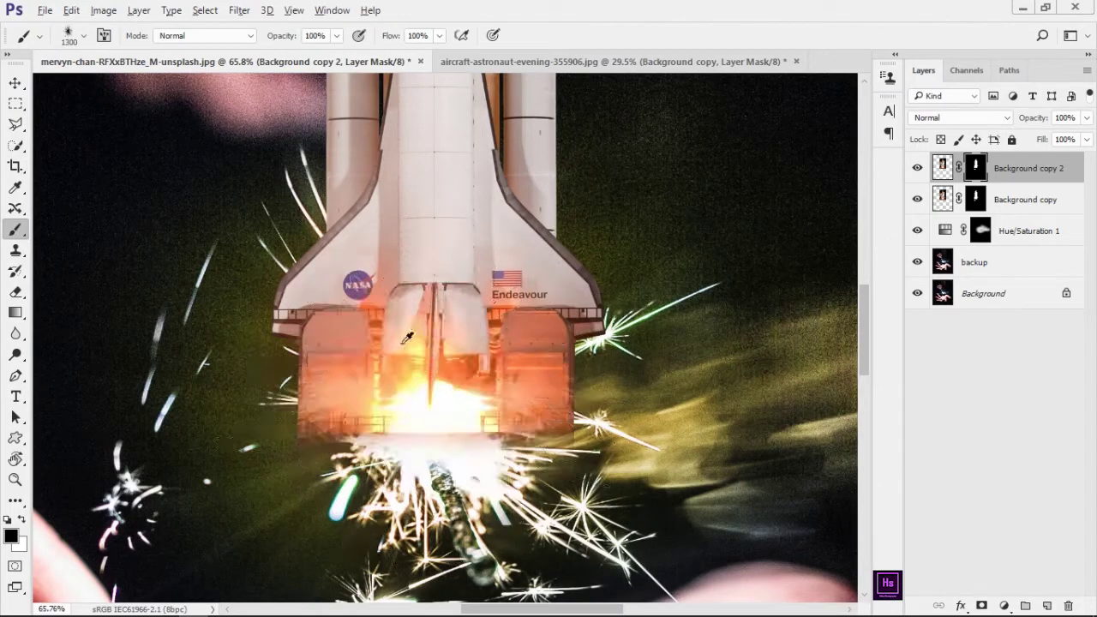
{"action": "scroll", "coordinate": [480, 343], "scroll_direction": "down", "scroll_amount": 3}
{"action": "scroll", "coordinate": [480, 342], "scroll_direction": "up", "scroll_amount": 3}
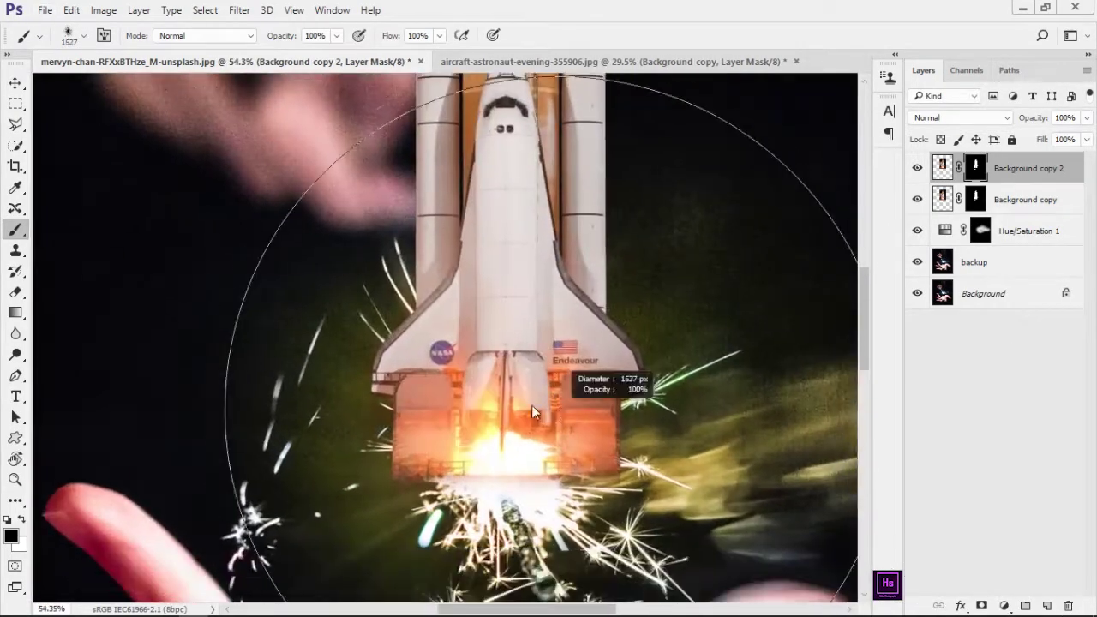
{"action": "left_click_drag", "start_coordinate": [532, 404], "coordinate": [514, 405]}
{"action": "scroll", "coordinate": [677, 527], "scroll_direction": "down", "scroll_amount": 3}
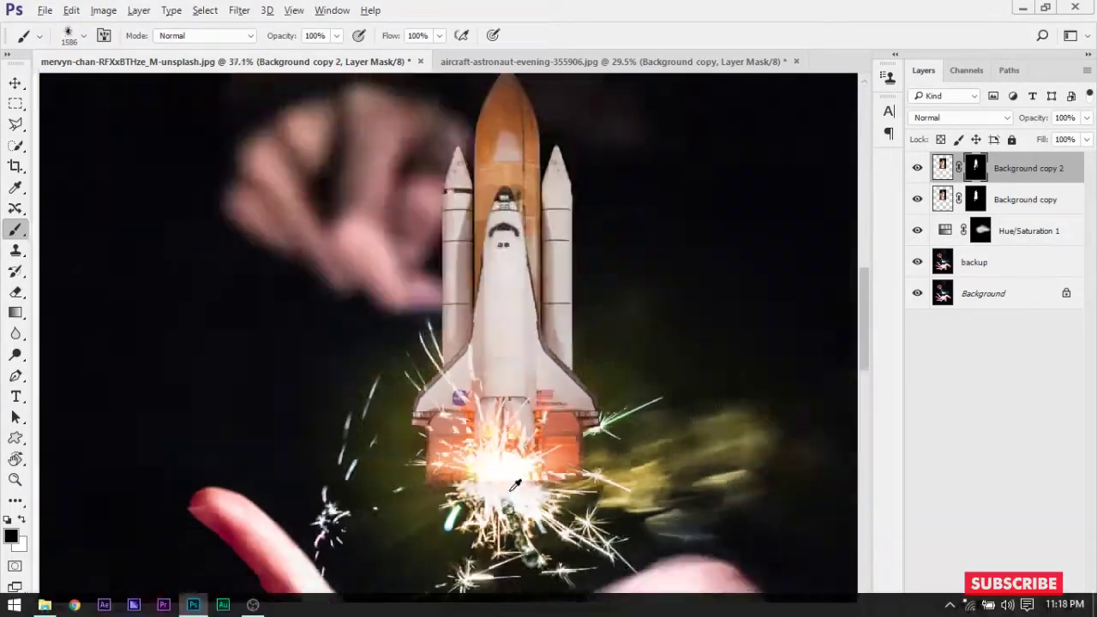
{"action": "scroll", "coordinate": [643, 515], "scroll_direction": "down", "scroll_amount": 2}
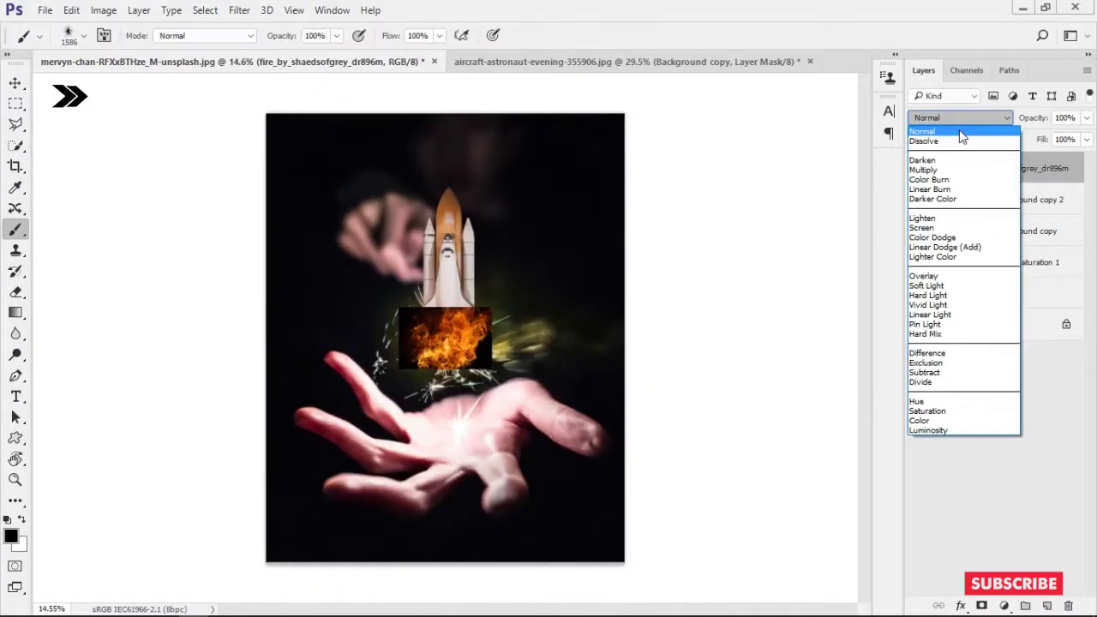
{"action": "left_click", "coordinate": [962, 133]}
Set the fire layer to Screen blending and move it left of the shuttle
{"action": "key", "text": "Down"}
{"action": "key", "text": "Down"}
{"action": "key", "text": "Down"}
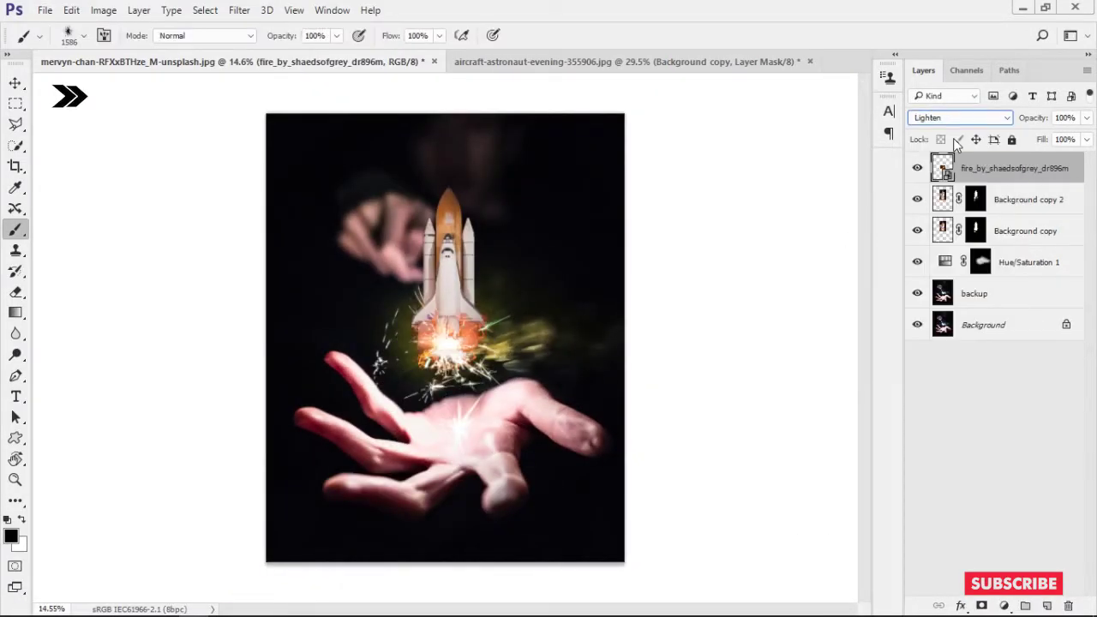
{"action": "key", "text": "Down"}
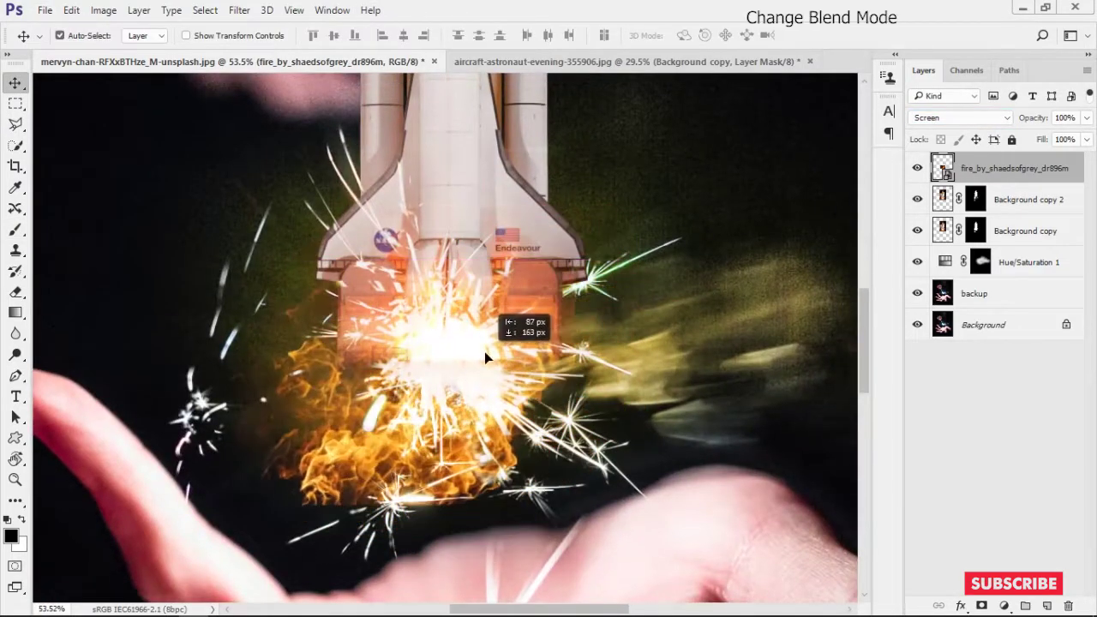
{"action": "left_click_drag", "start_coordinate": [484, 351], "coordinate": [386, 266]}
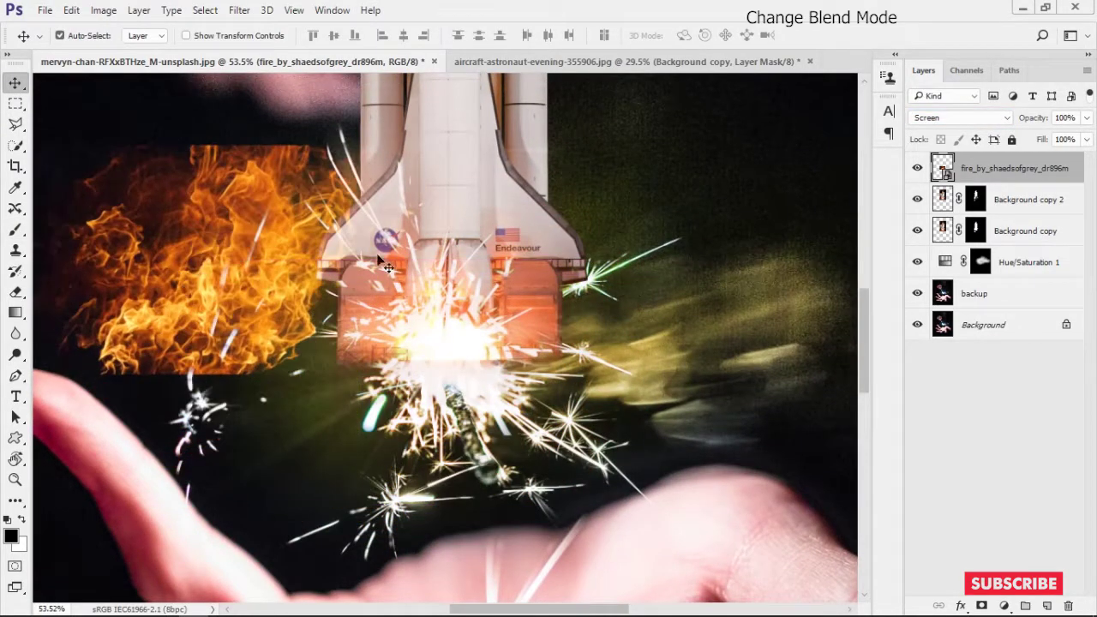
Cycle the fire layer through Lighten, Linear Dodge, Overlay, Difference and Lighter Color blending
{"action": "left_click", "coordinate": [960, 118]}
{"action": "left_click", "coordinate": [934, 169]}
{"action": "key", "text": "Down"}
{"action": "key", "text": "Down"}
{"action": "key", "text": "Down"}
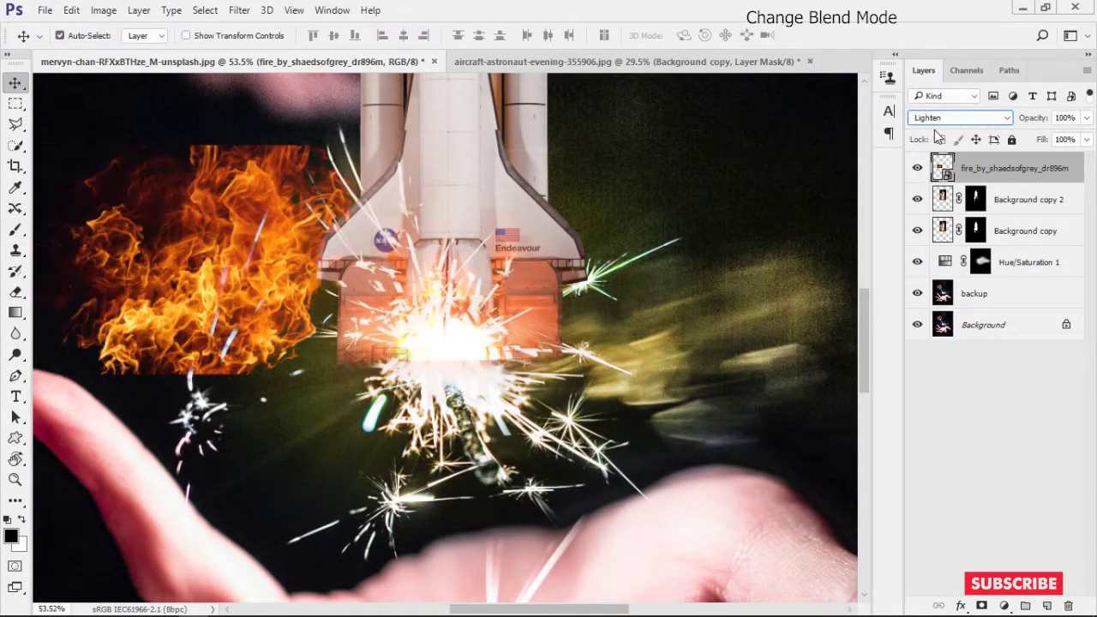
{"action": "key", "text": "Down"}
{"action": "key", "text": "Down"}
{"action": "key", "text": "Down"}
{"action": "key", "text": "Down"}
{"action": "key", "text": "Down"}
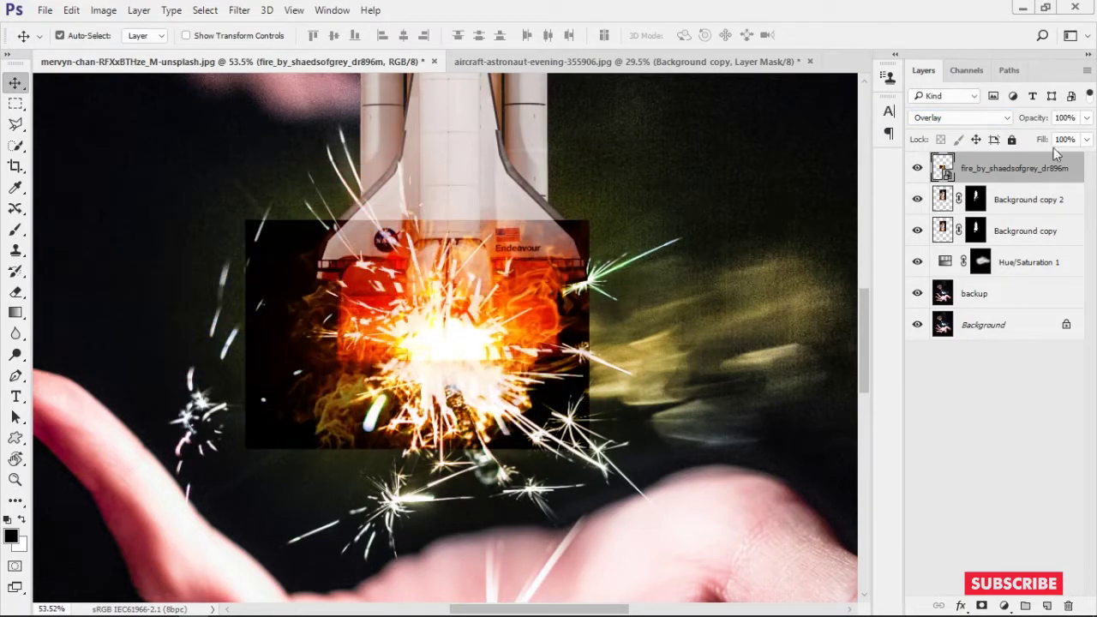
{"action": "key", "text": "Down"}
{"action": "key", "text": "Down"}
{"action": "key", "text": "Down"}
{"action": "key", "text": "Down"}
{"action": "key", "text": "Down"}
{"action": "key", "text": "Down"}
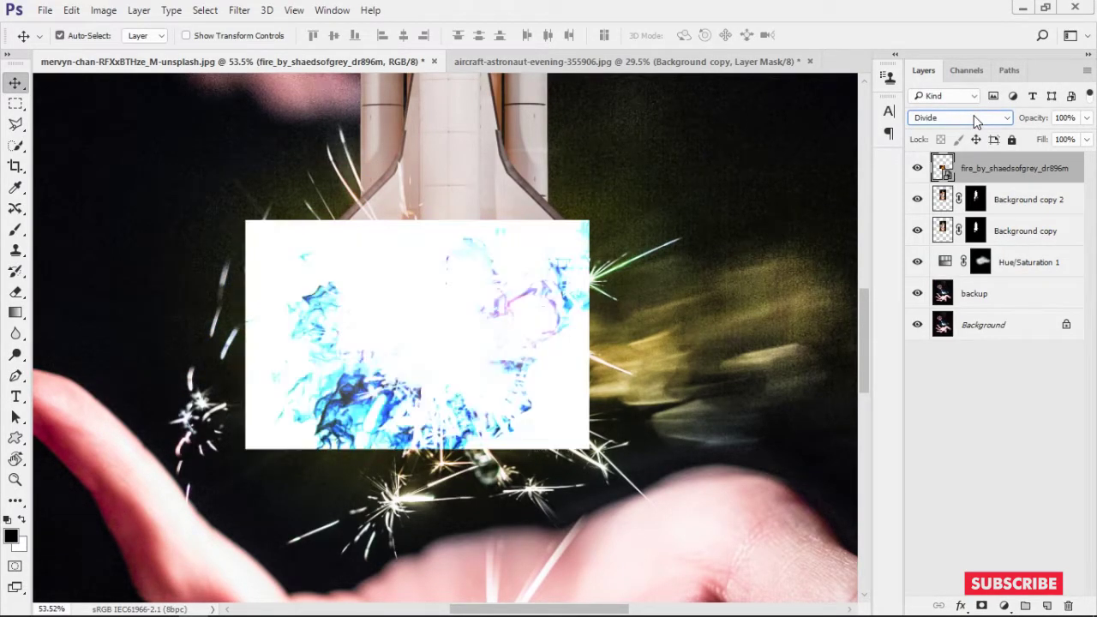
{"action": "key", "text": "Down"}
{"action": "key", "text": "Down"}
{"action": "key", "text": "Down"}
{"action": "key", "text": "Up"}
{"action": "key", "text": "Up"}
{"action": "key", "text": "Up"}
{"action": "key", "text": "Up"}
{"action": "key", "text": "Up"}
{"action": "key", "text": "Up"}
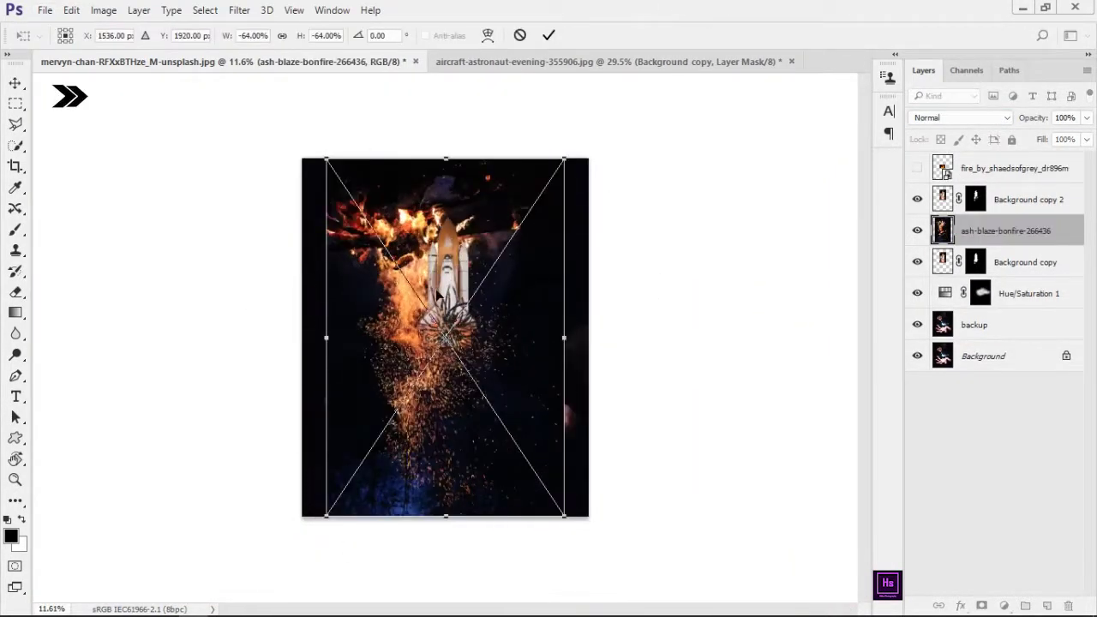
Free Transform the fire image into a small box beneath the shuttle
{"action": "key", "text": "Return"}
{"action": "left_click", "coordinate": [961, 118]}
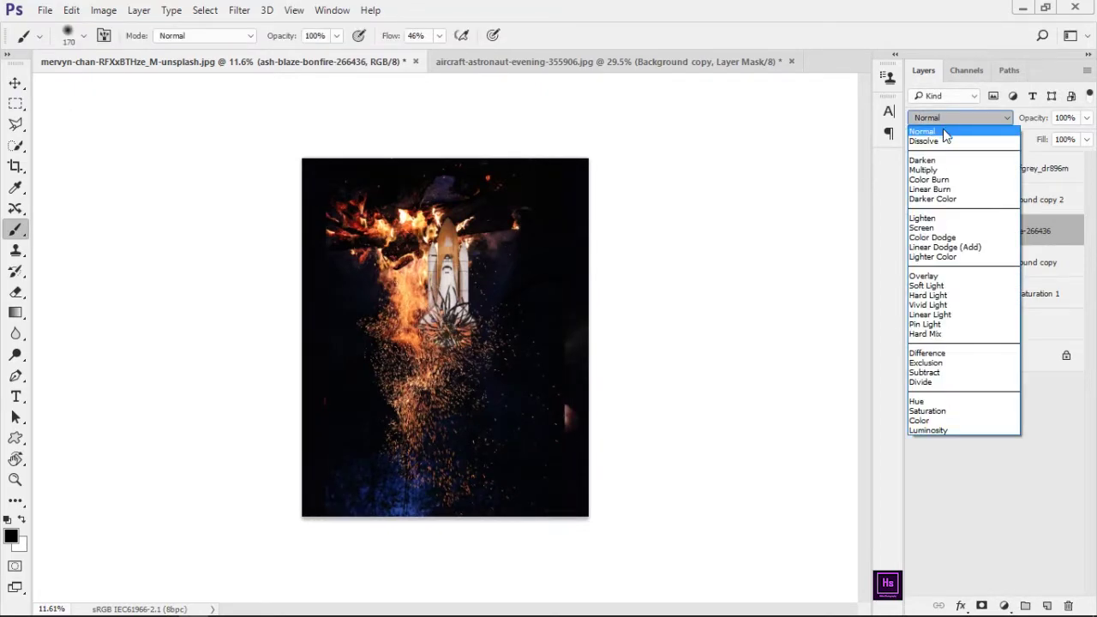
{"action": "left_click", "coordinate": [939, 130]}
{"action": "key", "text": "ctrl+t"}
{"action": "left_click_drag", "start_coordinate": [585, 160], "coordinate": [416, 380]}
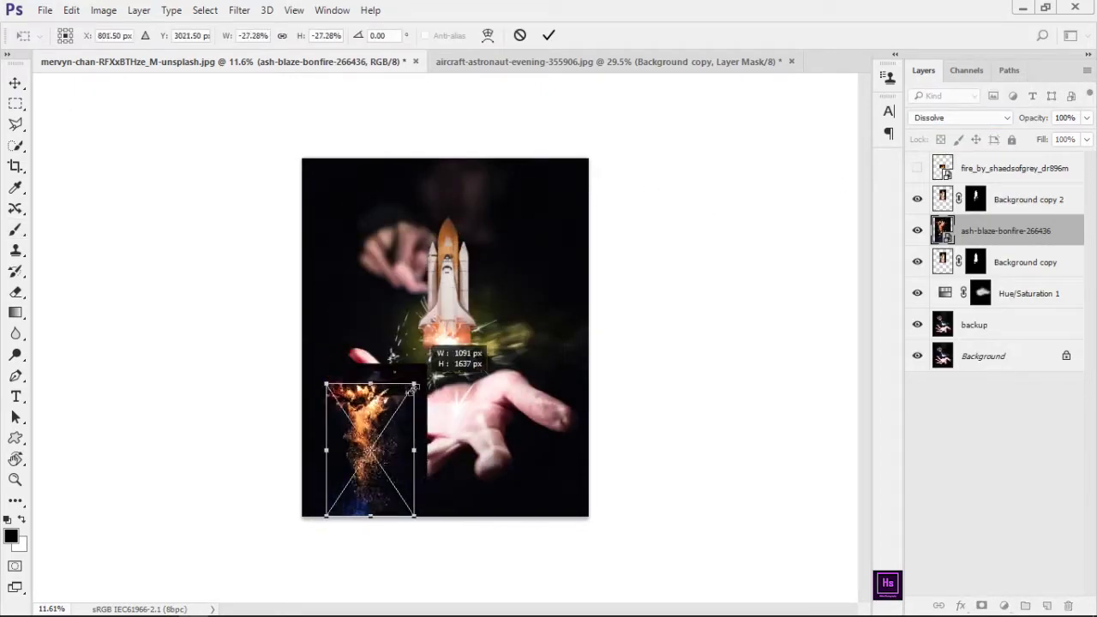
{"action": "left_click_drag", "start_coordinate": [368, 446], "coordinate": [454, 377]}
{"action": "key", "text": "Return"}
Return the fire layer to Normal blending and move it above Background copy 2
{"action": "scroll", "coordinate": [465, 357], "scroll_direction": "up", "scroll_amount": 3}
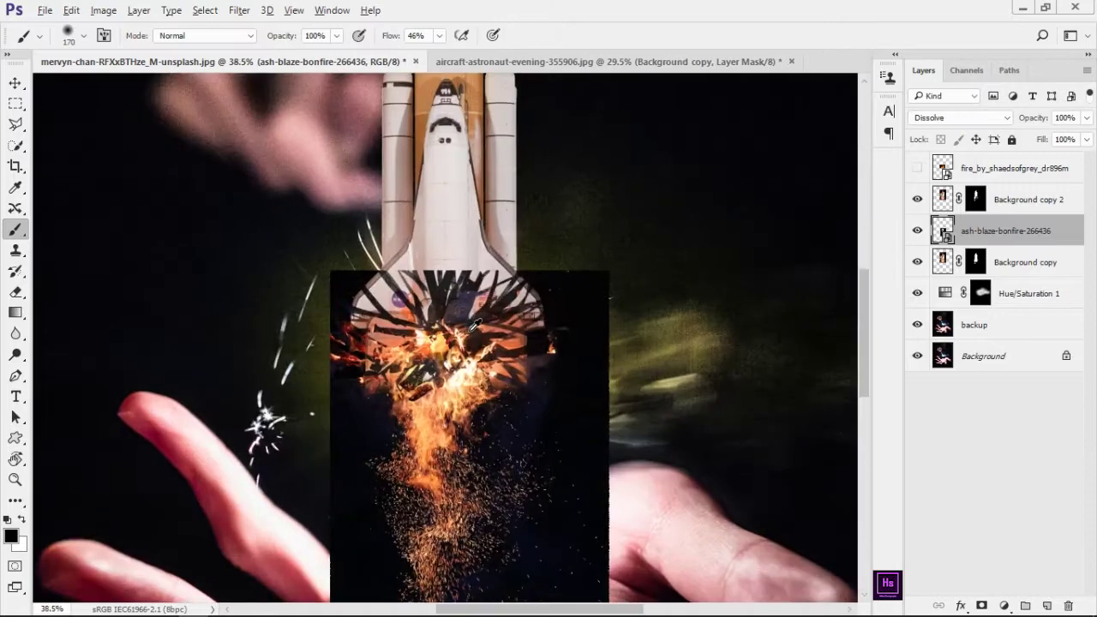
{"action": "scroll", "coordinate": [464, 356], "scroll_direction": "up", "scroll_amount": 2}
{"action": "left_click", "coordinate": [960, 118]}
{"action": "left_click", "coordinate": [969, 131]}
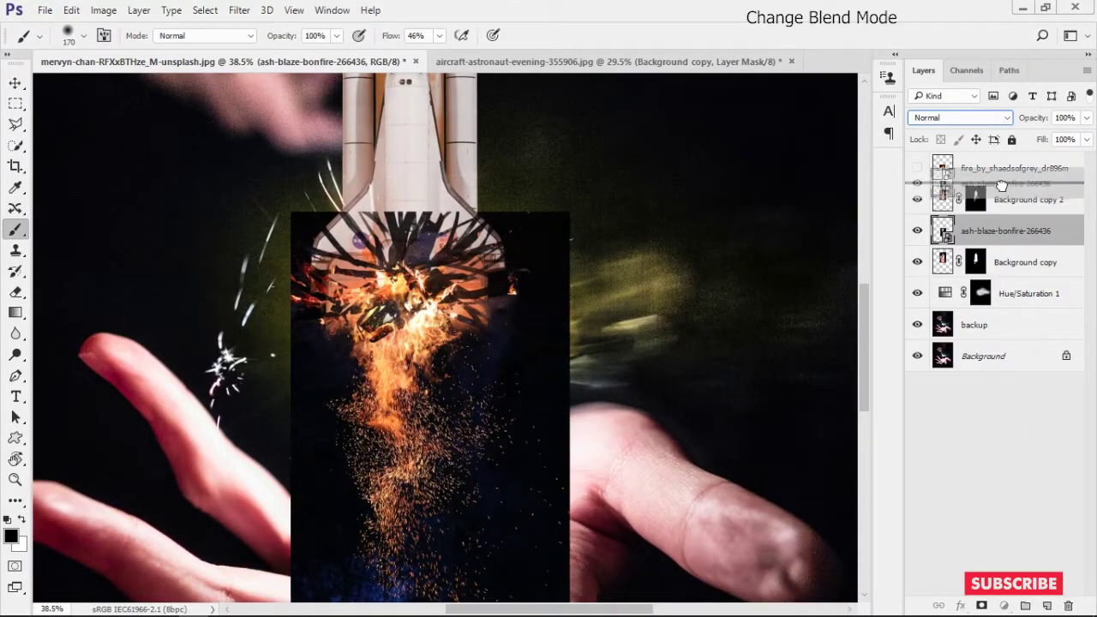
{"action": "left_click", "coordinate": [960, 118]}
{"action": "left_click", "coordinate": [955, 128]}
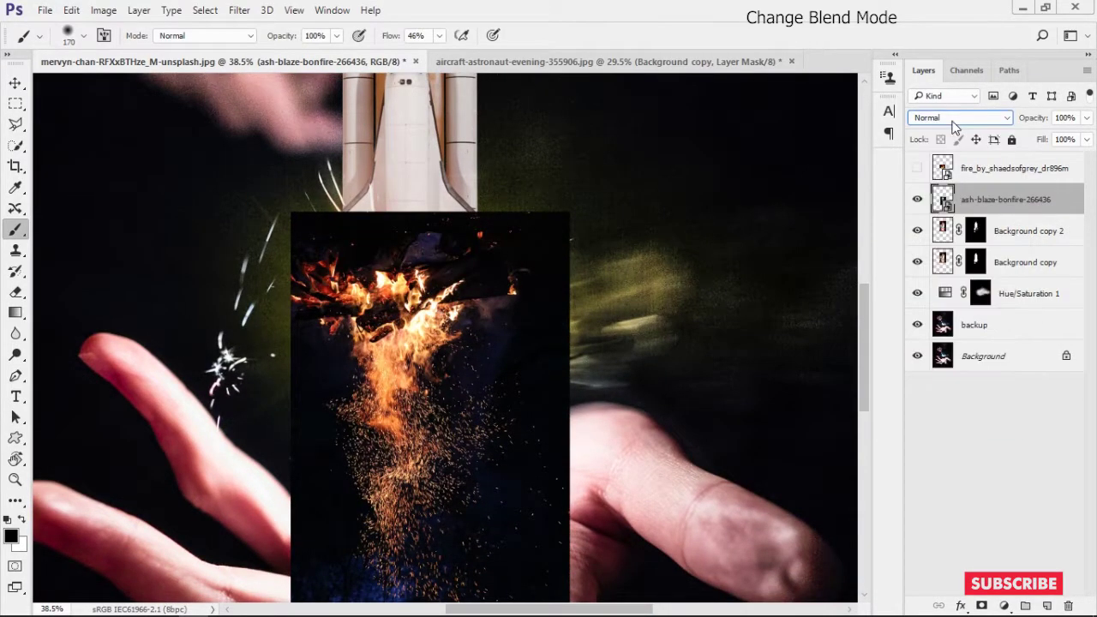
{"action": "scroll", "coordinate": [954, 124], "scroll_direction": "down", "scroll_amount": 4}
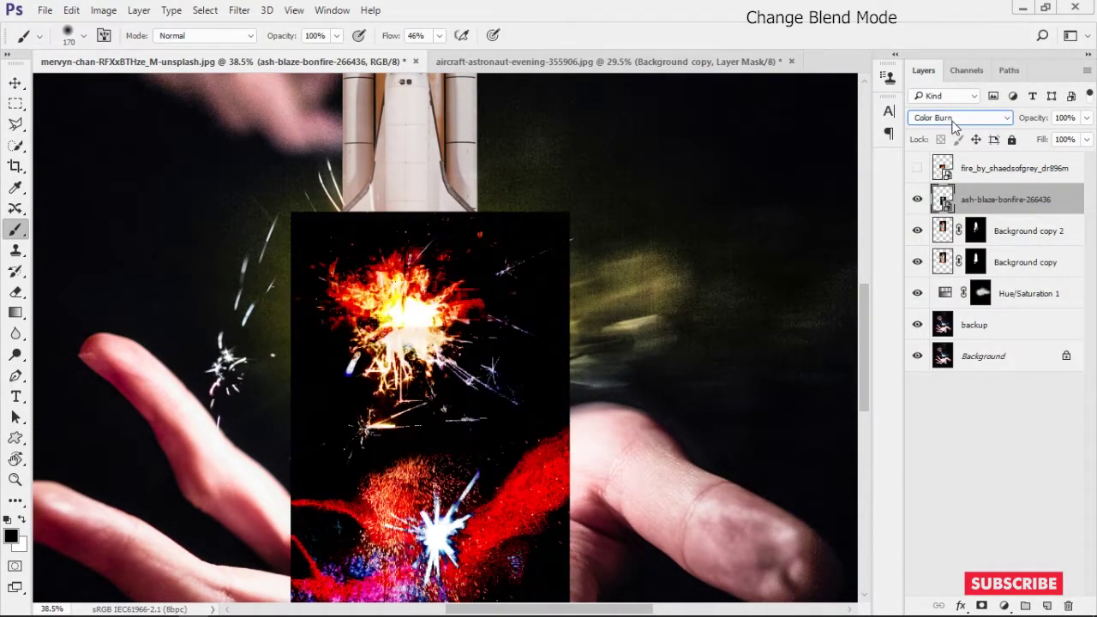
{"action": "scroll", "coordinate": [954, 125], "scroll_direction": "down", "scroll_amount": 3}
{"action": "scroll", "coordinate": [954, 124], "scroll_direction": "down", "scroll_amount": 1}
{"action": "scroll", "coordinate": [954, 124], "scroll_direction": "up", "scroll_amount": 1}
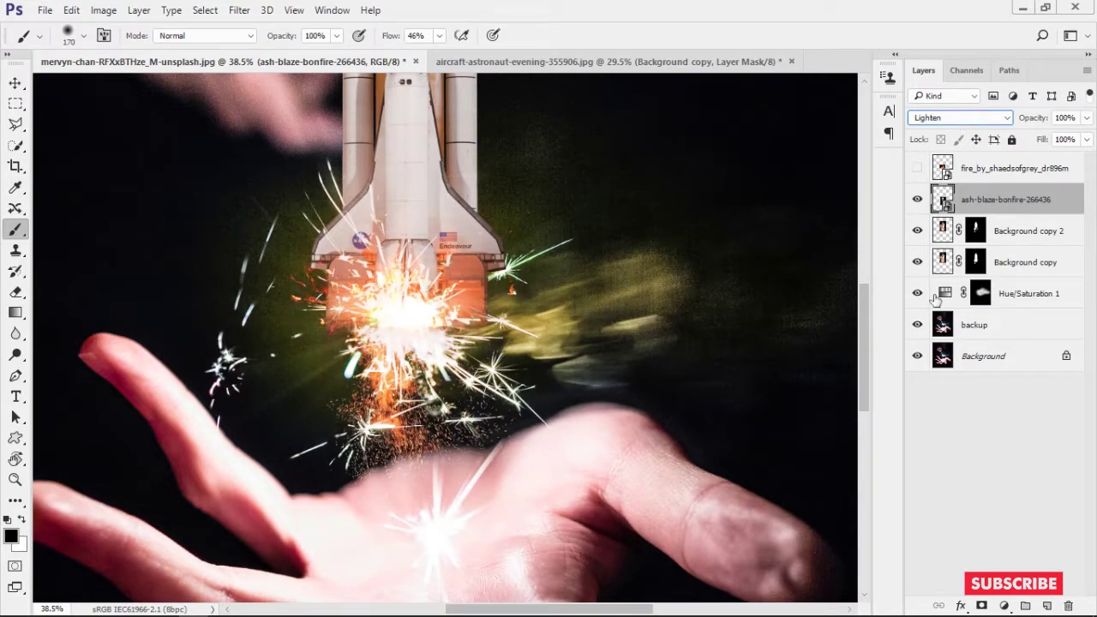
Move the fire layer down 129 px, comparing with the Hue/Saturation 1 tint off and on
{"action": "left_click", "coordinate": [917, 293]}
{"action": "key", "text": "v"}
{"action": "scroll", "coordinate": [377, 343], "scroll_direction": "down", "scroll_amount": 3}
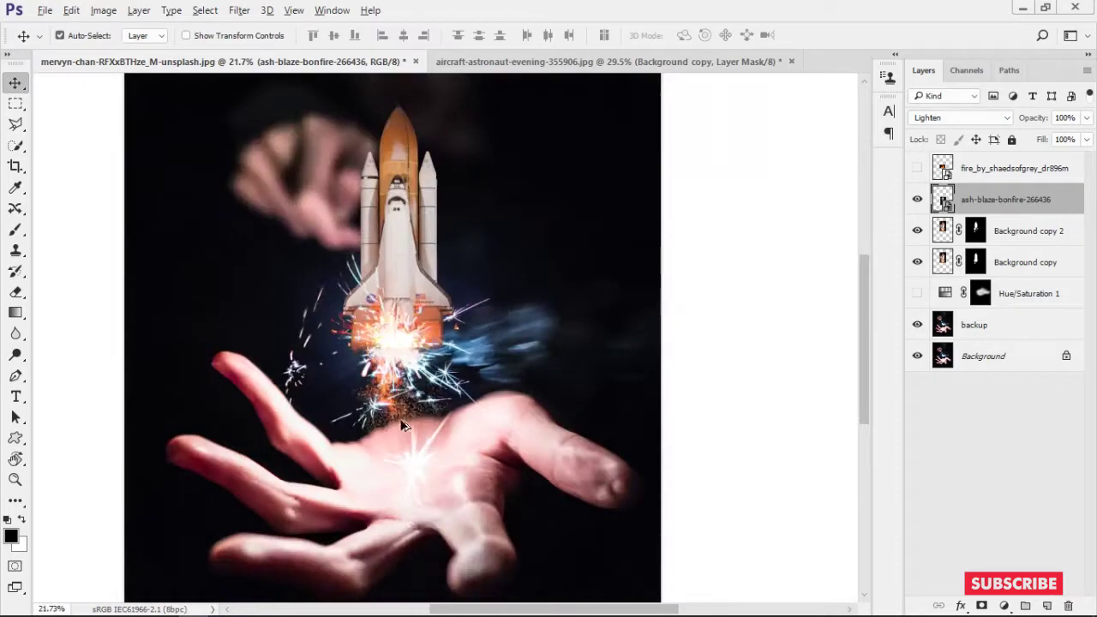
{"action": "scroll", "coordinate": [377, 342], "scroll_direction": "up", "scroll_amount": 2}
{"action": "left_click_drag", "start_coordinate": [407, 416], "coordinate": [408, 448]}
{"action": "left_click", "coordinate": [917, 293]}
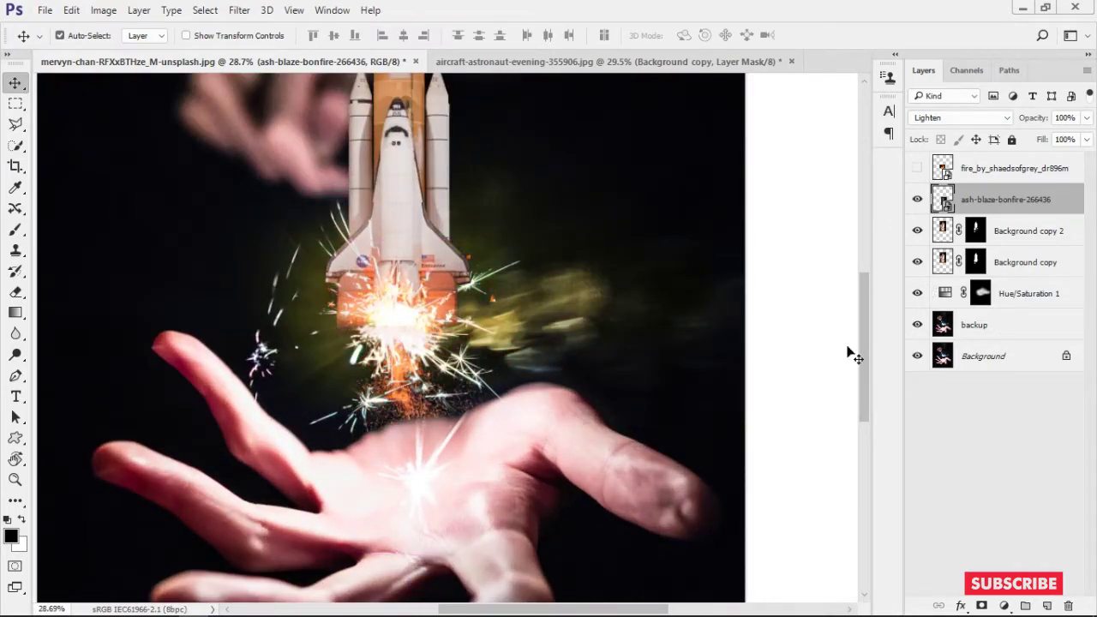
{"action": "left_click", "coordinate": [1028, 293]}
Fine-tune the fire's position onto the exhaust at the shuttle's base
{"action": "left_click_drag", "start_coordinate": [335, 445], "coordinate": [397, 375]}
{"action": "scroll", "coordinate": [453, 488], "scroll_direction": "down", "scroll_amount": 2}
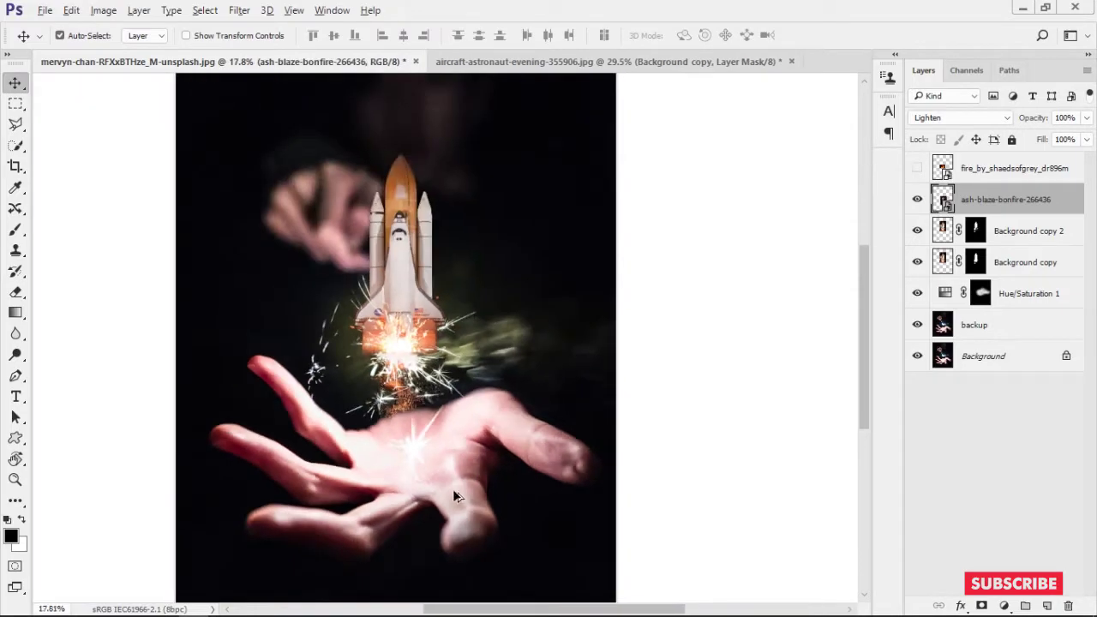
{"action": "scroll", "coordinate": [453, 489], "scroll_direction": "up", "scroll_amount": 1}
{"action": "scroll", "coordinate": [463, 446], "scroll_direction": "up", "scroll_amount": 2}
{"action": "scroll", "coordinate": [468, 415], "scroll_direction": "up", "scroll_amount": 2}
{"action": "left_click_drag", "start_coordinate": [467, 415], "coordinate": [339, 289]}
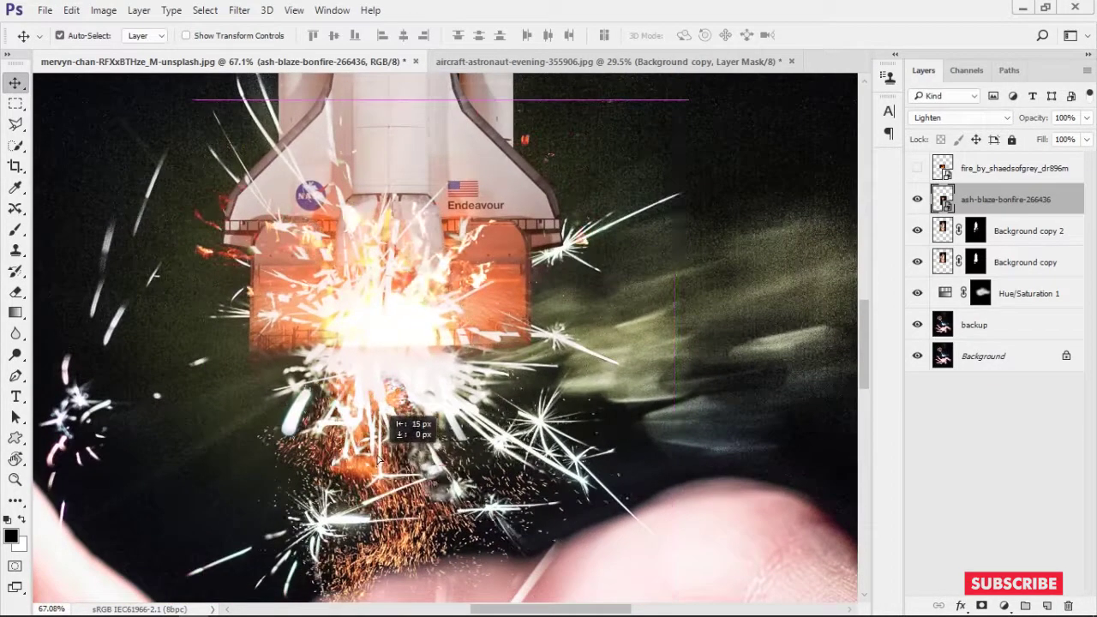
{"action": "scroll", "coordinate": [338, 289], "scroll_direction": "down", "scroll_amount": 2}
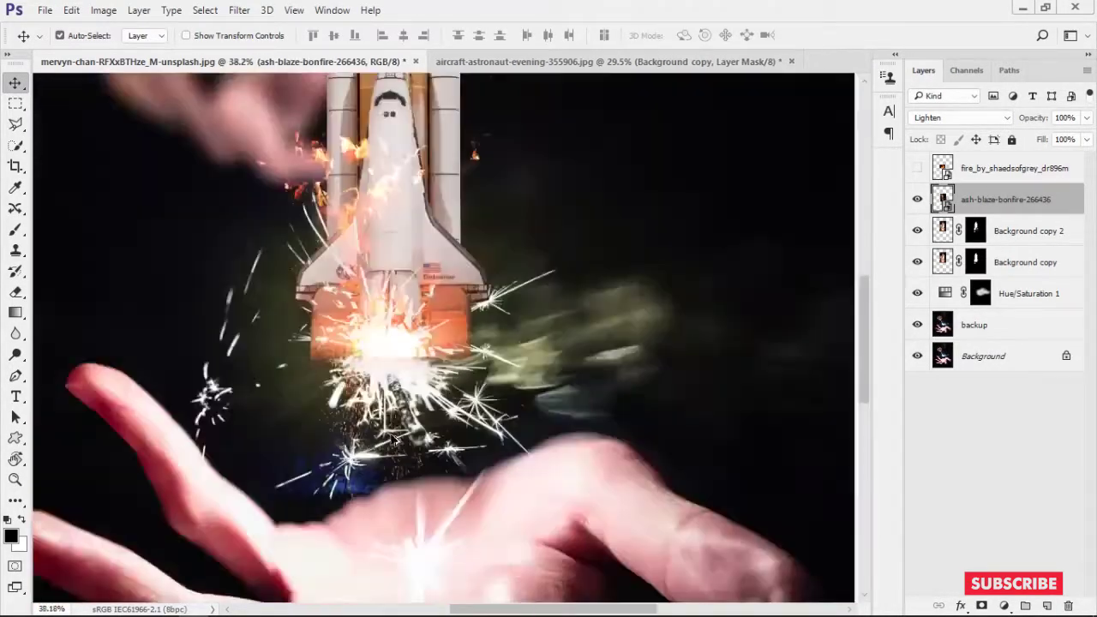
{"action": "mouse_move", "coordinate": [339, 289]}
{"action": "left_mouse_down"}
{"action": "mouse_move", "coordinate": [408, 324]}
{"action": "mouse_move", "coordinate": [347, 333]}
{"action": "mouse_move", "coordinate": [468, 439]}
{"action": "left_mouse_up"}
{"action": "scroll", "coordinate": [429, 351], "scroll_direction": "up", "scroll_amount": 2}
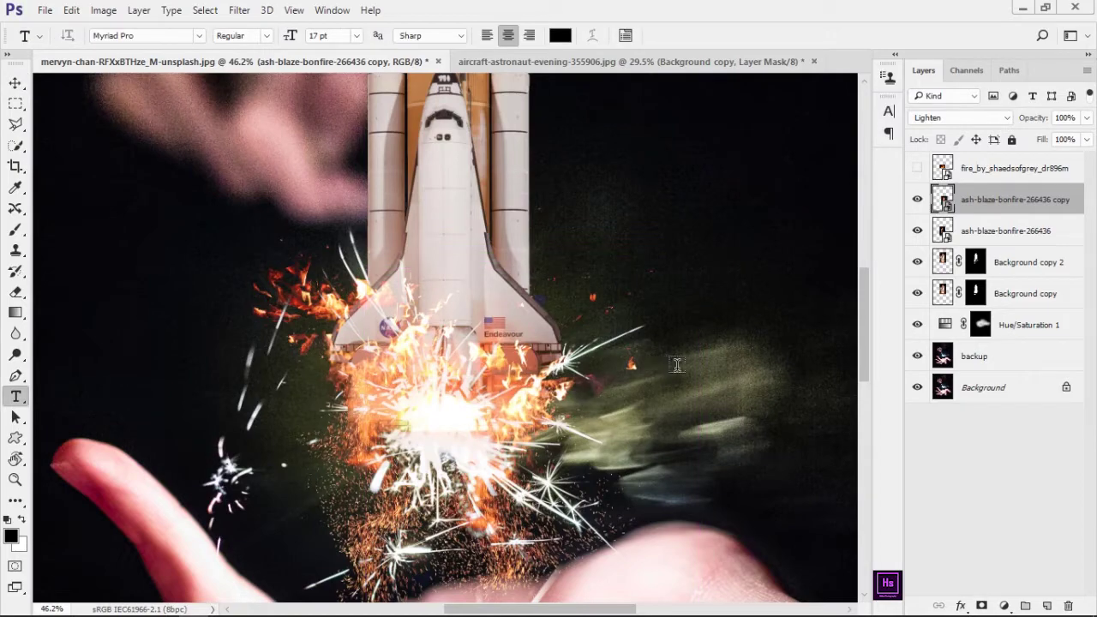
Rotate and shrink the fire copy, give it a layer mask, and hide it
{"action": "key", "text": "ctrl+t"}
{"action": "mouse_move", "coordinate": [751, 387]}
{"action": "left_mouse_down"}
{"action": "mouse_move", "coordinate": [140, 539]}
{"action": "mouse_move", "coordinate": [219, 463]}
{"action": "left_mouse_up"}
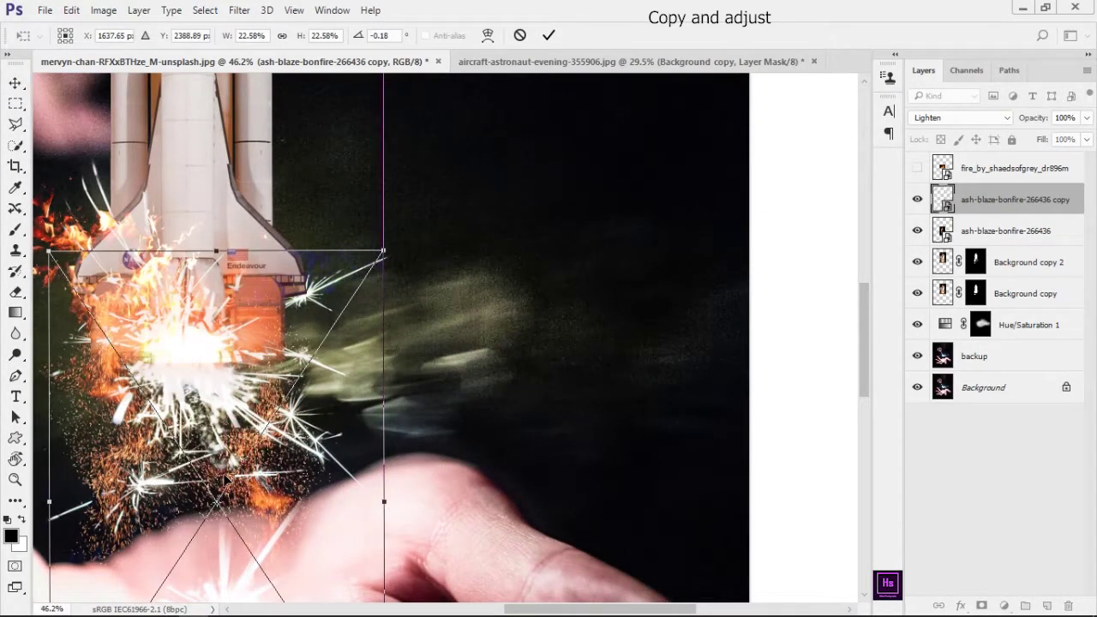
{"action": "key", "text": "Return"}
{"action": "left_click", "coordinate": [981, 606]}
{"action": "key", "text": "b"}
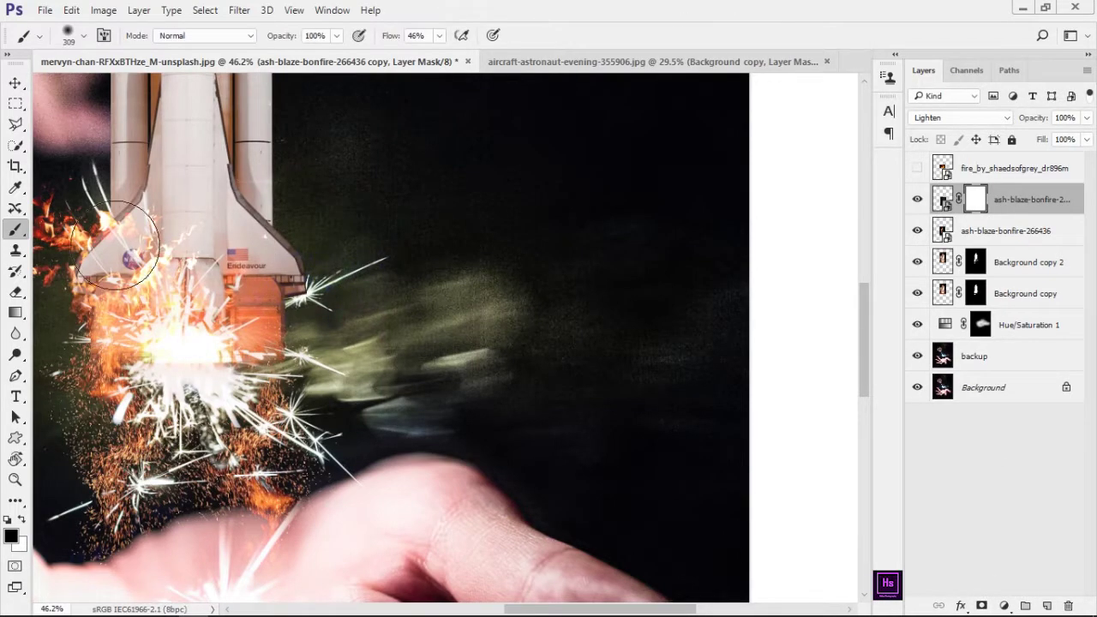
{"action": "scroll", "coordinate": [514, 343], "scroll_direction": "down", "scroll_amount": 1}
{"action": "scroll", "coordinate": [613, 397], "scroll_direction": "down", "scroll_amount": 3}
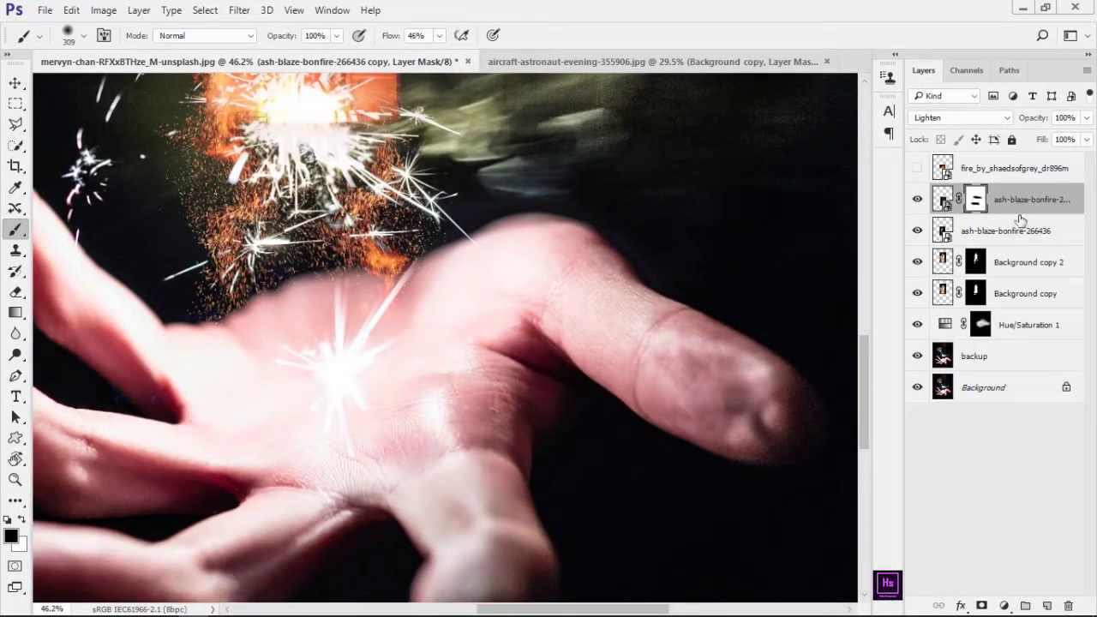
{"action": "scroll", "coordinate": [522, 385], "scroll_direction": "down", "scroll_amount": 2}
{"action": "left_click", "coordinate": [917, 199]}
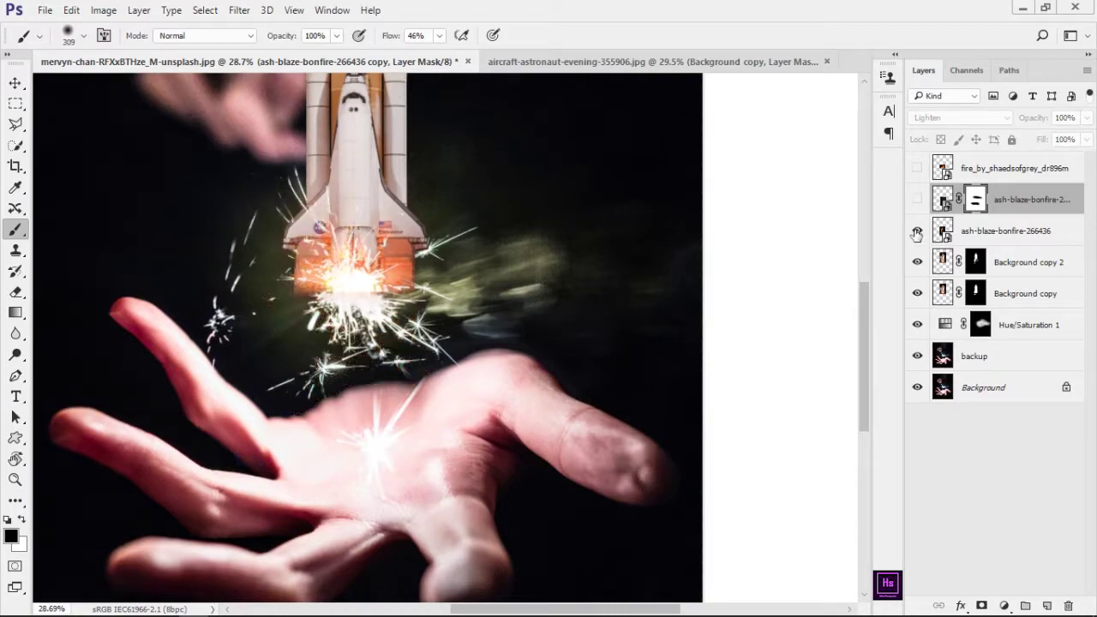
Paint out the red sparks left of the shuttle on the original fire layer's mask
{"action": "left_click", "coordinate": [952, 231]}
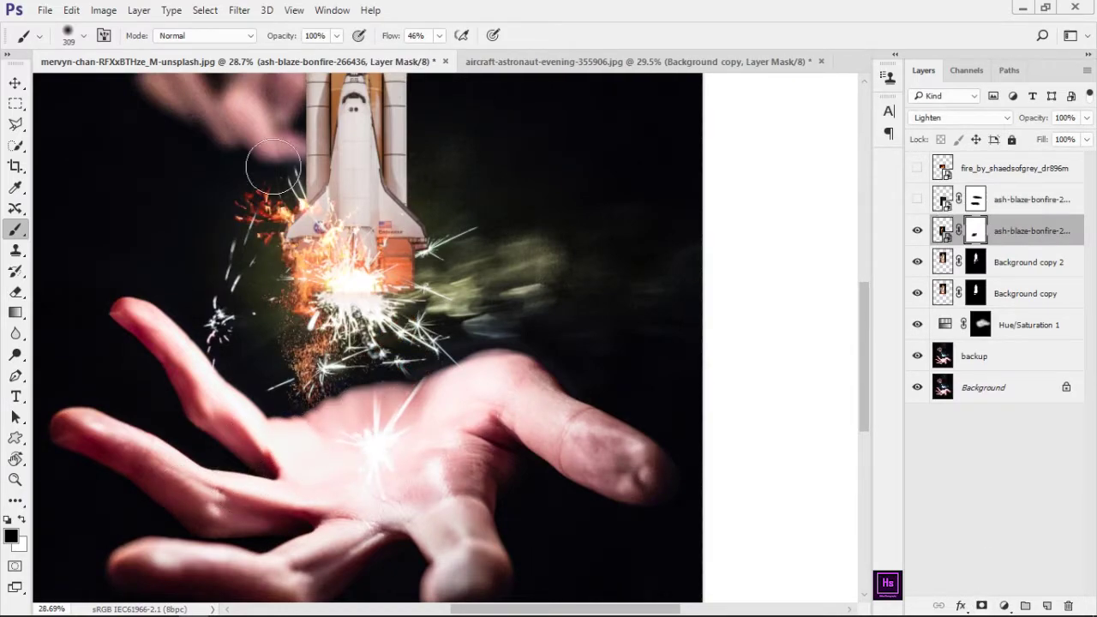
{"action": "left_click_drag", "start_coordinate": [273, 167], "coordinate": [234, 215]}
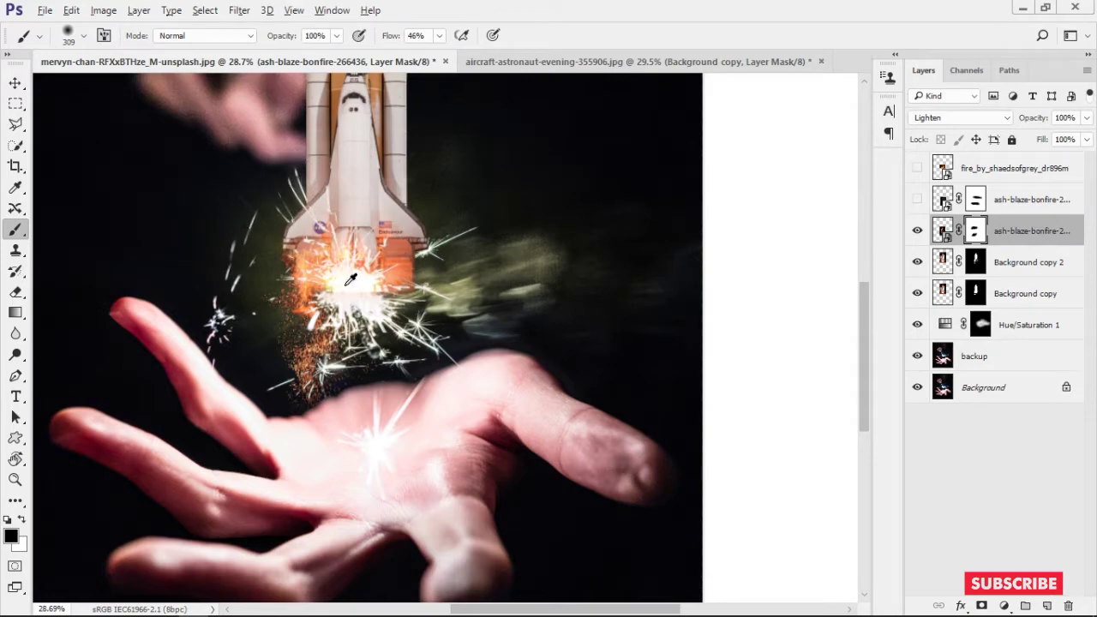
{"action": "scroll", "coordinate": [350, 280], "scroll_direction": "up", "scroll_amount": 2}
{"action": "scroll", "coordinate": [369, 309], "scroll_direction": "up", "scroll_amount": 2}
{"action": "scroll", "coordinate": [403, 377], "scroll_direction": "up", "scroll_amount": 1}
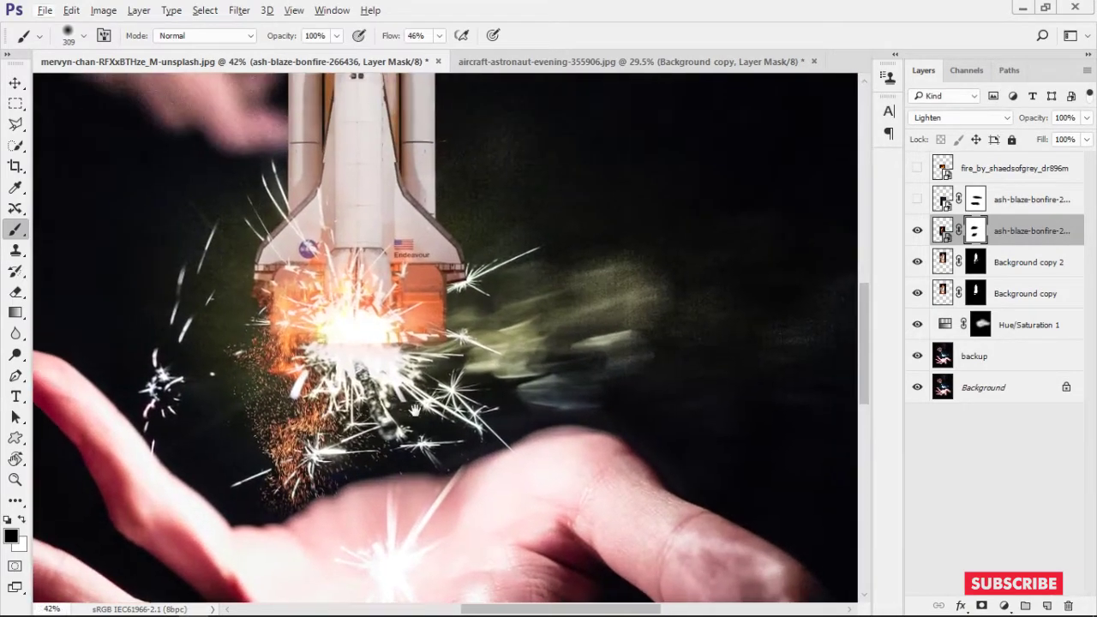
{"action": "scroll", "coordinate": [415, 410], "scroll_direction": "down", "scroll_amount": 2}
{"action": "scroll", "coordinate": [446, 407], "scroll_direction": "down", "scroll_amount": 2}
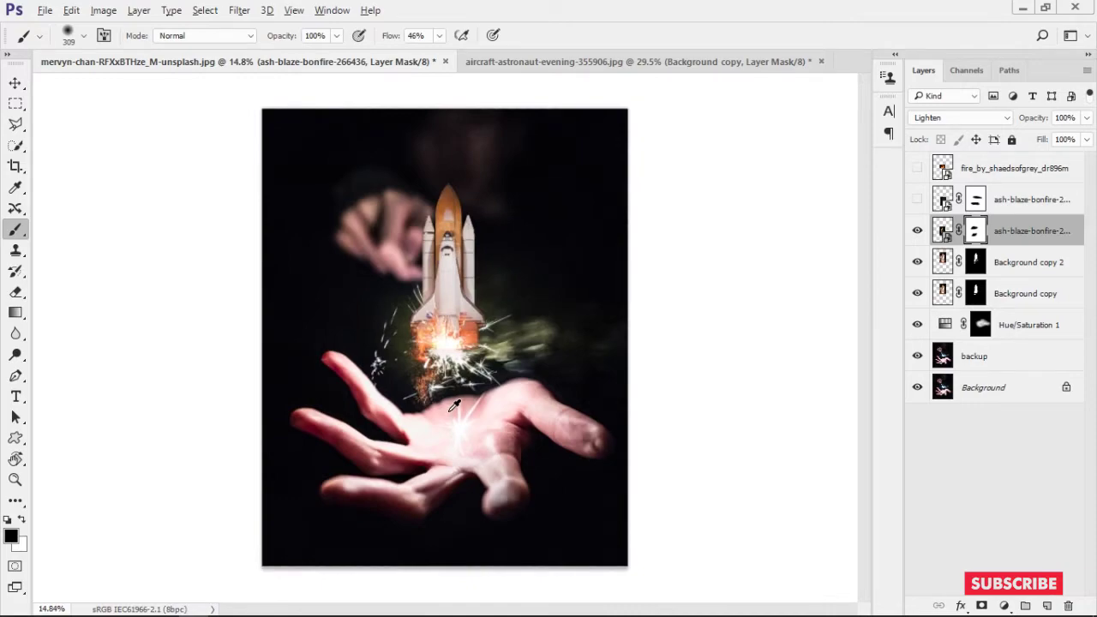
{"action": "scroll", "coordinate": [457, 357], "scroll_direction": "up", "scroll_amount": 2}
{"action": "scroll", "coordinate": [456, 275], "scroll_direction": "up", "scroll_amount": 1}
{"action": "scroll", "coordinate": [494, 350], "scroll_direction": "up", "scroll_amount": 1}
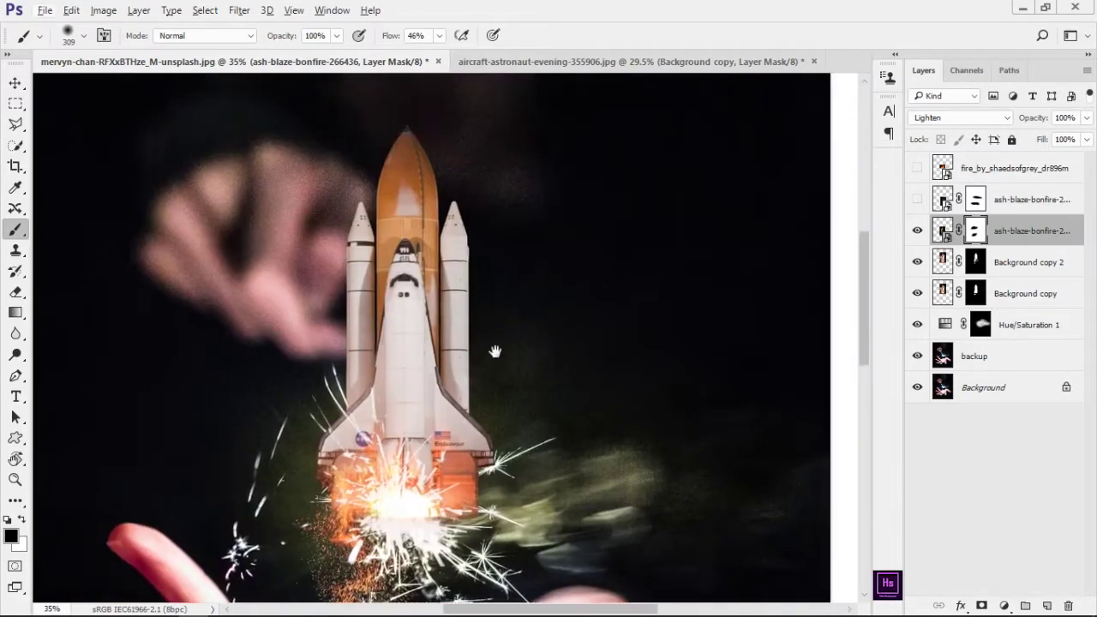
{"action": "scroll", "coordinate": [442, 295], "scroll_direction": "up", "scroll_amount": 2}
Pan down along the shuttle and select the backup layer
{"action": "left_click_drag", "start_coordinate": [536, 201], "coordinate": [518, 364]}
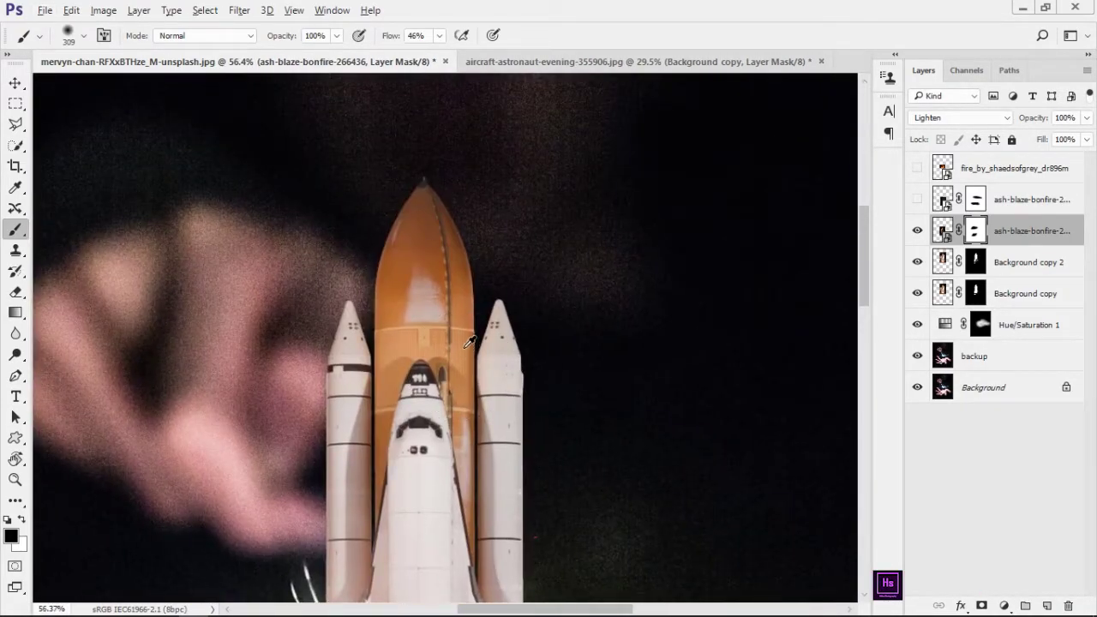
{"action": "scroll", "coordinate": [502, 343], "scroll_direction": "down", "scroll_amount": 3}
{"action": "scroll", "coordinate": [507, 343], "scroll_direction": "down", "scroll_amount": 1}
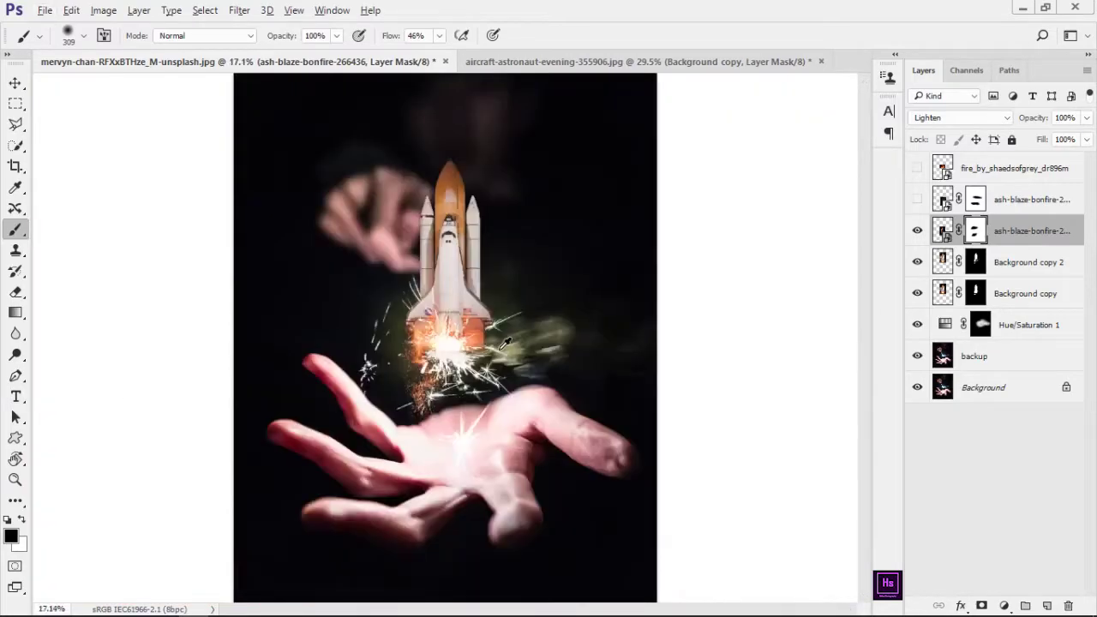
{"action": "left_click", "coordinate": [977, 356]}
{"action": "left_click", "coordinate": [1003, 605]}
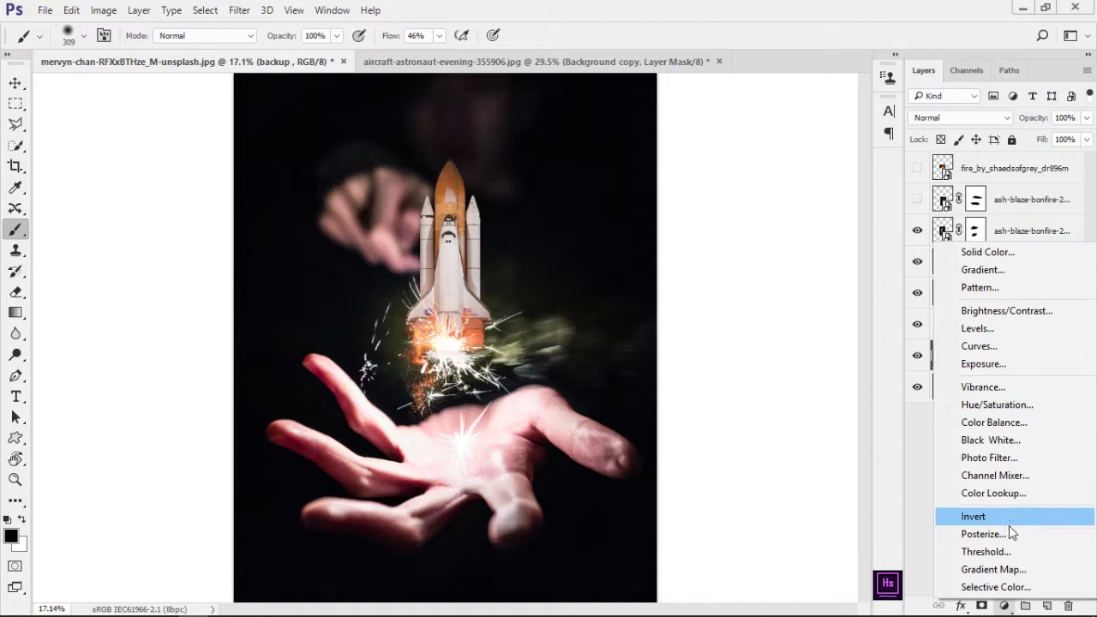
Add a Selective Color adjustment layer above backup with Whites' Black set to +16
{"action": "left_click", "coordinate": [1012, 588]}
{"action": "left_click", "coordinate": [771, 128]}
{"action": "left_click", "coordinate": [756, 253]}
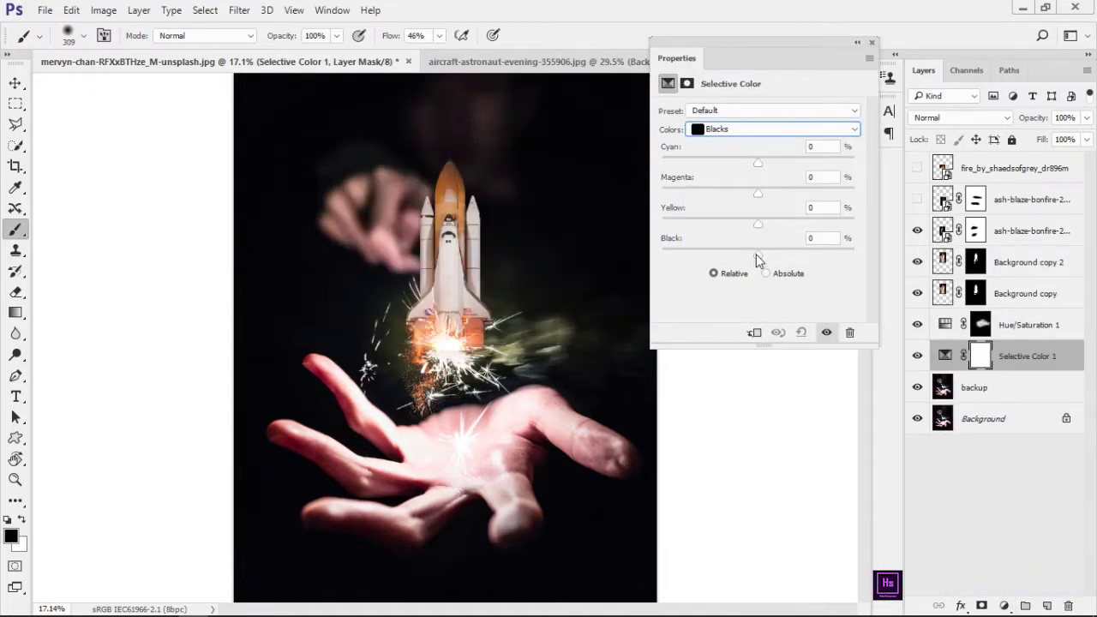
{"action": "left_click_drag", "start_coordinate": [756, 254], "coordinate": [775, 260]}
{"action": "scroll", "coordinate": [739, 133], "scroll_direction": "up", "scroll_amount": 2}
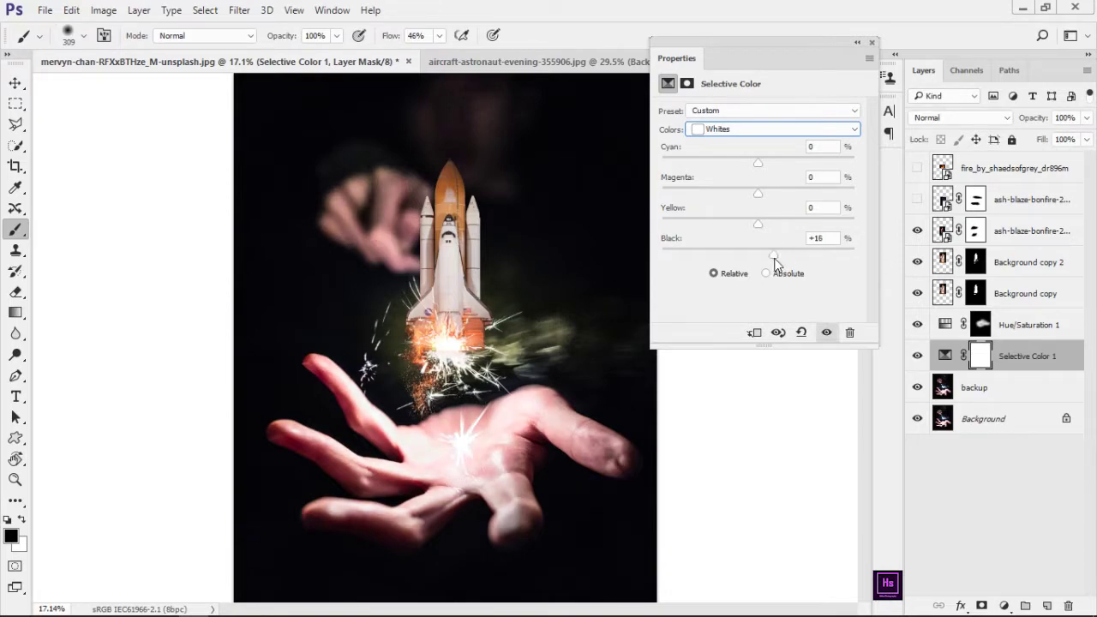
{"action": "scroll", "coordinate": [640, 105], "scroll_direction": "up", "scroll_amount": 3}
{"action": "scroll", "coordinate": [571, 245], "scroll_direction": "down", "scroll_amount": 3}
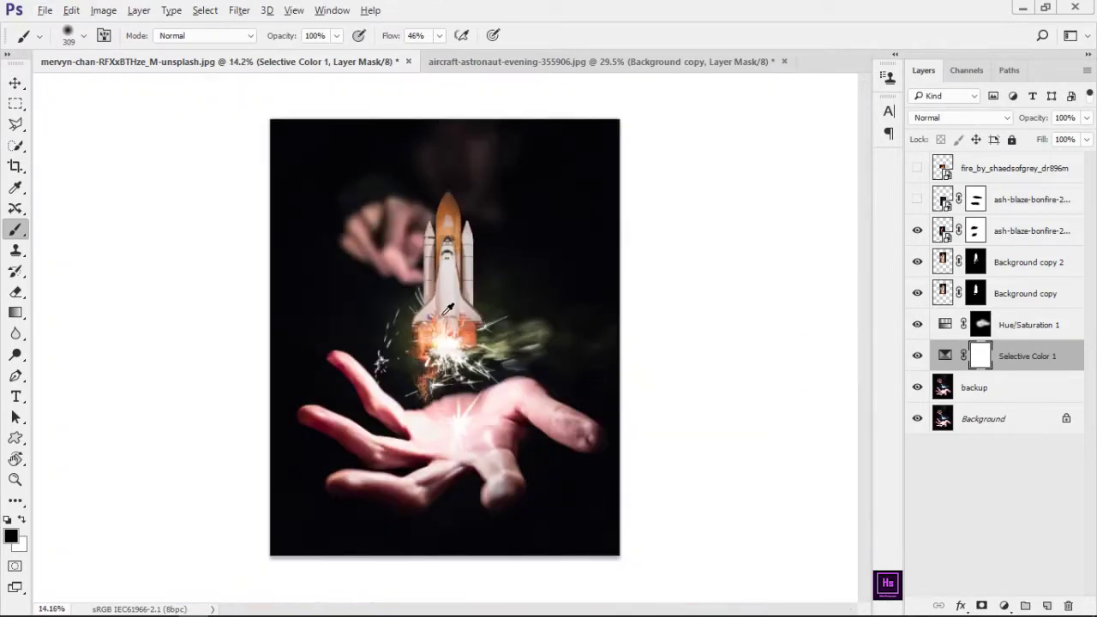
{"action": "scroll", "coordinate": [475, 332], "scroll_direction": "up", "scroll_amount": 1}
{"action": "key", "text": "v"}
{"action": "left_click", "coordinate": [1020, 232]}
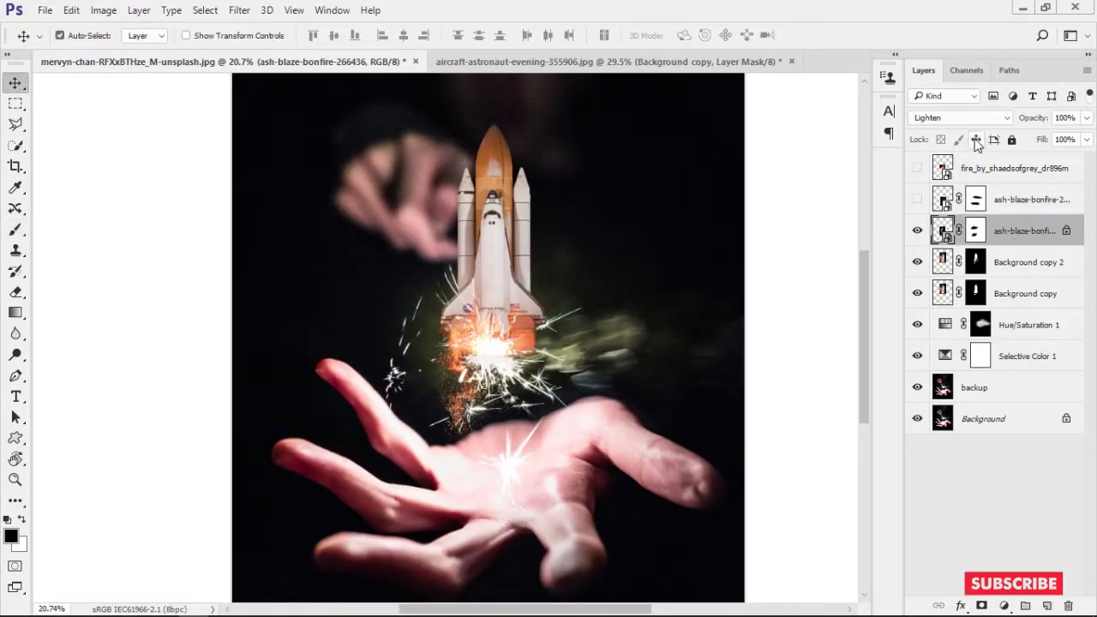
Delete the unused hidden fire layer
{"action": "scroll", "coordinate": [495, 325], "scroll_direction": "up", "scroll_amount": 1}
{"action": "scroll", "coordinate": [557, 338], "scroll_direction": "up", "scroll_amount": 2}
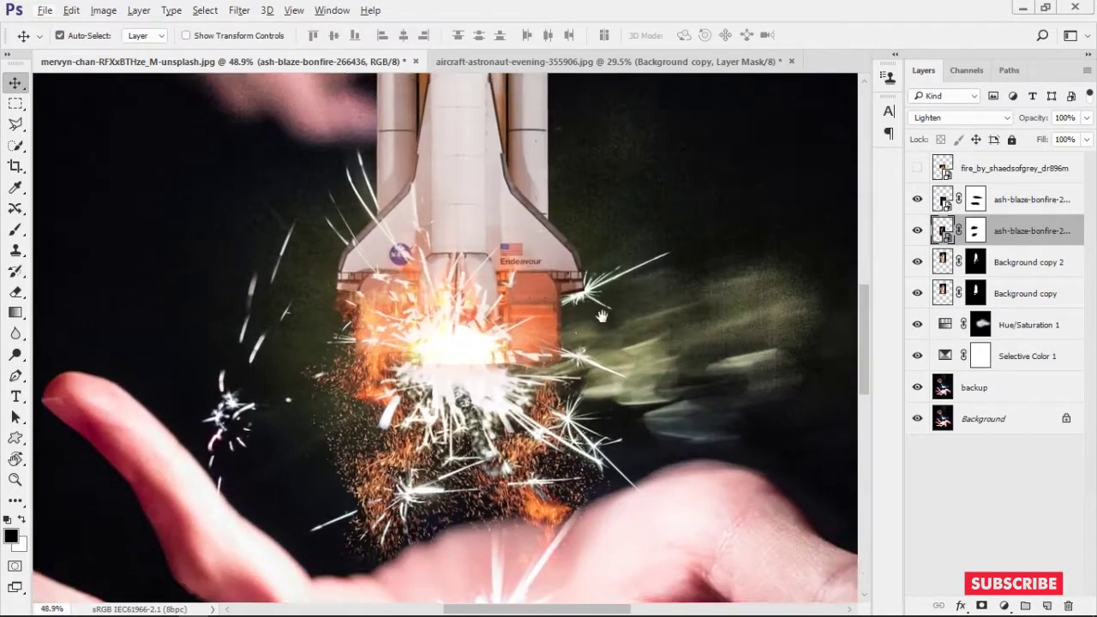
{"action": "scroll", "coordinate": [618, 350], "scroll_direction": "up", "scroll_amount": 1}
{"action": "scroll", "coordinate": [617, 351], "scroll_direction": "up", "scroll_amount": 2}
{"action": "left_click_drag", "start_coordinate": [617, 351], "coordinate": [629, 347]}
{"action": "key", "text": "b"}
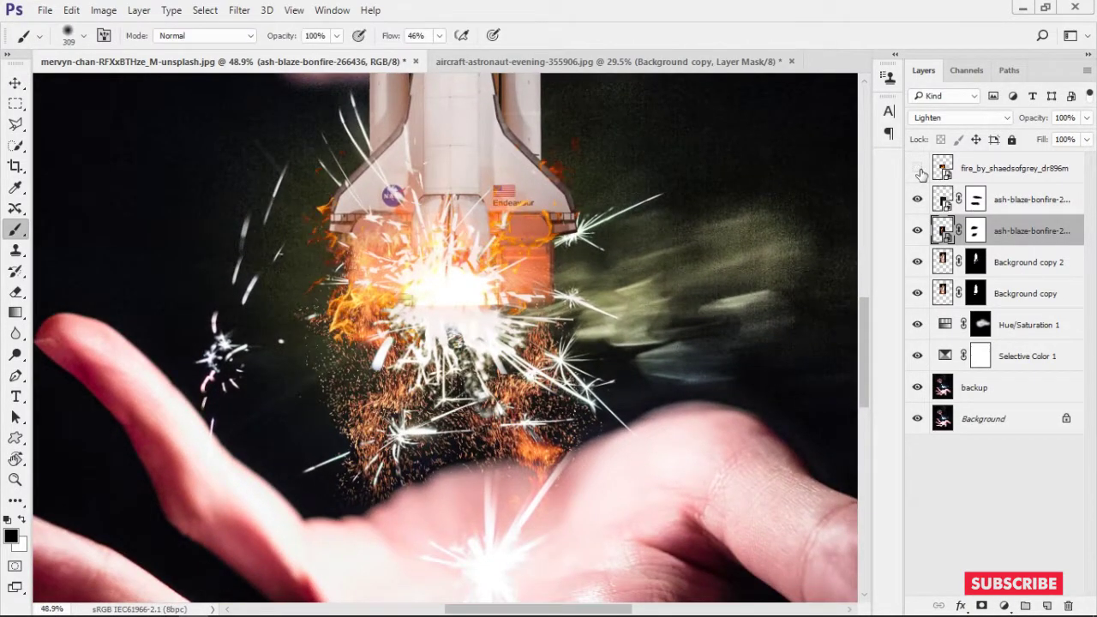
{"action": "left_click_drag", "start_coordinate": [1068, 473], "coordinate": [1068, 606]}
Group Background copy and Background copy 2 into the 'roket' group
{"action": "scroll", "coordinate": [840, 377], "scroll_direction": "down", "scroll_amount": 2}
{"action": "scroll", "coordinate": [802, 259], "scroll_direction": "down", "scroll_amount": 2}
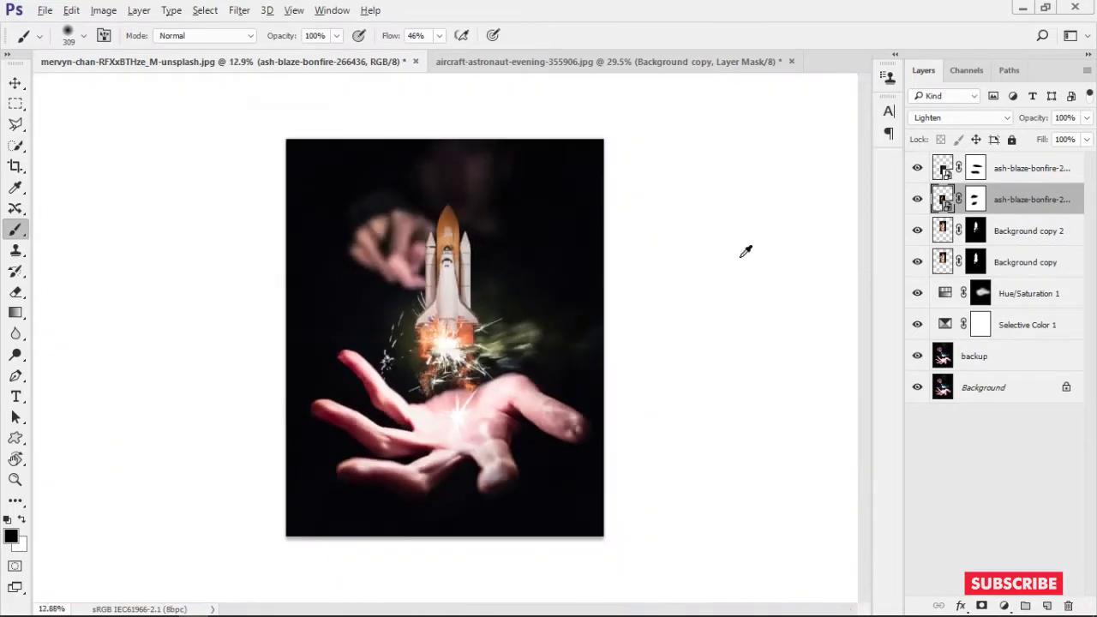
{"action": "scroll", "coordinate": [747, 253], "scroll_direction": "up", "scroll_amount": 1}
{"action": "left_click", "coordinate": [1041, 263], "text": "ctrl"}
{"action": "left_click", "coordinate": [1041, 263]}
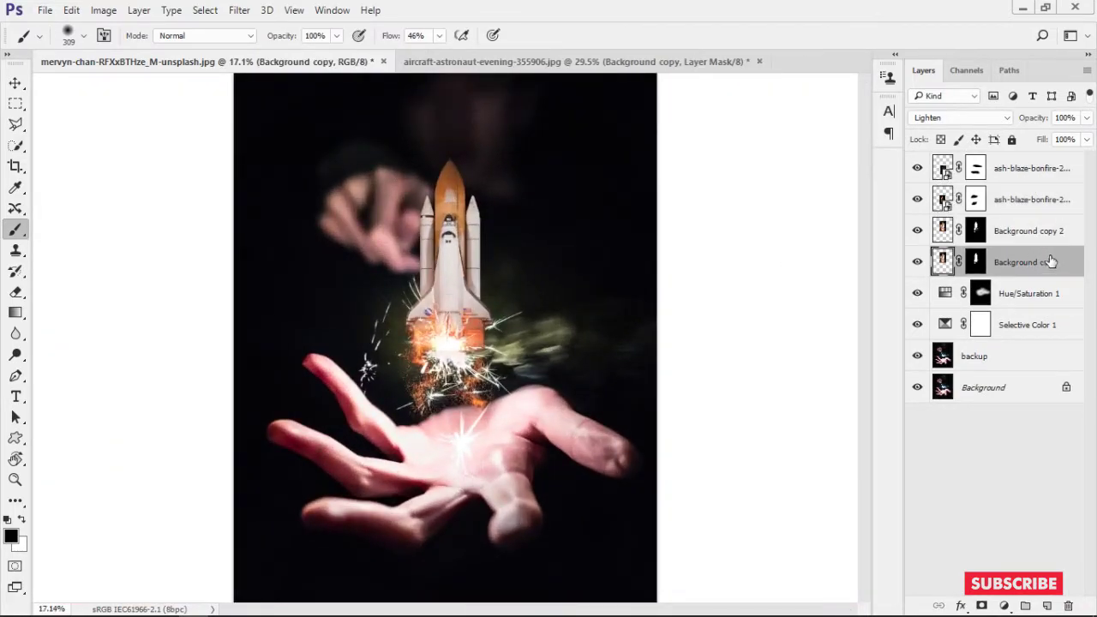
{"action": "left_click", "coordinate": [1029, 230], "text": "shift"}
{"action": "key", "text": "ctrl+g"}
{"action": "type", "text": "roket"}
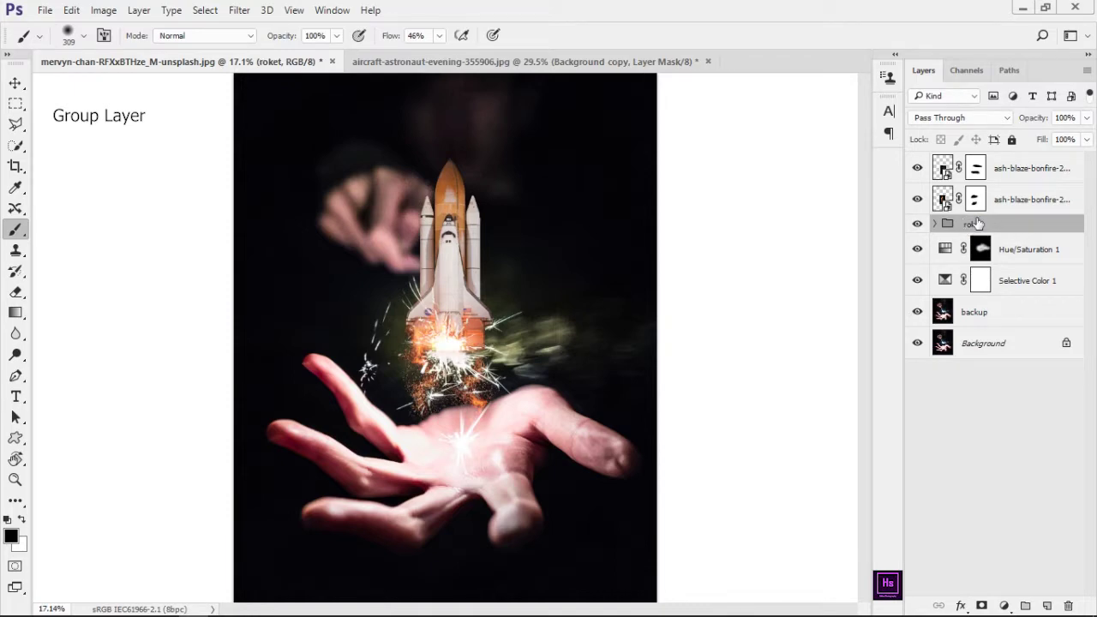
Group the two ash-blaze-bonfire layers into the 'fire' group
{"action": "left_click", "coordinate": [1029, 168]}
{"action": "left_click", "coordinate": [1003, 206], "text": "shift"}
{"action": "key", "text": "ctrl+g"}
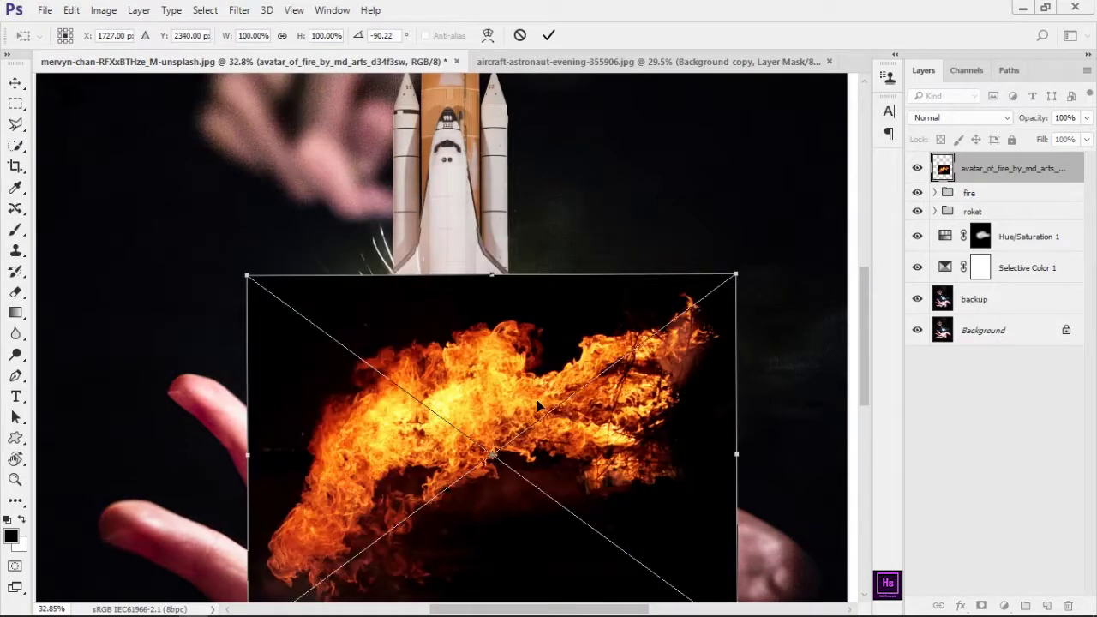
Rotate the placed avatar_of_fire image, scale it to about 37.58%, and move it into the exhaust
{"action": "left_click_drag", "start_coordinate": [537, 399], "coordinate": [617, 412]}
{"action": "left_click_drag", "start_coordinate": [774, 393], "coordinate": [570, 206]}
{"action": "left_click_drag", "start_coordinate": [551, 245], "coordinate": [282, 337]}
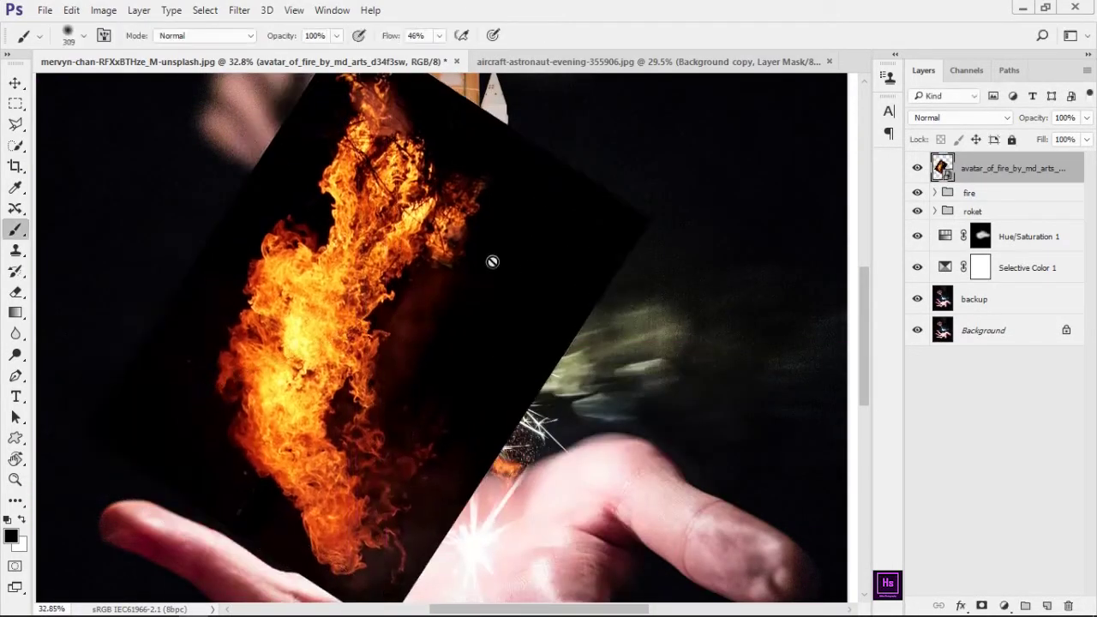
{"action": "left_click_drag", "start_coordinate": [206, 386], "coordinate": [377, 319]}
{"action": "key", "text": "Return"}
Set the fire layer's blend mode to Lighten and nudge it further into the exhaust
{"action": "key", "text": "b"}
{"action": "left_click", "coordinate": [960, 117]}
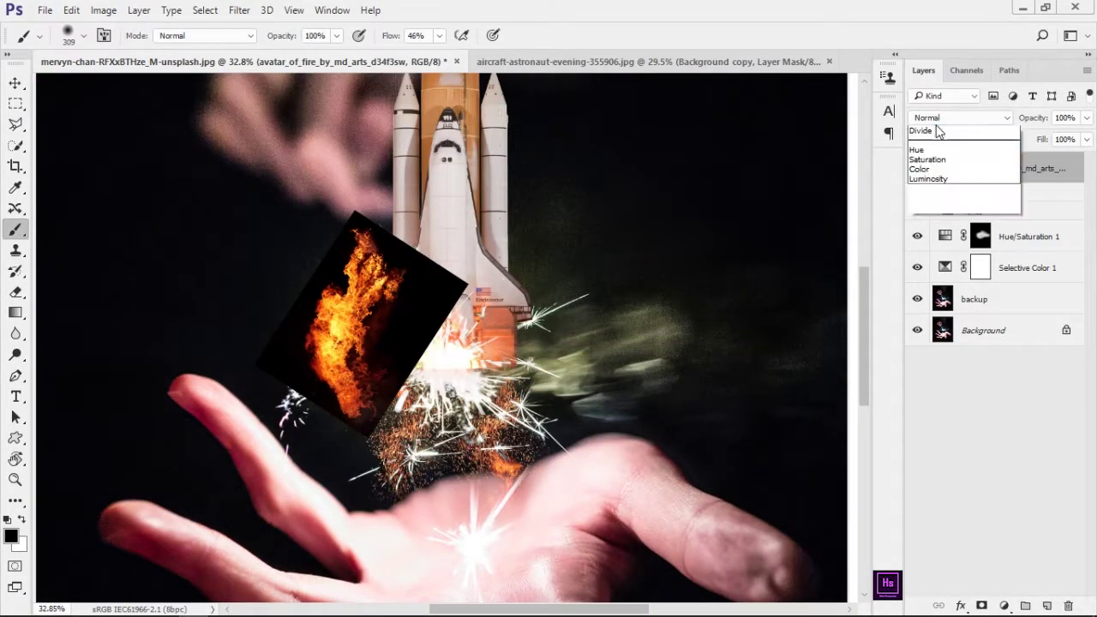
{"action": "key", "text": "Down"}
{"action": "key", "text": "Down"}
{"action": "key", "text": "Down"}
{"action": "key", "text": "Down"}
{"action": "key", "text": "Down"}
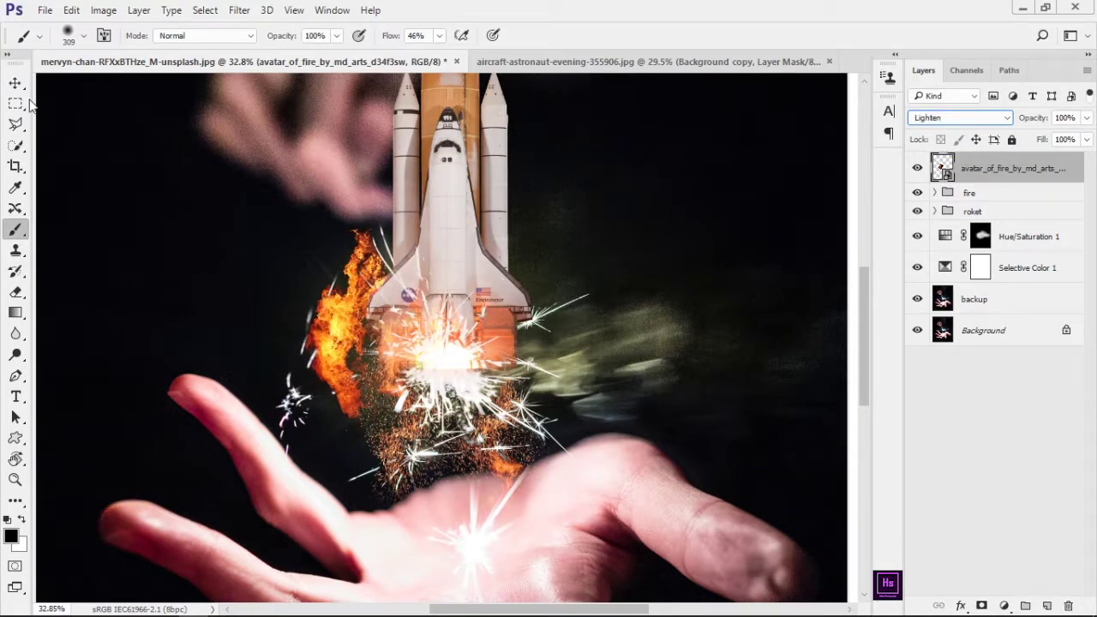
{"action": "key", "text": "v"}
{"action": "mouse_move", "coordinate": [347, 321]}
{"action": "left_mouse_down"}
{"action": "mouse_move", "coordinate": [411, 300]}
{"action": "mouse_move", "coordinate": [432, 351]}
{"action": "mouse_move", "coordinate": [395, 345]}
{"action": "left_mouse_up"}
Fit the composition on screen and recheck the fire layer's transform
{"action": "key", "text": "ctrl+0"}
{"action": "scroll", "coordinate": [383, 373], "scroll_direction": "up", "scroll_amount": 5}
{"action": "key", "text": "ctrl+t"}
{"action": "key", "text": "Return"}
{"action": "scroll", "coordinate": [432, 351], "scroll_direction": "up", "scroll_amount": 1}
Puppet-warp the avatar_of_fire layer, pinning and twisting the flames upright along the exhaust
{"action": "left_click", "coordinate": [71, 10]}
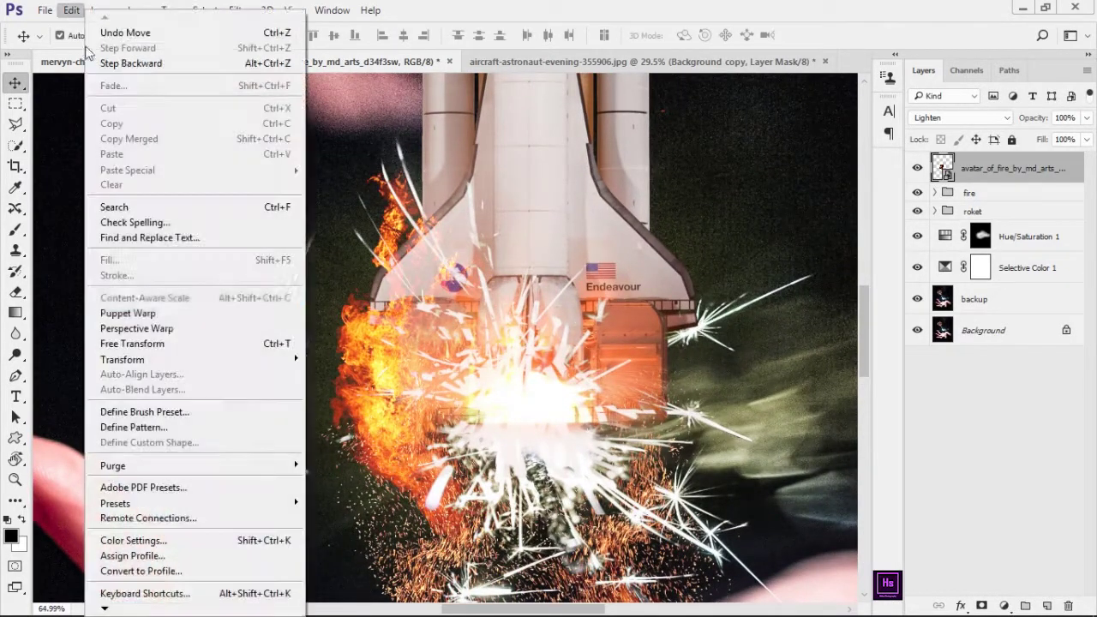
{"action": "left_click", "coordinate": [171, 319]}
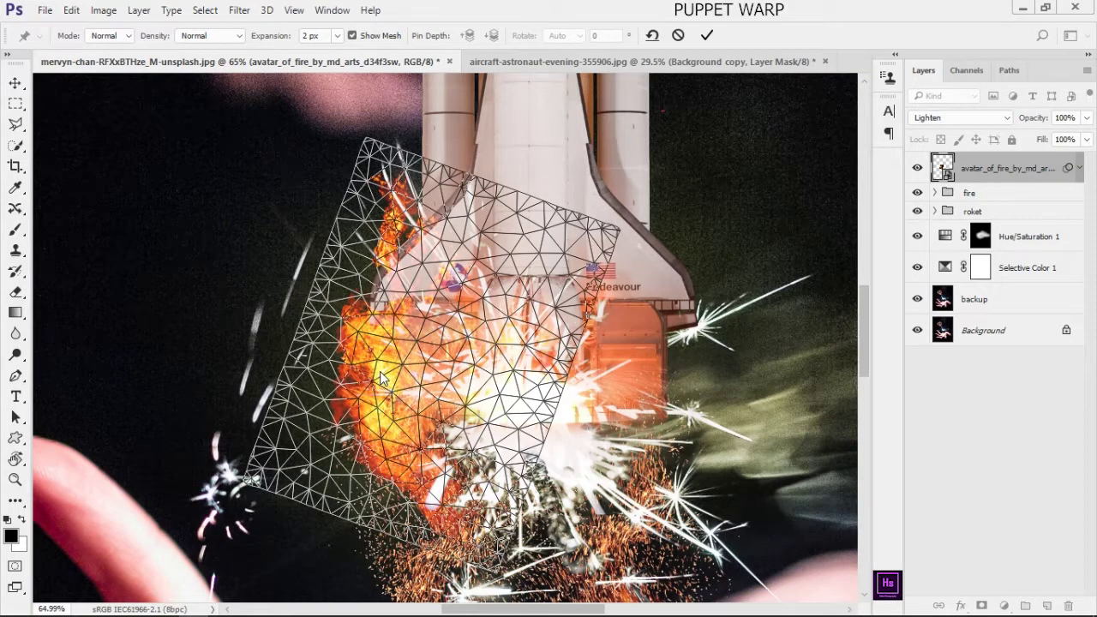
{"action": "left_click_drag", "start_coordinate": [428, 480], "coordinate": [437, 488]}
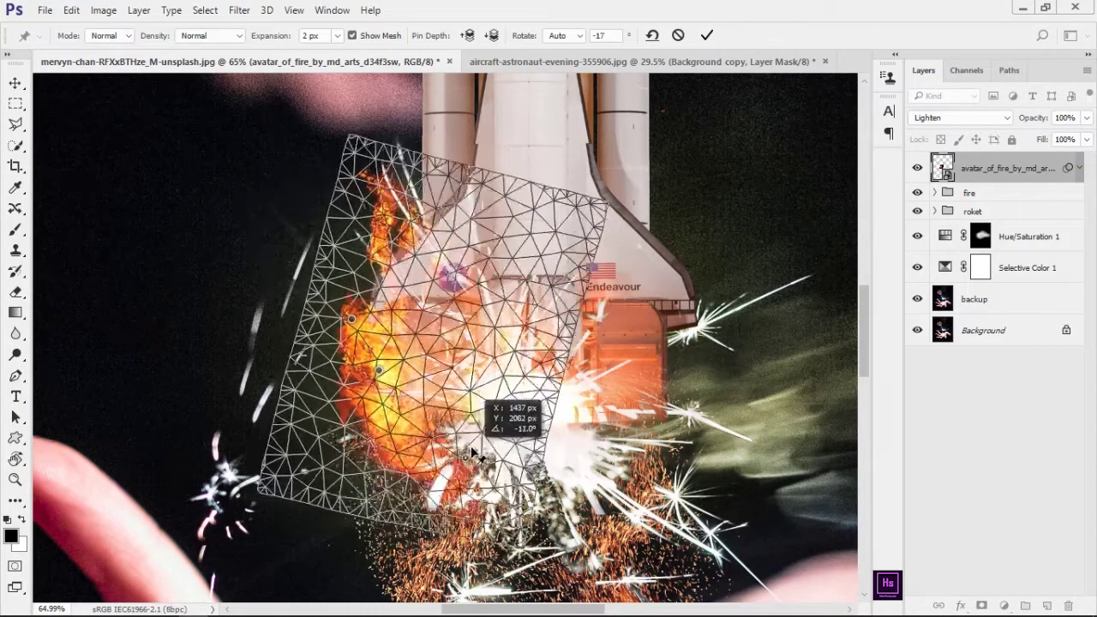
{"action": "left_click_drag", "start_coordinate": [437, 489], "coordinate": [472, 422]}
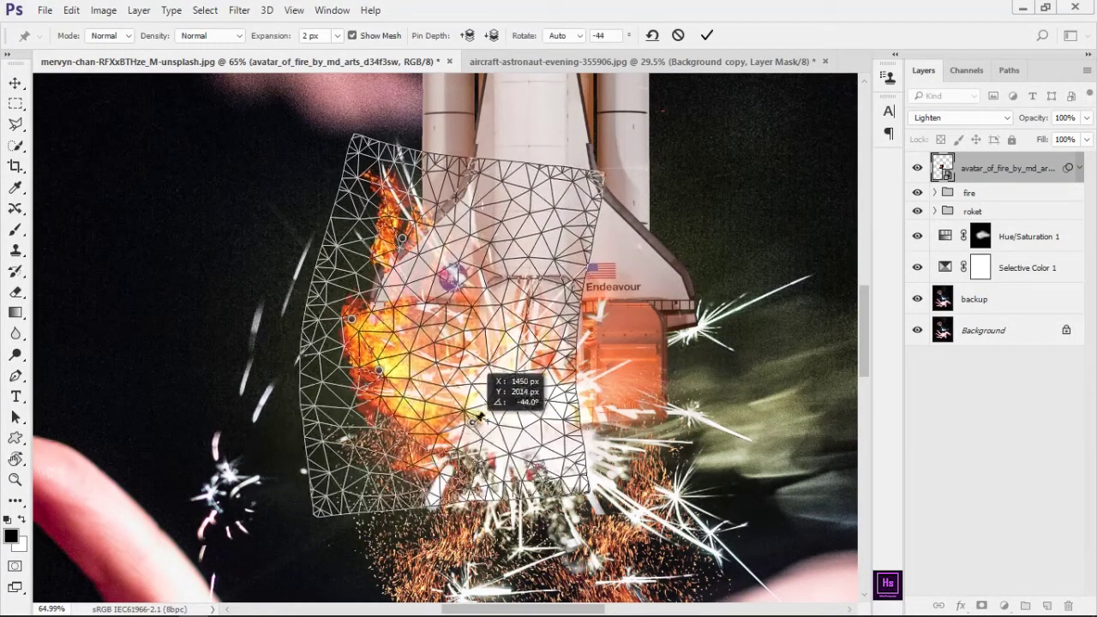
{"action": "key", "text": "Return"}
{"action": "scroll", "coordinate": [512, 389], "scroll_direction": "down", "scroll_amount": 3}
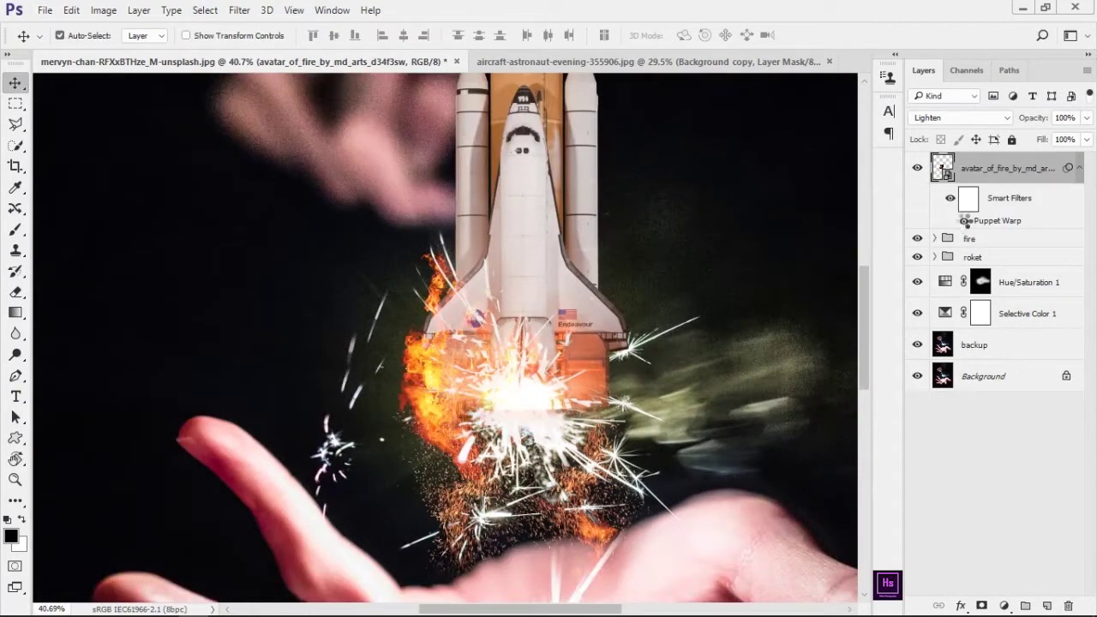
{"action": "scroll", "coordinate": [433, 361], "scroll_direction": "down", "scroll_amount": 5}
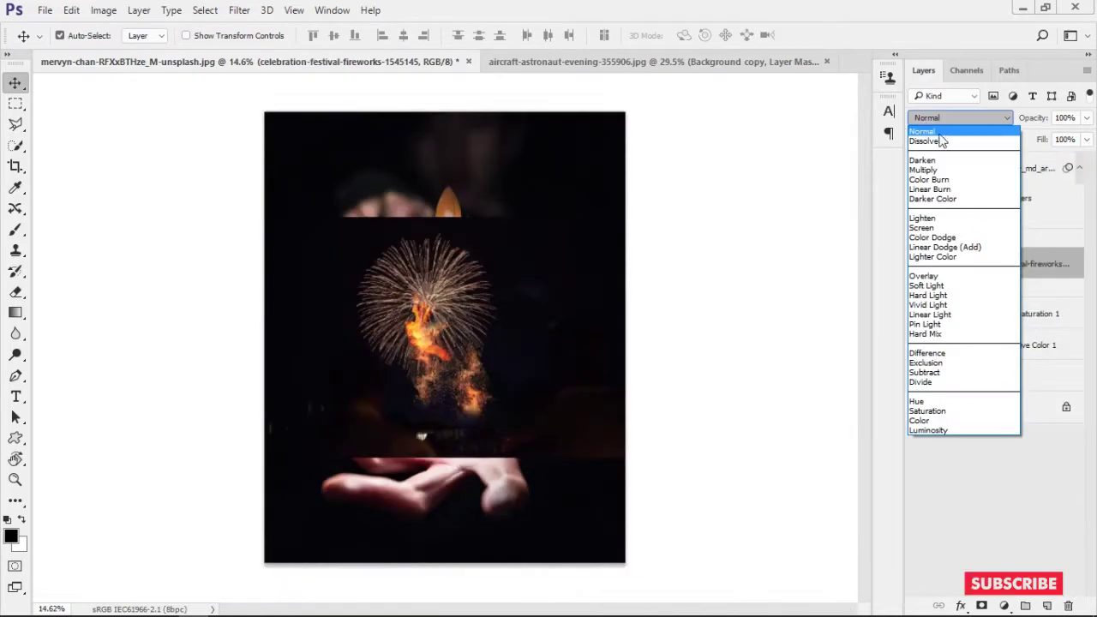
Set the fireworks layer to Lighten blending and move it to the upper left
{"action": "left_click", "coordinate": [943, 142]}
{"action": "key", "text": "Down"}
{"action": "key", "text": "Down"}
{"action": "key", "text": "Down"}
{"action": "key", "text": "Down"}
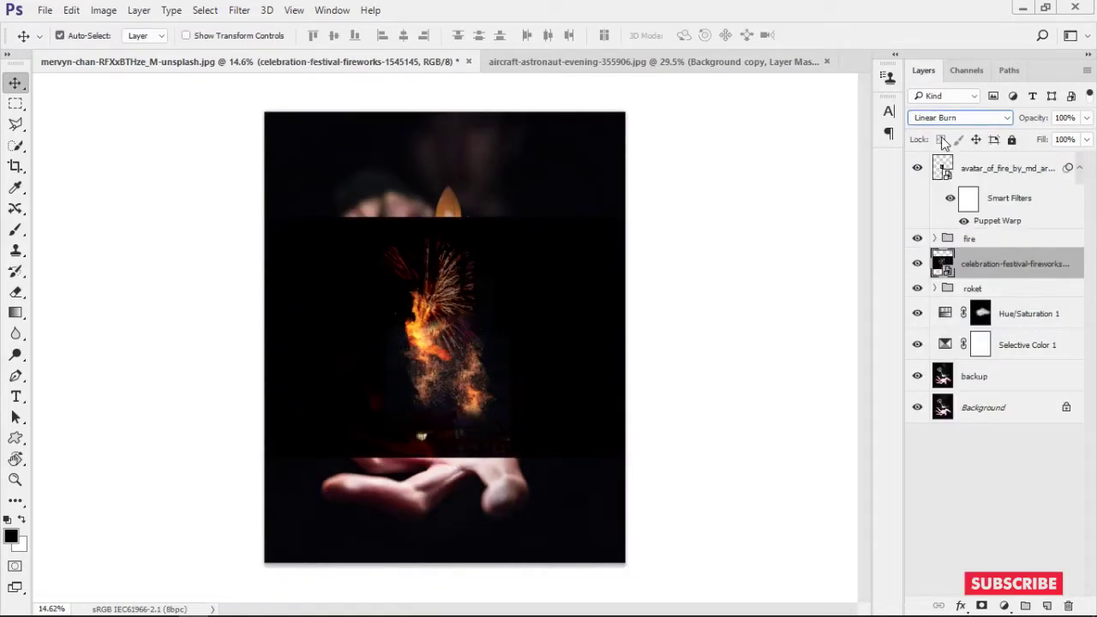
{"action": "key", "text": "Down"}
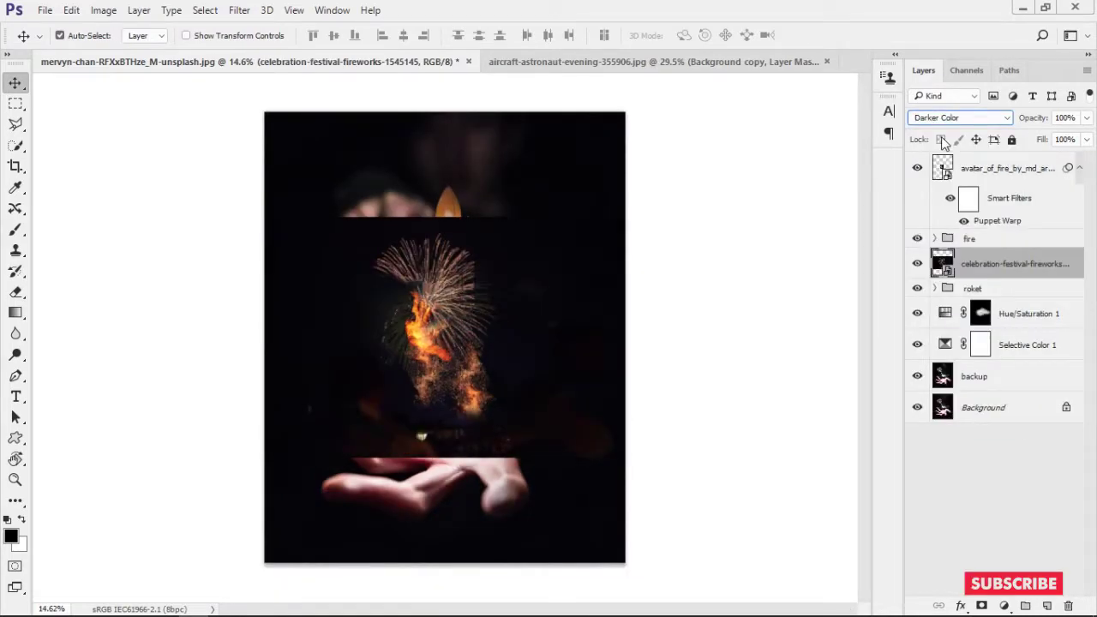
{"action": "key", "text": "Down"}
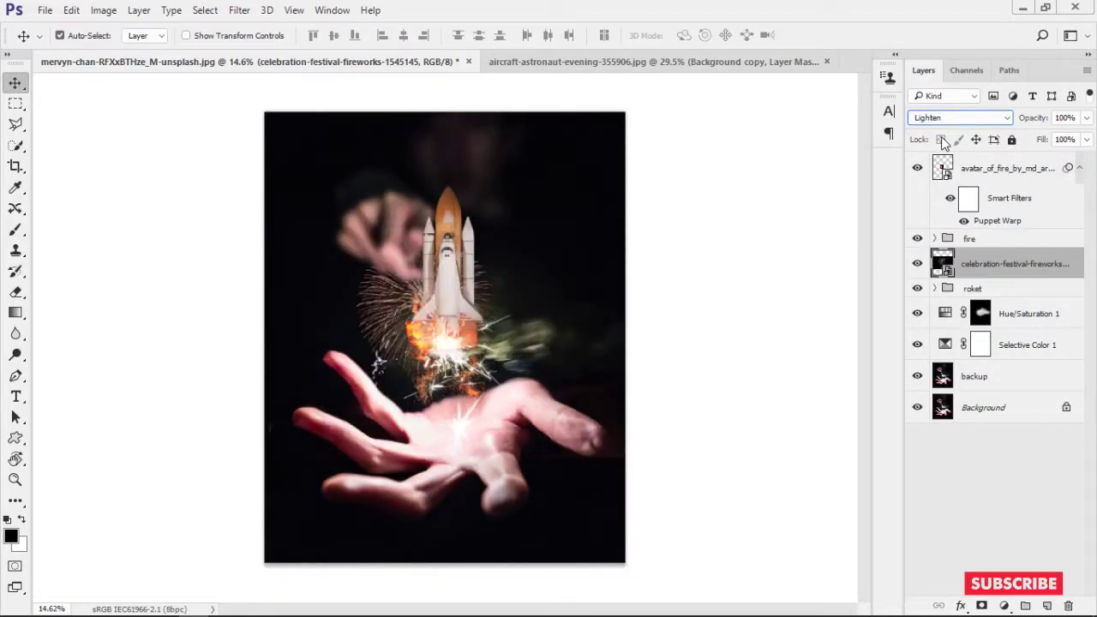
{"action": "left_click_drag", "start_coordinate": [394, 280], "coordinate": [270, 177]}
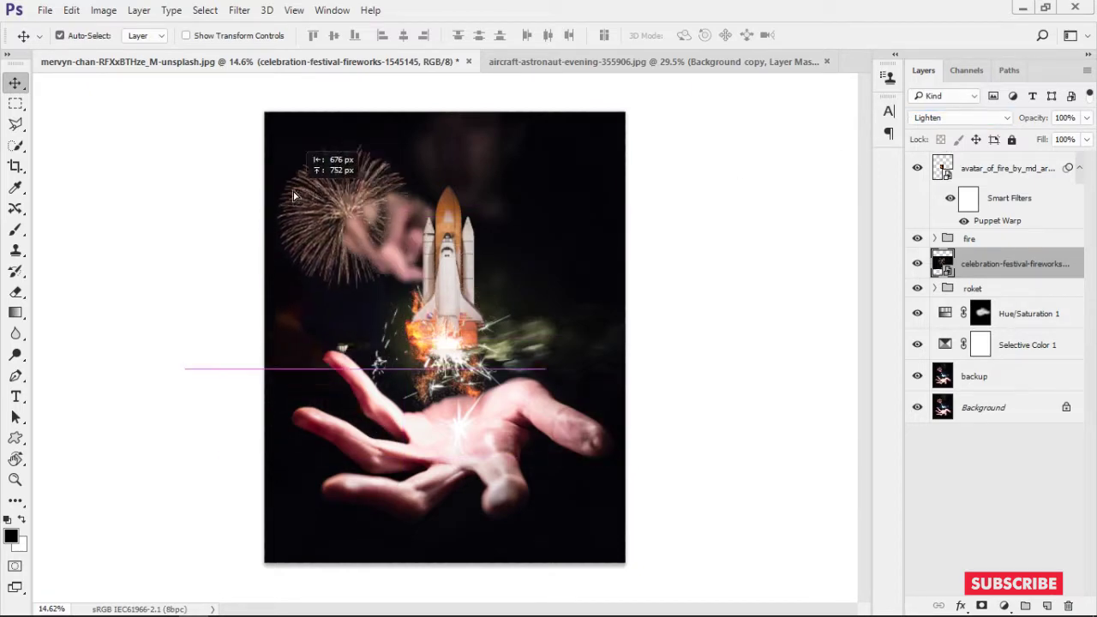
Rotate and shrink the fireworks burst to about 35%, centred under the rocket exhaust
{"action": "key", "text": "ctrl+t"}
{"action": "mouse_move", "coordinate": [588, 441]}
{"action": "left_mouse_down"}
{"action": "mouse_move", "coordinate": [842, 346]}
{"action": "mouse_move", "coordinate": [772, 429]}
{"action": "left_mouse_up"}
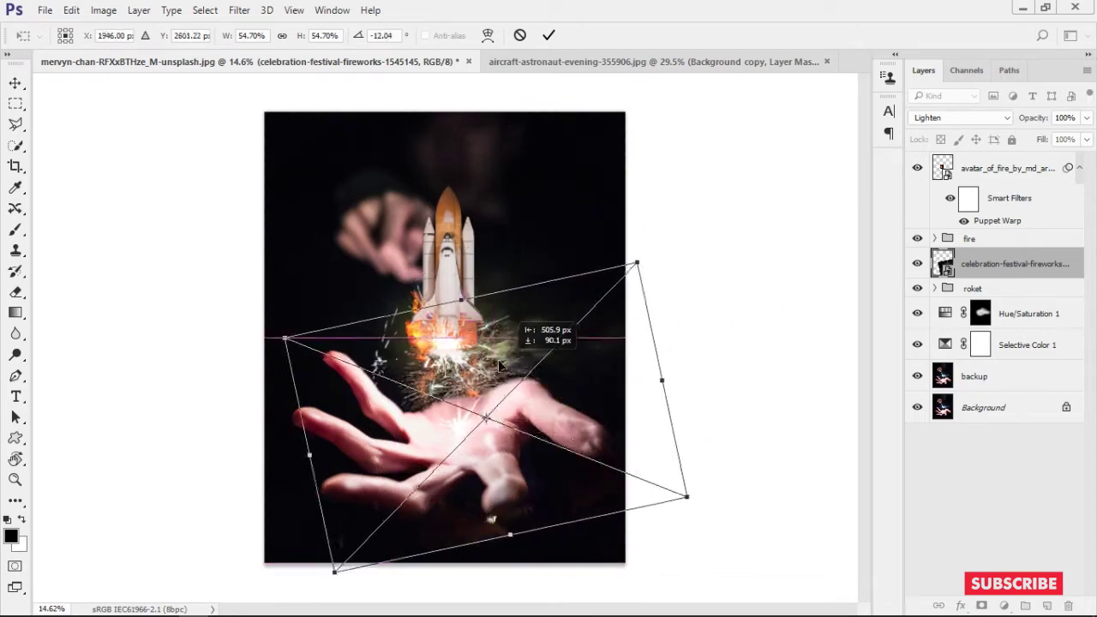
{"action": "left_click_drag", "start_coordinate": [498, 359], "coordinate": [249, 177]}
{"action": "scroll", "coordinate": [249, 177], "scroll_direction": "up", "scroll_amount": 2}
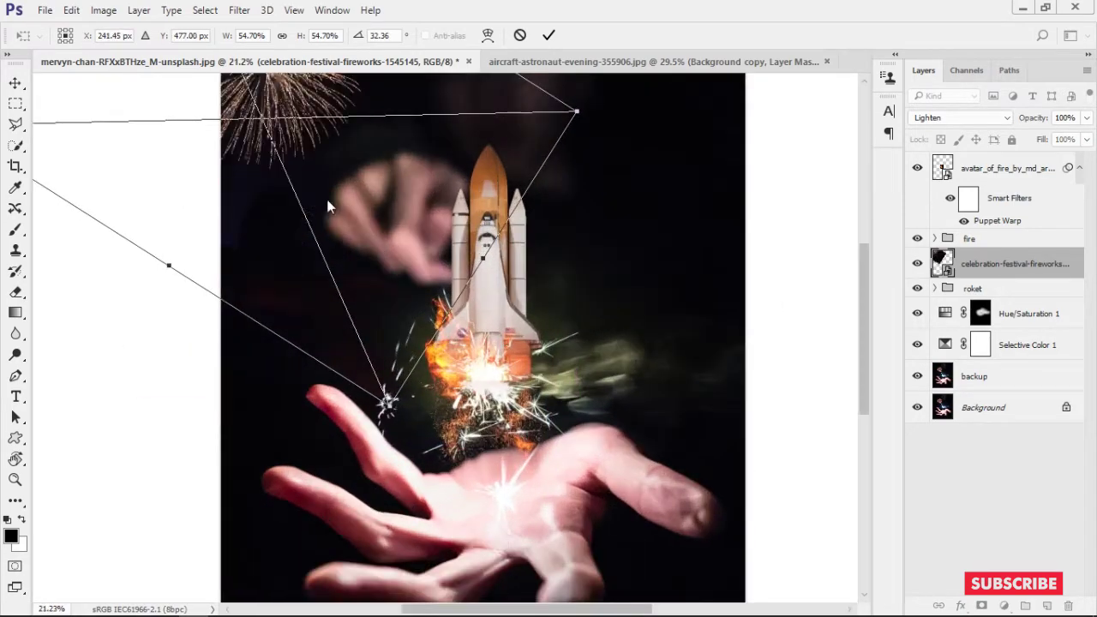
{"action": "left_click_drag", "start_coordinate": [248, 176], "coordinate": [614, 546]}
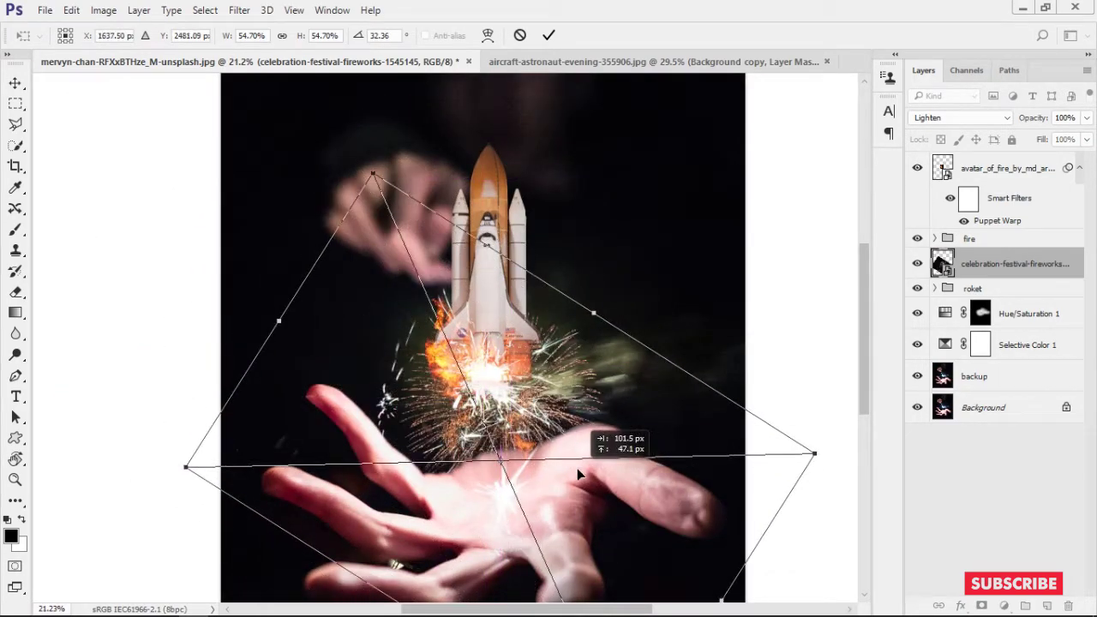
{"action": "left_click_drag", "start_coordinate": [797, 461], "coordinate": [642, 460]}
{"action": "mouse_move", "coordinate": [436, 405]}
{"action": "left_mouse_down"}
{"action": "mouse_move", "coordinate": [569, 472]}
{"action": "mouse_move", "coordinate": [547, 456]}
{"action": "left_mouse_up"}
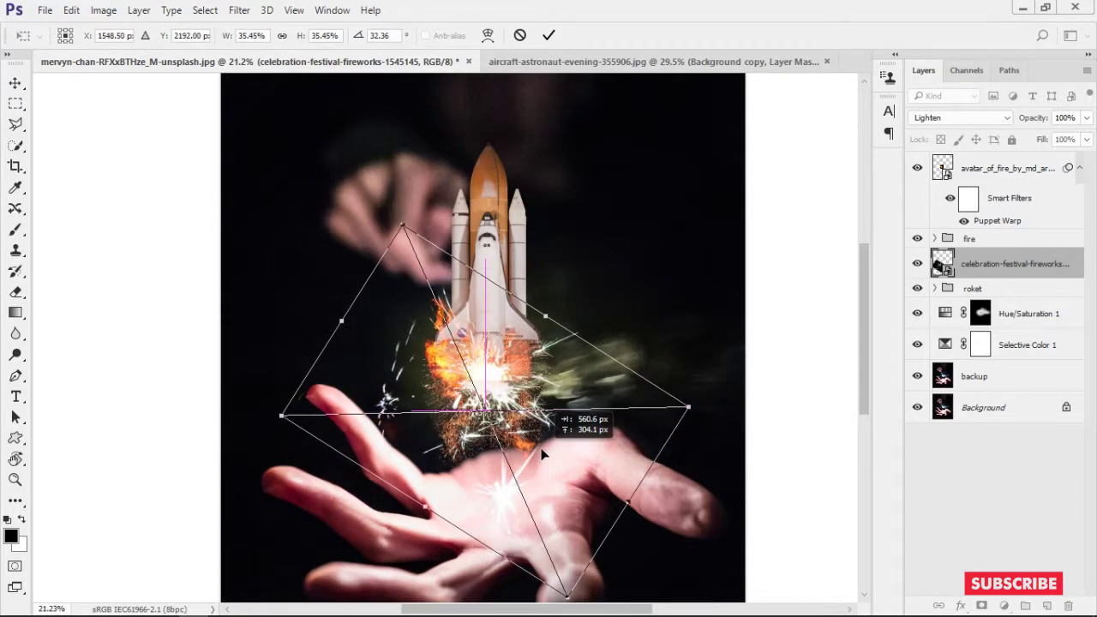
{"action": "key", "text": "Return"}
{"action": "scroll", "coordinate": [470, 406], "scroll_direction": "up", "scroll_amount": 5}
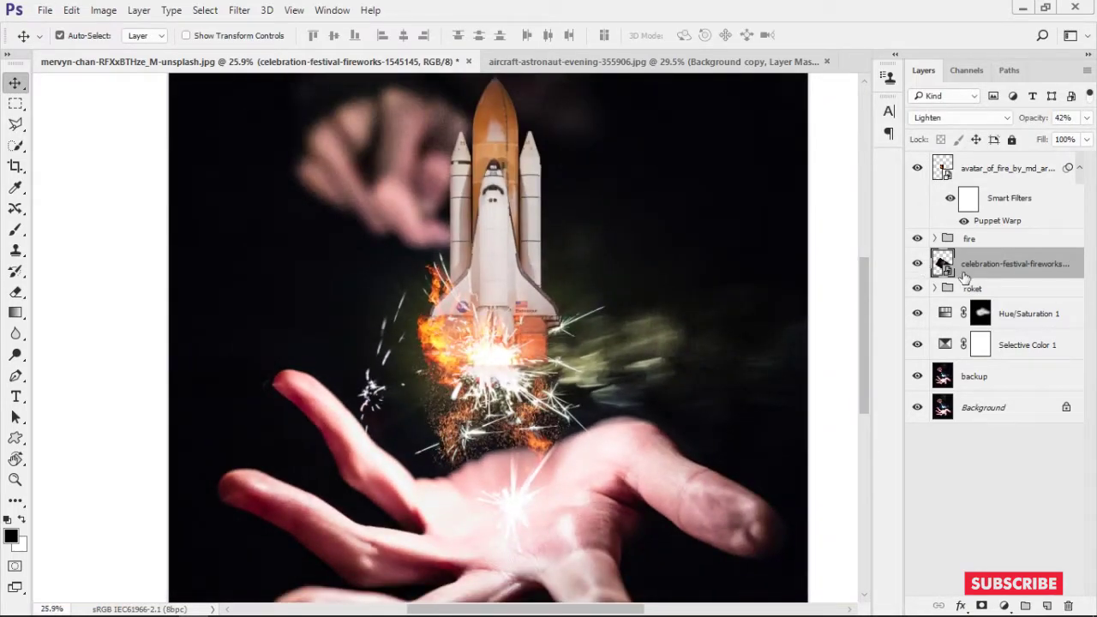
{"action": "right_click", "coordinate": [992, 271]}
{"action": "left_click", "coordinate": [757, 386]}
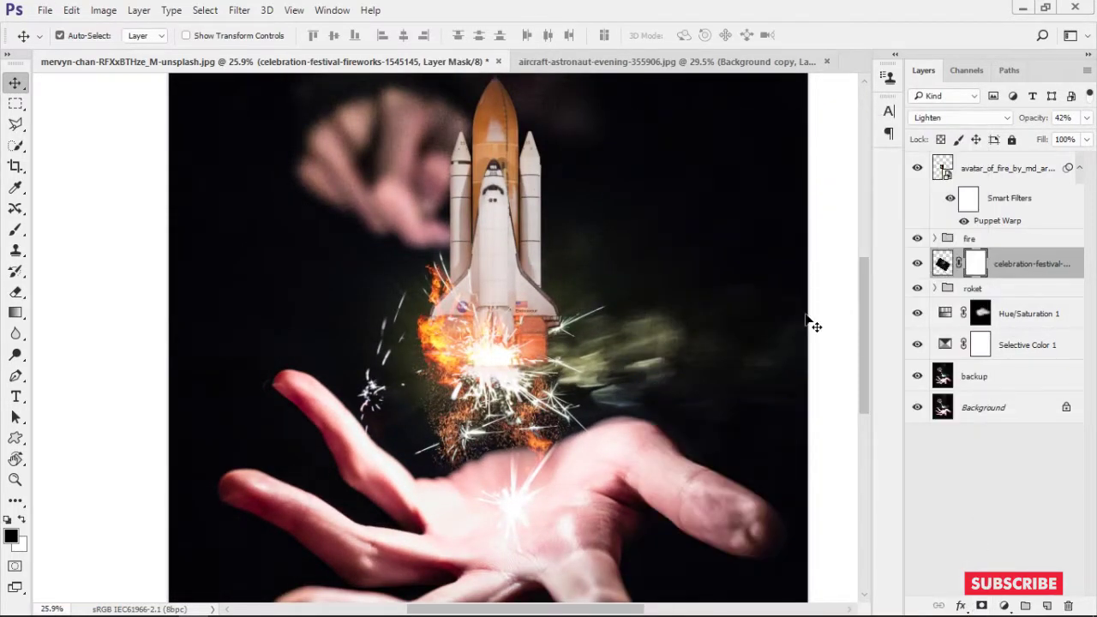
Move the warped avatar_of_fire layer into the 'fire' group, rasterize it, and lower opacity to 73%
{"action": "key", "text": "b"}
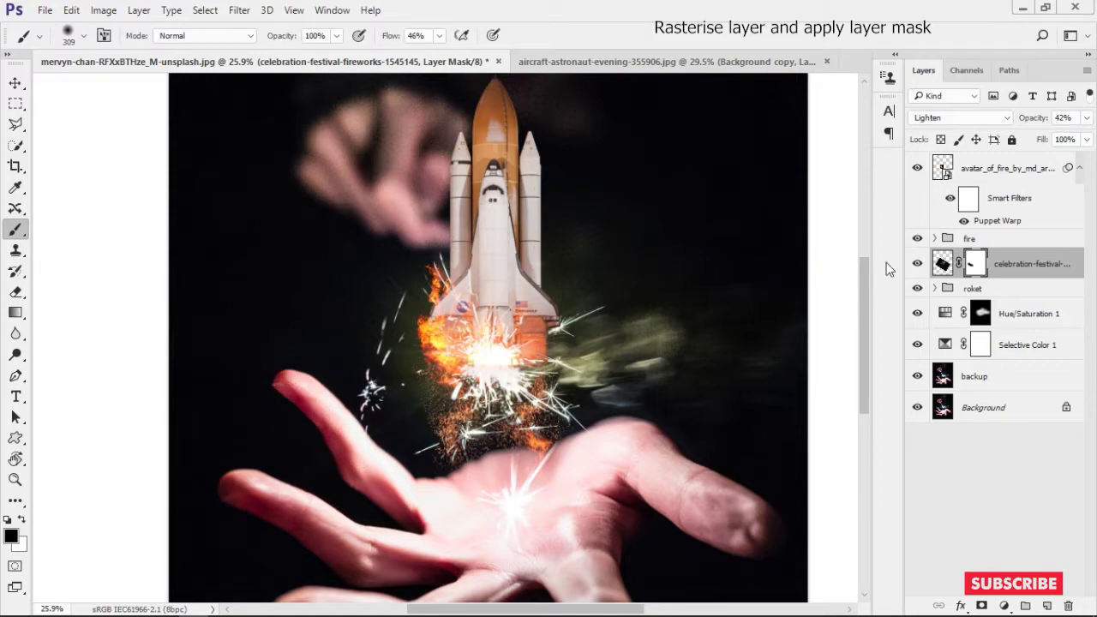
{"action": "left_click", "coordinate": [935, 238]}
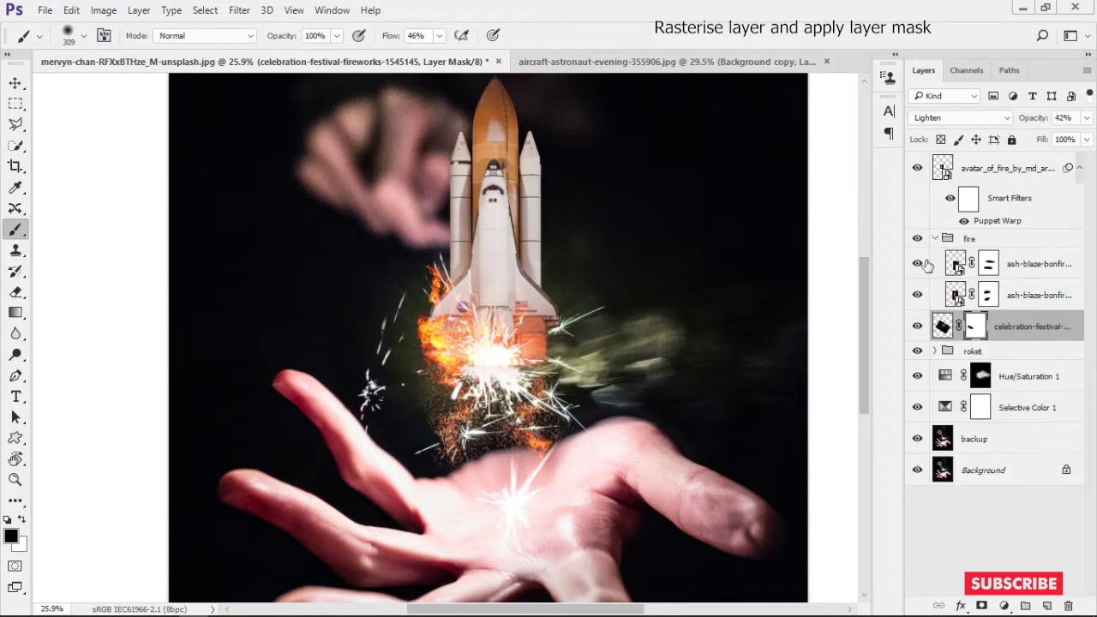
{"action": "left_click_drag", "start_coordinate": [996, 167], "coordinate": [981, 242]}
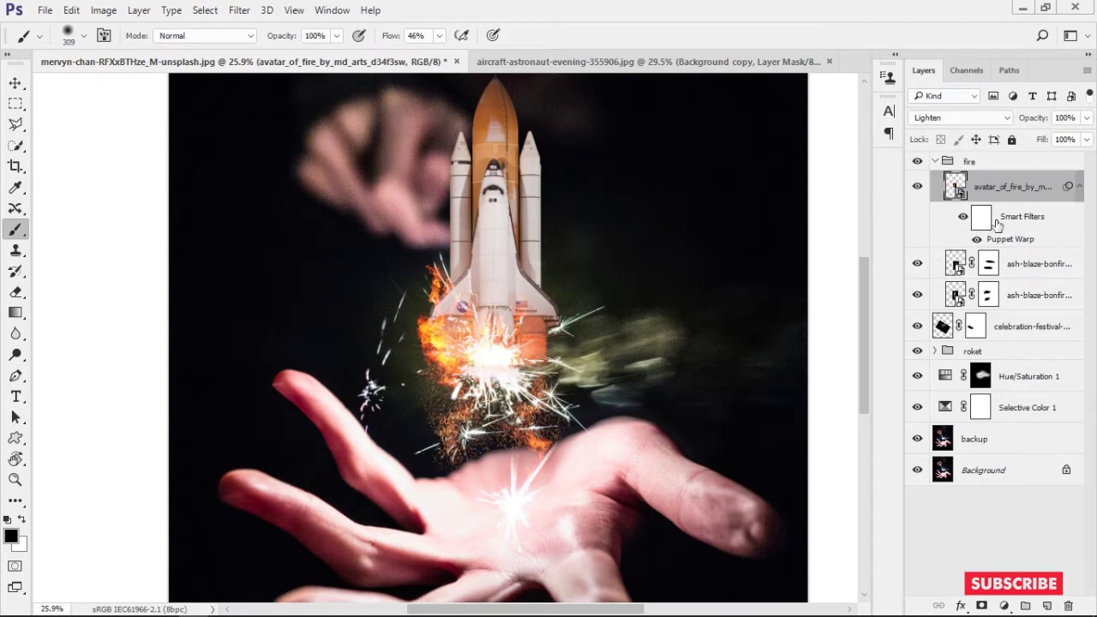
{"action": "right_click", "coordinate": [1010, 186]}
{"action": "left_click", "coordinate": [742, 390]}
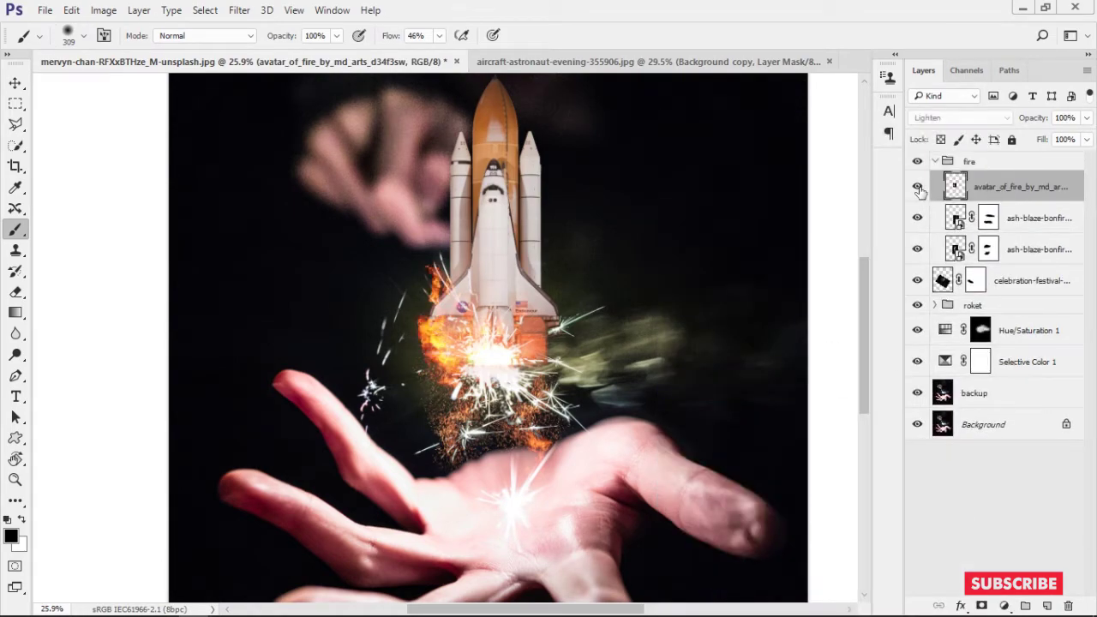
{"action": "scroll", "coordinate": [449, 328], "scroll_direction": "up", "scroll_amount": 2}
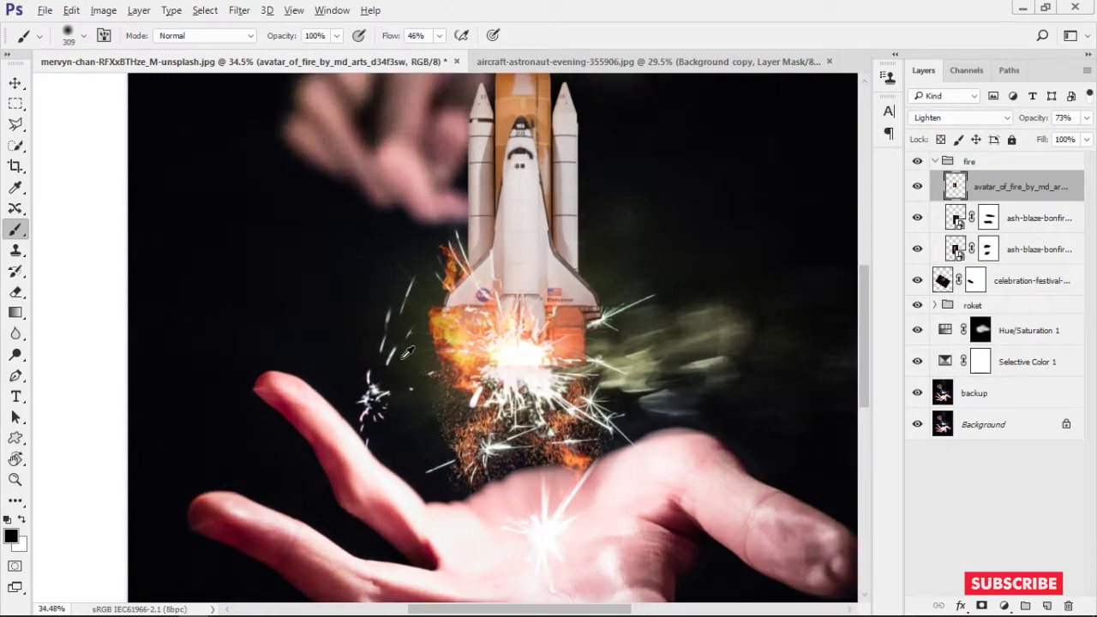
{"action": "scroll", "coordinate": [449, 328], "scroll_direction": "down", "scroll_amount": 2}
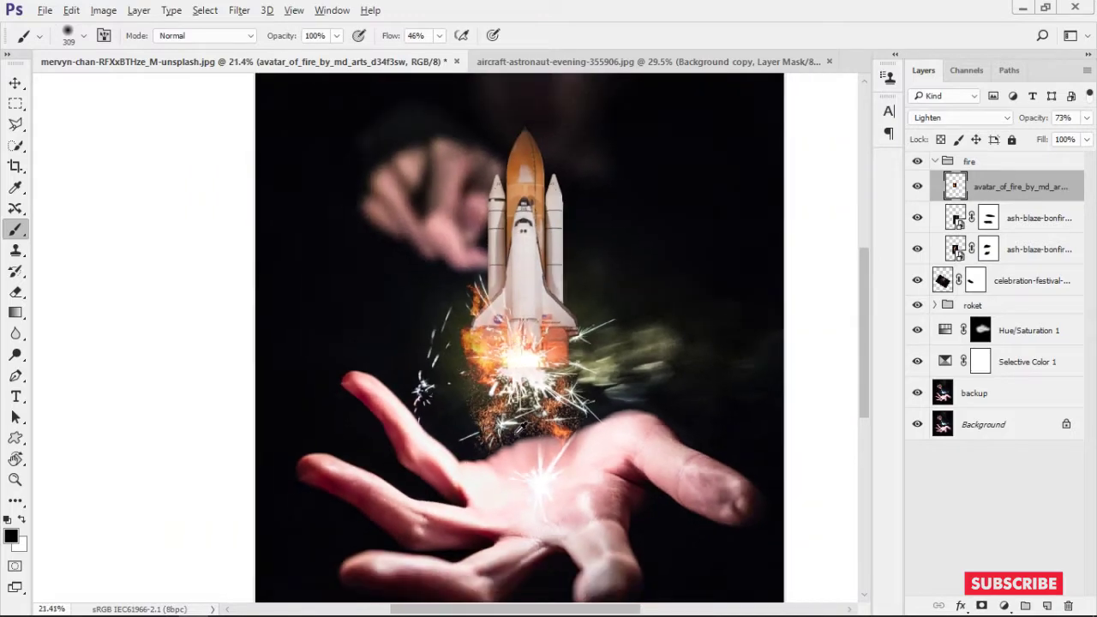
{"action": "scroll", "coordinate": [499, 437], "scroll_direction": "up", "scroll_amount": 2}
{"action": "scroll", "coordinate": [573, 448], "scroll_direction": "down", "scroll_amount": 2}
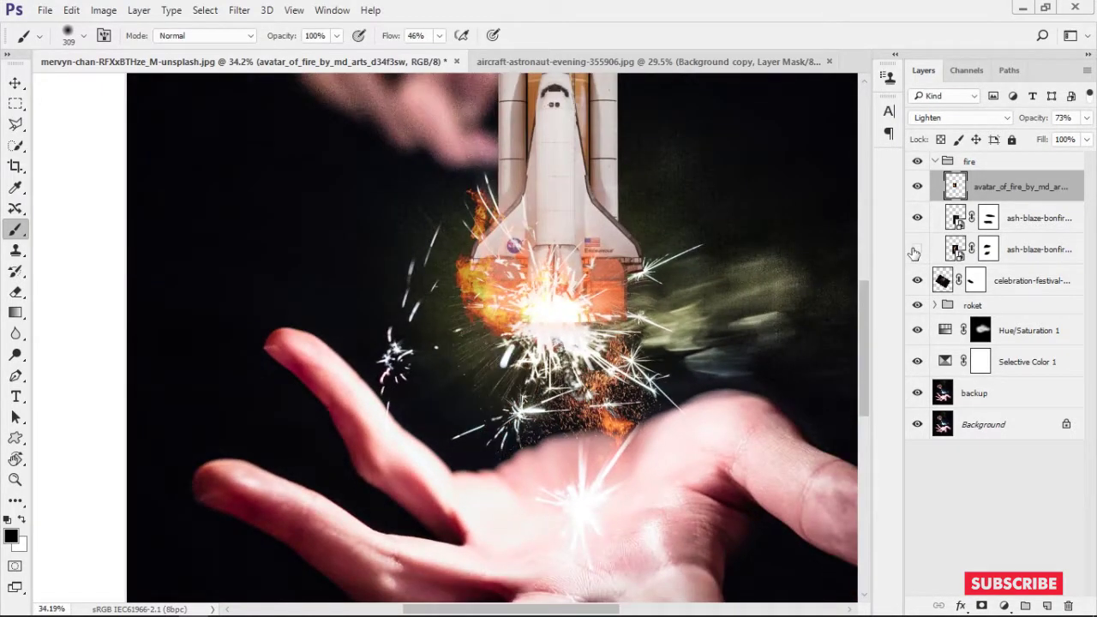
{"action": "right_click", "coordinate": [964, 248]}
Rasterize the lower ash-blaze-bonfire layer and puppet-warp it, rotating the flame about -27°
{"action": "key", "text": "Escape"}
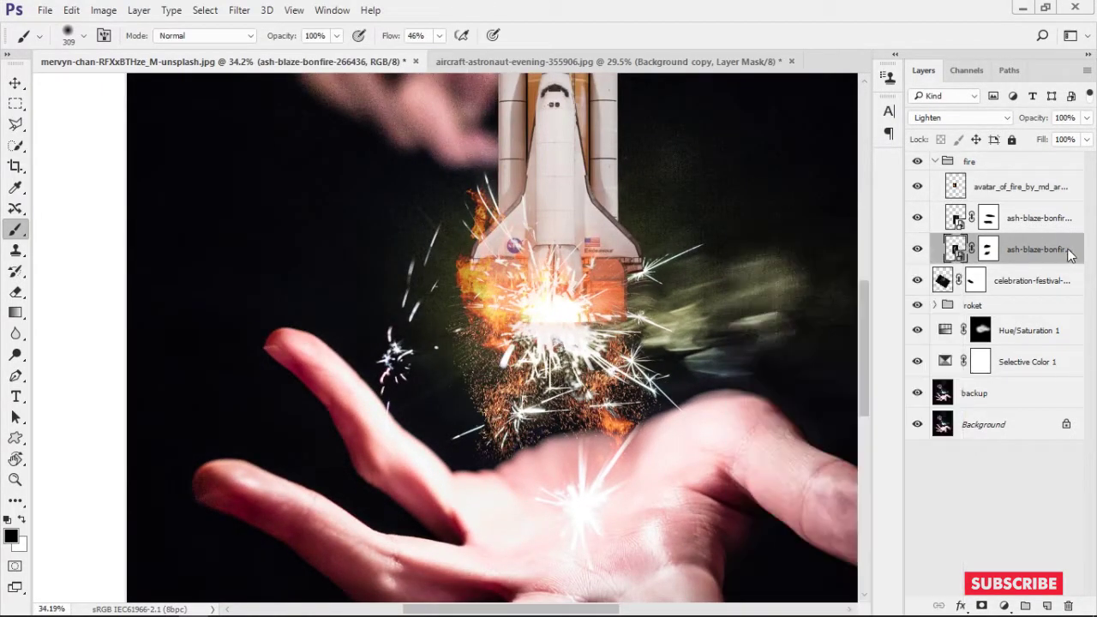
{"action": "right_click", "coordinate": [1038, 250]}
{"action": "left_click", "coordinate": [759, 387]}
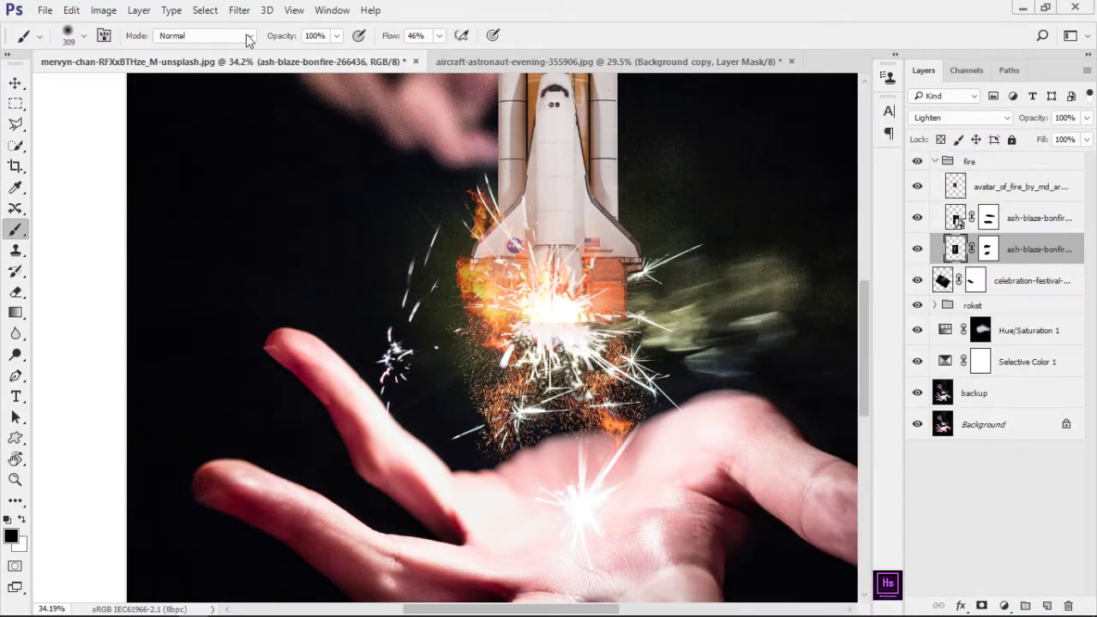
{"action": "left_click", "coordinate": [101, 10]}
{"action": "mouse_move", "coordinate": [71, 10]}
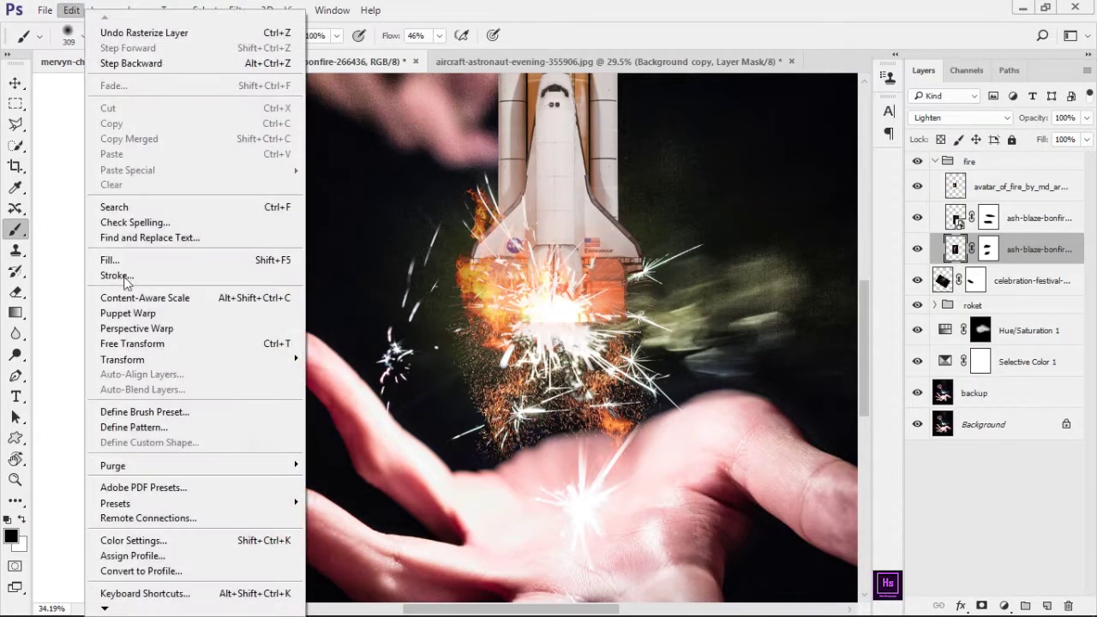
{"action": "left_click", "coordinate": [129, 312]}
{"action": "scroll", "coordinate": [506, 424], "scroll_direction": "up", "scroll_amount": 3}
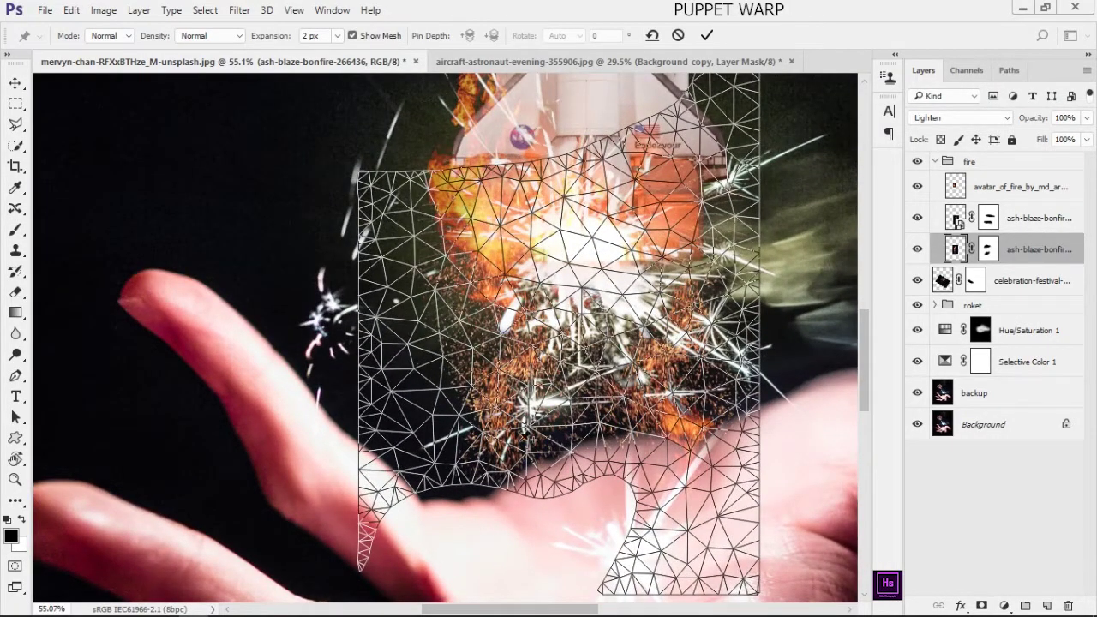
{"action": "left_click", "coordinate": [454, 295]}
{"action": "left_click", "coordinate": [485, 287]}
{"action": "left_click_drag", "start_coordinate": [510, 422], "coordinate": [551, 418]}
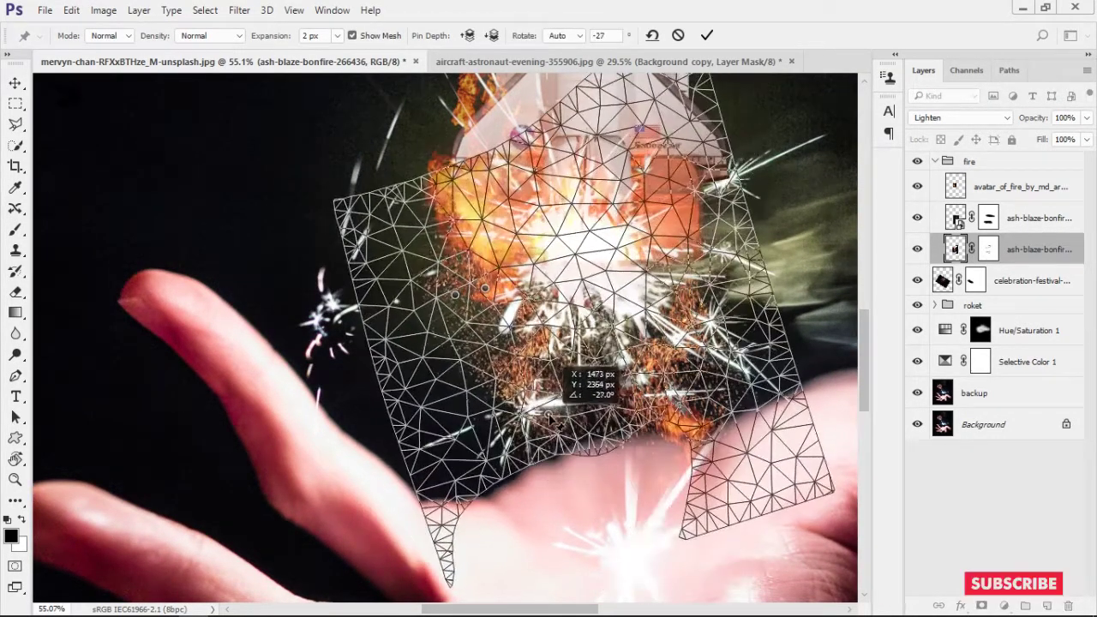
{"action": "key", "text": "Return"}
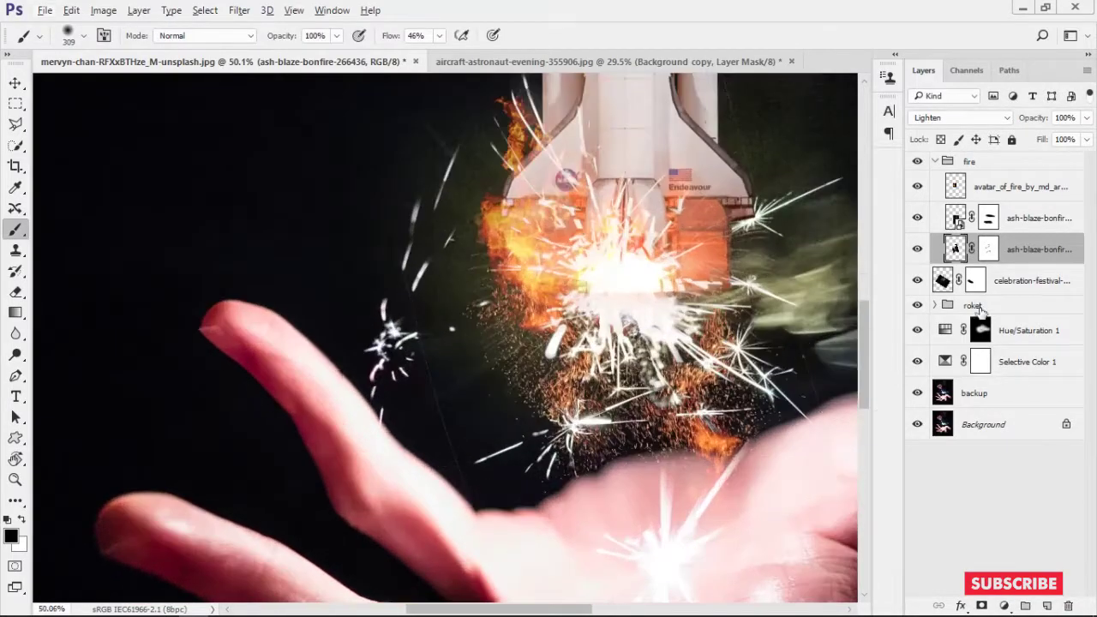
Paint the bonfire layer's mask to hide the excess flame
{"action": "scroll", "coordinate": [515, 532], "scroll_direction": "down", "scroll_amount": 3}
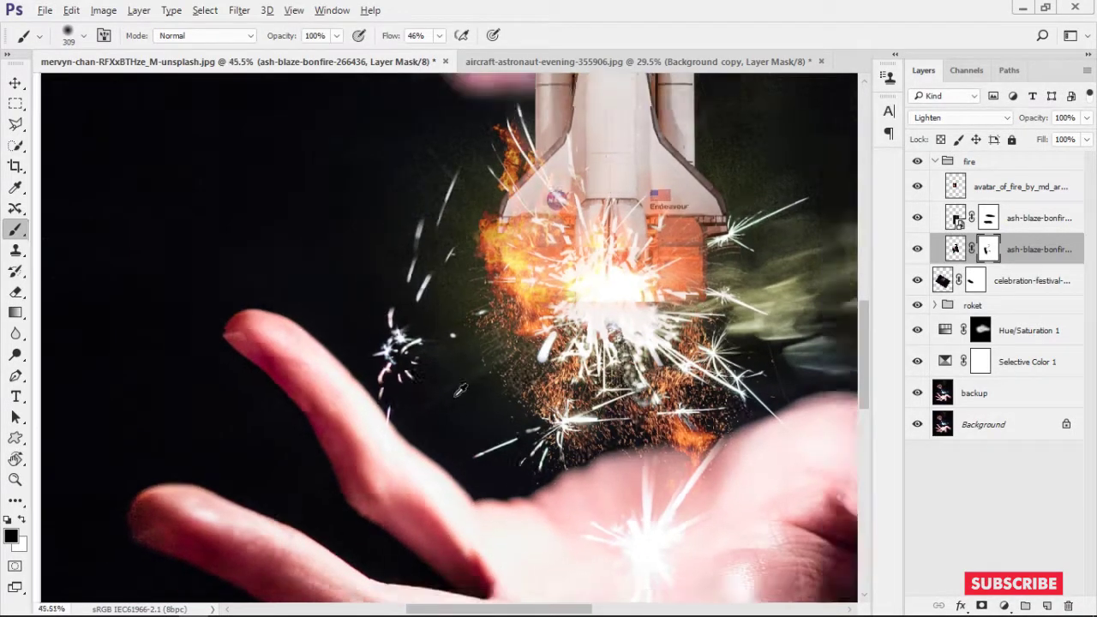
{"action": "scroll", "coordinate": [595, 466], "scroll_direction": "up", "scroll_amount": 3}
{"action": "left_click", "coordinate": [917, 248]}
{"action": "left_click", "coordinate": [917, 249]}
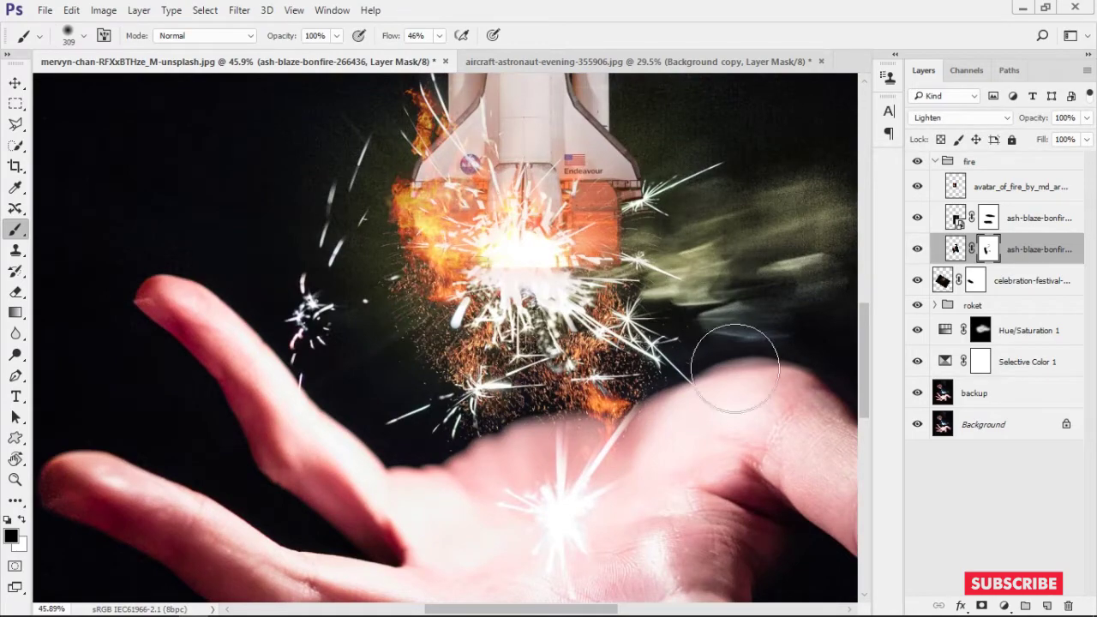
{"action": "left_click_drag", "start_coordinate": [734, 318], "coordinate": [751, 413]}
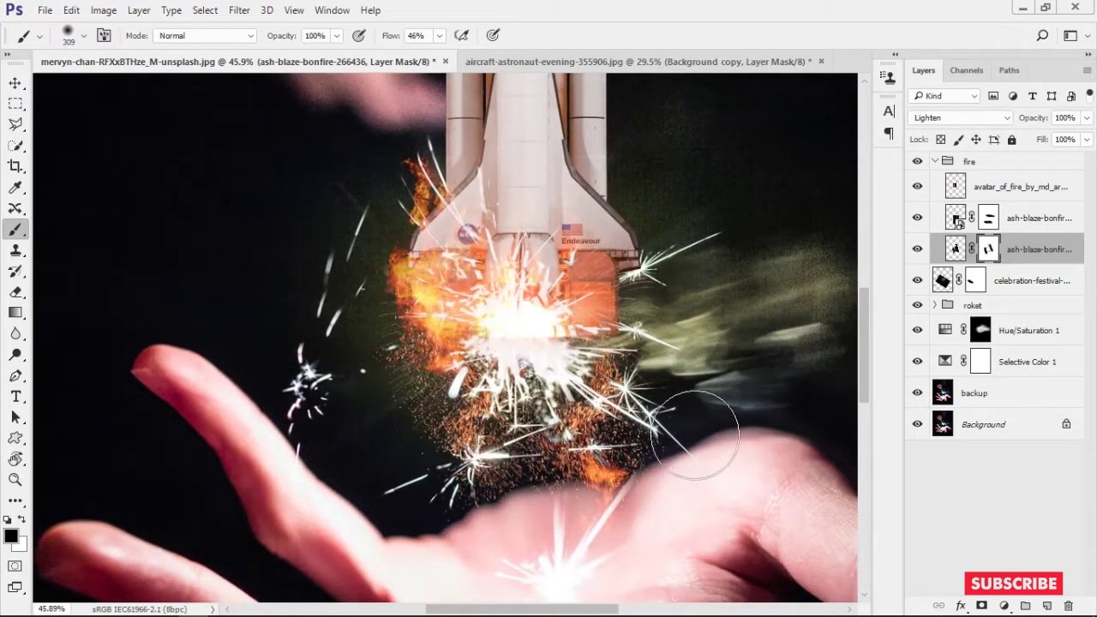
Rasterize the upper ash-blaze-bonfire layer and puppet-warp its flames around the shuttle's base
{"action": "right_click", "coordinate": [956, 218]}
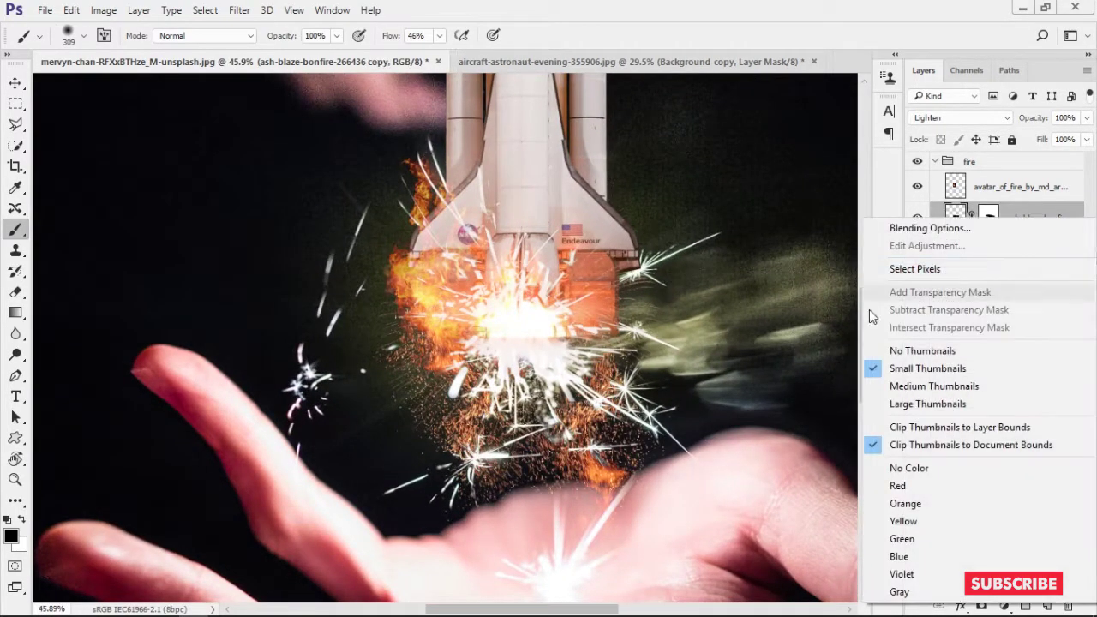
{"action": "key", "text": "Escape"}
{"action": "right_click", "coordinate": [1039, 218]}
{"action": "left_click", "coordinate": [807, 394]}
{"action": "left_click", "coordinate": [71, 9]}
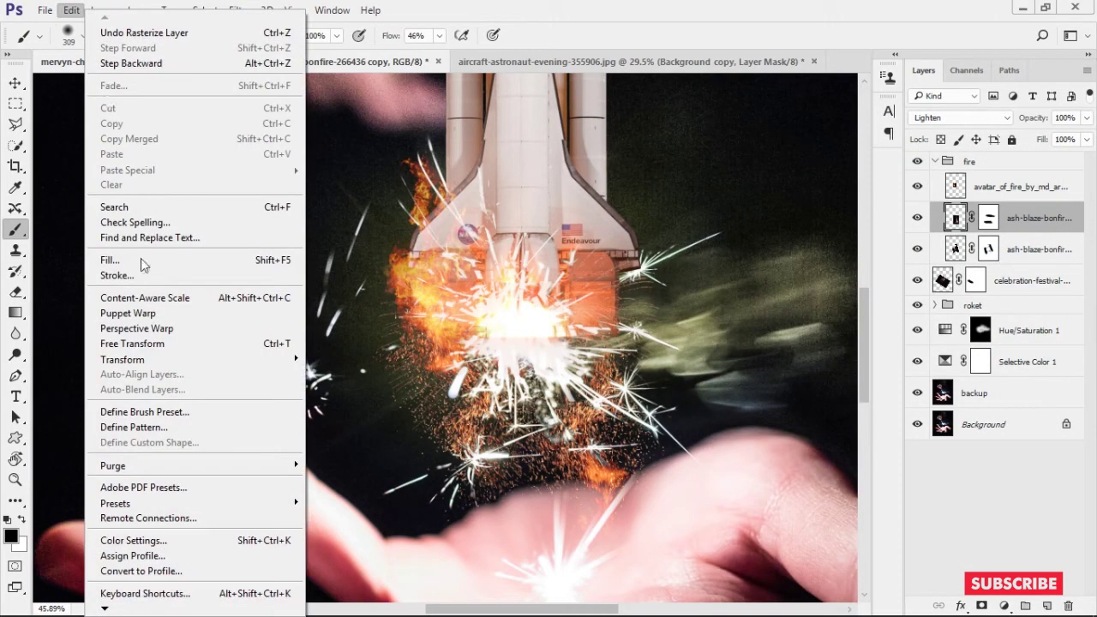
{"action": "left_click", "coordinate": [128, 313]}
{"action": "left_click", "coordinate": [611, 378]}
{"action": "left_click_drag", "start_coordinate": [598, 462], "coordinate": [536, 437]}
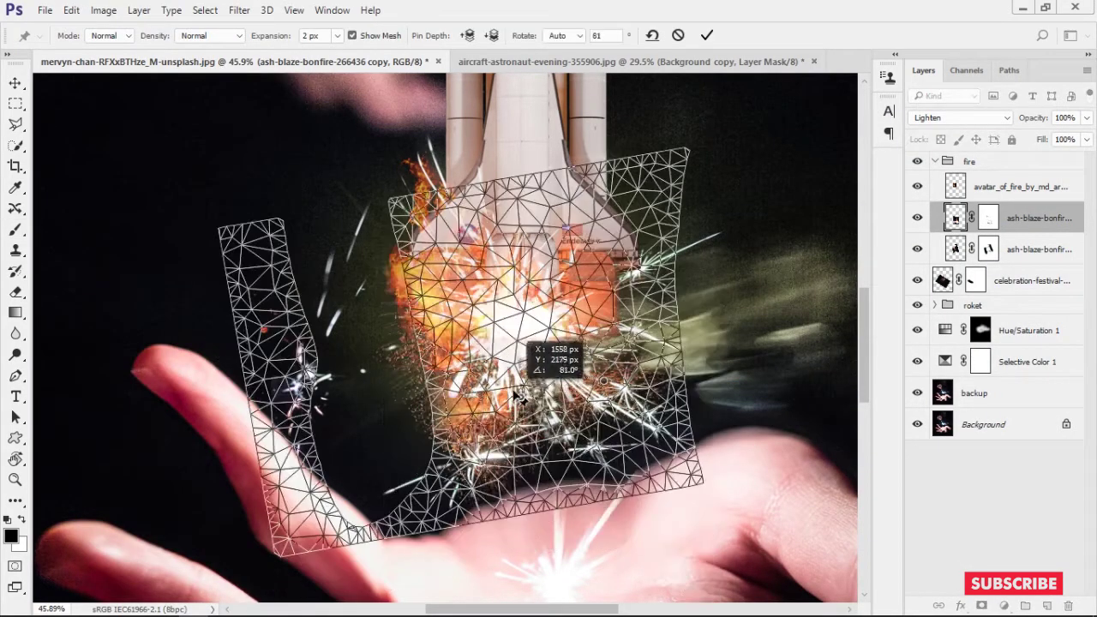
{"action": "left_click", "coordinate": [706, 35]}
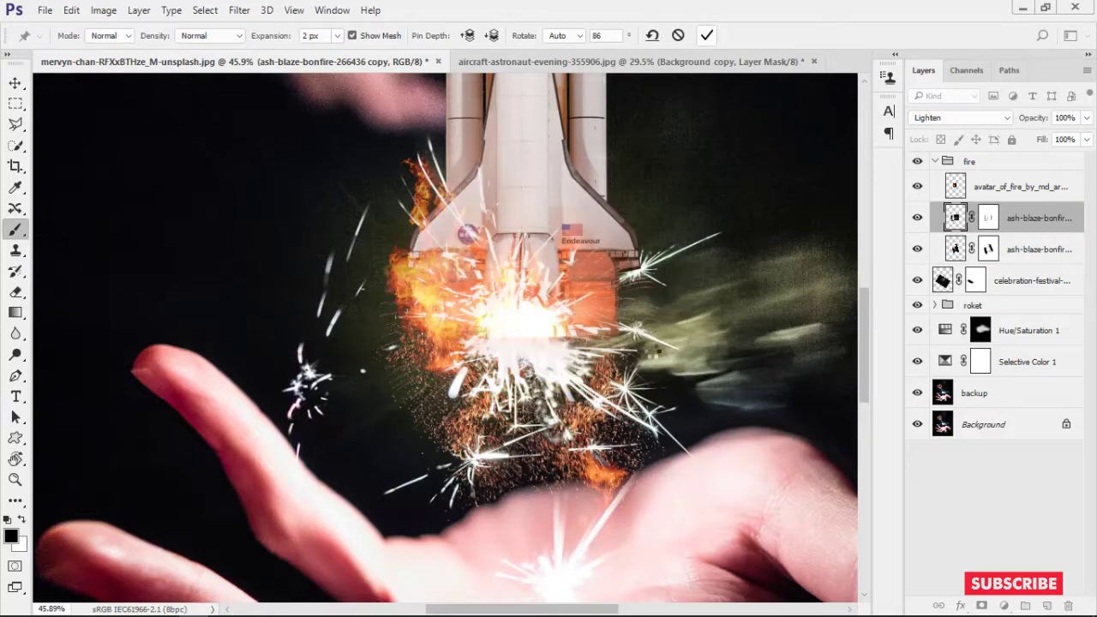
{"action": "key", "text": "b"}
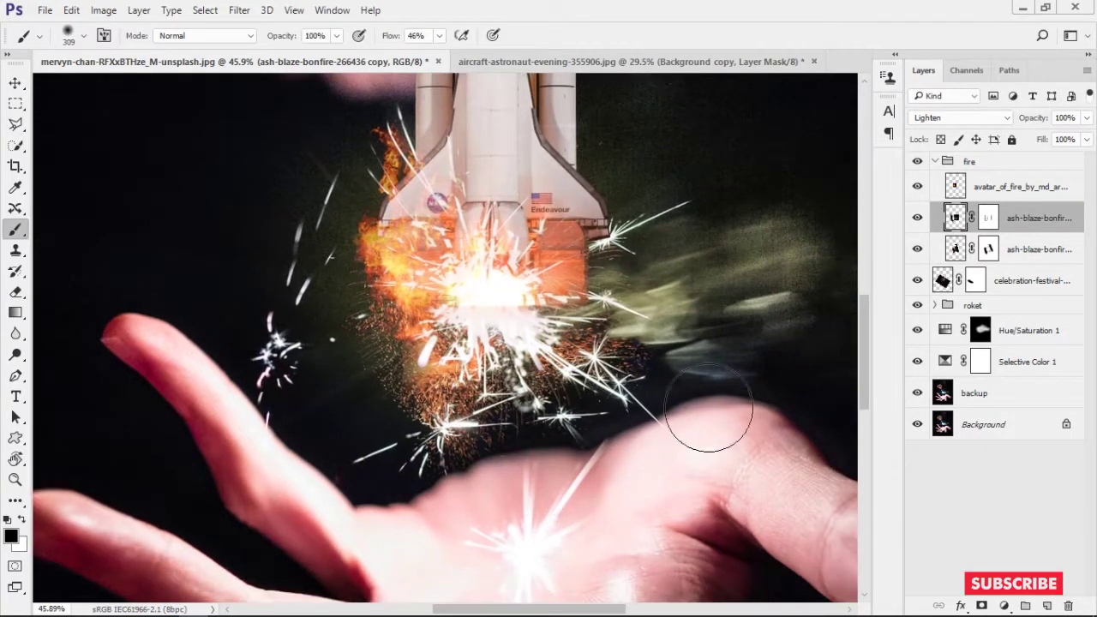
Collapse the 'fire' group and expand the 'roket' group in the Layers panel
{"action": "scroll", "coordinate": [710, 460], "scroll_direction": "down", "scroll_amount": 2}
{"action": "scroll", "coordinate": [685, 454], "scroll_direction": "down", "scroll_amount": 2}
{"action": "scroll", "coordinate": [492, 403], "scroll_direction": "down", "scroll_amount": 1}
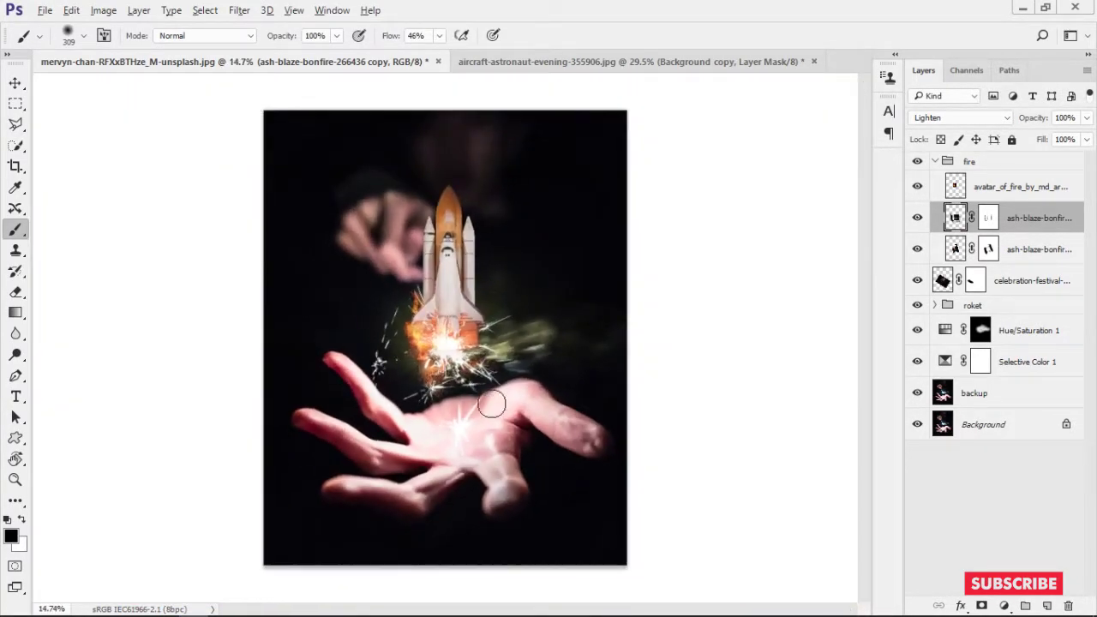
{"action": "scroll", "coordinate": [549, 330], "scroll_direction": "up", "scroll_amount": 2}
{"action": "scroll", "coordinate": [627, 379], "scroll_direction": "up", "scroll_amount": 3}
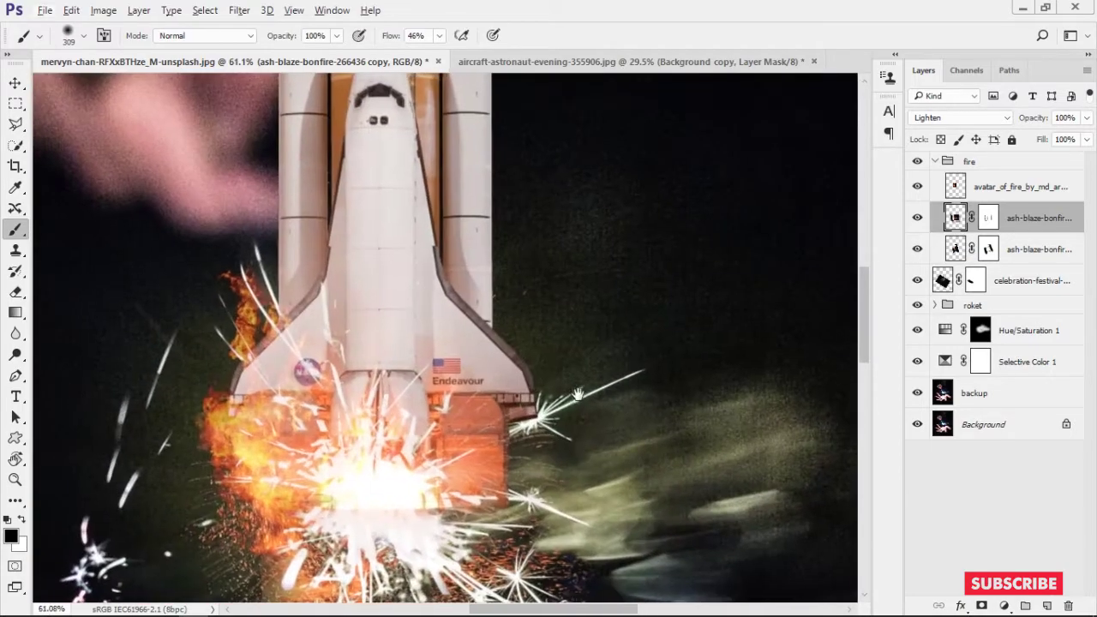
{"action": "scroll", "coordinate": [626, 380], "scroll_direction": "down", "scroll_amount": 4}
{"action": "scroll", "coordinate": [626, 380], "scroll_direction": "up", "scroll_amount": 4}
{"action": "scroll", "coordinate": [626, 380], "scroll_direction": "up", "scroll_amount": 1}
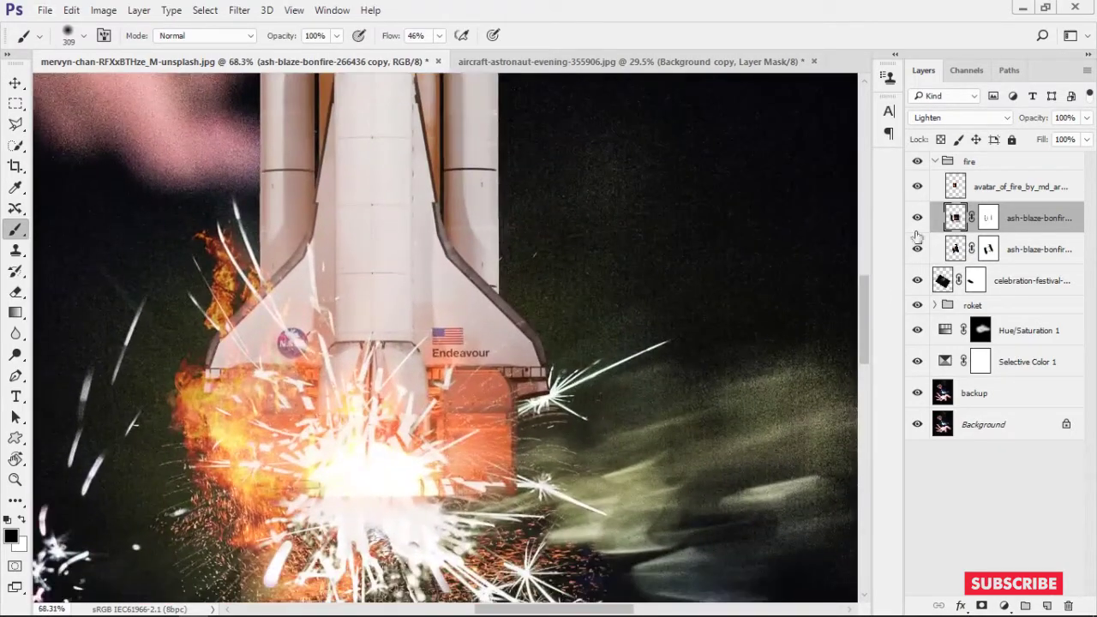
{"action": "left_click", "coordinate": [934, 163]}
{"action": "left_click", "coordinate": [936, 211]}
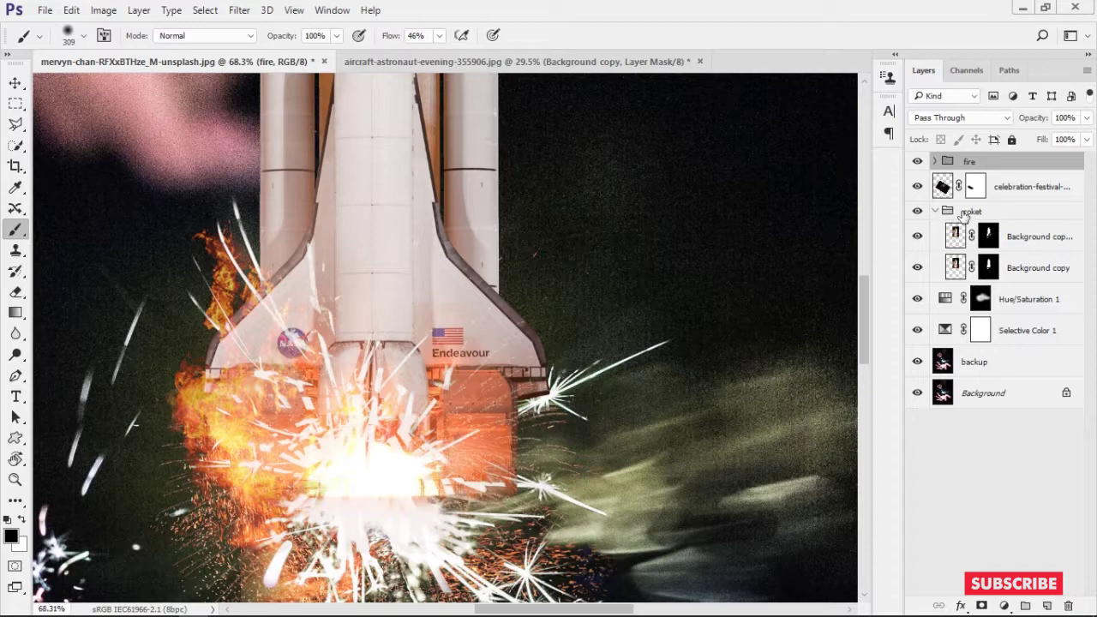
Sample orange from the flames and paint it over the shuttle's body and wing
{"action": "left_click", "coordinate": [935, 212]}
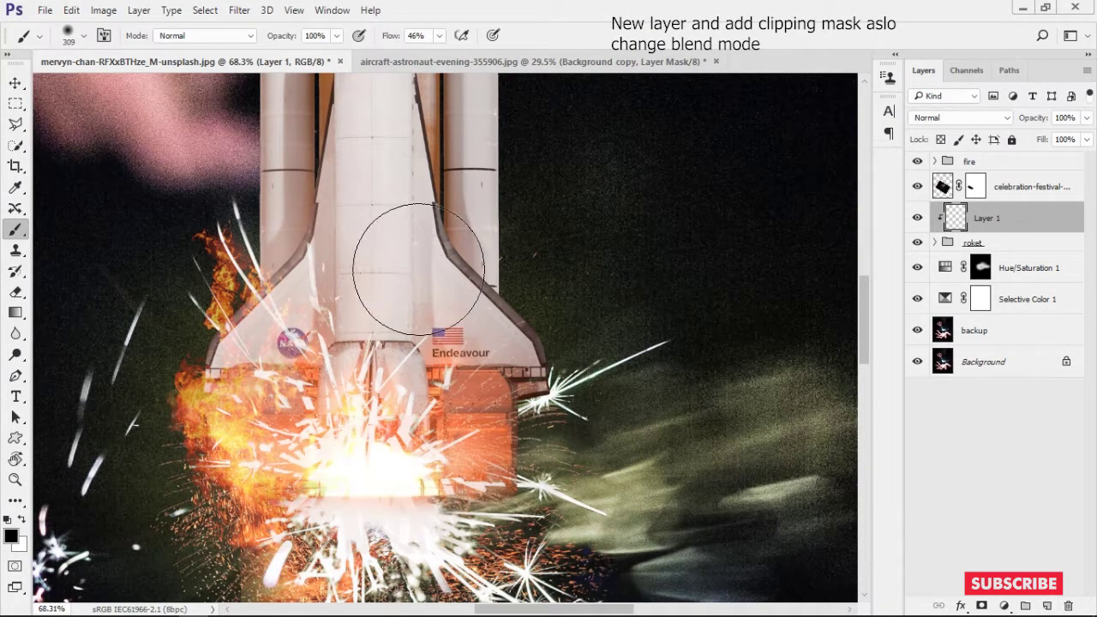
{"action": "left_click", "coordinate": [282, 400], "text": "alt"}
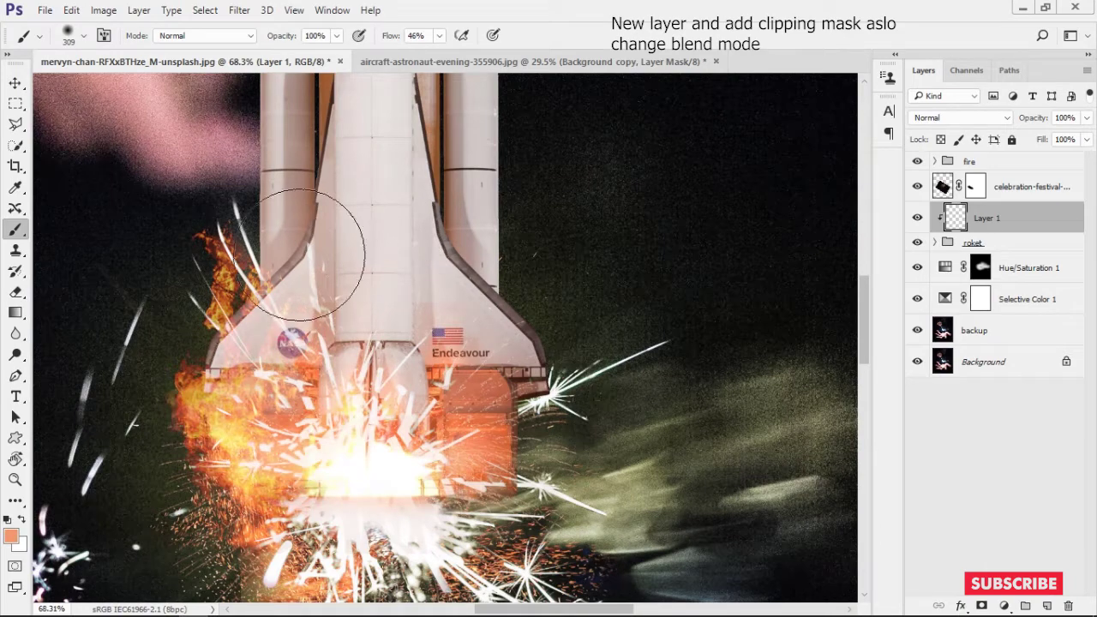
{"action": "left_click_drag", "start_coordinate": [343, 257], "coordinate": [365, 330]}
{"action": "left_click", "coordinate": [958, 118]}
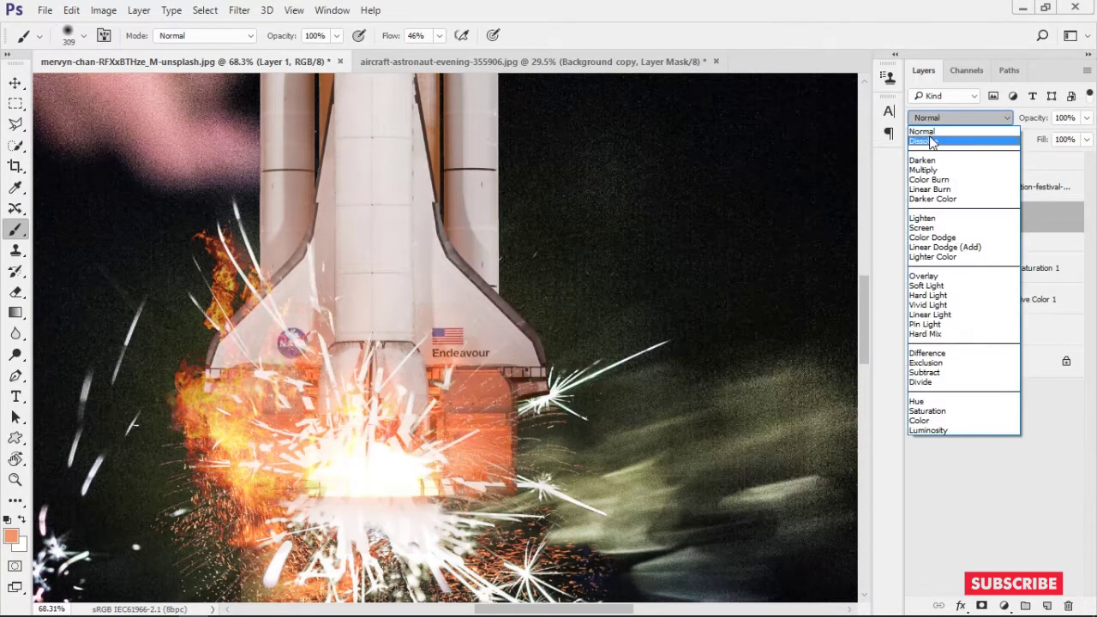
{"action": "left_click", "coordinate": [934, 134]}
{"action": "mouse_move", "coordinate": [431, 229]}
{"action": "left_mouse_down"}
{"action": "mouse_move", "coordinate": [441, 318]}
{"action": "mouse_move", "coordinate": [415, 394]}
{"action": "mouse_move", "coordinate": [269, 380]}
{"action": "left_mouse_up"}
{"action": "left_click_drag", "start_coordinate": [412, 360], "coordinate": [409, 421]}
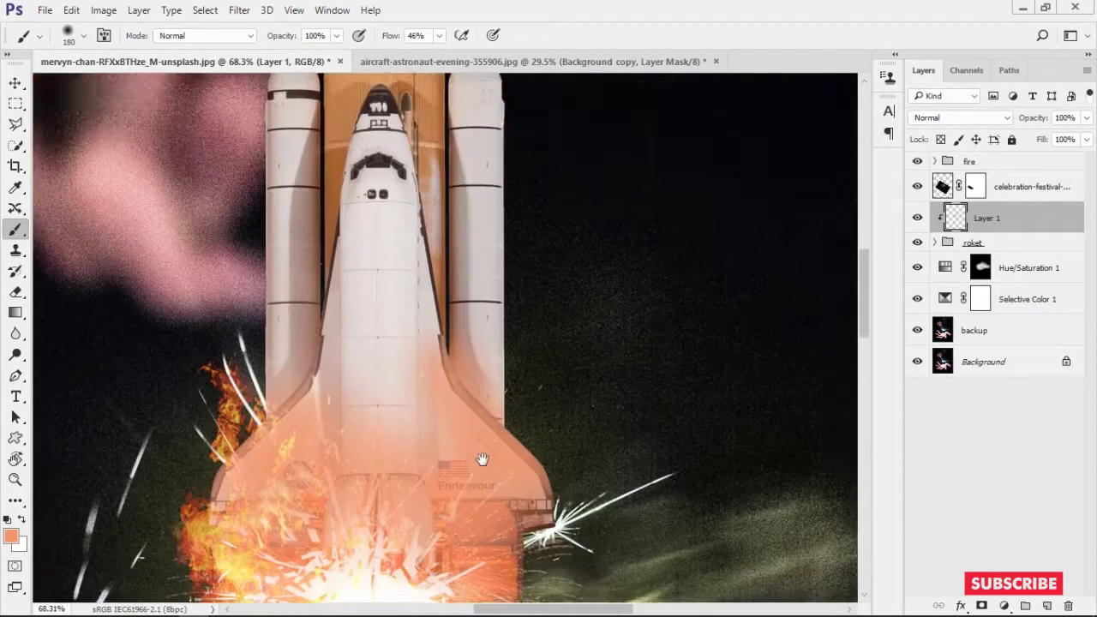
Set the orange layer to Soft Light and position the fireworks image below the shuttle
{"action": "left_click_drag", "start_coordinate": [502, 397], "coordinate": [546, 445]}
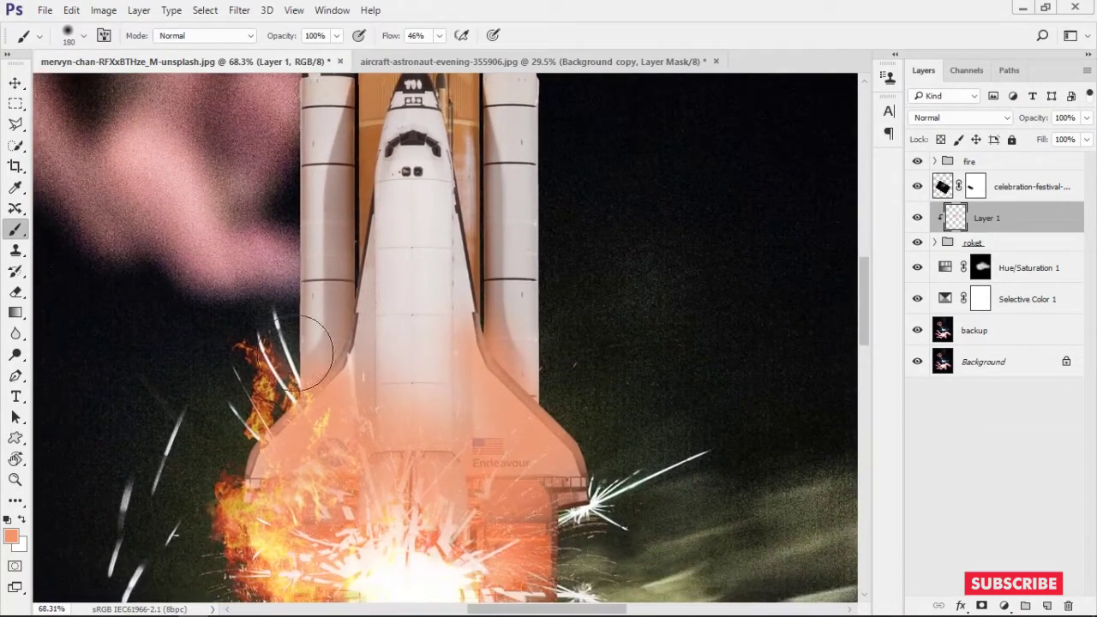
{"action": "scroll", "coordinate": [448, 404], "scroll_direction": "down", "scroll_amount": 3}
{"action": "left_click", "coordinate": [960, 117]}
{"action": "left_click", "coordinate": [946, 144]}
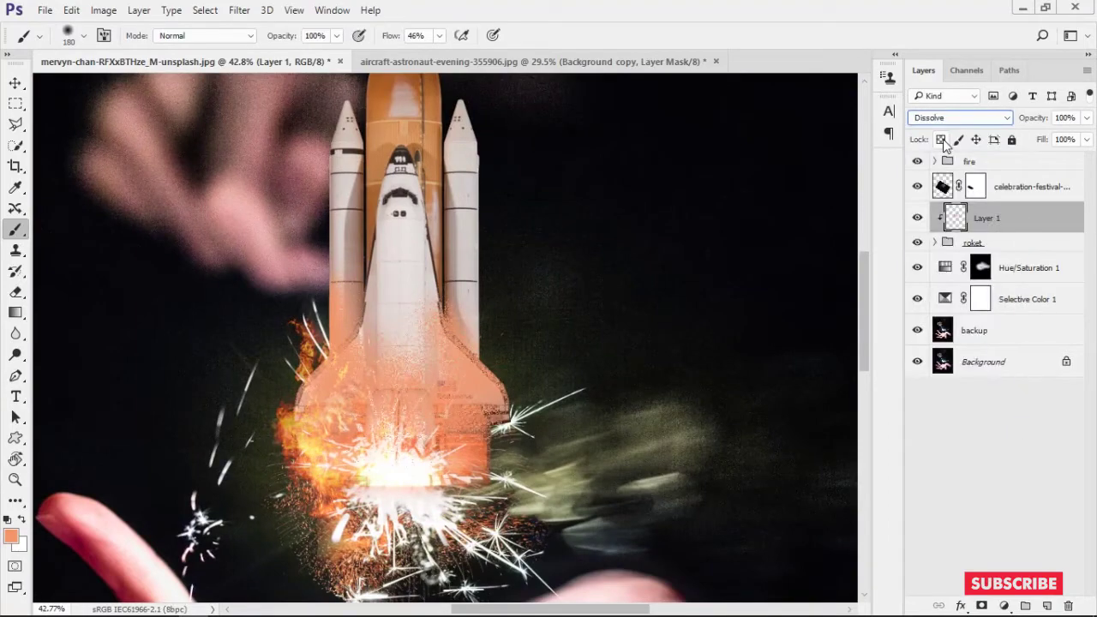
{"action": "key", "text": "Down"}
{"action": "key", "text": "Down"}
{"action": "key", "text": "Down"}
{"action": "key", "text": "Down"}
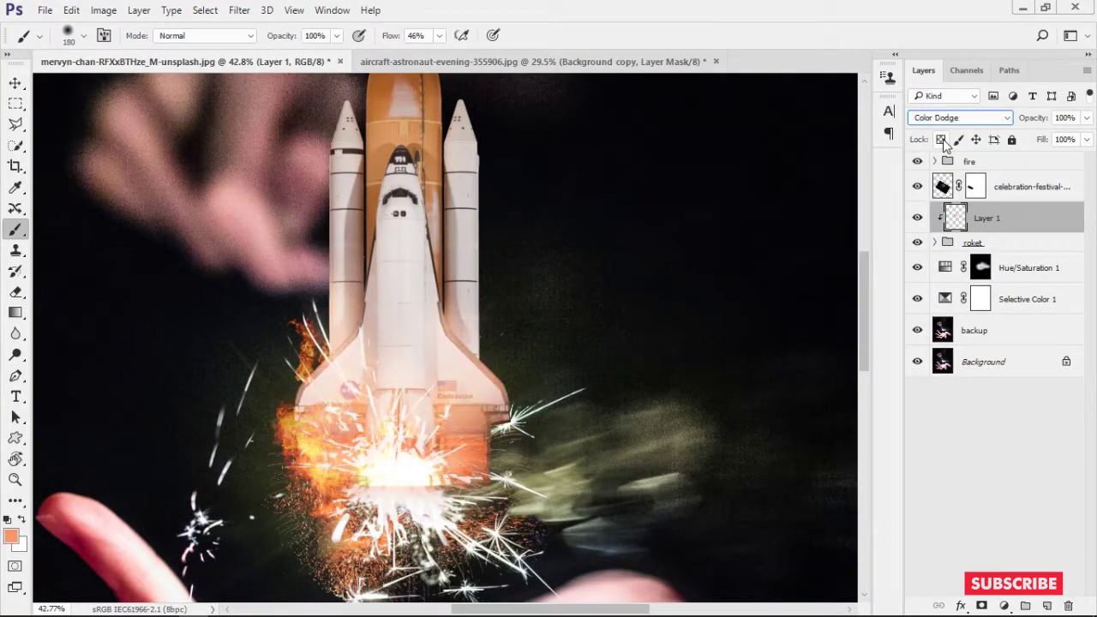
{"action": "key", "text": "Down"}
{"action": "key", "text": "Down"}
{"action": "key", "text": "Down"}
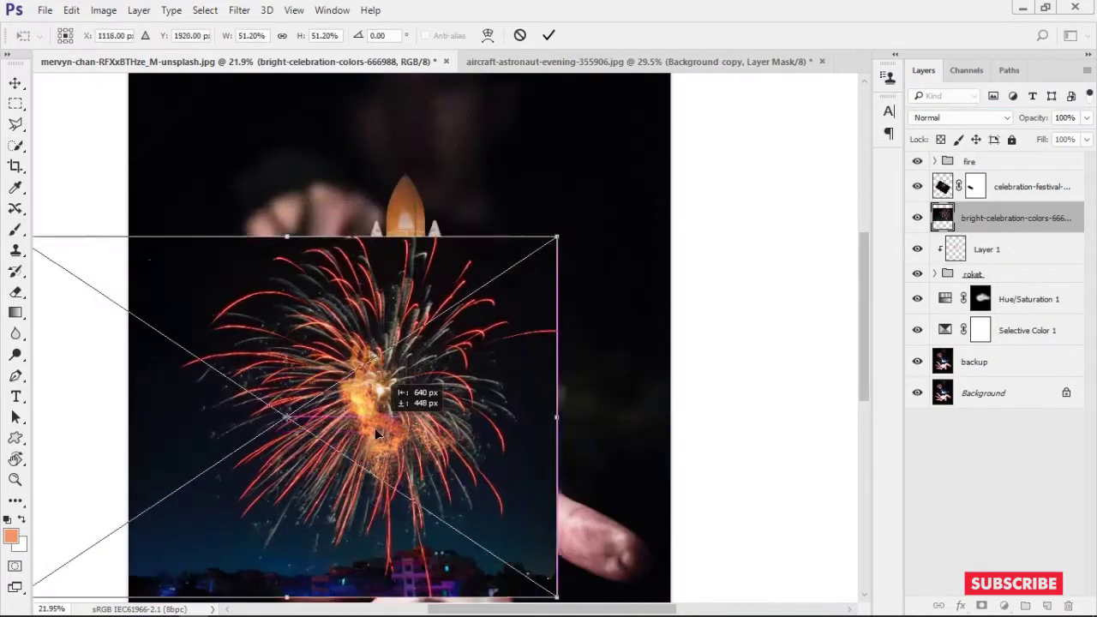
{"action": "left_click_drag", "start_coordinate": [374, 428], "coordinate": [402, 445]}
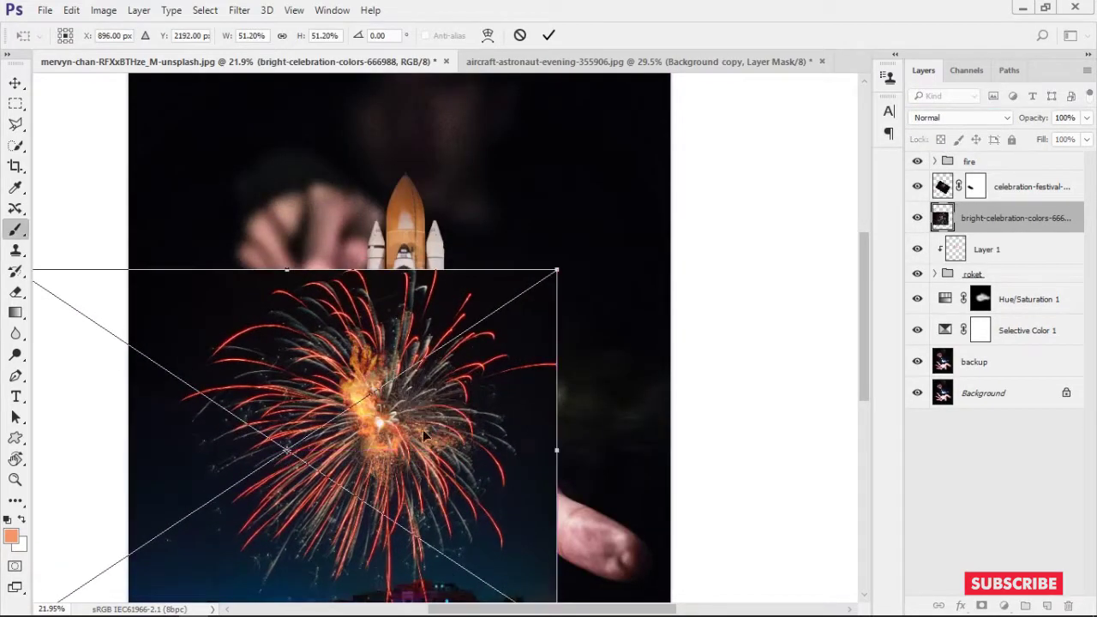
Step the fireworks layer's blend mode through the list to Screen
{"action": "left_click", "coordinate": [957, 117]}
{"action": "left_click", "coordinate": [954, 142]}
{"action": "key", "text": "Down"}
{"action": "key", "text": "Down"}
{"action": "key", "text": "Down"}
{"action": "key", "text": "Down"}
{"action": "key", "text": "Down"}
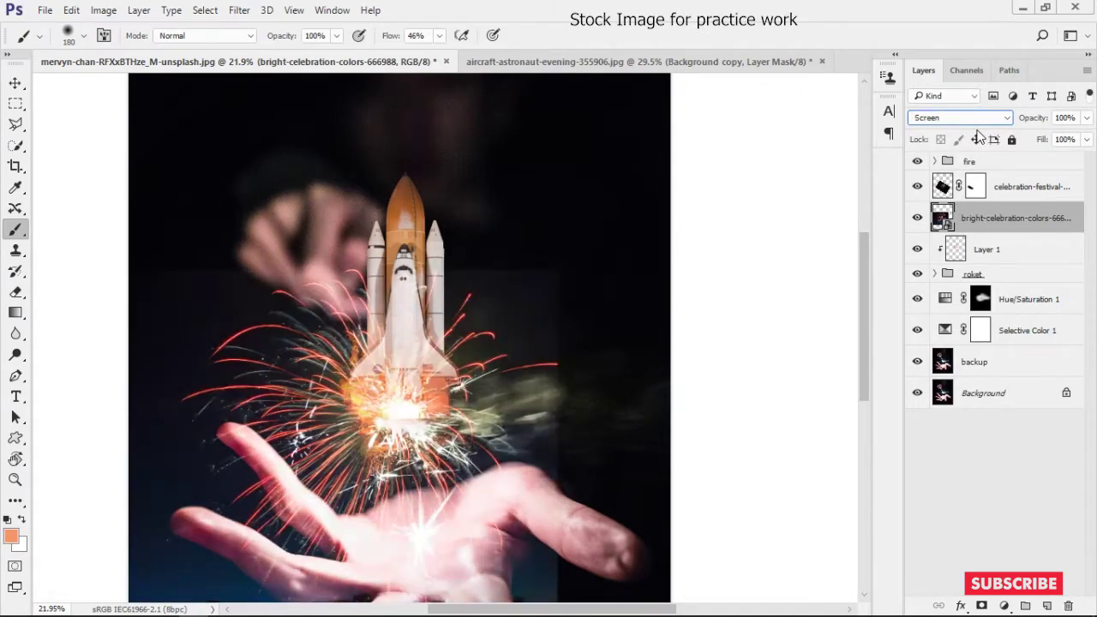
{"action": "key", "text": "Down"}
{"action": "key", "text": "Down"}
{"action": "key", "text": "Down"}
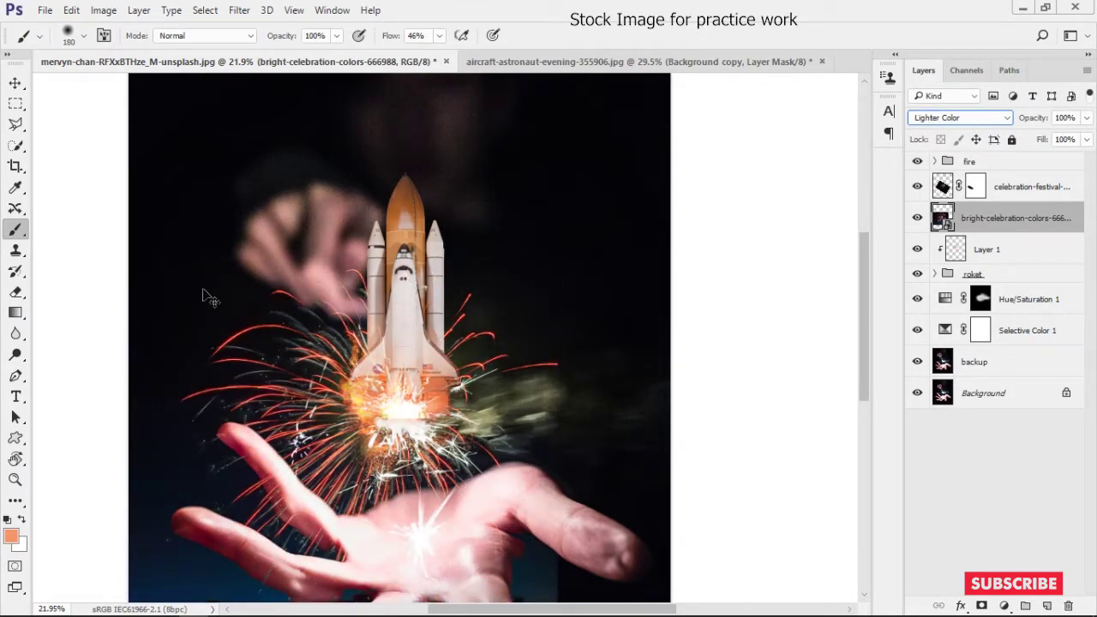
Shrink and tilt the fireworks layer to sit under the shuttle's base
{"action": "key", "text": "ctrl+t"}
{"action": "left_click_drag", "start_coordinate": [54, 318], "coordinate": [264, 362]}
{"action": "left_click_drag", "start_coordinate": [514, 360], "coordinate": [502, 374]}
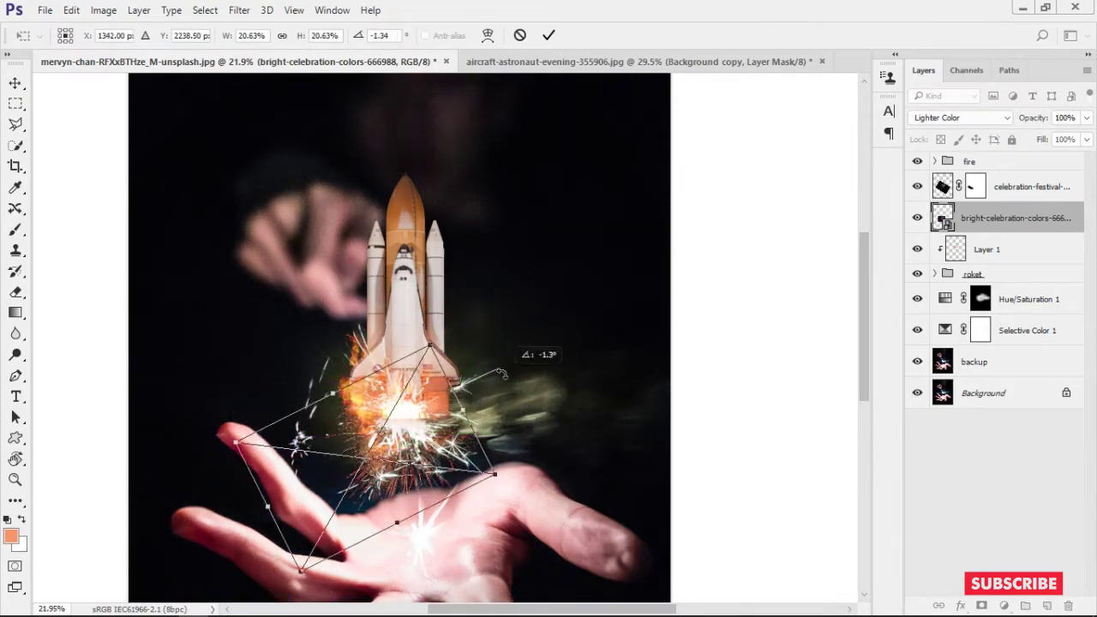
{"action": "key", "text": "Return"}
Select the bright-celebration fireworks layer in the Layers panel
{"action": "key", "text": "b"}
{"action": "scroll", "coordinate": [429, 446], "scroll_direction": "up", "scroll_amount": 5}
{"action": "scroll", "coordinate": [506, 529], "scroll_direction": "down", "scroll_amount": 6}
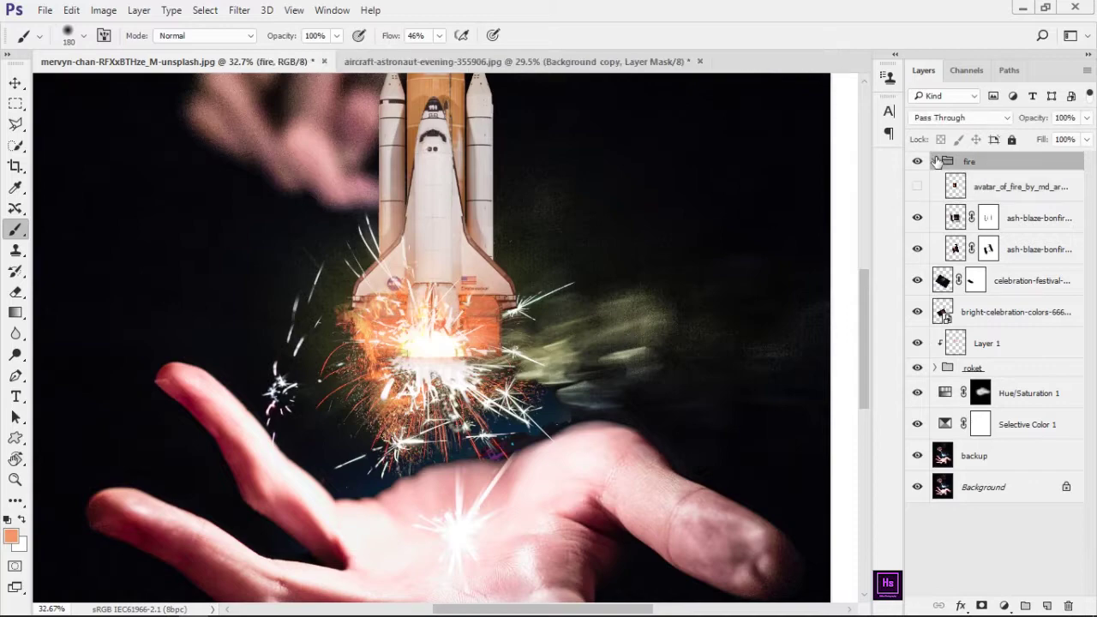
{"action": "left_click", "coordinate": [943, 282]}
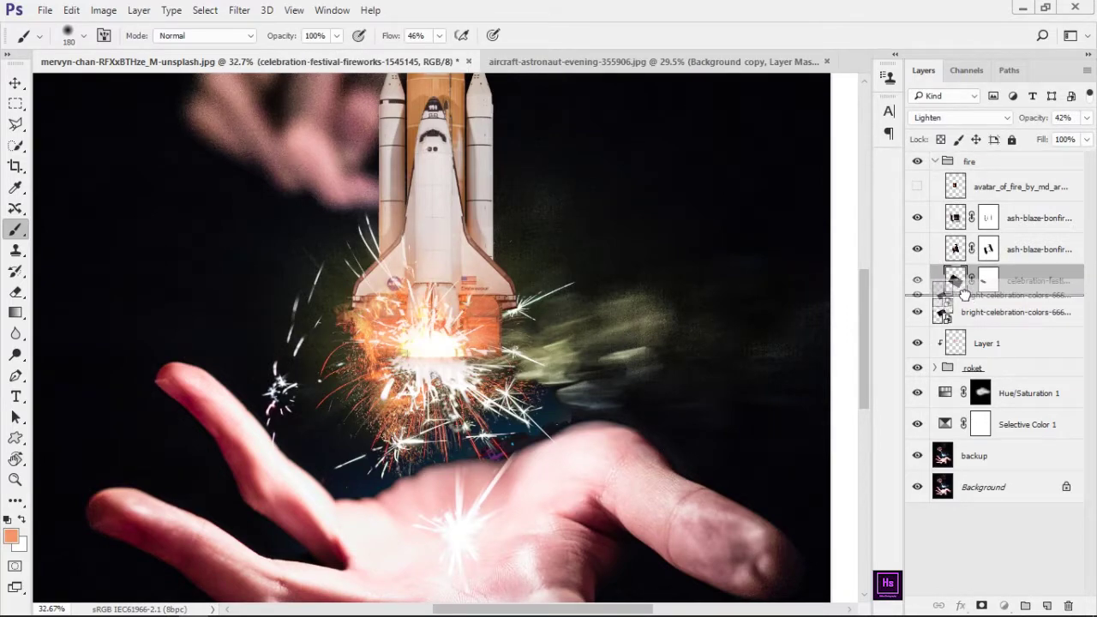
{"action": "left_click_drag", "start_coordinate": [964, 294], "coordinate": [965, 294]}
Blend the bright-celebration fireworks in Lighter Color mode and add a layer mask
{"action": "scroll", "coordinate": [596, 441], "scroll_direction": "up", "scroll_amount": 3}
{"action": "scroll", "coordinate": [596, 442], "scroll_direction": "down", "scroll_amount": 2}
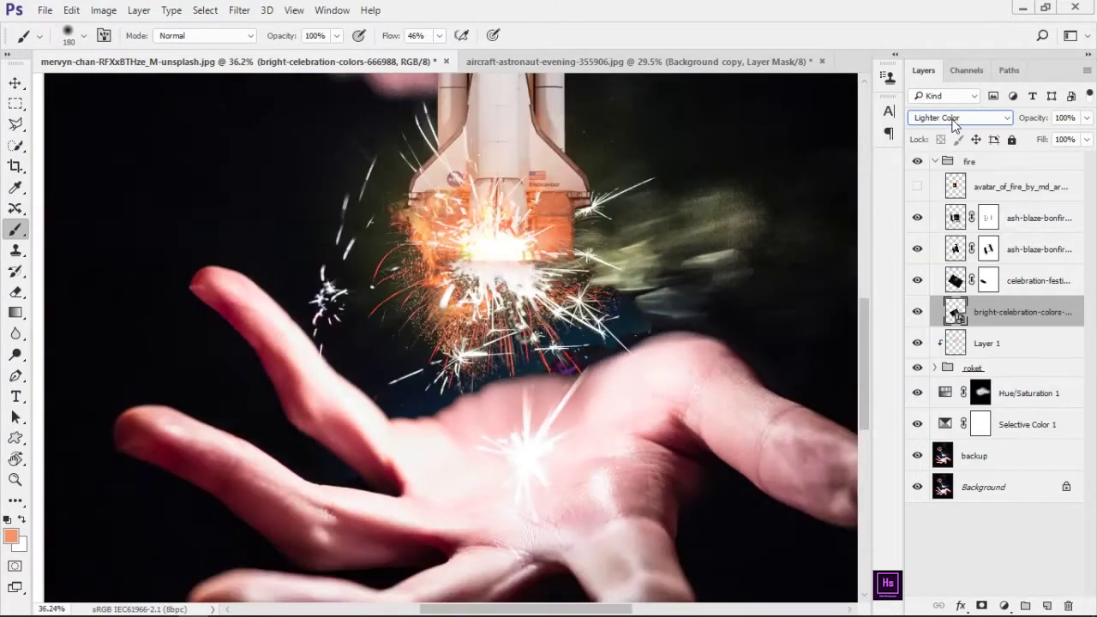
{"action": "scroll", "coordinate": [953, 122], "scroll_direction": "down", "scroll_amount": 3}
{"action": "scroll", "coordinate": [954, 122], "scroll_direction": "down", "scroll_amount": 4}
{"action": "scroll", "coordinate": [953, 123], "scroll_direction": "down", "scroll_amount": 1}
{"action": "scroll", "coordinate": [954, 123], "scroll_direction": "down", "scroll_amount": 2}
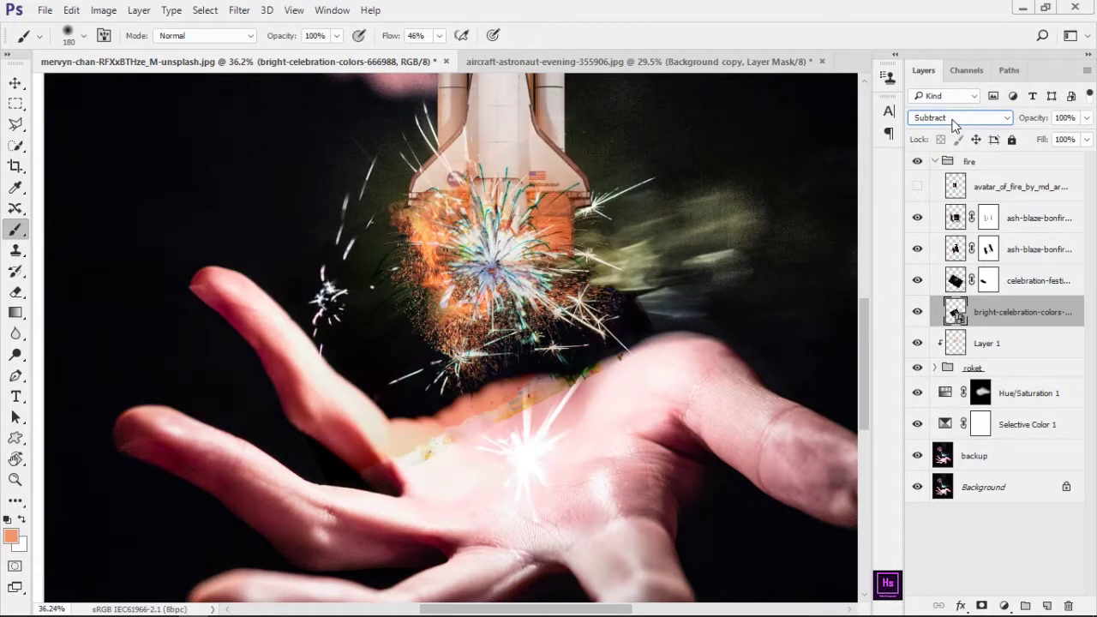
{"action": "scroll", "coordinate": [953, 122], "scroll_direction": "down", "scroll_amount": 1}
{"action": "scroll", "coordinate": [953, 123], "scroll_direction": "down", "scroll_amount": 1}
{"action": "left_click", "coordinate": [953, 122]}
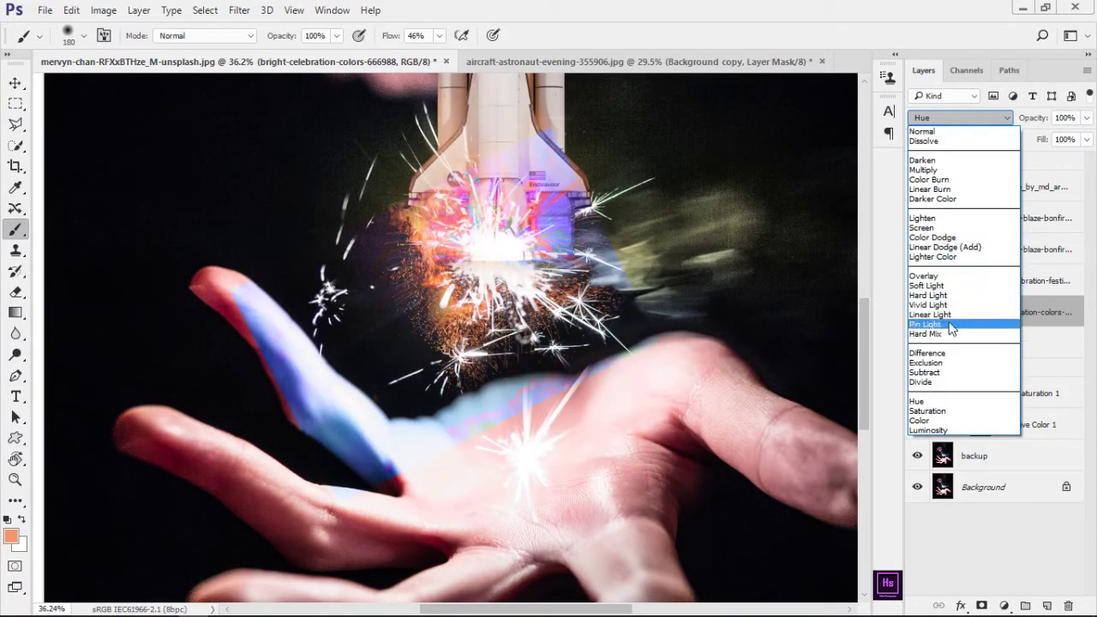
{"action": "left_click", "coordinate": [941, 257]}
{"action": "left_click", "coordinate": [988, 312]}
{"action": "scroll", "coordinate": [600, 486], "scroll_direction": "up", "scroll_amount": 3}
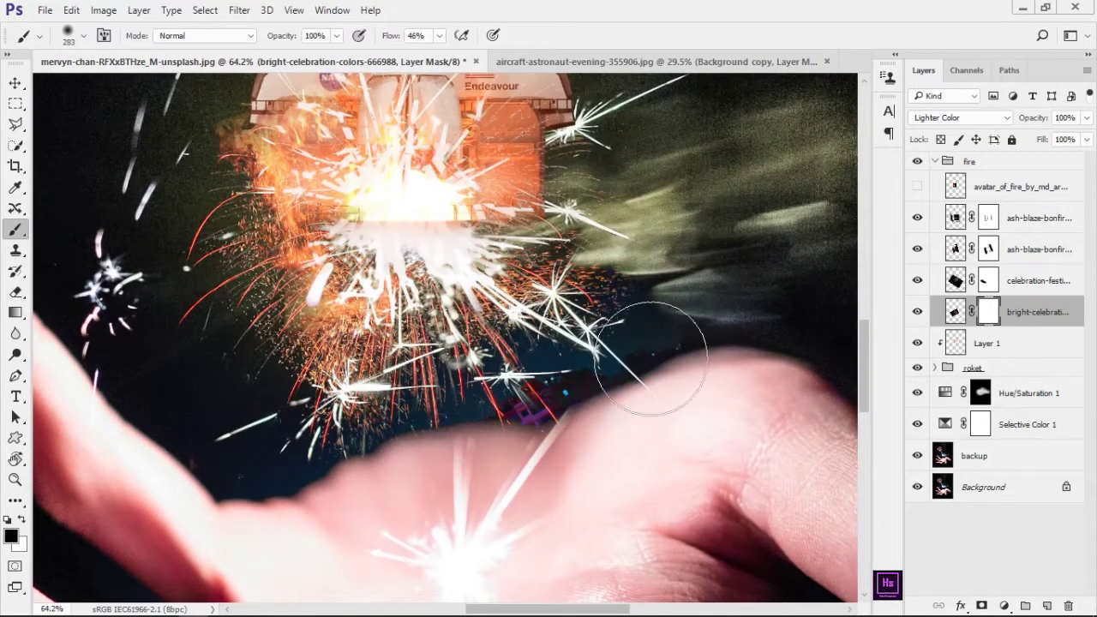
Paint black on the fireworks mask to trim sparks spilling near the hand
{"action": "left_click_drag", "start_coordinate": [374, 500], "coordinate": [257, 411]}
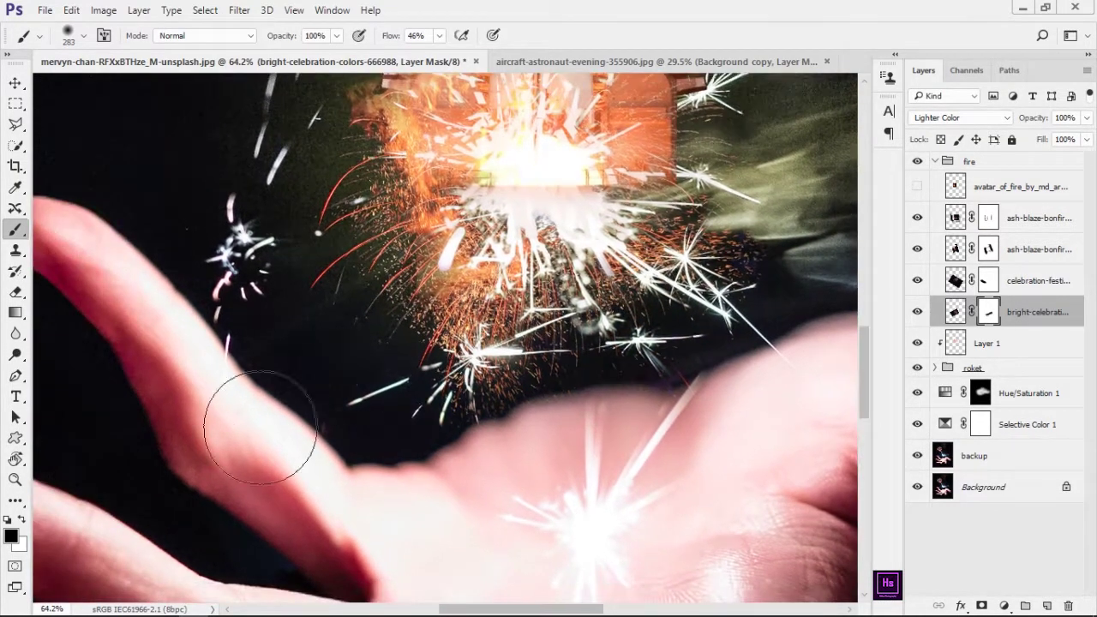
{"action": "scroll", "coordinate": [448, 420], "scroll_direction": "down", "scroll_amount": 4}
{"action": "scroll", "coordinate": [463, 394], "scroll_direction": "up", "scroll_amount": 2}
Expand the roket group and select the Hue/Saturation 1 adjustment
{"action": "scroll", "coordinate": [492, 363], "scroll_direction": "up", "scroll_amount": 2}
{"action": "left_click", "coordinate": [935, 368]}
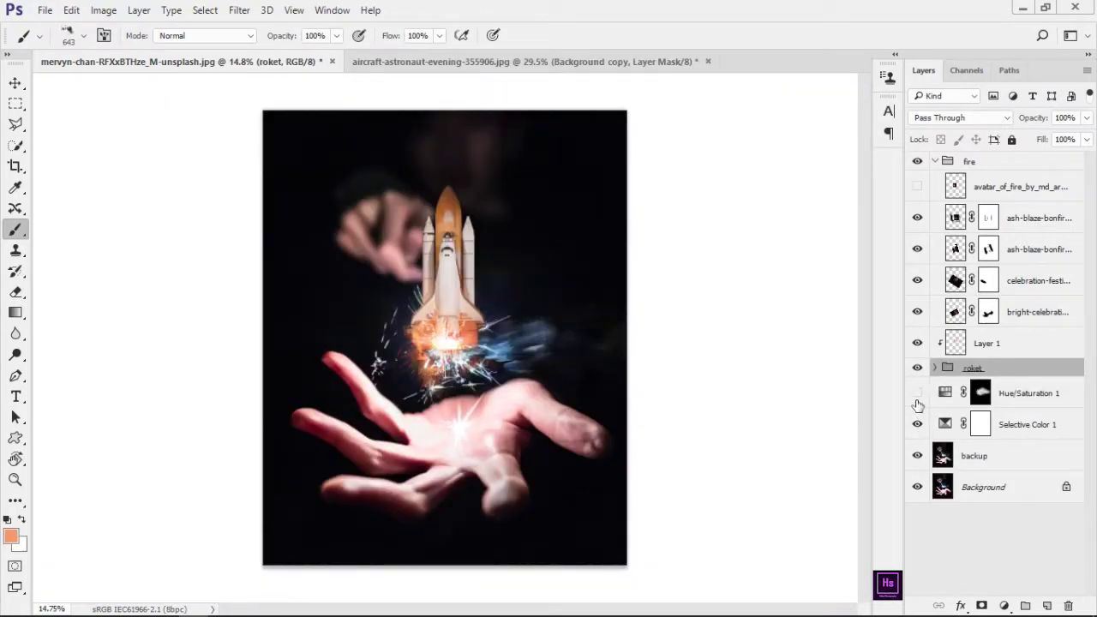
{"action": "left_click", "coordinate": [949, 396]}
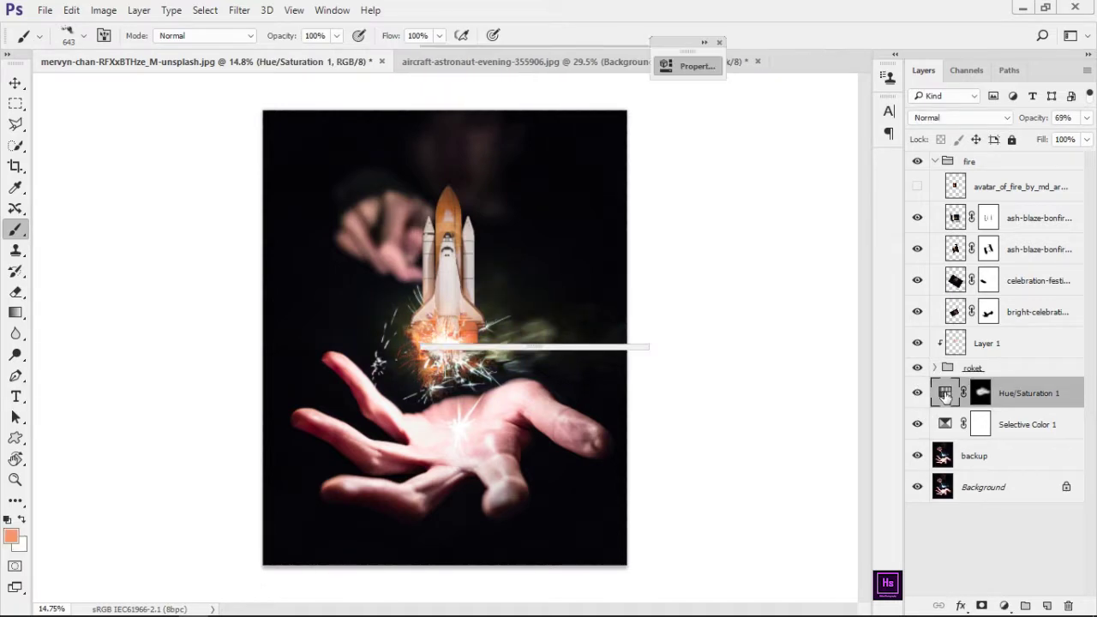
Retint the side smoke from blue to muted green via Hue/Saturation 1's hue and saturation
{"action": "double_click", "coordinate": [946, 393]}
{"action": "left_click_drag", "start_coordinate": [602, 82], "coordinate": [707, 79]}
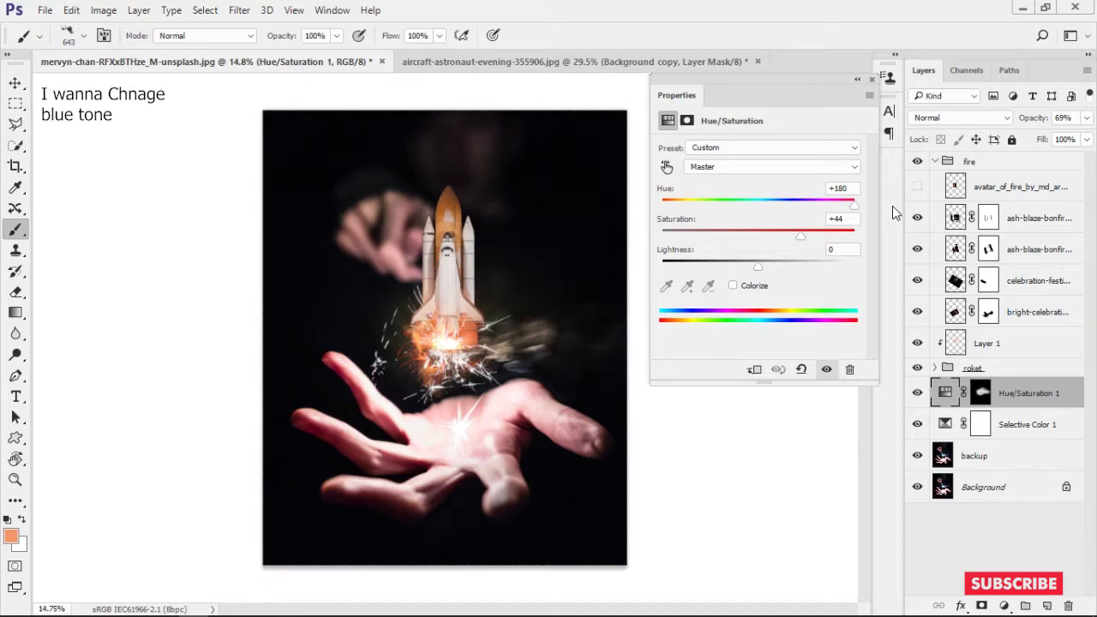
{"action": "mouse_move", "coordinate": [800, 236]}
{"action": "left_mouse_down"}
{"action": "mouse_move", "coordinate": [854, 236]}
{"action": "mouse_move", "coordinate": [660, 204]}
{"action": "left_mouse_up"}
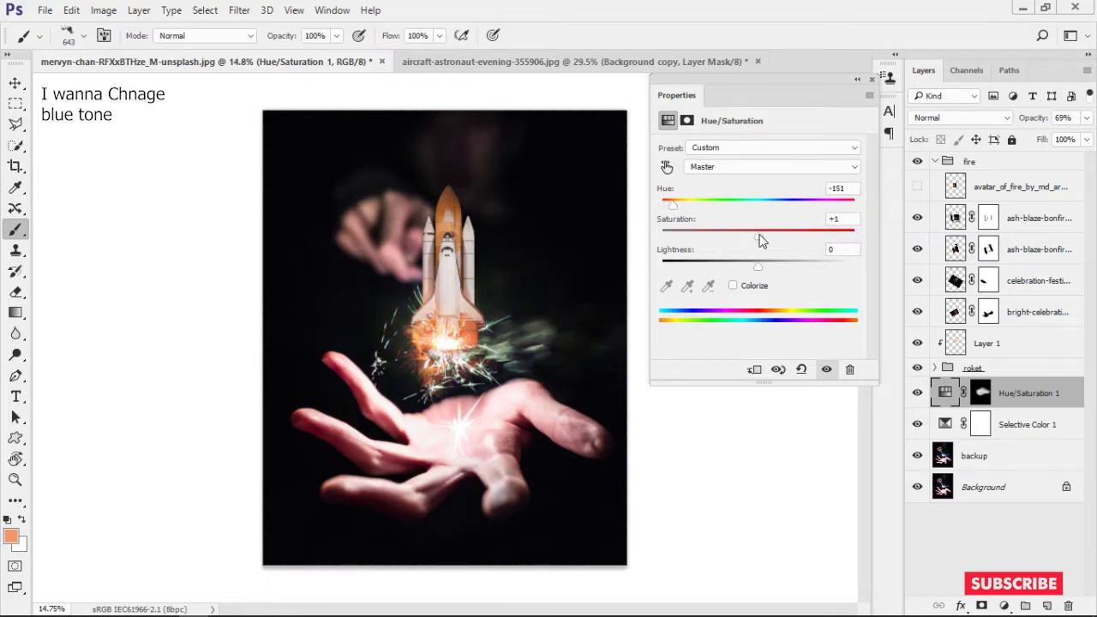
{"action": "scroll", "coordinate": [473, 348], "scroll_direction": "up", "scroll_amount": 3}
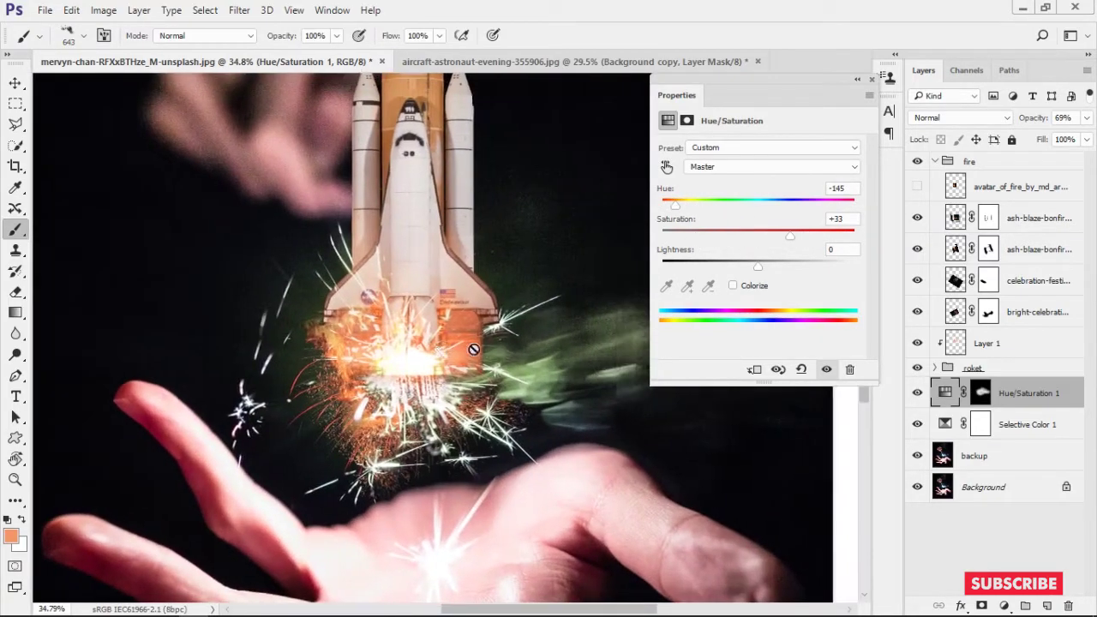
{"action": "left_click_drag", "start_coordinate": [513, 395], "coordinate": [559, 393]}
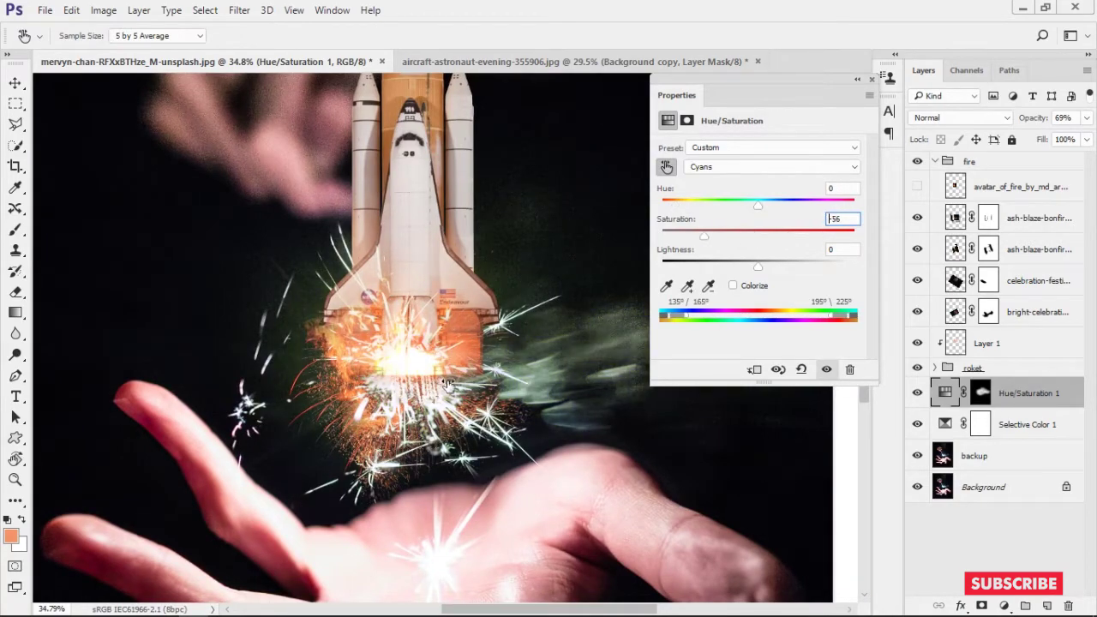
{"action": "left_click_drag", "start_coordinate": [720, 208], "coordinate": [679, 206]}
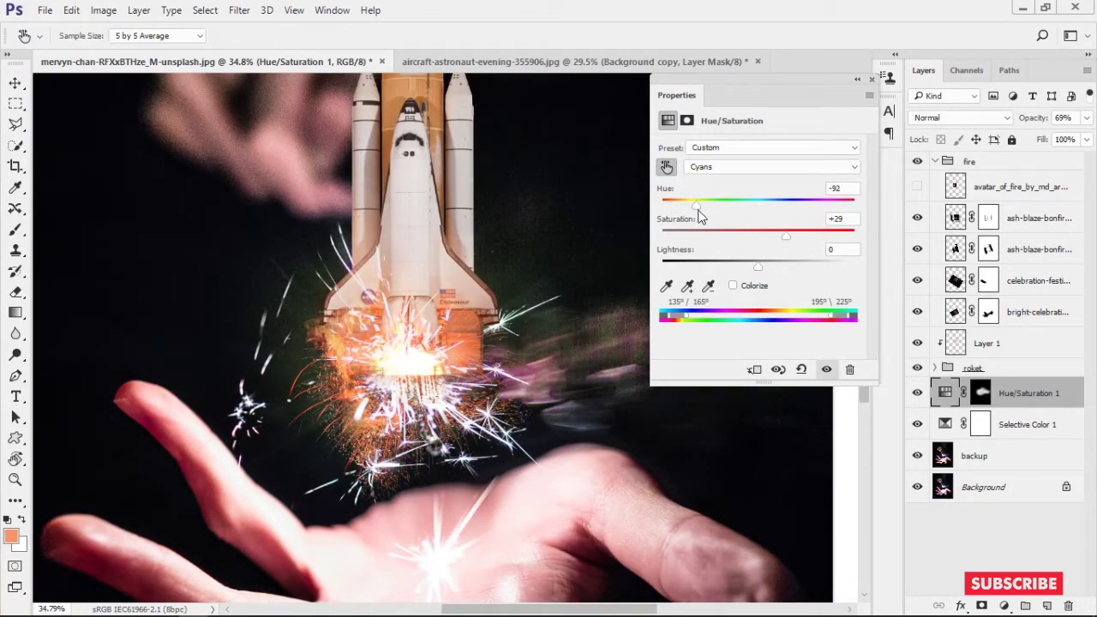
{"action": "left_click", "coordinate": [858, 83]}
Paint the Hue/Saturation 1 mask with a soft round black brush, toggling to compare
{"action": "left_click", "coordinate": [981, 393]}
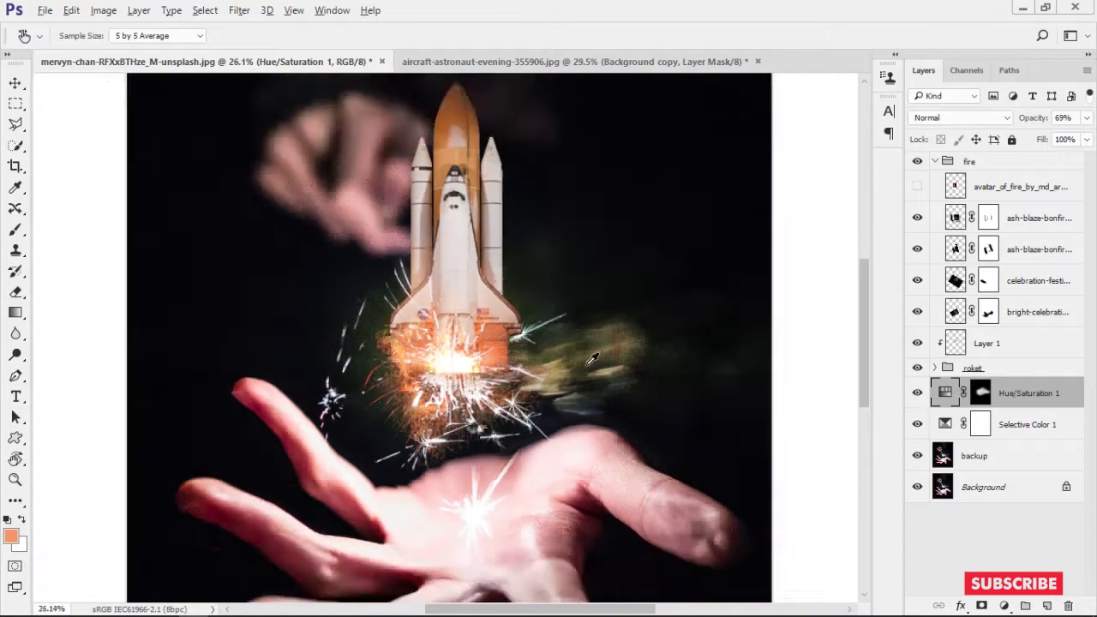
{"action": "key", "text": "b"}
{"action": "key", "text": "x"}
{"action": "right_click", "coordinate": [662, 224]}
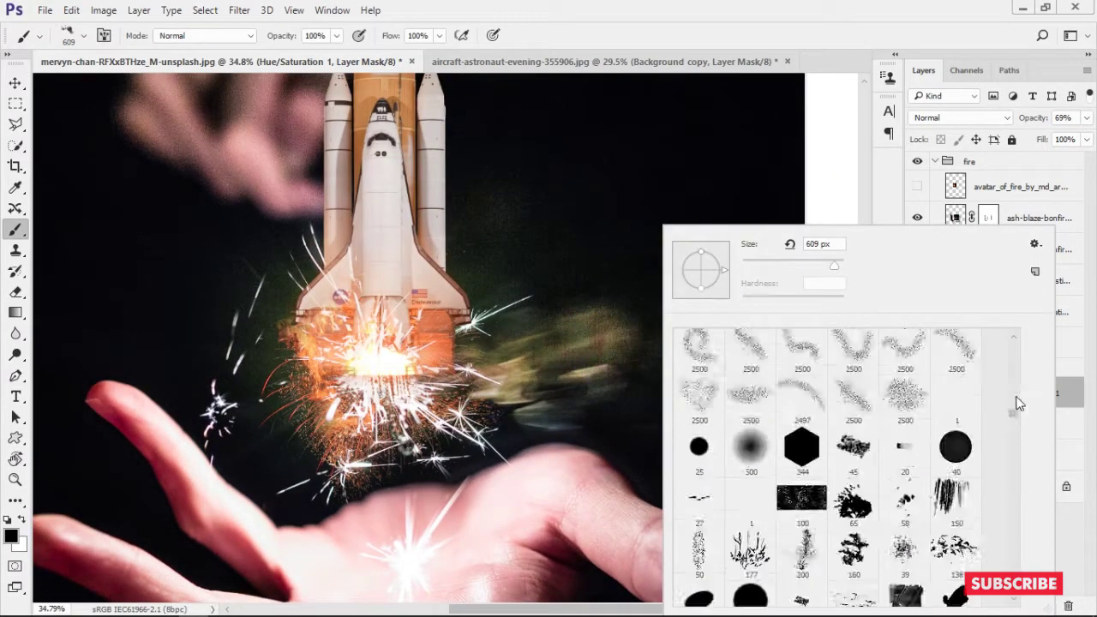
{"action": "scroll", "coordinate": [1017, 340], "scroll_direction": "up", "scroll_amount": 10}
{"action": "double_click", "coordinate": [848, 343]}
{"action": "scroll", "coordinate": [641, 337], "scroll_direction": "up", "scroll_amount": 3, "text": "alt"}
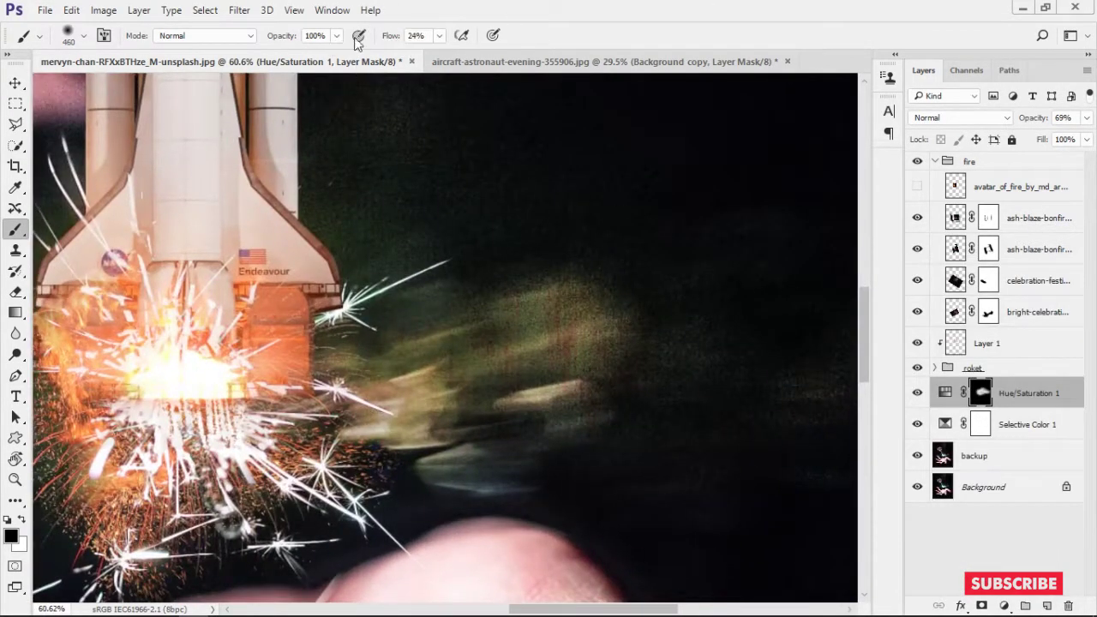
{"action": "scroll", "coordinate": [581, 332], "scroll_direction": "down", "scroll_amount": 3, "text": "alt"}
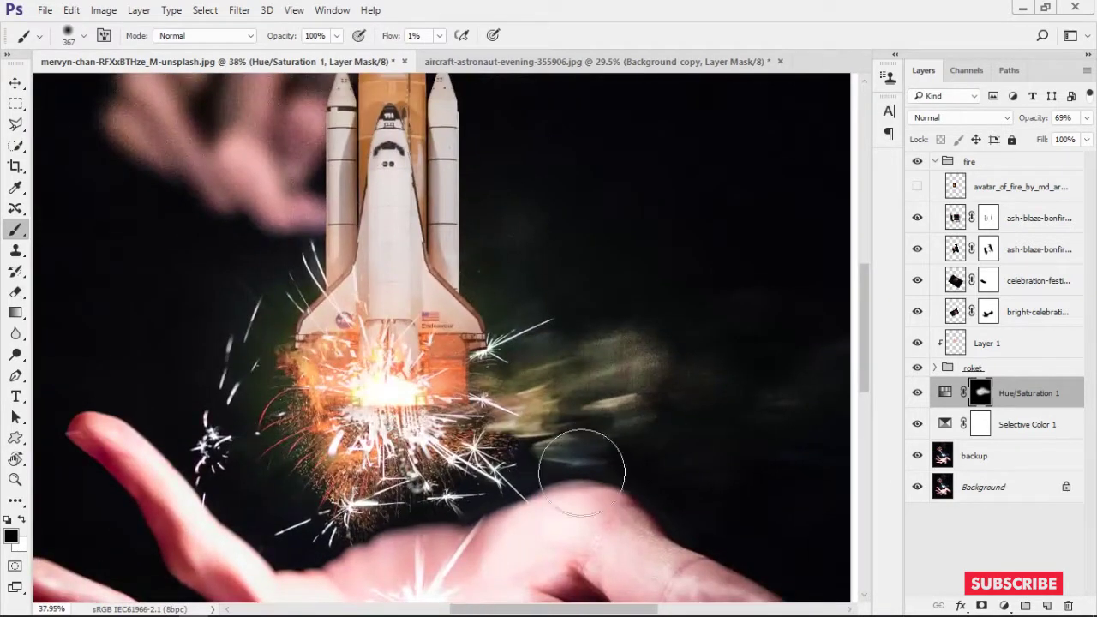
{"action": "scroll", "coordinate": [689, 347], "scroll_direction": "down", "scroll_amount": 3, "text": "alt"}
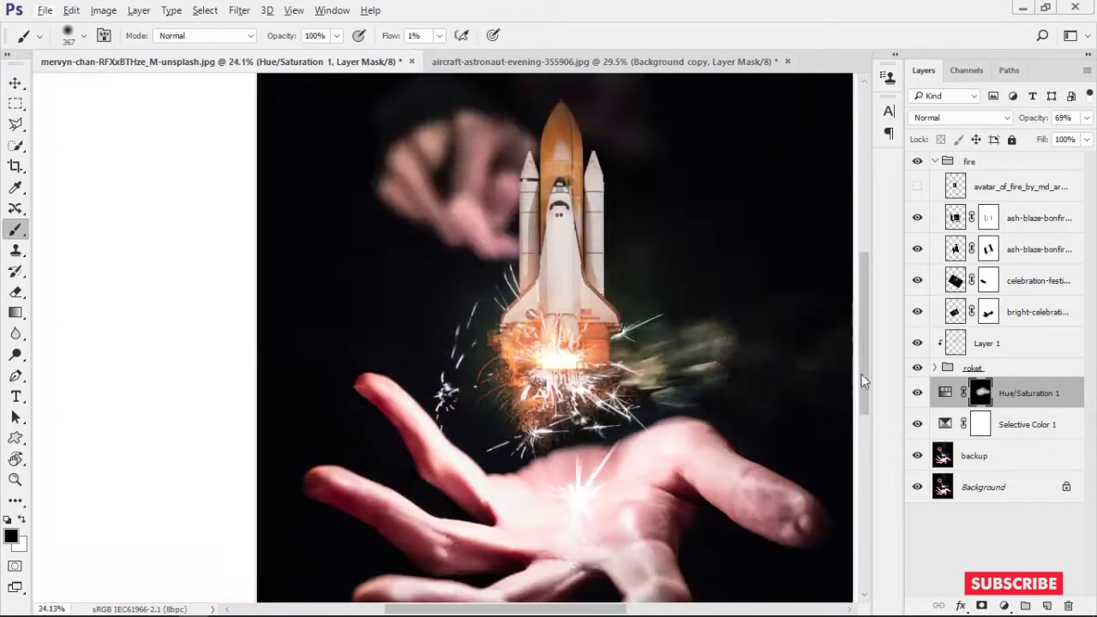
{"action": "left_click", "coordinate": [918, 393]}
{"action": "scroll", "coordinate": [682, 379], "scroll_direction": "up", "scroll_amount": 1, "text": "alt"}
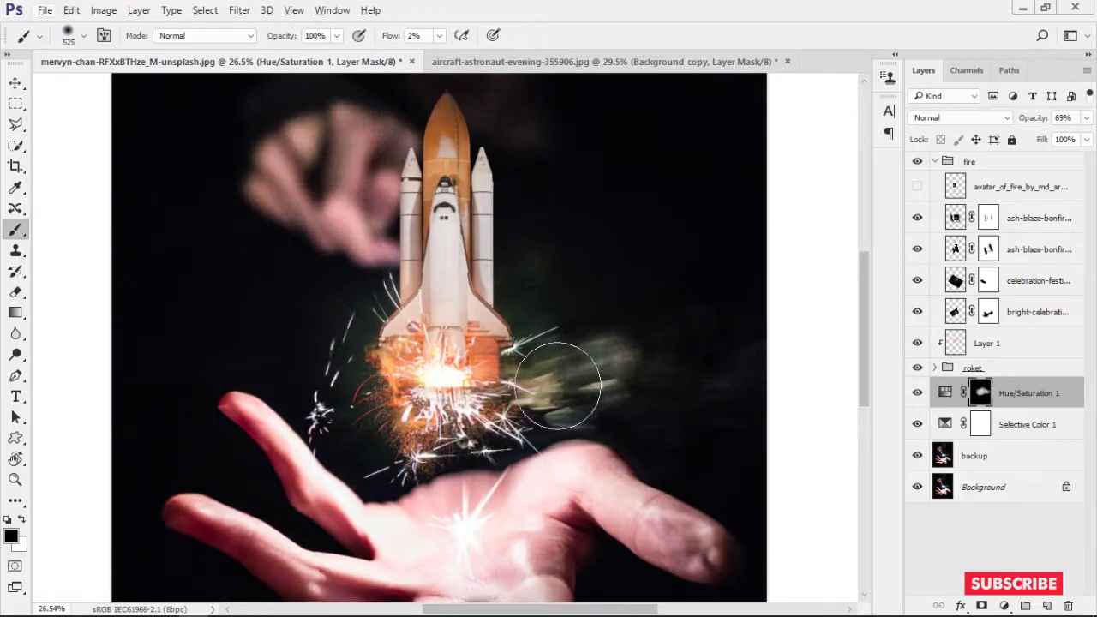
{"action": "scroll", "coordinate": [669, 360], "scroll_direction": "down", "scroll_amount": 2, "text": "alt"}
{"action": "scroll", "coordinate": [643, 326], "scroll_direction": "up", "scroll_amount": 4, "text": "alt"}
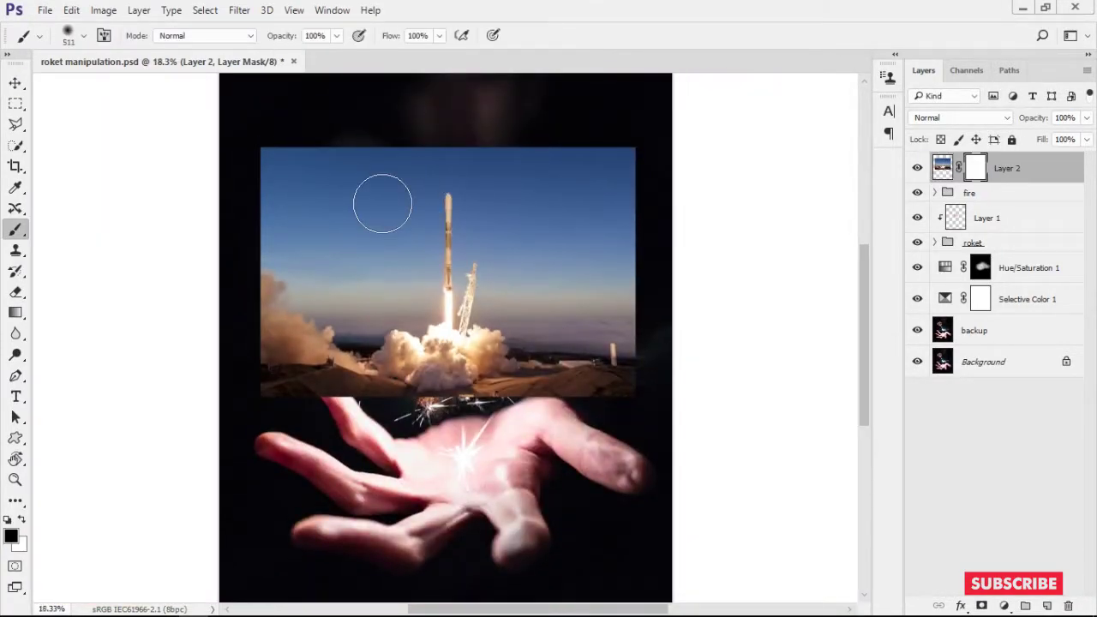
Paint black on Layer 2's mask to hide the launch photo's sky, top strip and edges
{"action": "left_click_drag", "start_coordinate": [382, 203], "coordinate": [365, 196]}
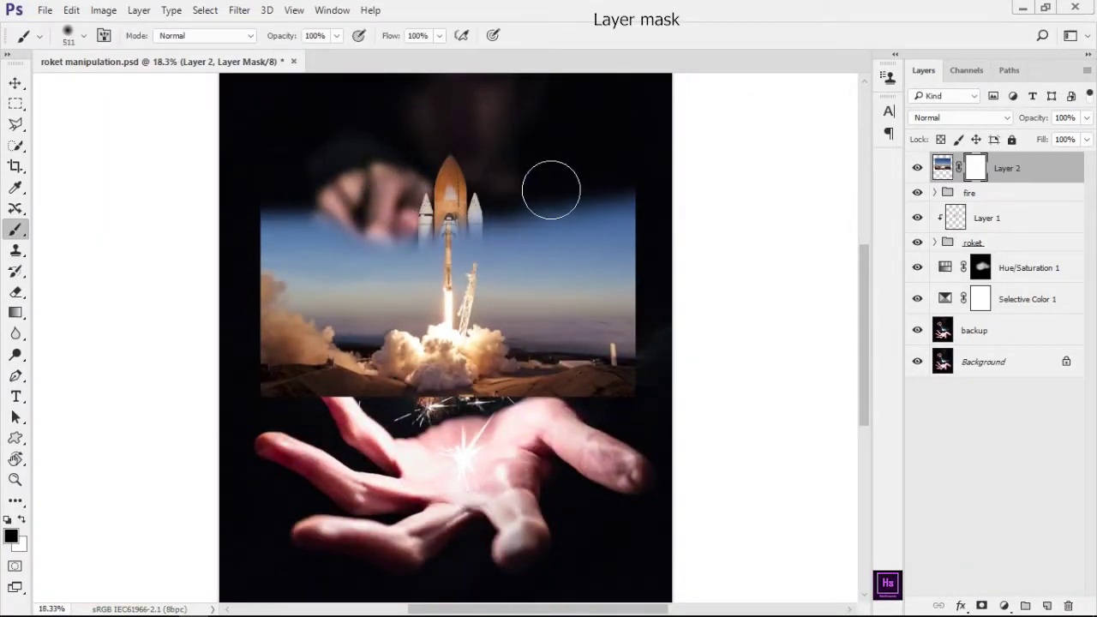
{"action": "left_click_drag", "start_coordinate": [551, 190], "coordinate": [634, 293]}
{"action": "mouse_move", "coordinate": [537, 262]}
{"action": "left_mouse_down"}
{"action": "mouse_move", "coordinate": [186, 265]}
{"action": "mouse_move", "coordinate": [333, 407]}
{"action": "left_mouse_up"}
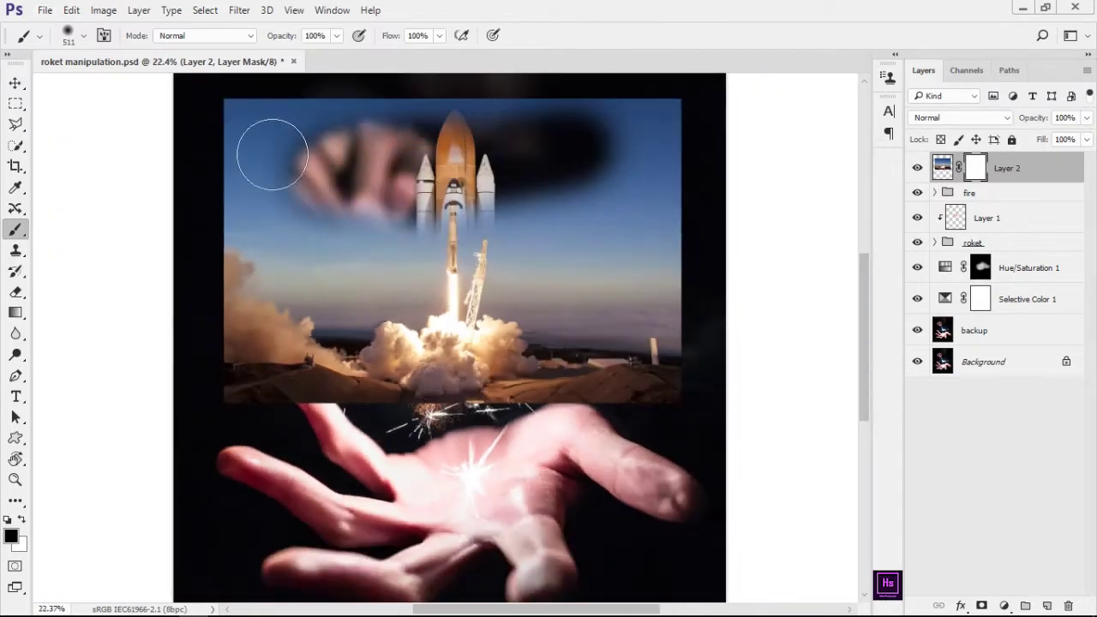
{"action": "mouse_move", "coordinate": [269, 160]}
{"action": "left_mouse_down"}
{"action": "mouse_move", "coordinate": [543, 110]}
{"action": "mouse_move", "coordinate": [643, 304]}
{"action": "mouse_move", "coordinate": [453, 135]}
{"action": "mouse_move", "coordinate": [277, 286]}
{"action": "mouse_move", "coordinate": [563, 258]}
{"action": "left_mouse_up"}
Choose a stock brush and paint a first black stroke near the smoke on Layer 2's mask
{"action": "scroll", "coordinate": [649, 269], "scroll_direction": "up", "scroll_amount": 3}
{"action": "right_click", "coordinate": [649, 268]}
{"action": "scroll", "coordinate": [907, 355], "scroll_direction": "down", "scroll_amount": 3}
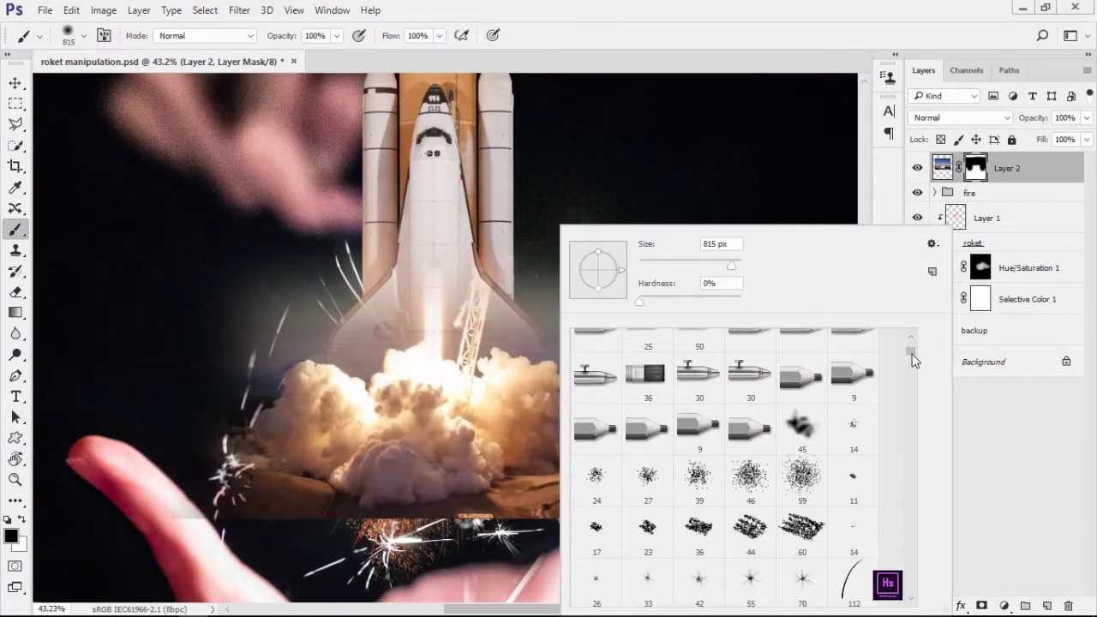
{"action": "scroll", "coordinate": [907, 355], "scroll_direction": "down", "scroll_amount": 3}
{"action": "scroll", "coordinate": [891, 386], "scroll_direction": "down", "scroll_amount": 3}
{"action": "scroll", "coordinate": [876, 409], "scroll_direction": "up", "scroll_amount": 5}
{"action": "scroll", "coordinate": [700, 433], "scroll_direction": "up", "scroll_amount": 3}
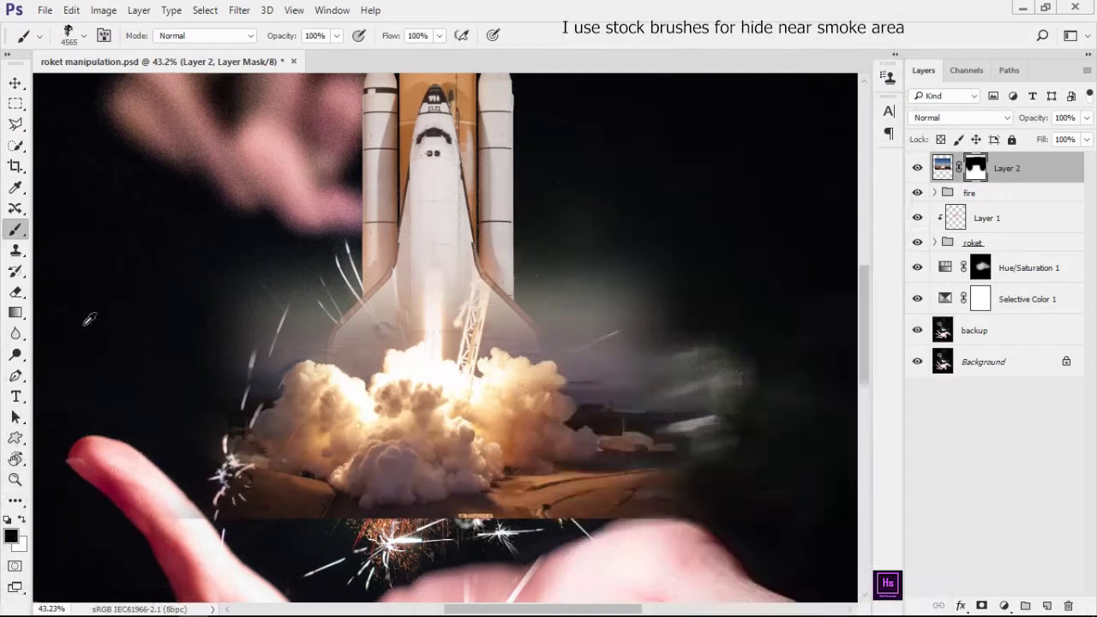
{"action": "left_click", "coordinate": [420, 335]}
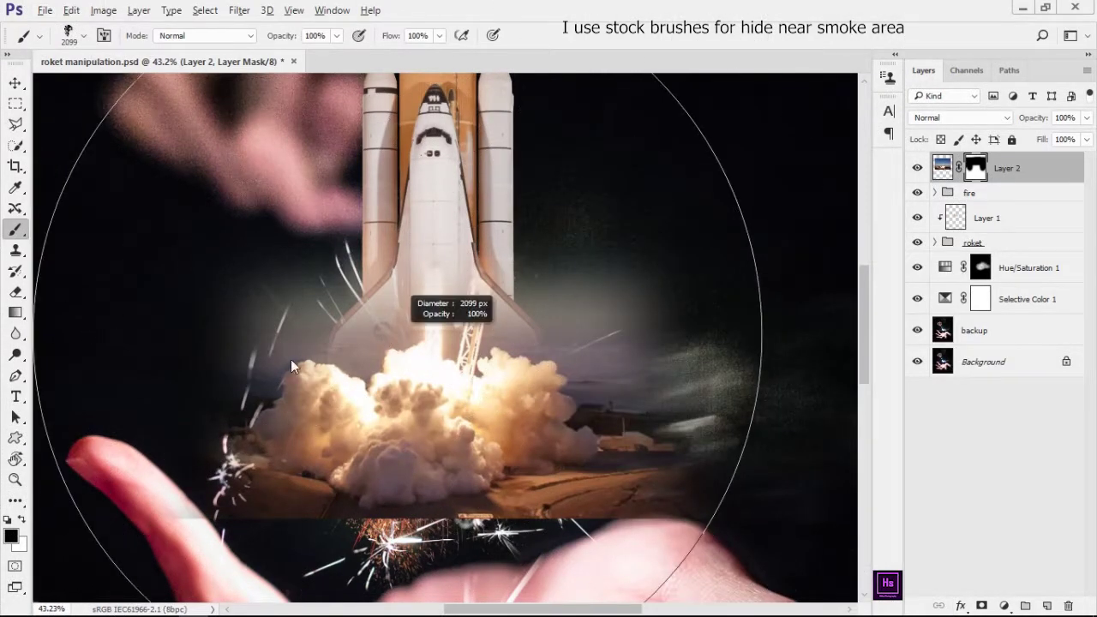
{"action": "left_click_drag", "start_coordinate": [291, 365], "coordinate": [403, 355]}
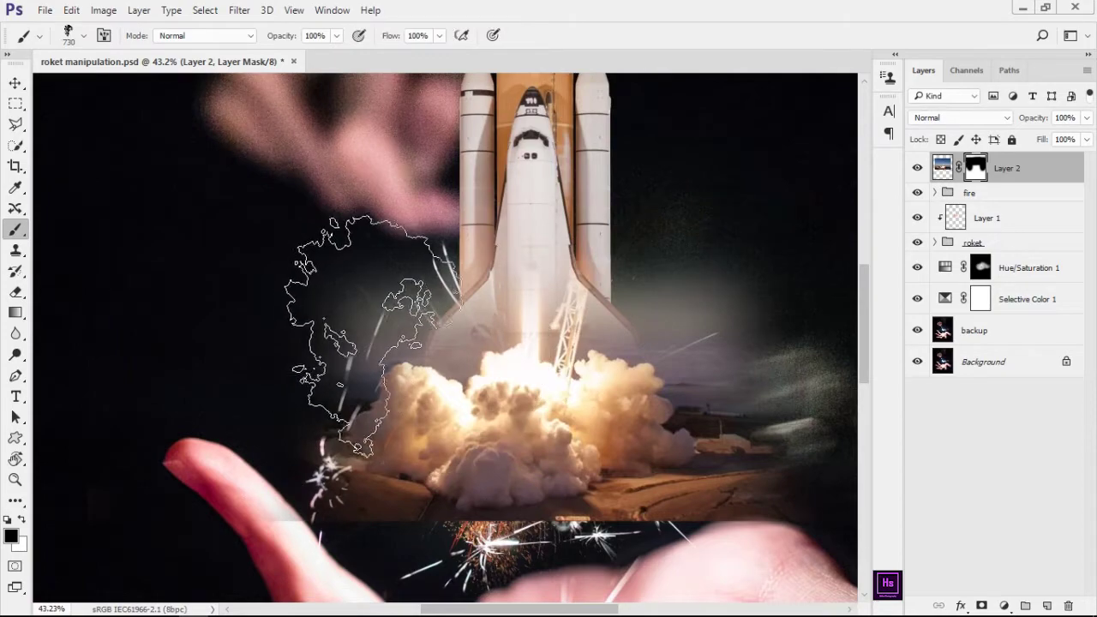
Work around the exhaust cloud's right side and switch to the 4304 smoke brush
{"action": "right_click", "coordinate": [390, 318]}
{"action": "key", "text": "Escape"}
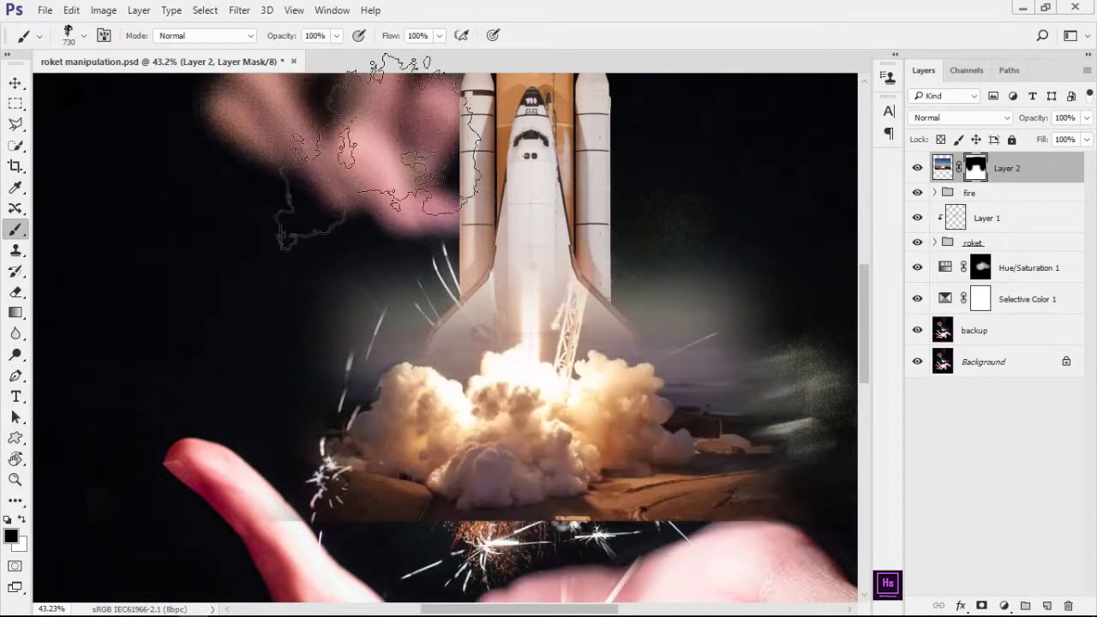
{"action": "left_click_drag", "start_coordinate": [753, 262], "coordinate": [664, 243]}
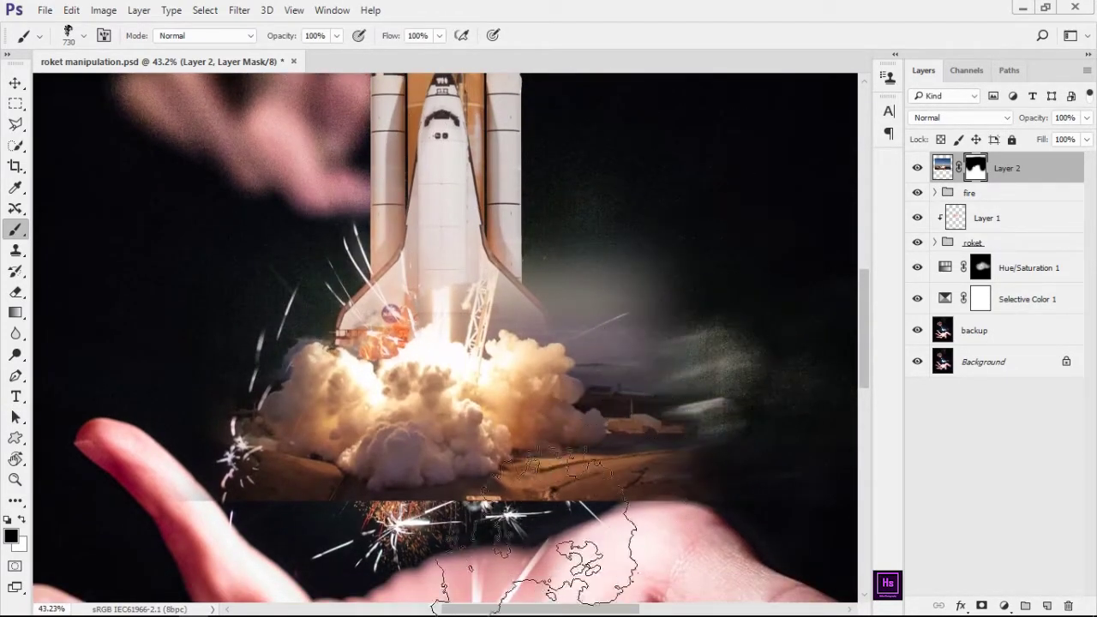
{"action": "left_click_drag", "start_coordinate": [695, 504], "coordinate": [610, 465]}
{"action": "right_click", "coordinate": [639, 229]}
{"action": "key", "text": "Escape"}
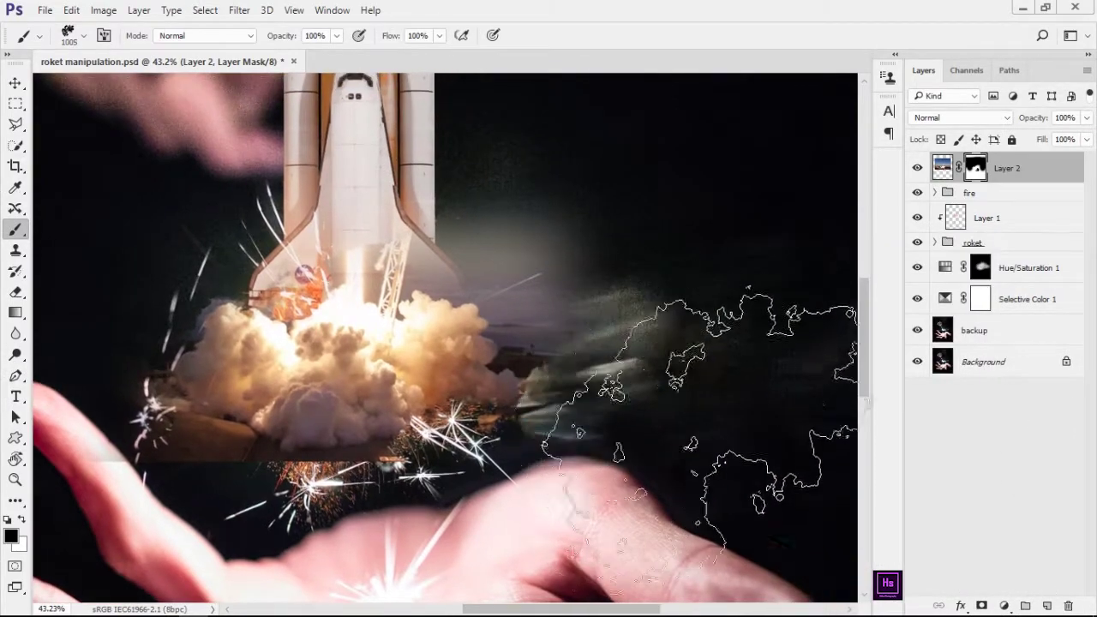
{"action": "left_click_drag", "start_coordinate": [677, 334], "coordinate": [713, 298]}
{"action": "right_click", "coordinate": [722, 333]}
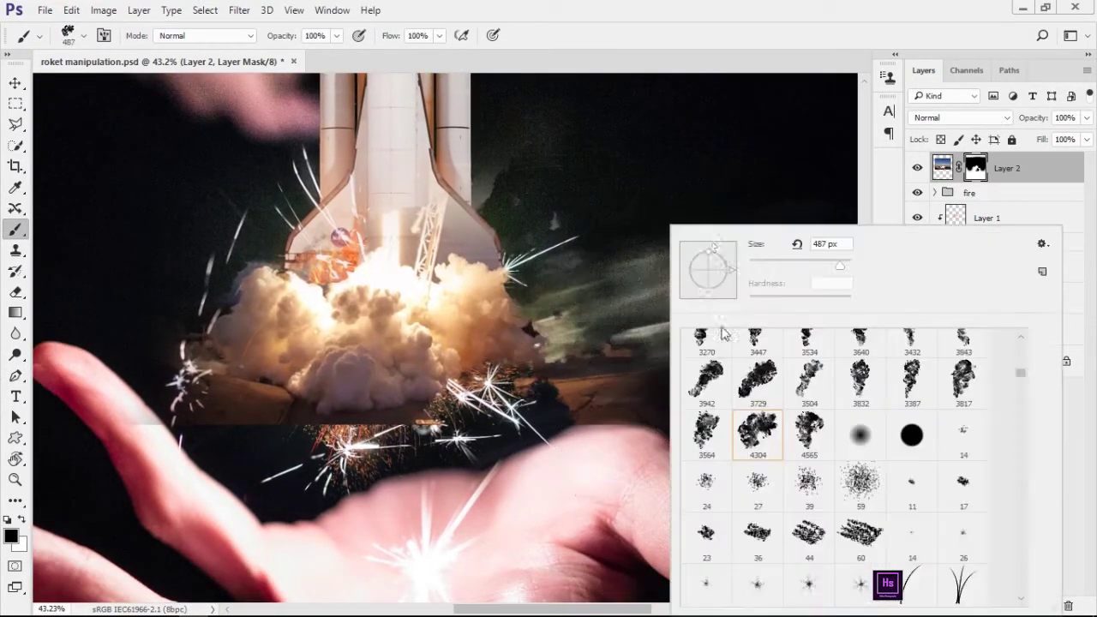
{"action": "key", "text": "Escape"}
{"action": "scroll", "coordinate": [360, 201], "scroll_direction": "up", "scroll_amount": 3}
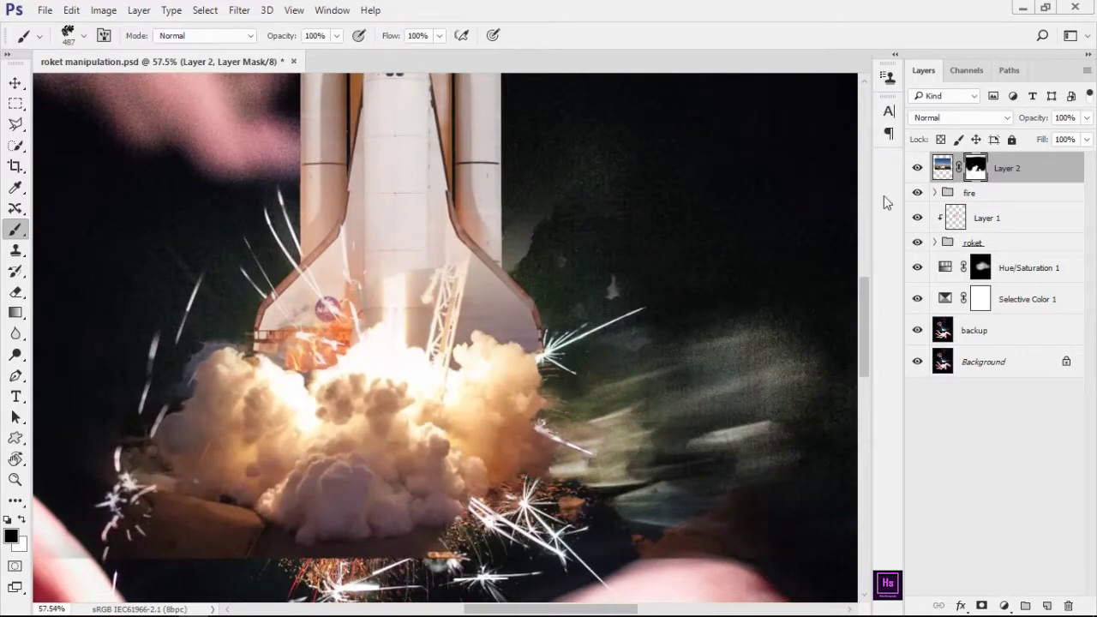
{"action": "left_click_drag", "start_coordinate": [698, 324], "coordinate": [705, 301]}
{"action": "right_click", "coordinate": [705, 302]}
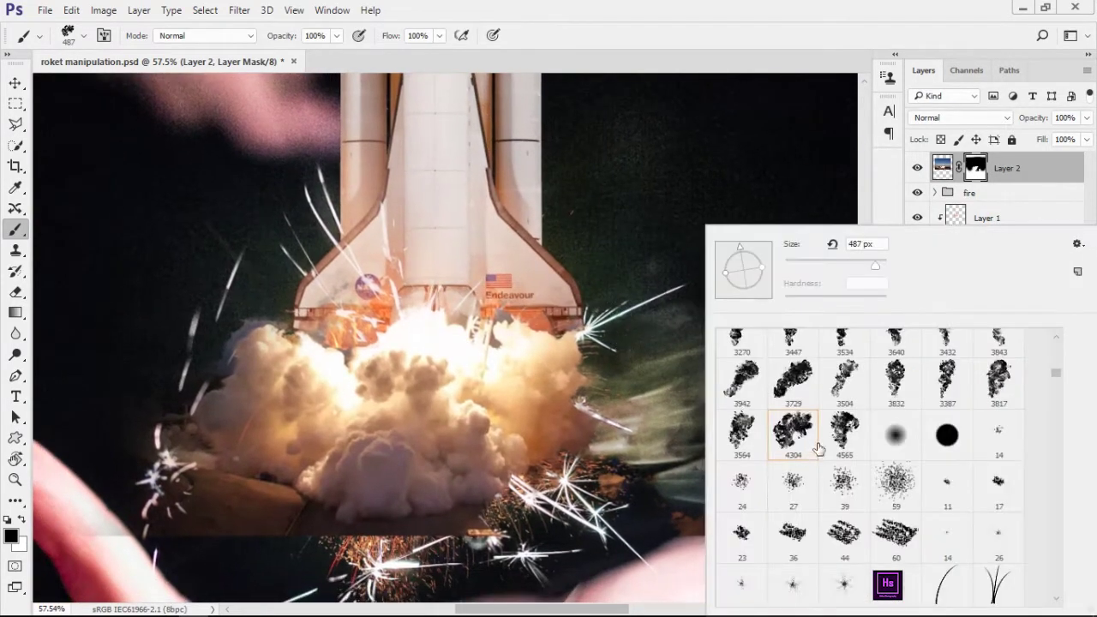
{"action": "left_click", "coordinate": [1000, 440]}
{"action": "key", "text": "Return"}
Work along the cloud's left and lower edges and switch to the 3817 smoke brush
{"action": "left_click_drag", "start_coordinate": [384, 469], "coordinate": [635, 420]}
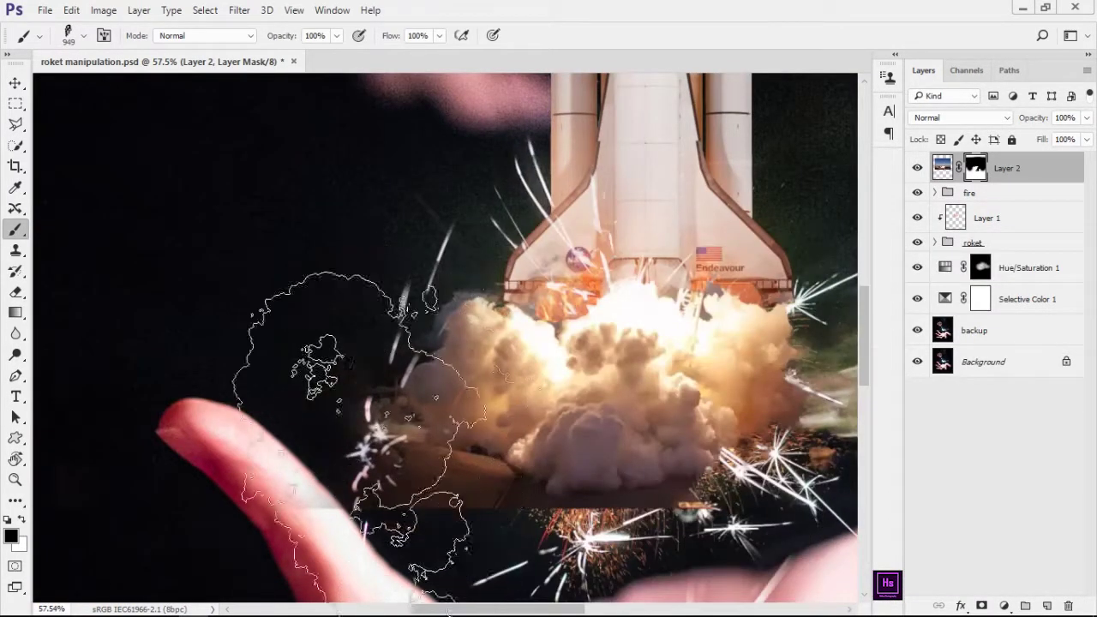
{"action": "right_click", "coordinate": [446, 391]}
{"action": "key", "text": "Escape"}
{"action": "left_click_drag", "start_coordinate": [405, 456], "coordinate": [424, 386]}
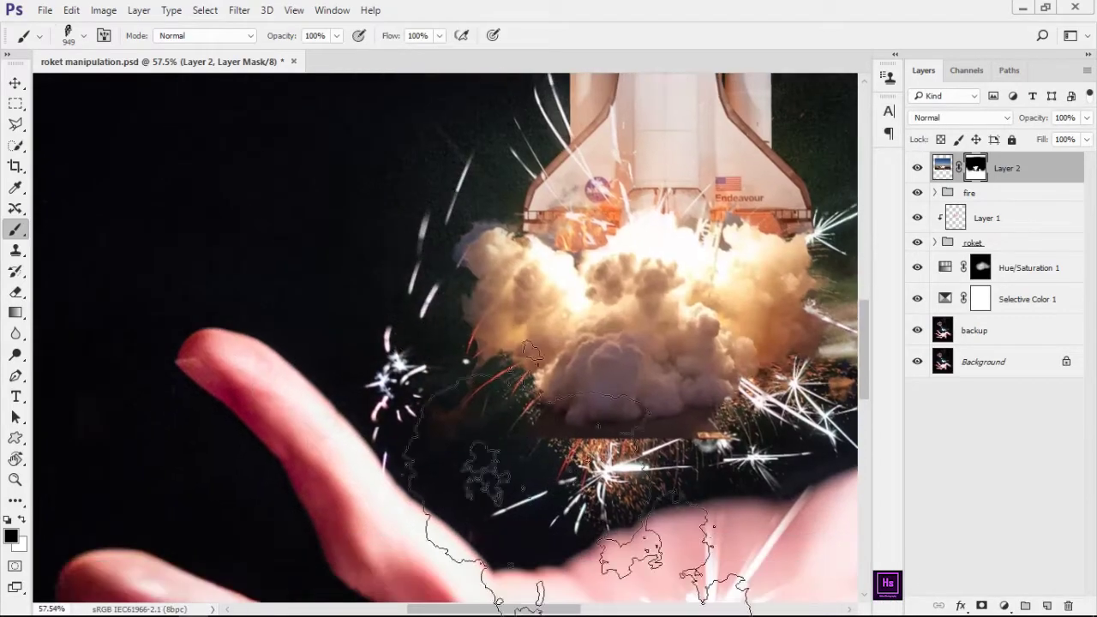
{"action": "scroll", "coordinate": [476, 446], "scroll_direction": "up", "scroll_amount": 2, "text": "alt"}
{"action": "right_click", "coordinate": [558, 231]}
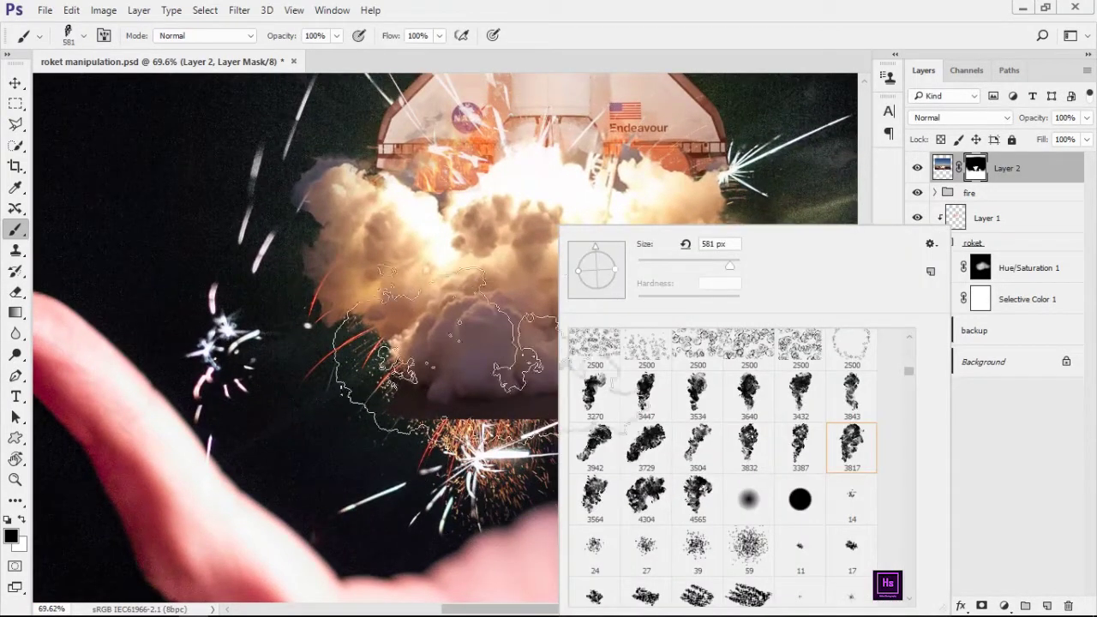
{"action": "key", "text": "Escape"}
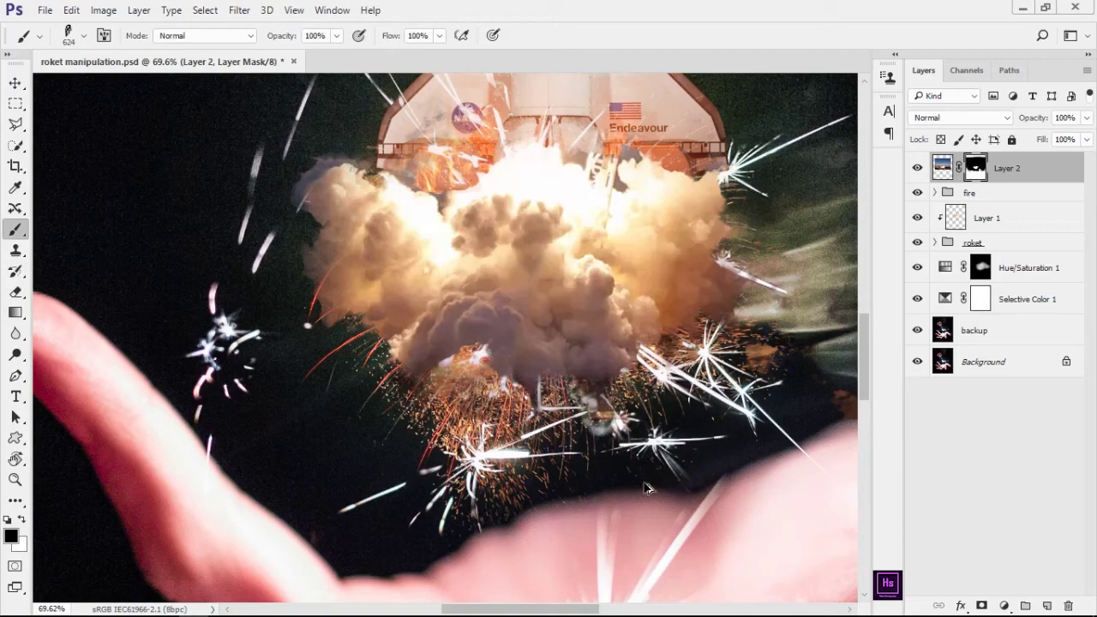
{"action": "right_click", "coordinate": [542, 225]}
{"action": "double_click", "coordinate": [784, 384]}
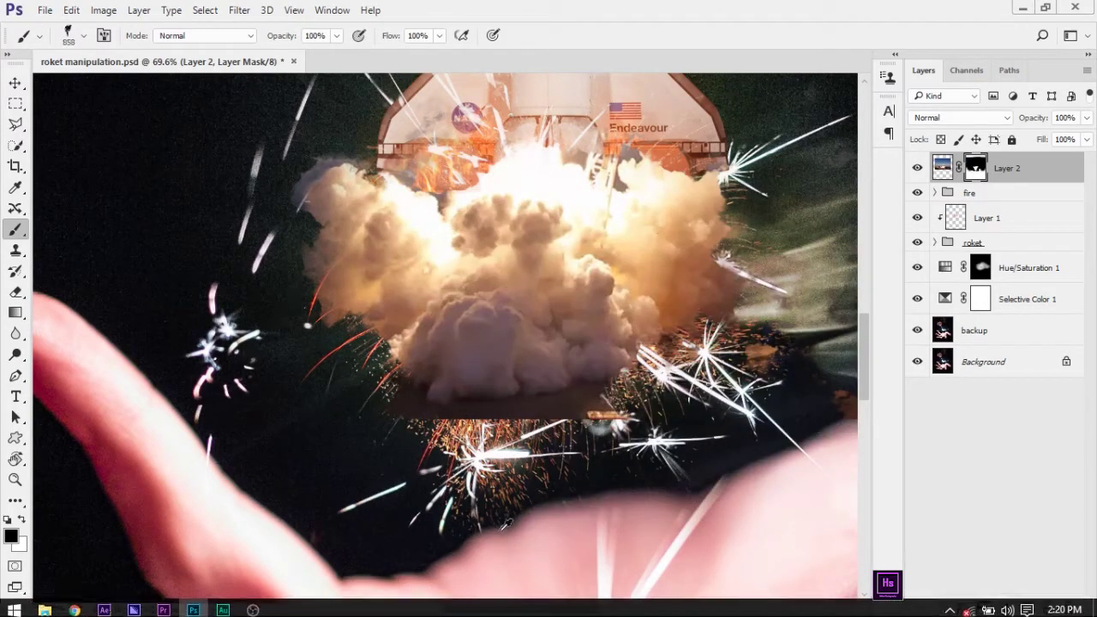
Mask smoke on Layer 2 around the rocket and cloud's left side, undoing an accidental duplicate
{"action": "left_click_drag", "start_coordinate": [515, 488], "coordinate": [570, 445]}
{"action": "scroll", "coordinate": [514, 428], "scroll_direction": "down", "scroll_amount": 3, "text": "alt"}
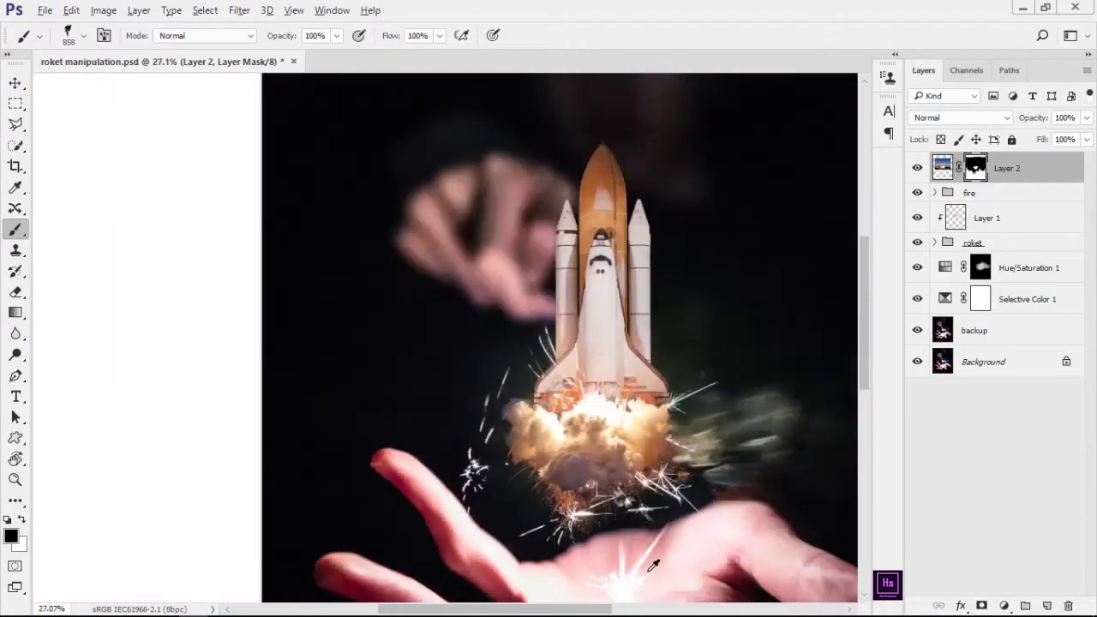
{"action": "scroll", "coordinate": [532, 377], "scroll_direction": "up", "scroll_amount": 1, "text": "alt"}
{"action": "scroll", "coordinate": [514, 377], "scroll_direction": "up", "scroll_amount": 3, "text": "alt"}
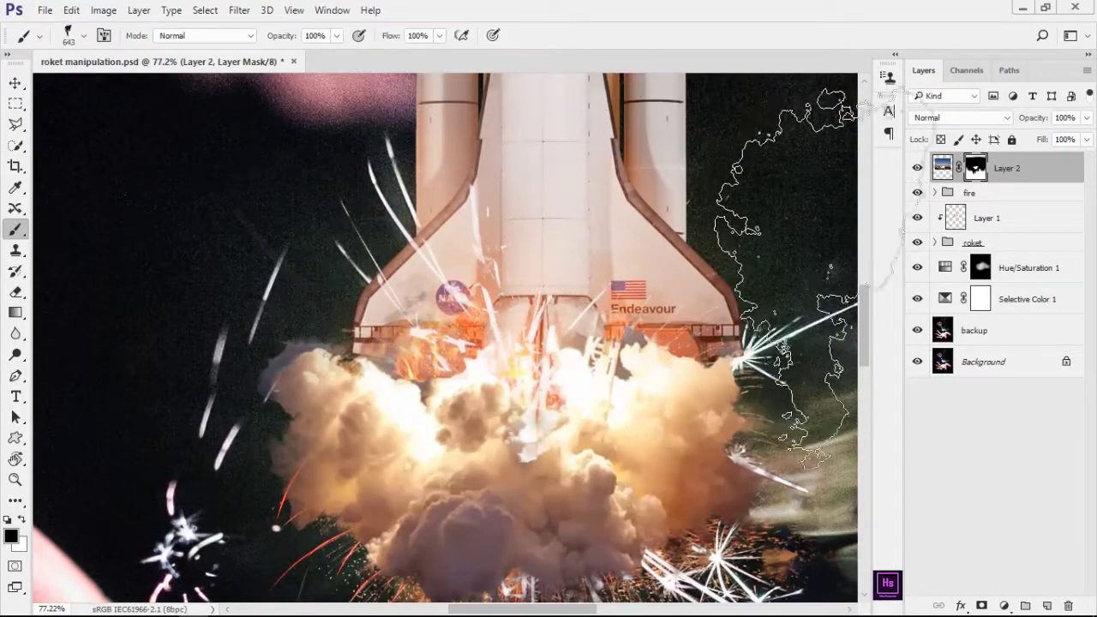
{"action": "key", "text": "ctrl+j"}
{"action": "key", "text": "ctrl+z"}
{"action": "left_click_drag", "start_coordinate": [55, 284], "coordinate": [222, 290]}
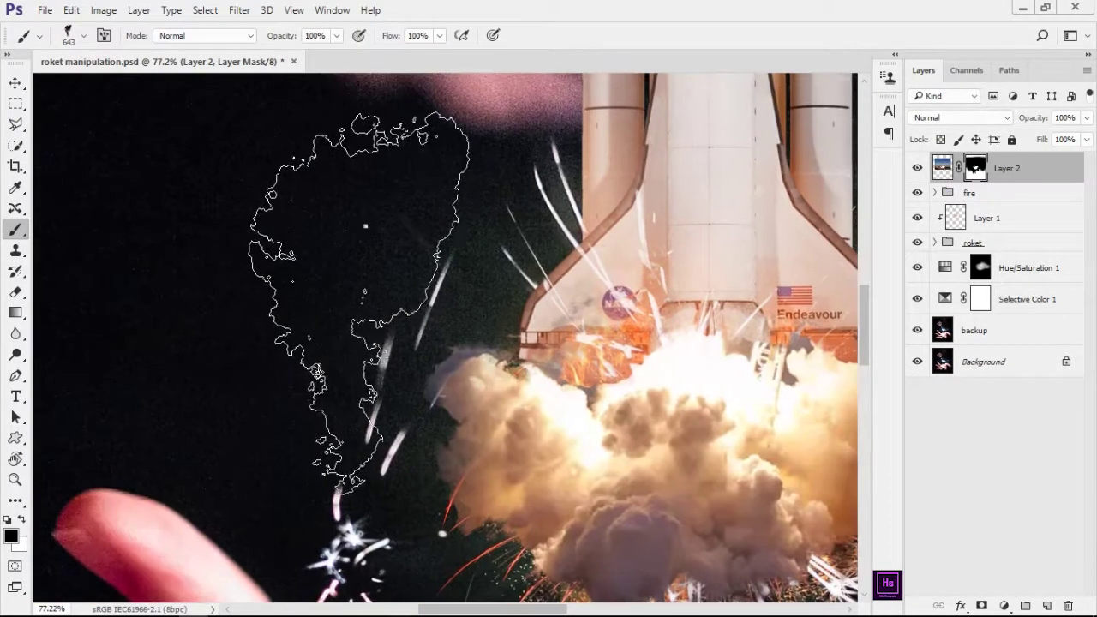
{"action": "scroll", "coordinate": [210, 356], "scroll_direction": "down", "scroll_amount": 2, "text": "alt"}
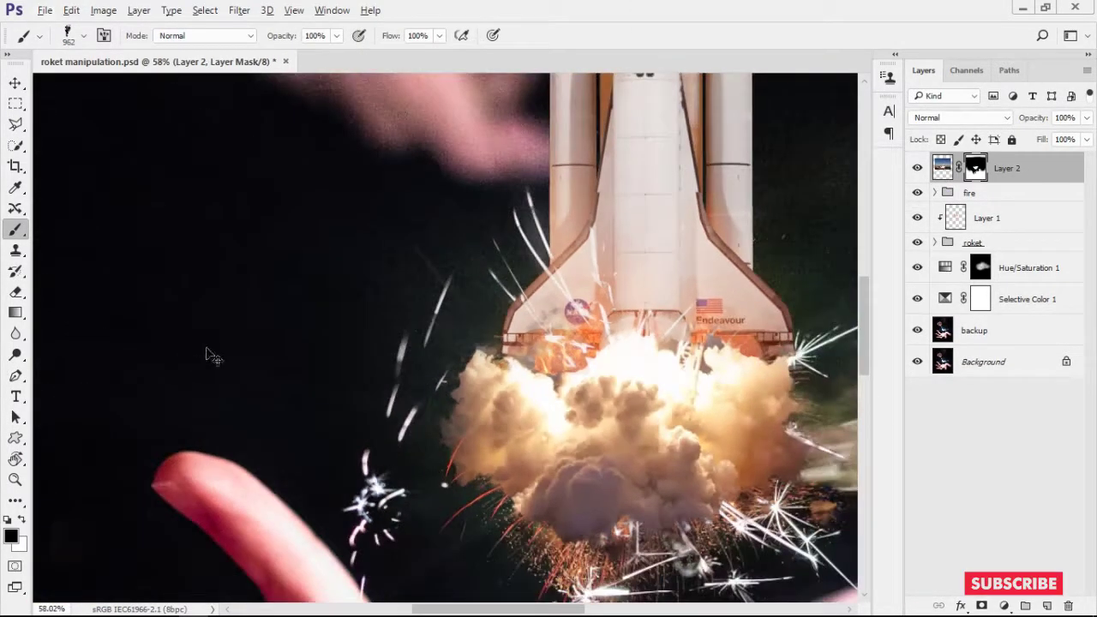
{"action": "scroll", "coordinate": [407, 351], "scroll_direction": "down", "scroll_amount": 1, "text": "alt"}
{"action": "scroll", "coordinate": [728, 448], "scroll_direction": "down", "scroll_amount": 3, "text": "alt"}
{"action": "scroll", "coordinate": [514, 343], "scroll_direction": "up", "scroll_amount": 3, "text": "alt"}
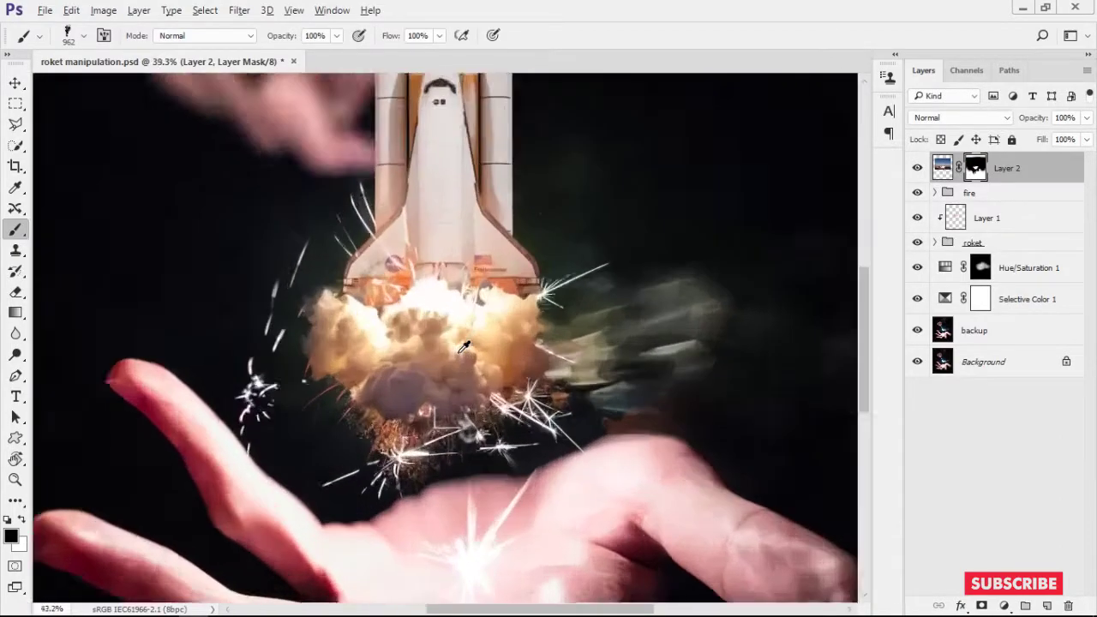
{"action": "scroll", "coordinate": [471, 268], "scroll_direction": "up", "scroll_amount": 2, "text": "alt"}
{"action": "scroll", "coordinate": [472, 269], "scroll_direction": "up", "scroll_amount": 3, "text": "alt"}
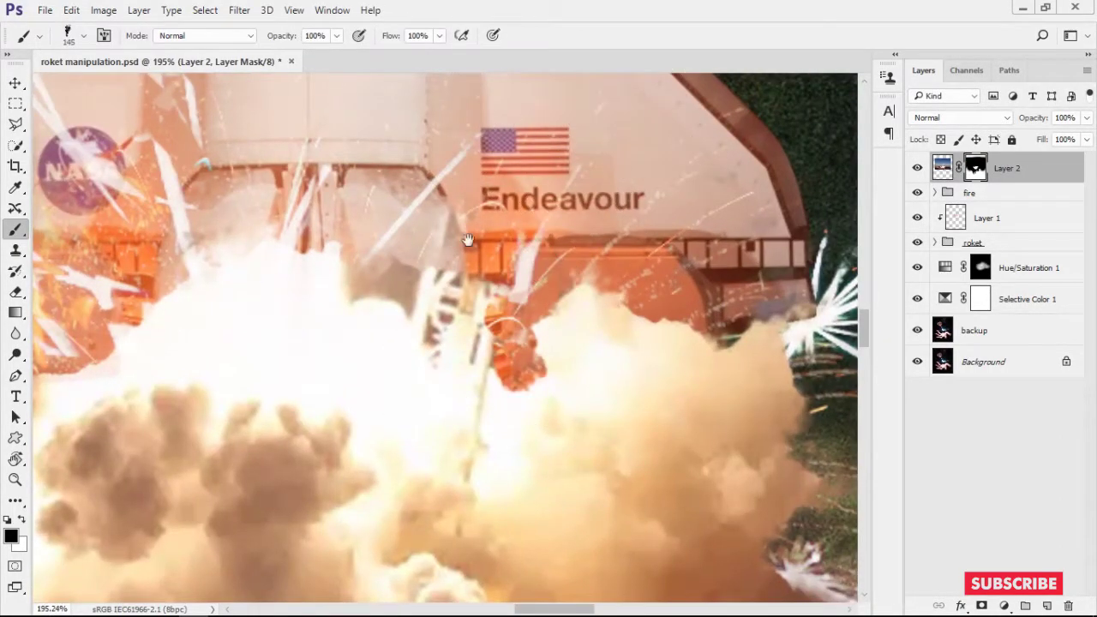
Move to the NASA logo area and switch to a different smoke brush
{"action": "left_click_drag", "start_coordinate": [468, 240], "coordinate": [815, 184]}
{"action": "scroll", "coordinate": [377, 313], "scroll_direction": "down", "scroll_amount": 2, "text": "alt"}
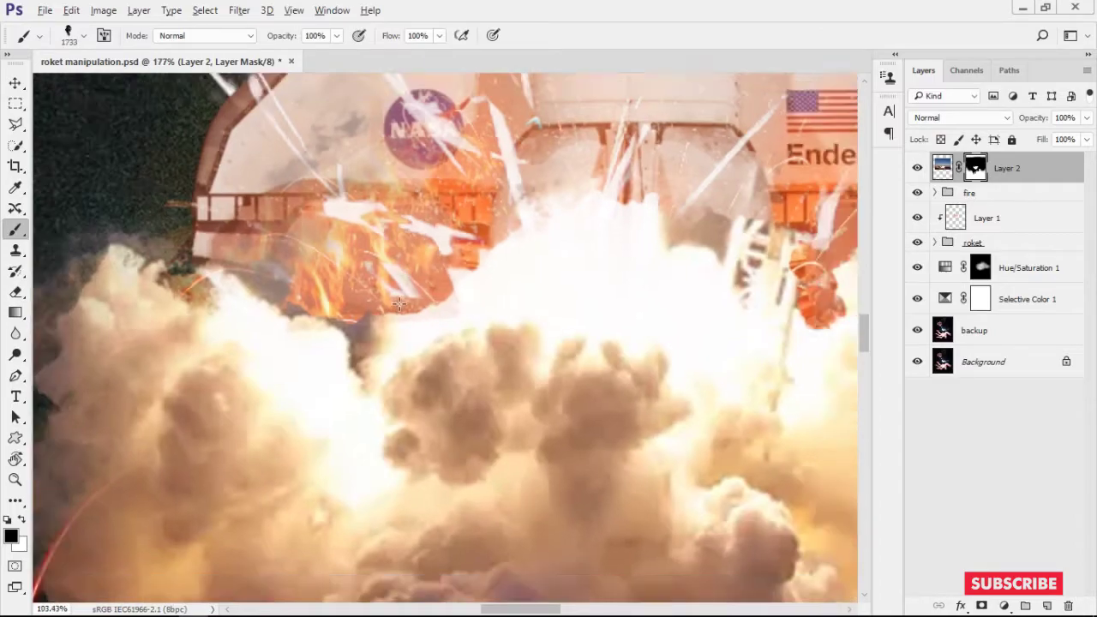
{"action": "scroll", "coordinate": [498, 306], "scroll_direction": "up", "scroll_amount": 2, "text": "alt"}
{"action": "scroll", "coordinate": [497, 306], "scroll_direction": "down", "scroll_amount": 3, "text": "alt"}
{"action": "scroll", "coordinate": [508, 332], "scroll_direction": "up", "scroll_amount": 3, "text": "alt"}
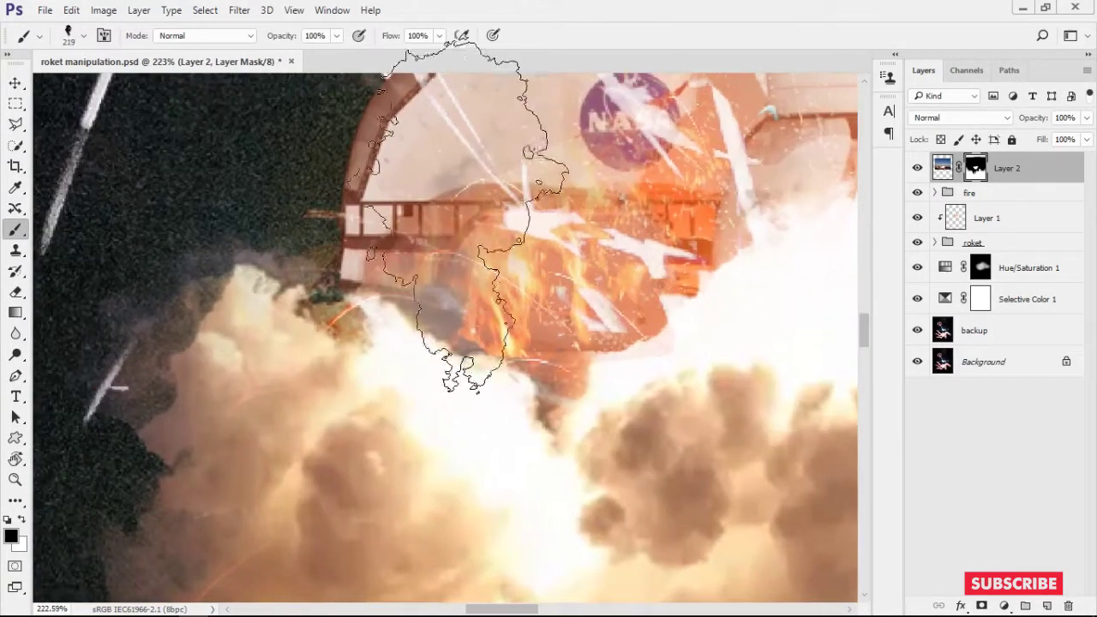
{"action": "right_click", "coordinate": [525, 221]}
{"action": "double_click", "coordinate": [634, 403]}
Clear smoke off the shuttle's wings and engines with another smoke brush, undoing a stray duplicate
{"action": "scroll", "coordinate": [686, 460], "scroll_direction": "down", "scroll_amount": 5, "text": "alt"}
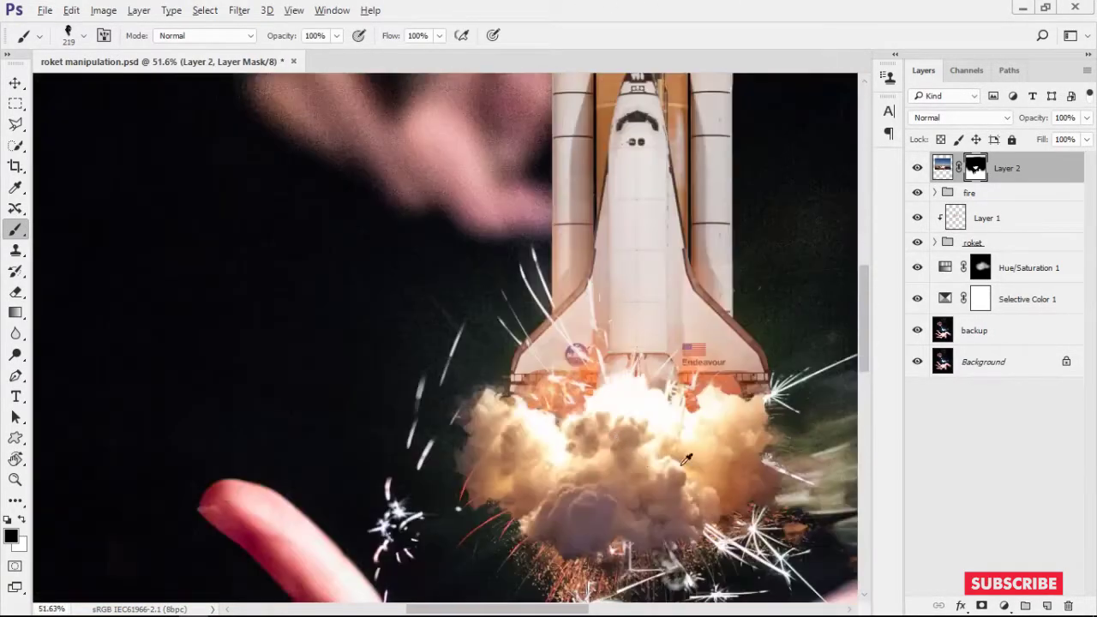
{"action": "scroll", "coordinate": [686, 461], "scroll_direction": "up", "scroll_amount": 2, "text": "alt"}
{"action": "scroll", "coordinate": [317, 514], "scroll_direction": "down", "scroll_amount": 3, "text": "alt"}
{"action": "scroll", "coordinate": [317, 514], "scroll_direction": "down", "scroll_amount": 2, "text": "alt"}
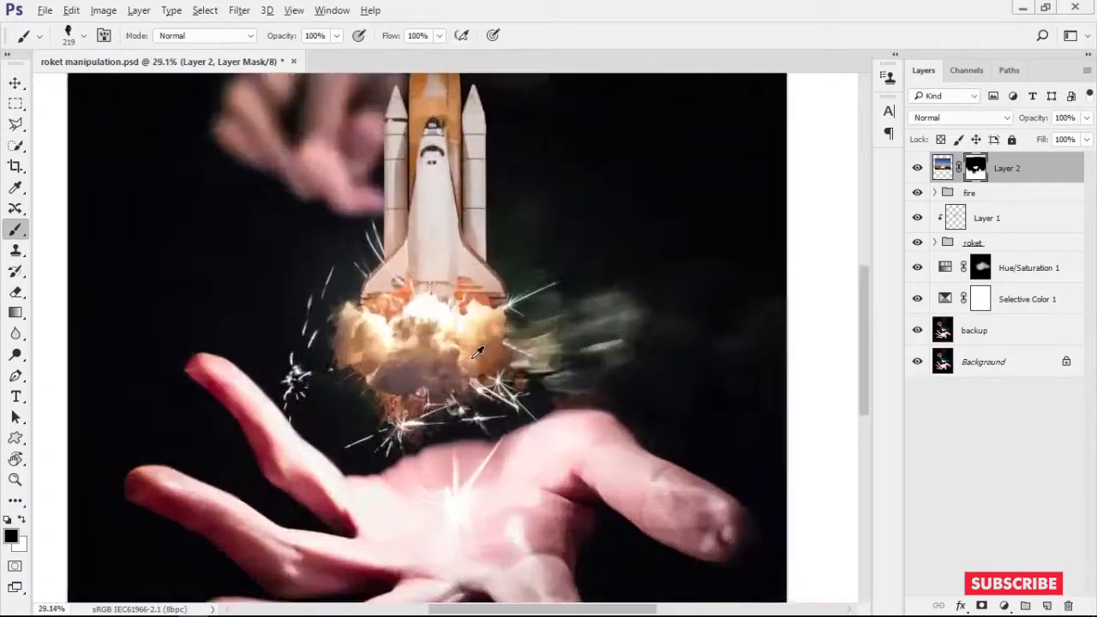
{"action": "scroll", "coordinate": [317, 514], "scroll_direction": "up", "scroll_amount": 2, "text": "alt"}
{"action": "key", "text": "ctrl+j"}
{"action": "key", "text": "ctrl+z"}
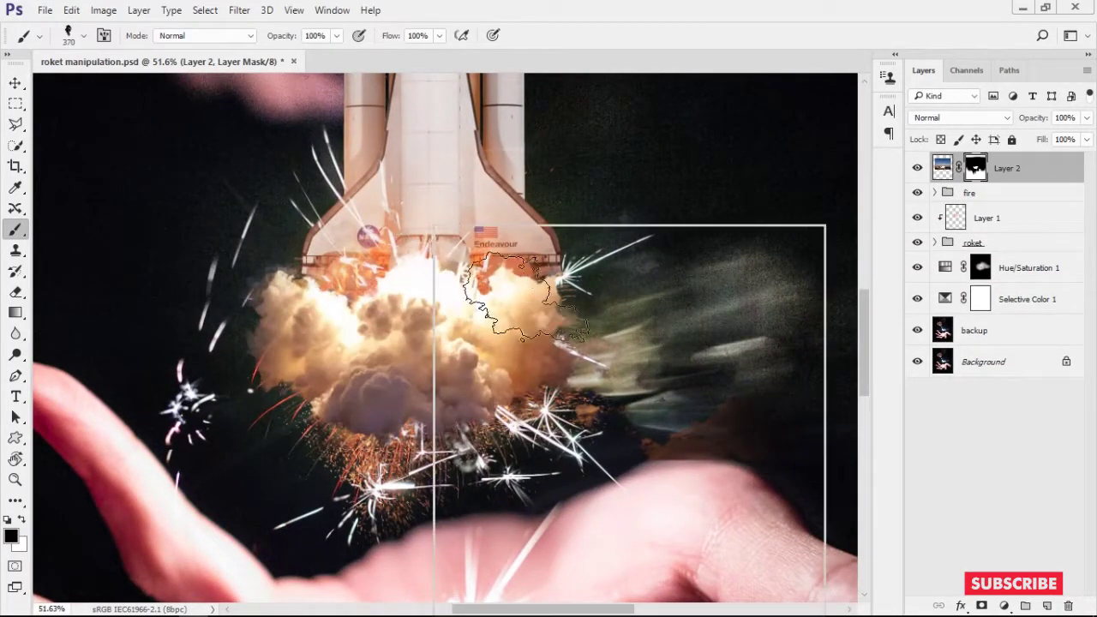
{"action": "double_click", "coordinate": [618, 458]}
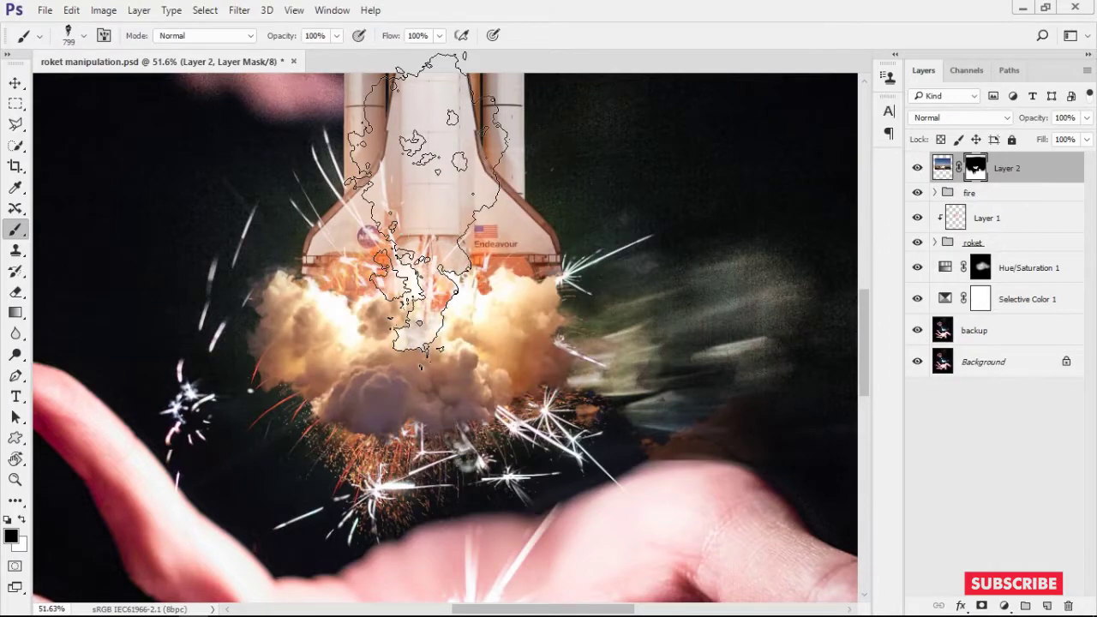
{"action": "scroll", "coordinate": [429, 210], "scroll_direction": "down", "scroll_amount": 2, "text": "alt"}
{"action": "scroll", "coordinate": [429, 210], "scroll_direction": "down", "scroll_amount": 3, "text": "alt"}
{"action": "scroll", "coordinate": [491, 309], "scroll_direction": "up", "scroll_amount": 2, "text": "alt"}
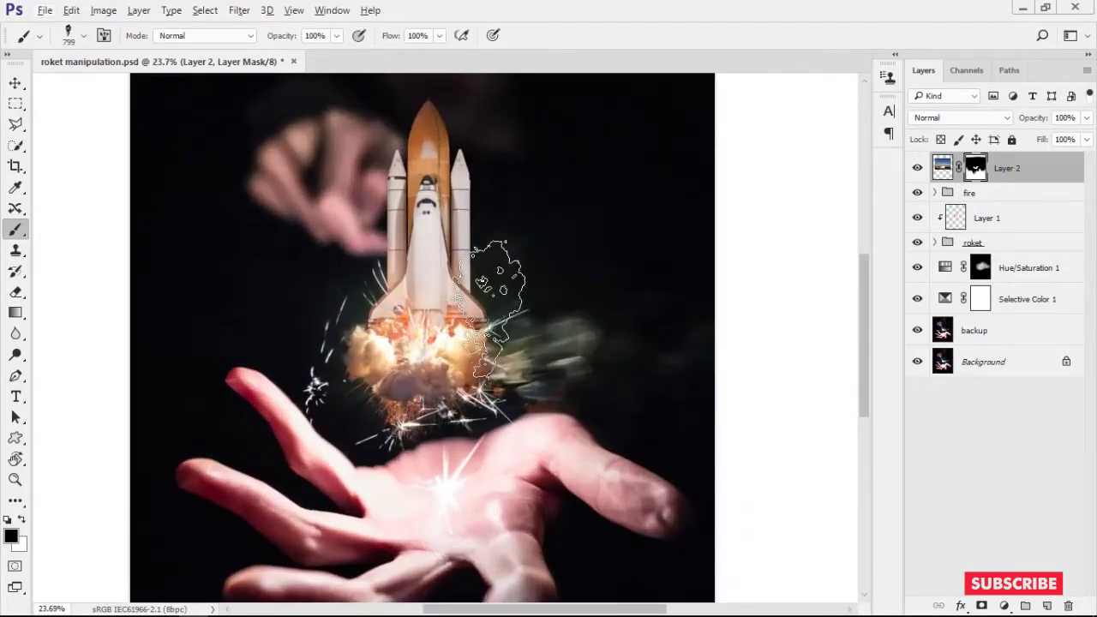
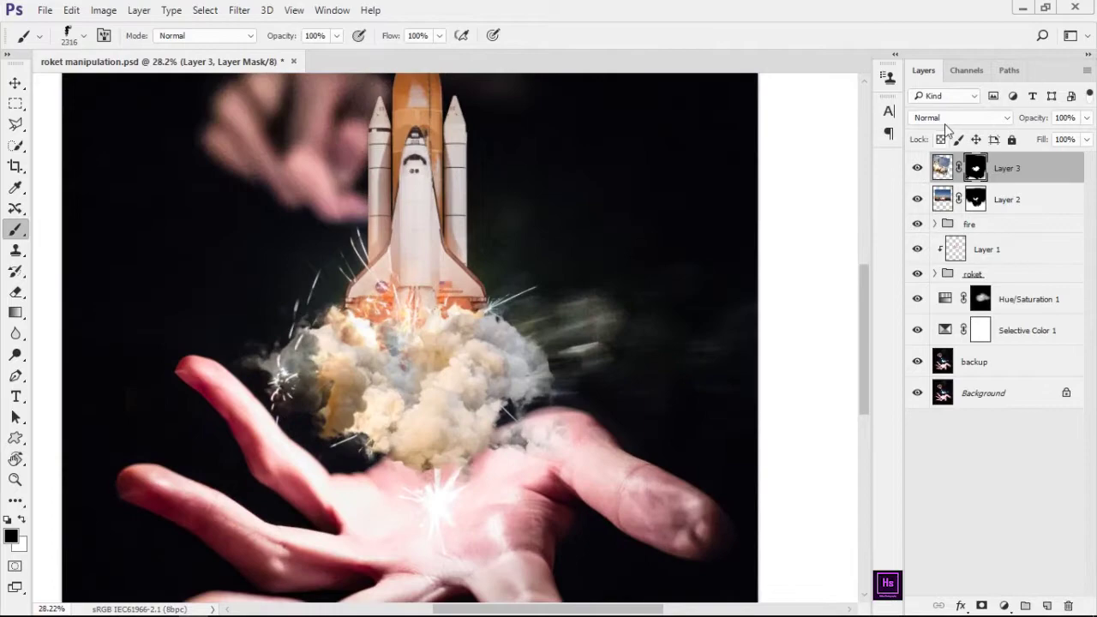
Hide the Layer 3 smoke and move the Layer 2 smoke lower under the shuttle
{"action": "scroll", "coordinate": [943, 124], "scroll_direction": "down", "scroll_amount": 5}
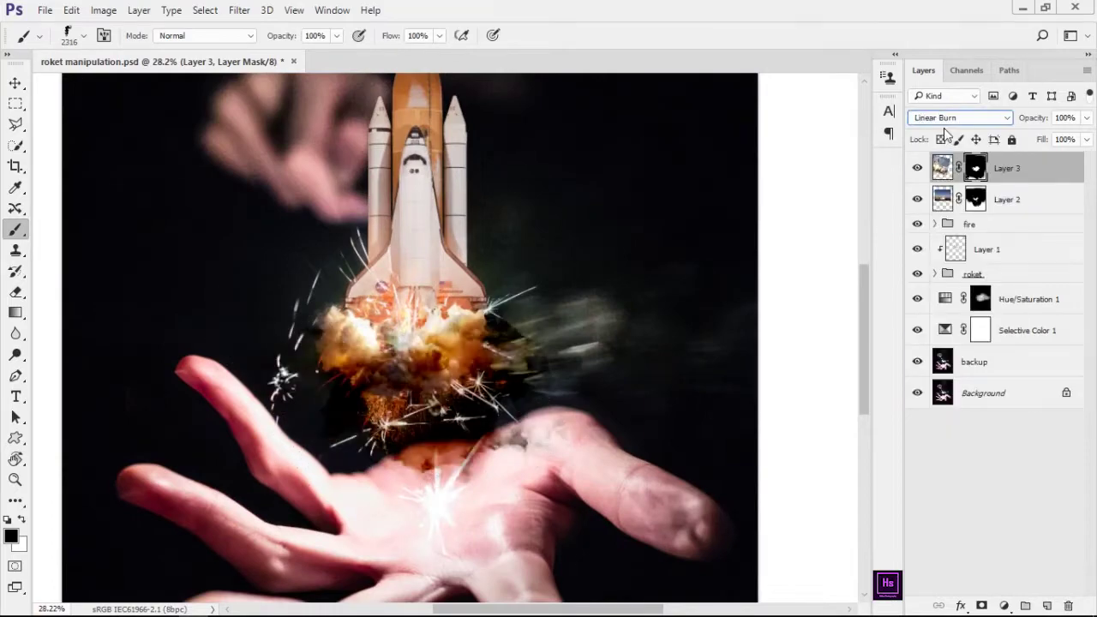
{"action": "scroll", "coordinate": [943, 124], "scroll_direction": "down", "scroll_amount": 4}
{"action": "scroll", "coordinate": [943, 125], "scroll_direction": "down", "scroll_amount": 12}
{"action": "scroll", "coordinate": [986, 117], "scroll_direction": "down", "scroll_amount": 5}
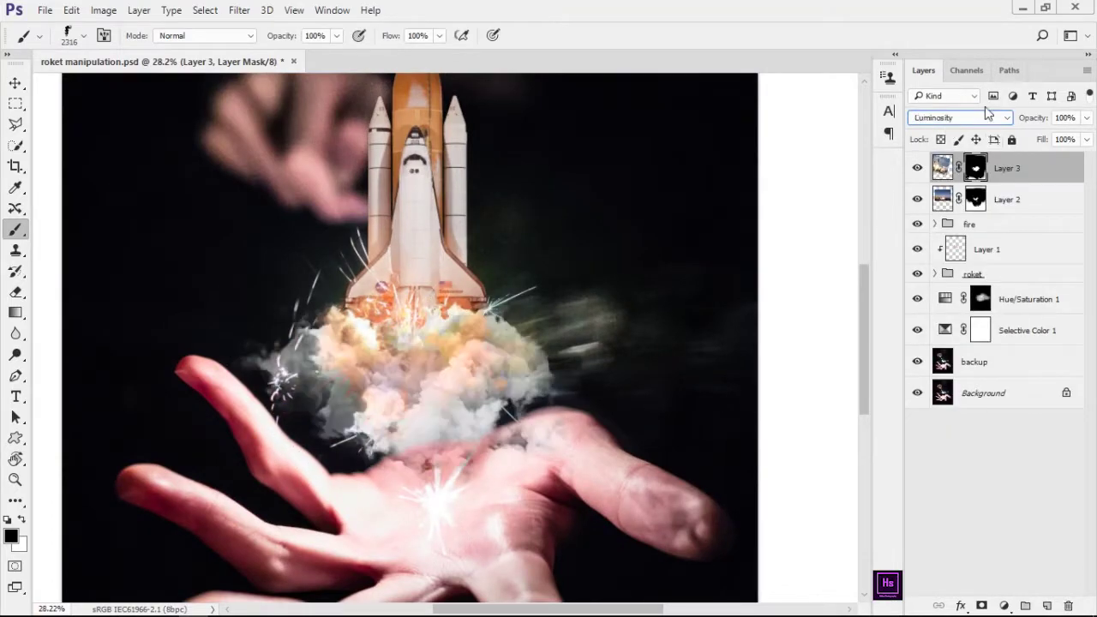
{"action": "left_click", "coordinate": [918, 168]}
{"action": "scroll", "coordinate": [585, 257], "scroll_direction": "up", "scroll_amount": 3}
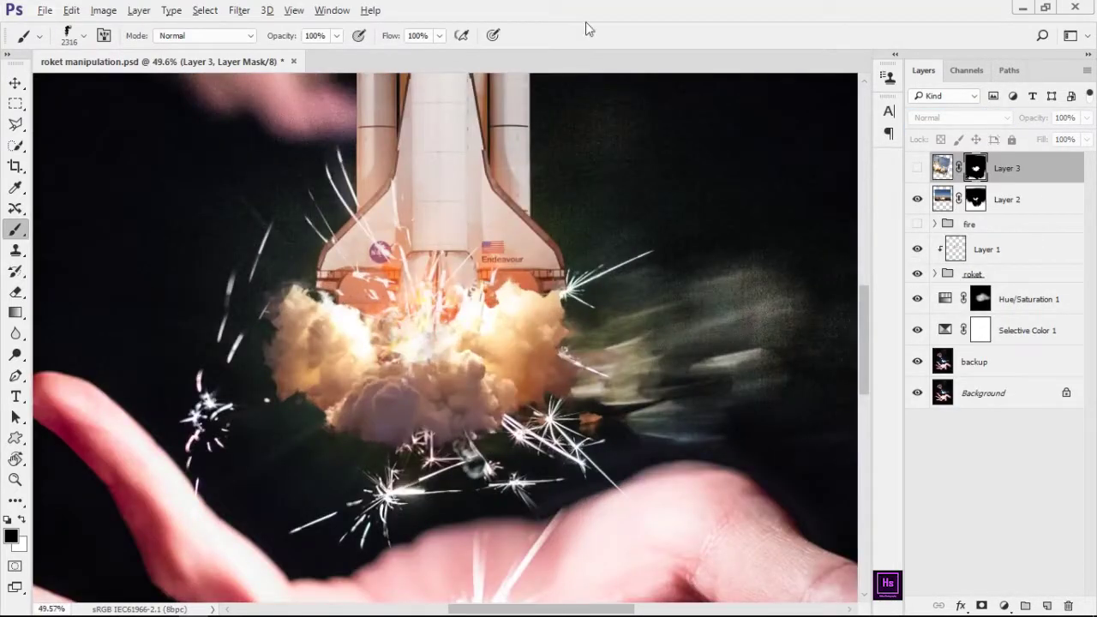
{"action": "left_click", "coordinate": [1007, 199]}
{"action": "key", "text": "ctrl+t"}
{"action": "left_click_drag", "start_coordinate": [467, 367], "coordinate": [468, 418]}
Show Layer 3 again, then rotate its smoke and reposition it under the shuttle
{"action": "left_click", "coordinate": [918, 168]}
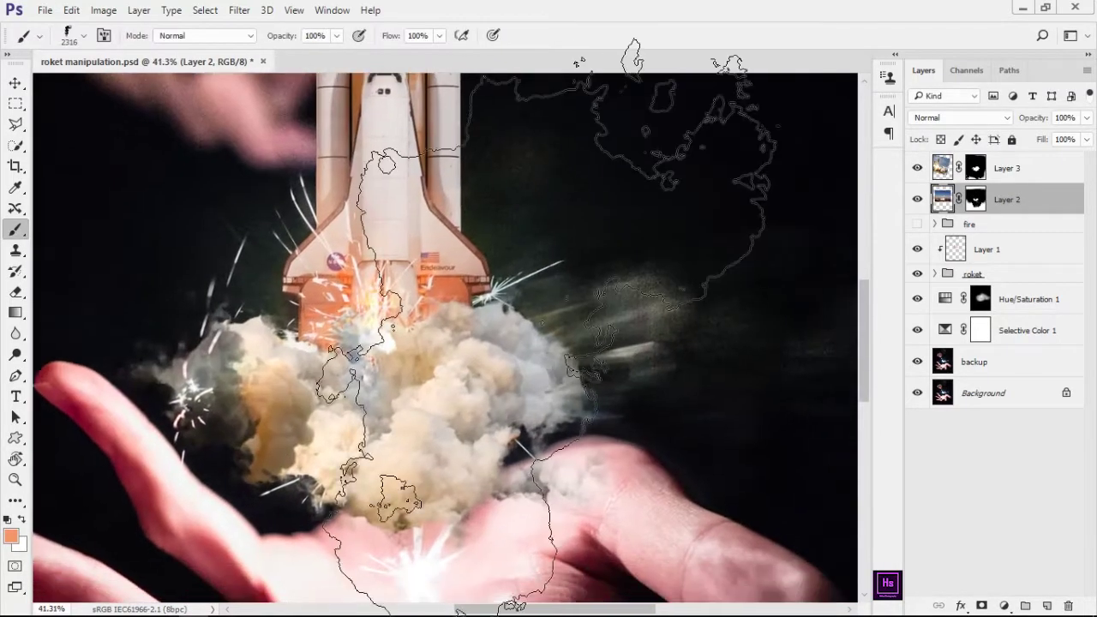
{"action": "left_click", "coordinate": [1008, 168]}
{"action": "key", "text": "ctrl+t"}
{"action": "mouse_move", "coordinate": [476, 428]}
{"action": "left_mouse_down"}
{"action": "mouse_move", "coordinate": [437, 450]}
{"action": "mouse_move", "coordinate": [458, 370]}
{"action": "left_mouse_up"}
{"action": "left_click_drag", "start_coordinate": [849, 334], "coordinate": [862, 252]}
{"action": "mouse_move", "coordinate": [389, 335]}
{"action": "left_mouse_down"}
{"action": "mouse_move", "coordinate": [392, 354]}
{"action": "mouse_move", "coordinate": [488, 367]}
{"action": "left_mouse_up"}
{"action": "key", "text": "Return"}
{"action": "key", "text": "ctrl+0"}
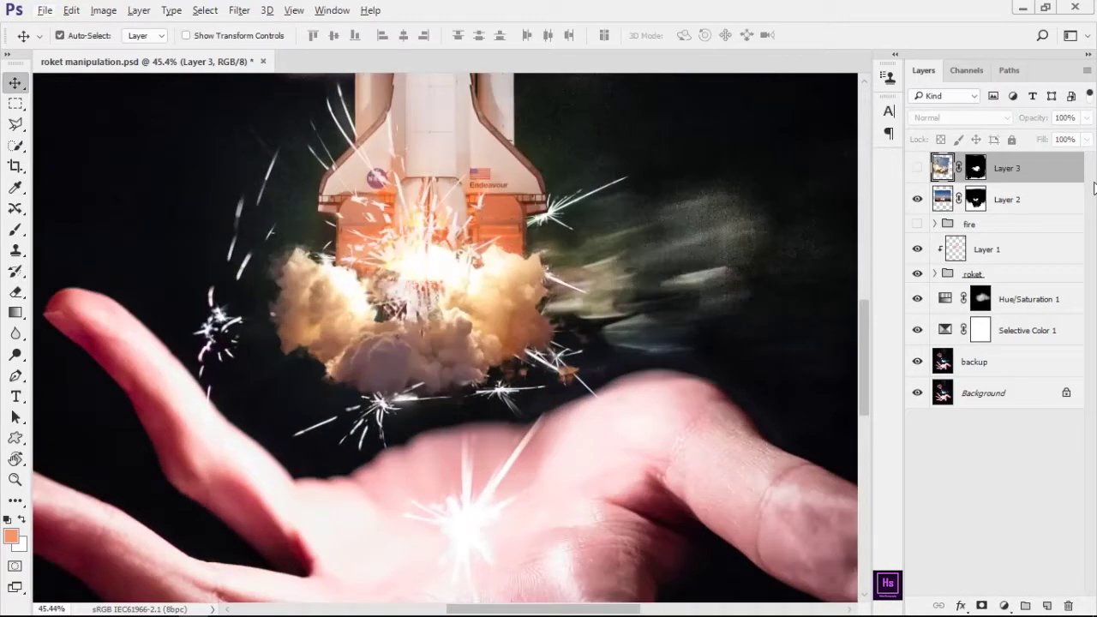
Hide Layer 3 and enlarge the Layer 2 smoke to about 122%
{"action": "left_click", "coordinate": [917, 168]}
{"action": "left_click", "coordinate": [1007, 199]}
{"action": "key", "text": "ctrl+t"}
{"action": "left_click_drag", "start_coordinate": [566, 368], "coordinate": [632, 349]}
{"action": "key", "text": "Return"}
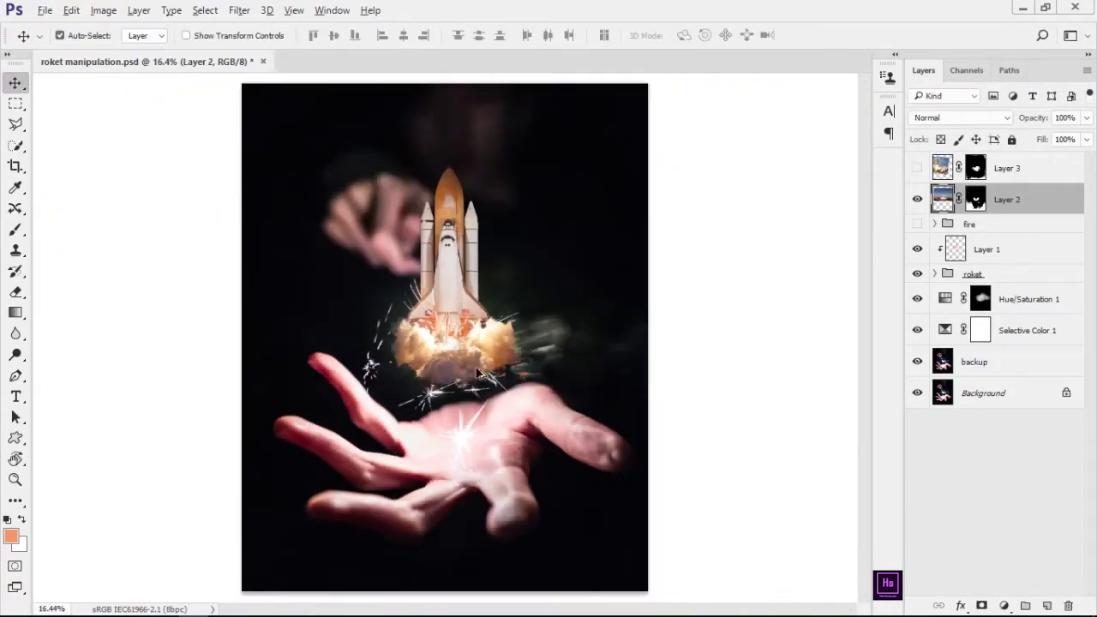
{"action": "scroll", "coordinate": [524, 305], "scroll_direction": "up", "scroll_amount": 3}
{"action": "scroll", "coordinate": [524, 305], "scroll_direction": "up", "scroll_amount": 2}
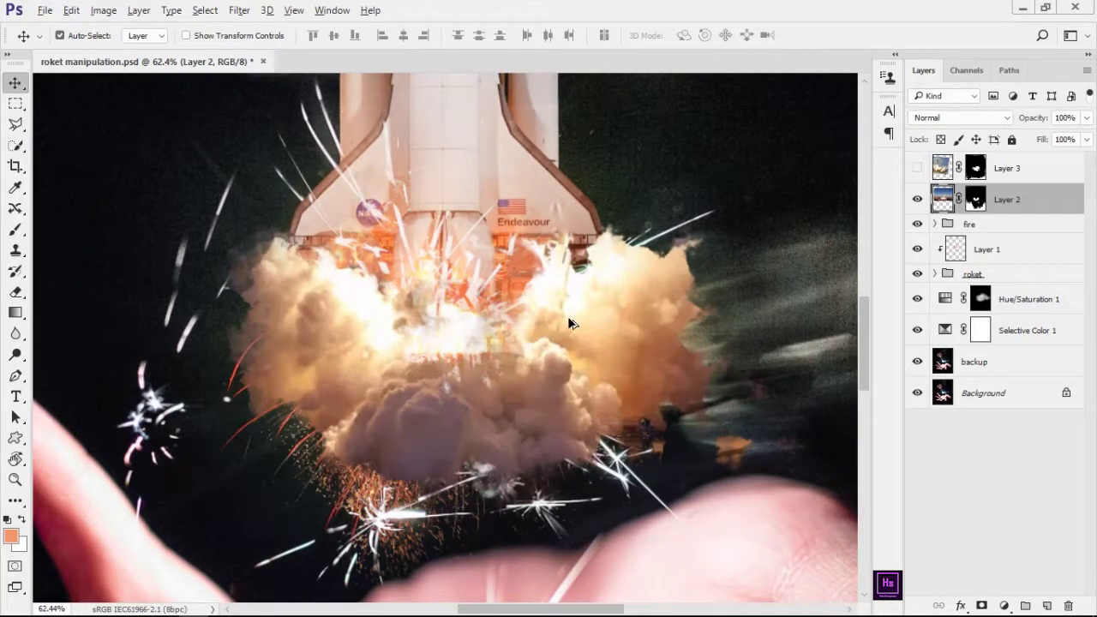
{"action": "scroll", "coordinate": [567, 316], "scroll_direction": "down", "scroll_amount": 2}
Duplicate Layer 2, move the copy below the roket group and shrink it to about 89%
{"action": "key", "text": "ctrl+j"}
{"action": "left_click_drag", "start_coordinate": [1020, 199], "coordinate": [1022, 320]}
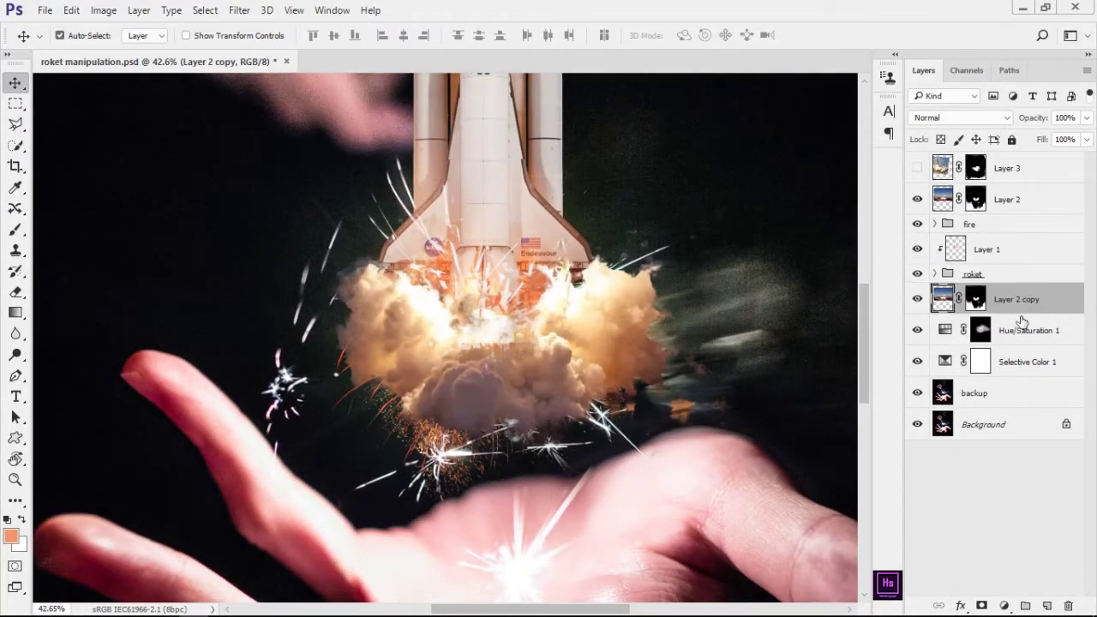
{"action": "key", "text": "ctrl+t"}
{"action": "key", "text": "ctrl+0"}
{"action": "left_click_drag", "start_coordinate": [653, 419], "coordinate": [598, 357]}
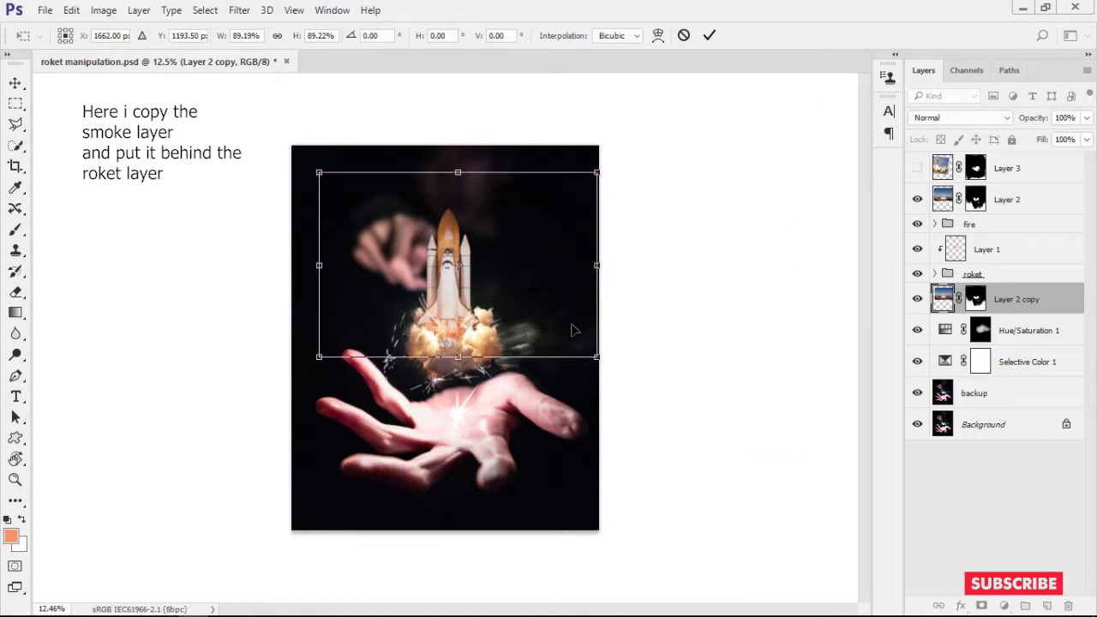
{"action": "scroll", "coordinate": [574, 330], "scroll_direction": "up", "scroll_amount": 5}
{"action": "scroll", "coordinate": [541, 305], "scroll_direction": "down", "scroll_amount": 2}
{"action": "scroll", "coordinate": [686, 309], "scroll_direction": "down", "scroll_amount": 2}
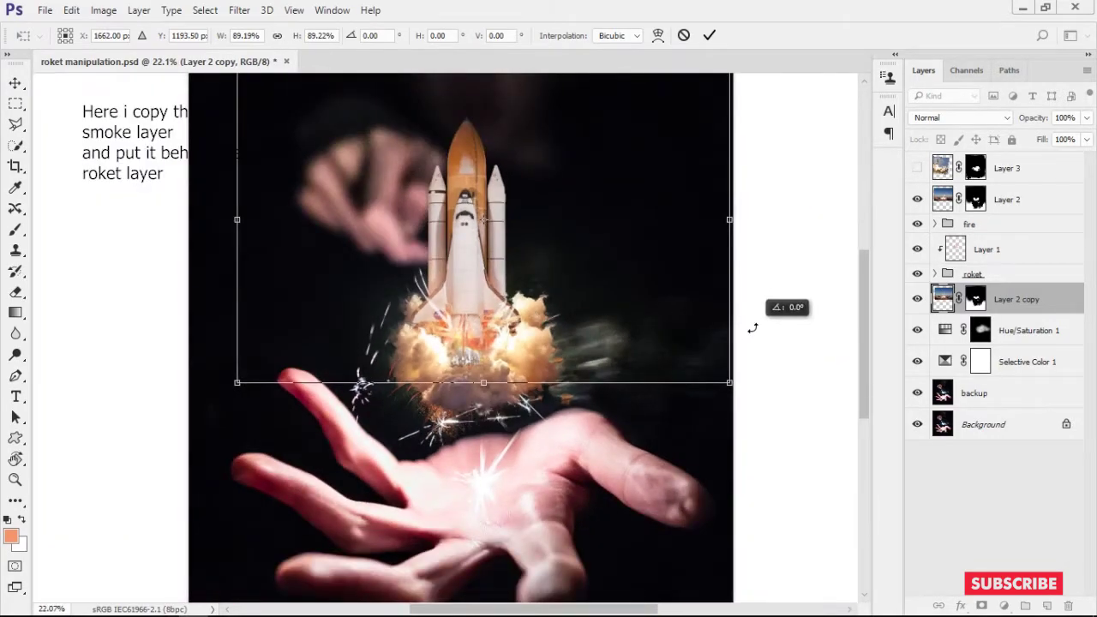
{"action": "left_click_drag", "start_coordinate": [621, 316], "coordinate": [612, 316]}
Nudge the smoke copy into place, keep 0° rotation, and flip it horizontally
{"action": "left_click_drag", "start_coordinate": [696, 294], "coordinate": [664, 265]}
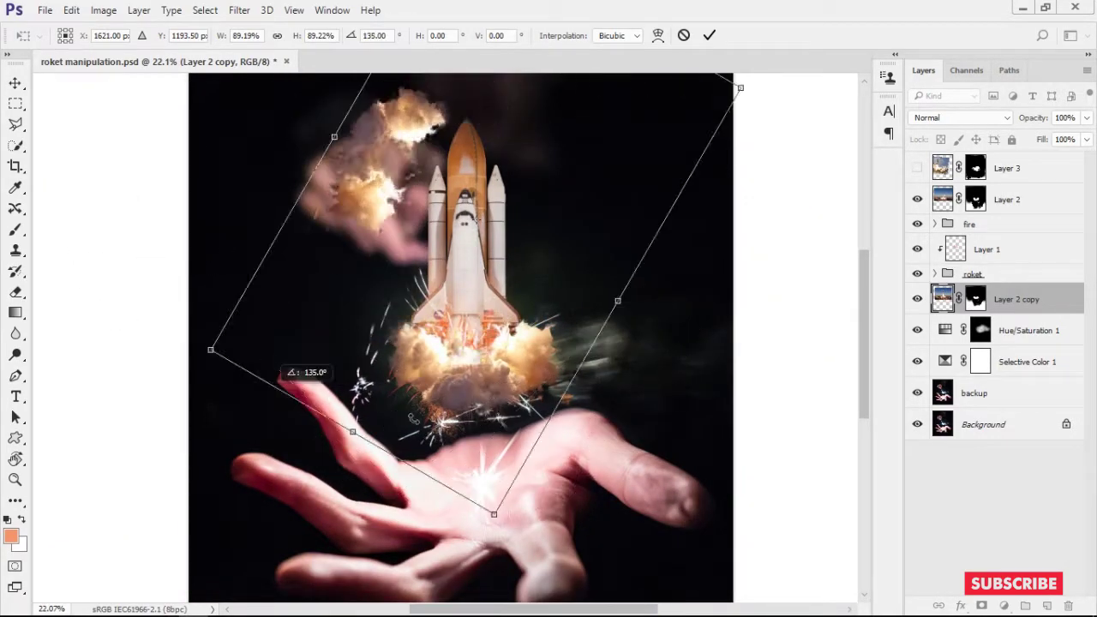
{"action": "left_click_drag", "start_coordinate": [518, 306], "coordinate": [535, 319]}
{"action": "right_click", "coordinate": [571, 289]}
{"action": "left_click", "coordinate": [609, 529]}
{"action": "key", "text": "Return"}
Expand the roket group and select its Background copy 2 layer
{"action": "scroll", "coordinate": [474, 326], "scroll_direction": "up", "scroll_amount": 1}
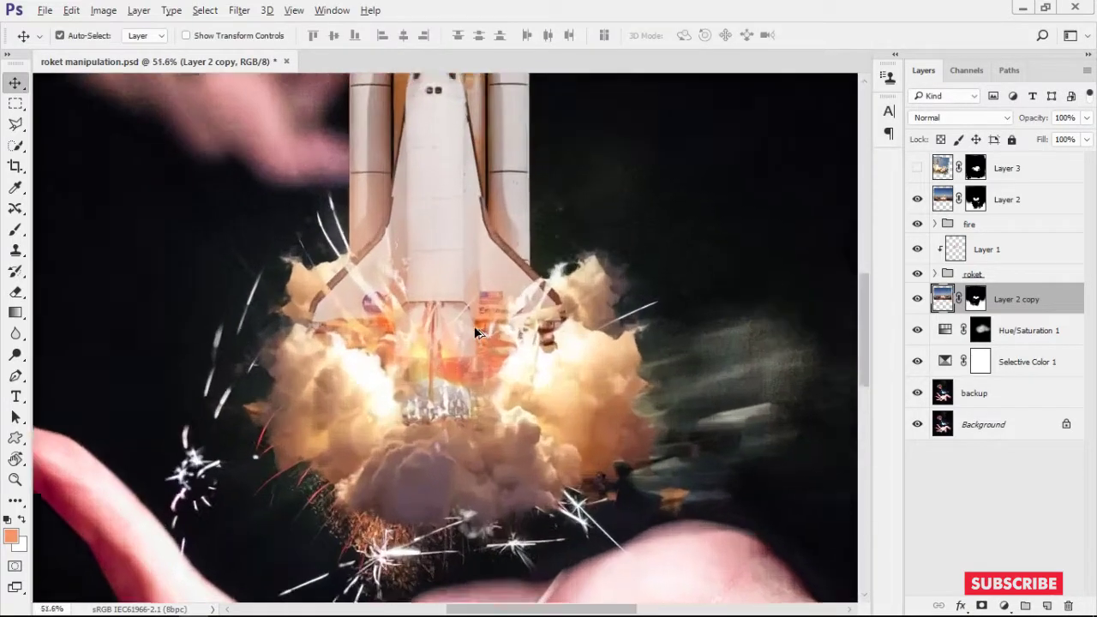
{"action": "scroll", "coordinate": [527, 335], "scroll_direction": "up", "scroll_amount": 1}
{"action": "scroll", "coordinate": [531, 334], "scroll_direction": "up", "scroll_amount": 1}
{"action": "scroll", "coordinate": [517, 334], "scroll_direction": "up", "scroll_amount": 1}
{"action": "scroll", "coordinate": [516, 334], "scroll_direction": "up", "scroll_amount": 1}
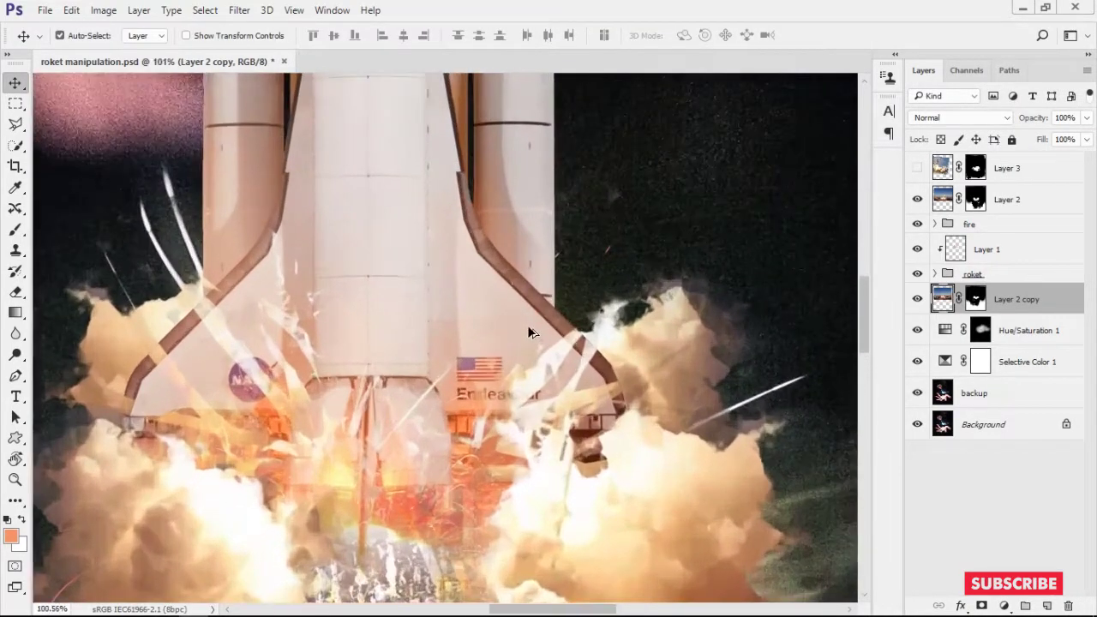
{"action": "scroll", "coordinate": [528, 325], "scroll_direction": "up", "scroll_amount": 1}
{"action": "left_click_drag", "start_coordinate": [591, 383], "coordinate": [603, 362]}
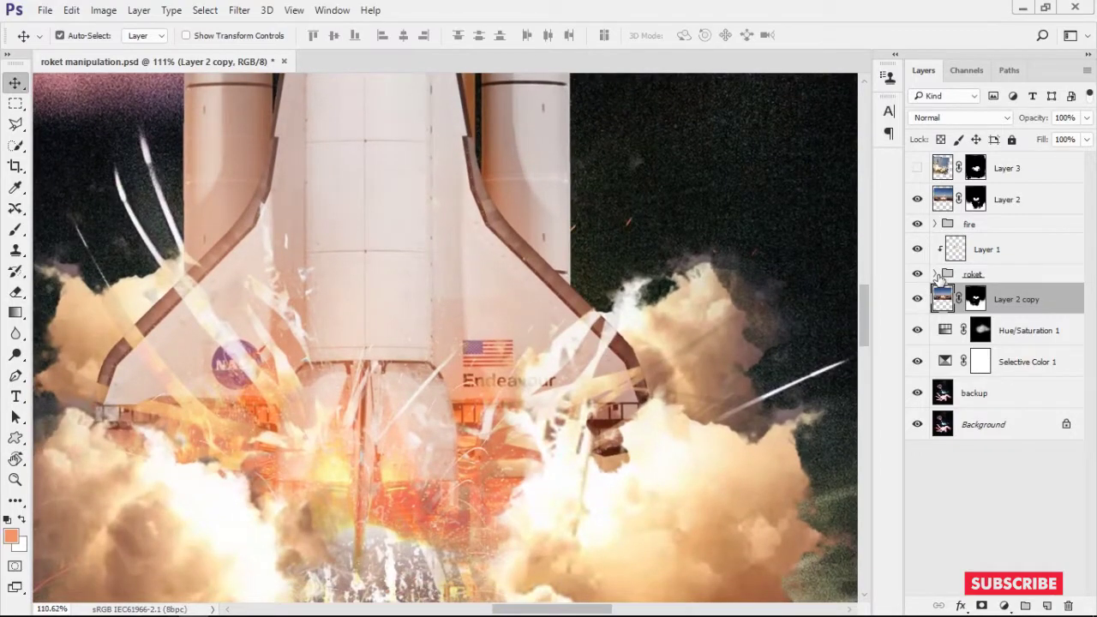
{"action": "left_click", "coordinate": [935, 273]}
{"action": "left_click", "coordinate": [1024, 312]}
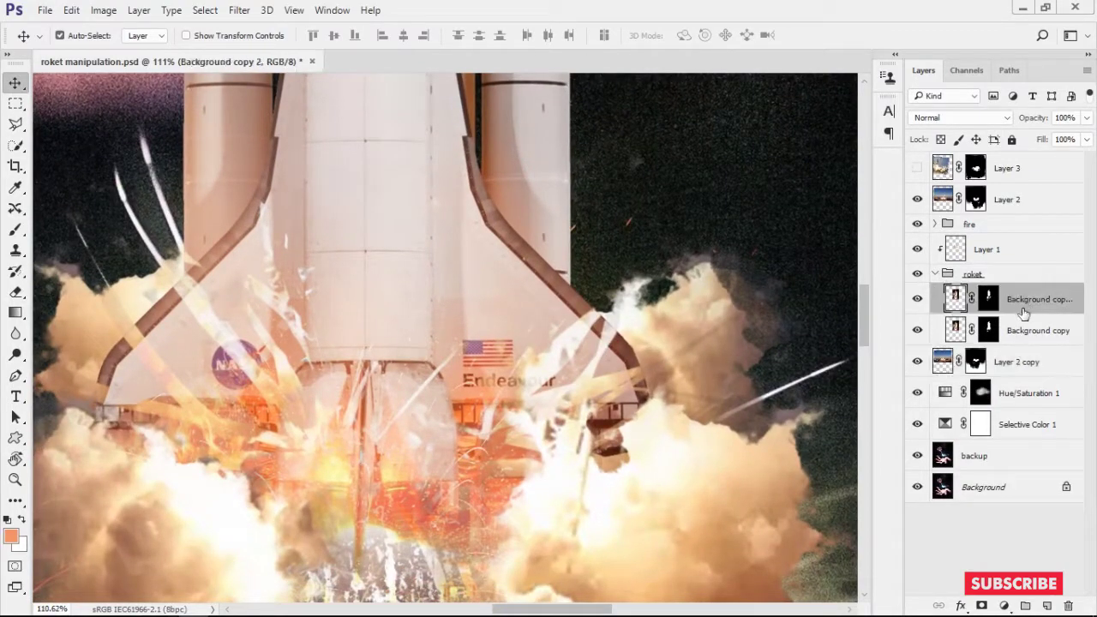
Add a new empty Layer 4 inside the roket group
{"action": "left_click", "coordinate": [1044, 603]}
{"action": "scroll", "coordinate": [763, 362], "scroll_direction": "down", "scroll_amount": 1}
{"action": "key", "text": "alt+s"}
{"action": "left_click", "coordinate": [492, 272]}
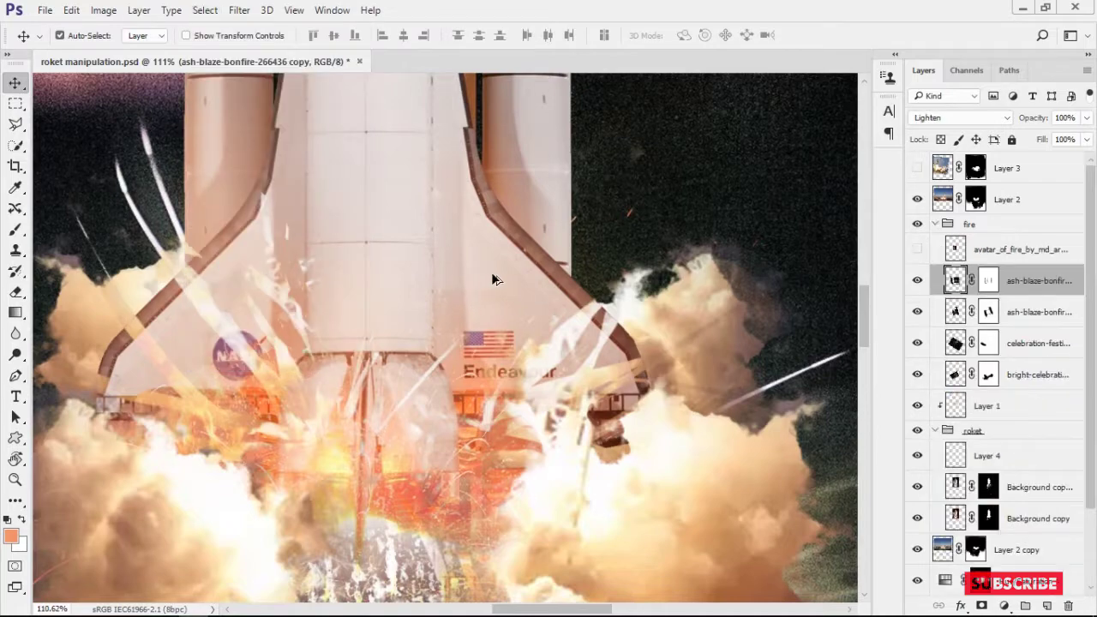
{"action": "key", "text": "alt+s"}
{"action": "key", "text": "Escape"}
Use the Clone Stamp with a smaller brush, sampling the clean wing edge as source
{"action": "left_click", "coordinate": [17, 250]}
{"action": "scroll", "coordinate": [515, 352], "scroll_direction": "up", "scroll_amount": 3, "text": "alt"}
{"action": "scroll", "coordinate": [526, 356], "scroll_direction": "up", "scroll_amount": 3, "text": "alt"}
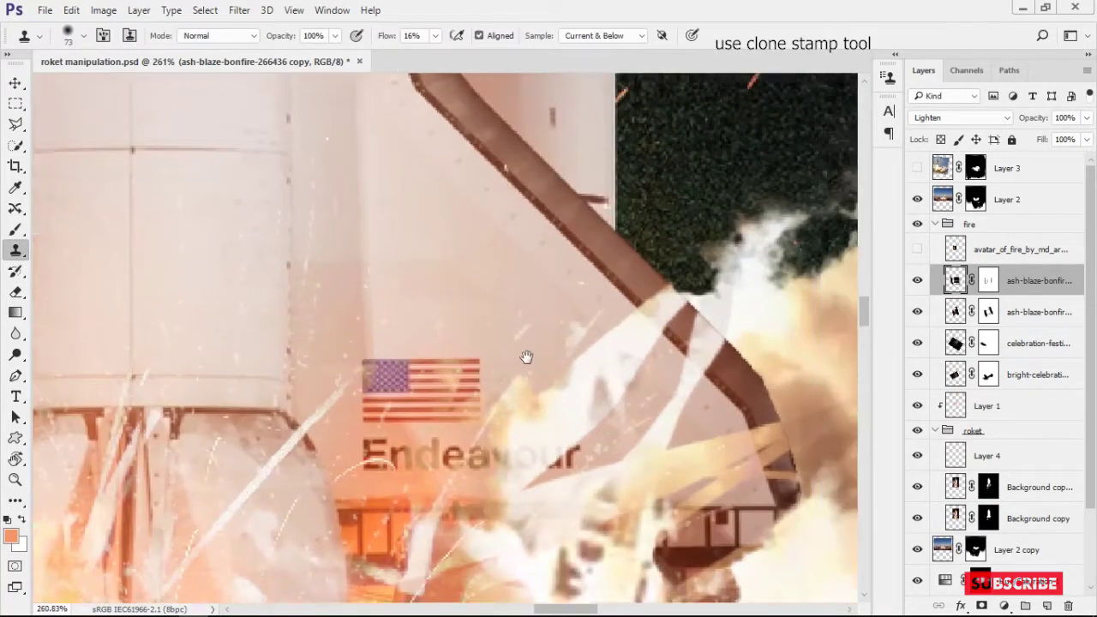
{"action": "scroll", "coordinate": [526, 357], "scroll_direction": "up", "scroll_amount": 2, "text": "alt"}
{"action": "scroll", "coordinate": [551, 306], "scroll_direction": "up", "scroll_amount": 2, "text": "alt"}
{"action": "key", "text": "bracketleft"}
{"action": "key", "text": "bracketleft"}
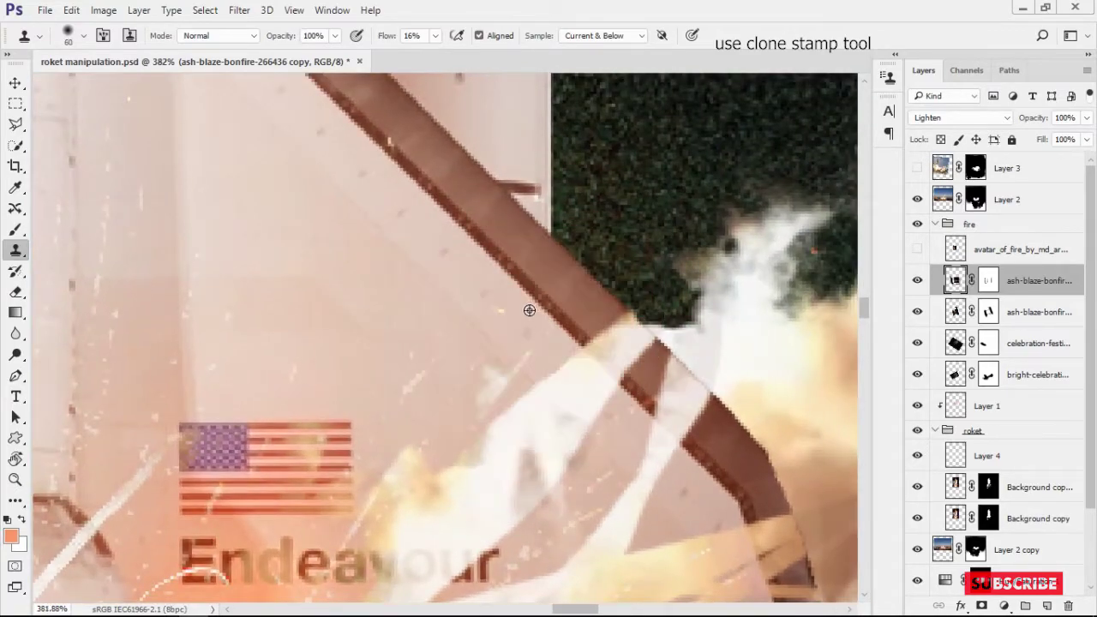
{"action": "left_click", "coordinate": [529, 311], "text": "alt"}
{"action": "left_click", "coordinate": [494, 229], "text": "alt"}
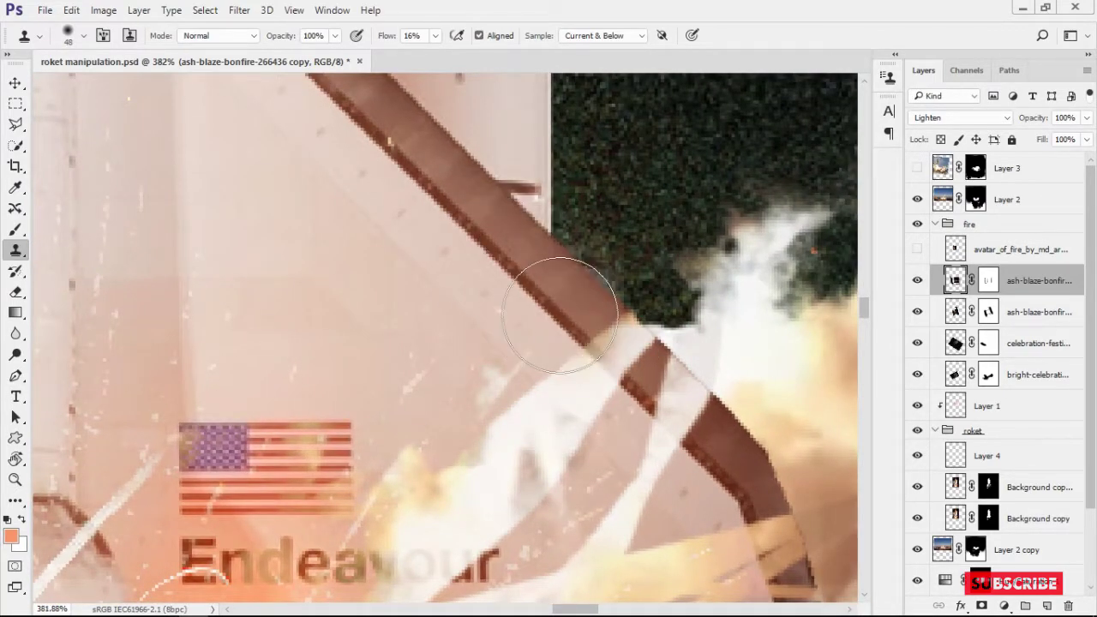
Hide and collapse the fire group, then clone over the wing's white streak on Layer 4
{"action": "scroll", "coordinate": [723, 349], "scroll_direction": "down", "scroll_amount": 1, "text": "alt"}
{"action": "scroll", "coordinate": [723, 350], "scroll_direction": "down", "scroll_amount": 1, "text": "alt"}
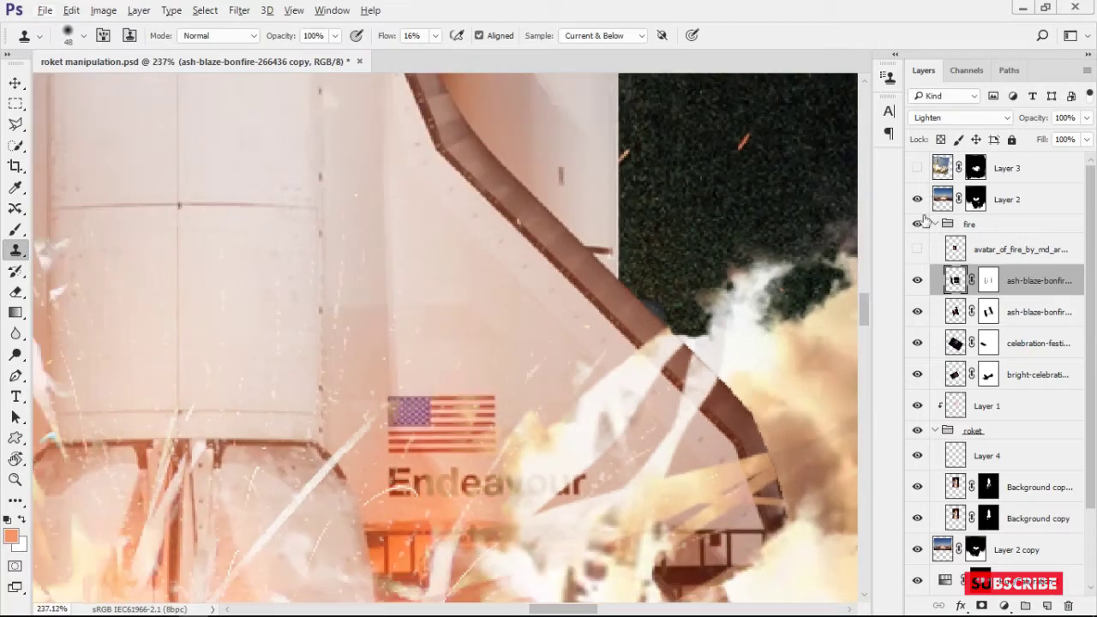
{"action": "left_click", "coordinate": [918, 224]}
{"action": "left_click", "coordinate": [1020, 249]}
{"action": "left_click", "coordinate": [994, 455]}
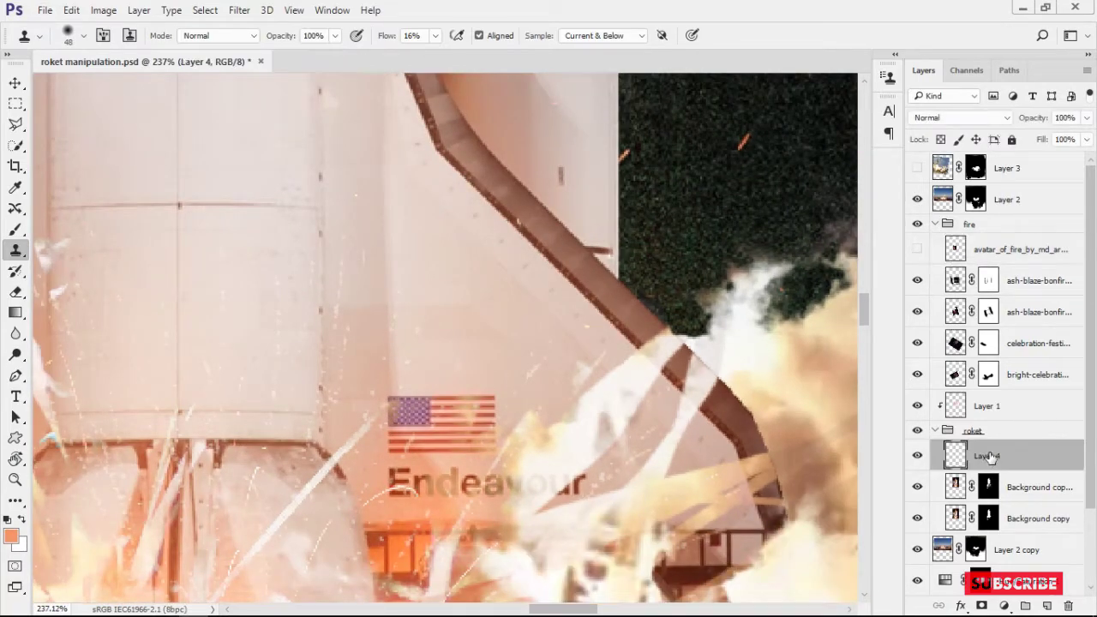
{"action": "left_click", "coordinate": [935, 224]}
{"action": "scroll", "coordinate": [630, 324], "scroll_direction": "up", "scroll_amount": 1, "text": "alt"}
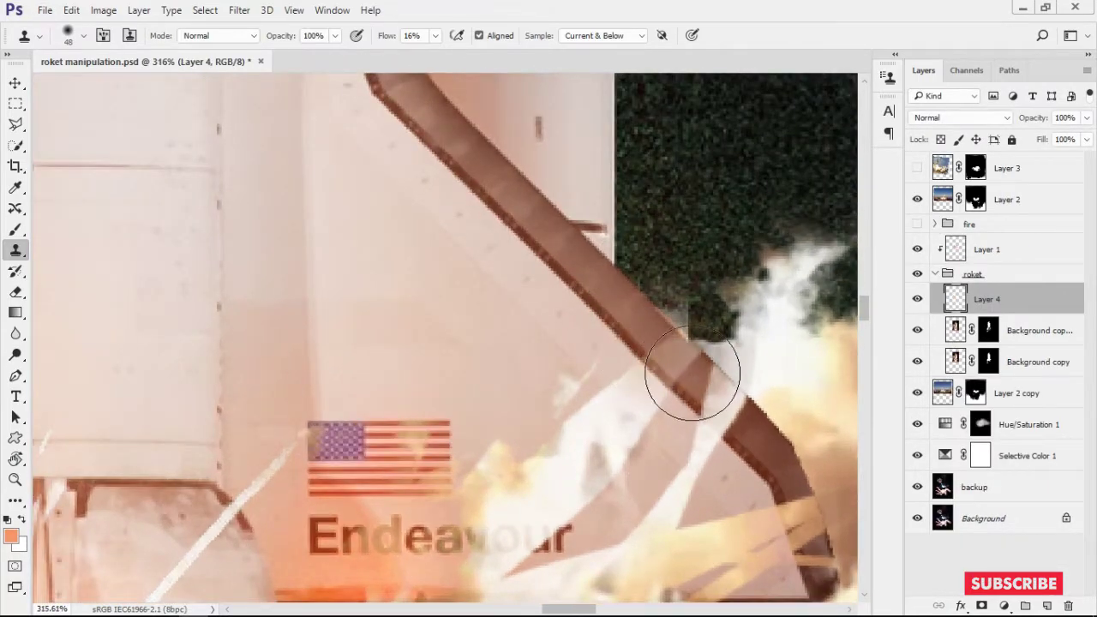
{"action": "mouse_move", "coordinate": [703, 402]}
{"action": "left_mouse_down"}
{"action": "mouse_move", "coordinate": [617, 431]}
{"action": "mouse_move", "coordinate": [666, 385]}
{"action": "mouse_move", "coordinate": [736, 437]}
{"action": "left_mouse_up"}
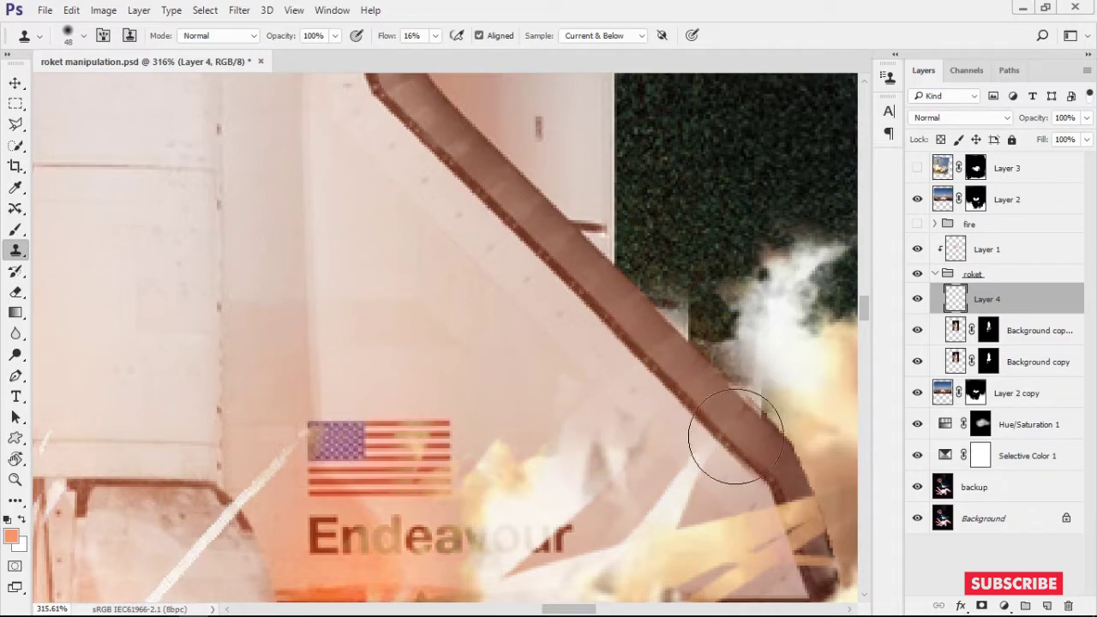
Check the lower wing edge, then add an empty Layer 5 at the top of the stack
{"action": "scroll", "coordinate": [644, 307], "scroll_direction": "down", "scroll_amount": 4, "text": "alt"}
{"action": "scroll", "coordinate": [561, 350], "scroll_direction": "up", "scroll_amount": 2, "text": "alt"}
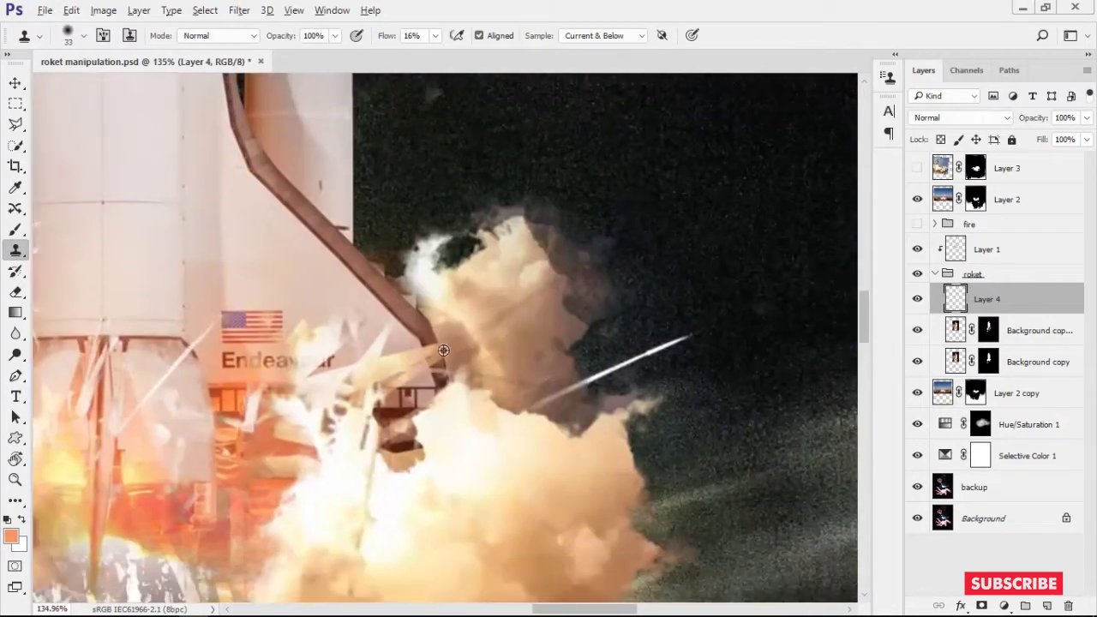
{"action": "scroll", "coordinate": [364, 269], "scroll_direction": "up", "scroll_amount": 3, "text": "alt"}
{"action": "scroll", "coordinate": [385, 325], "scroll_direction": "up", "scroll_amount": 2, "text": "alt"}
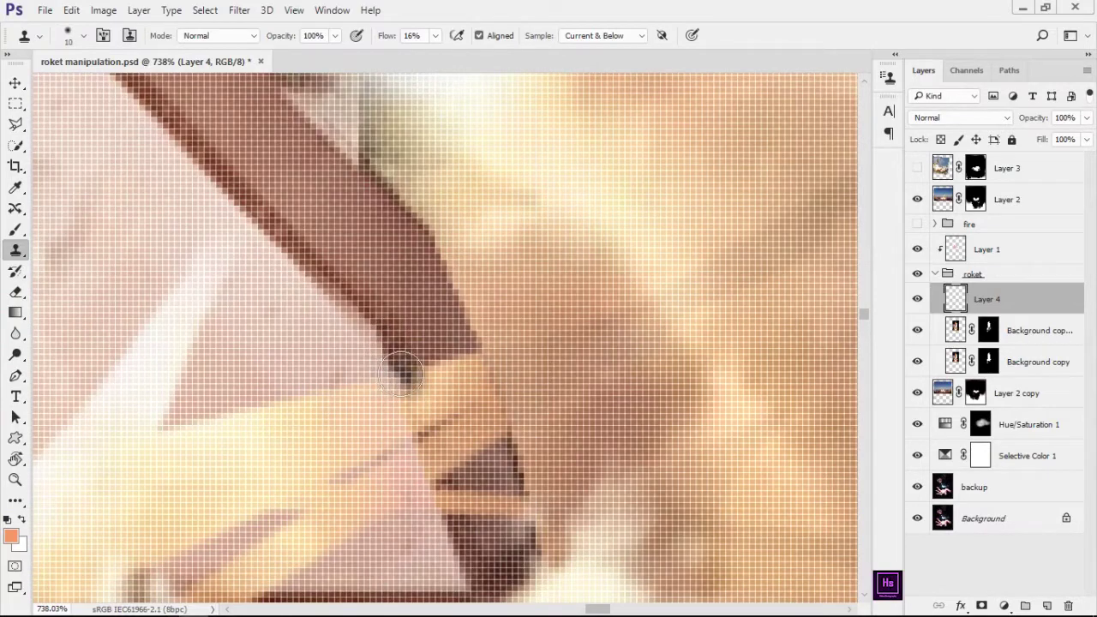
{"action": "scroll", "coordinate": [477, 435], "scroll_direction": "down", "scroll_amount": 2, "text": "alt"}
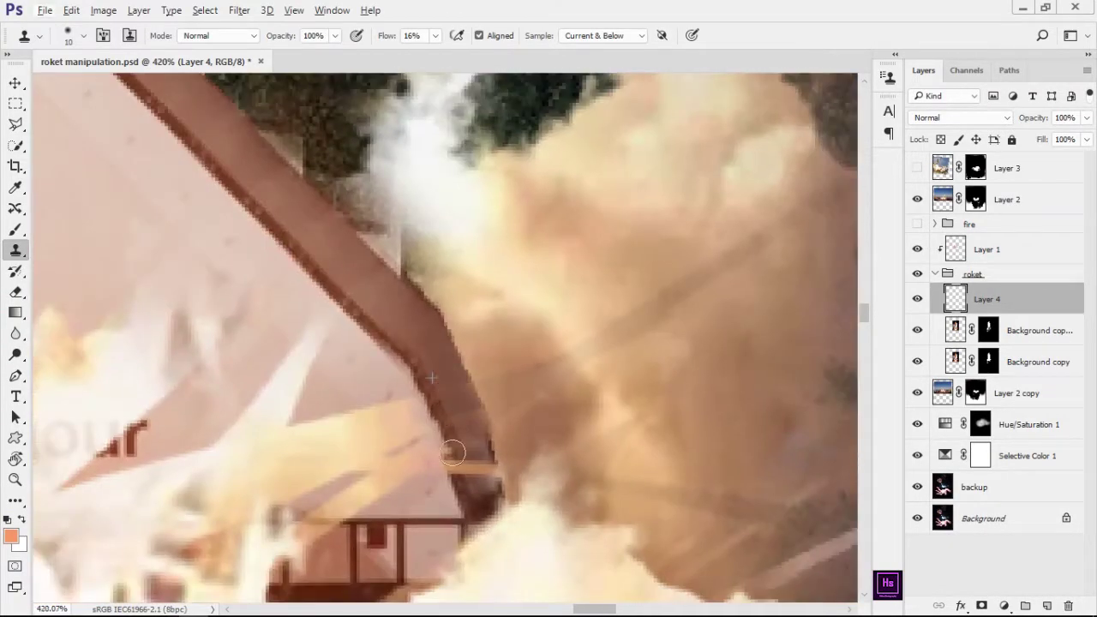
{"action": "scroll", "coordinate": [483, 455], "scroll_direction": "down", "scroll_amount": 4, "text": "alt"}
{"action": "scroll", "coordinate": [489, 440], "scroll_direction": "up", "scroll_amount": 3, "text": "alt"}
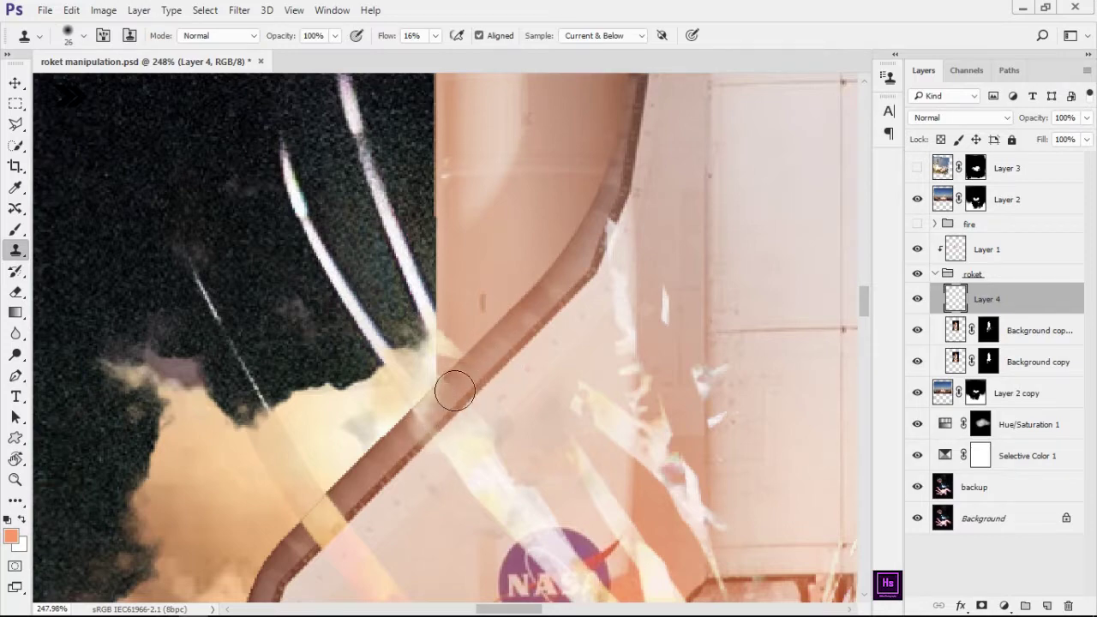
{"action": "left_click_drag", "start_coordinate": [345, 521], "coordinate": [388, 461]}
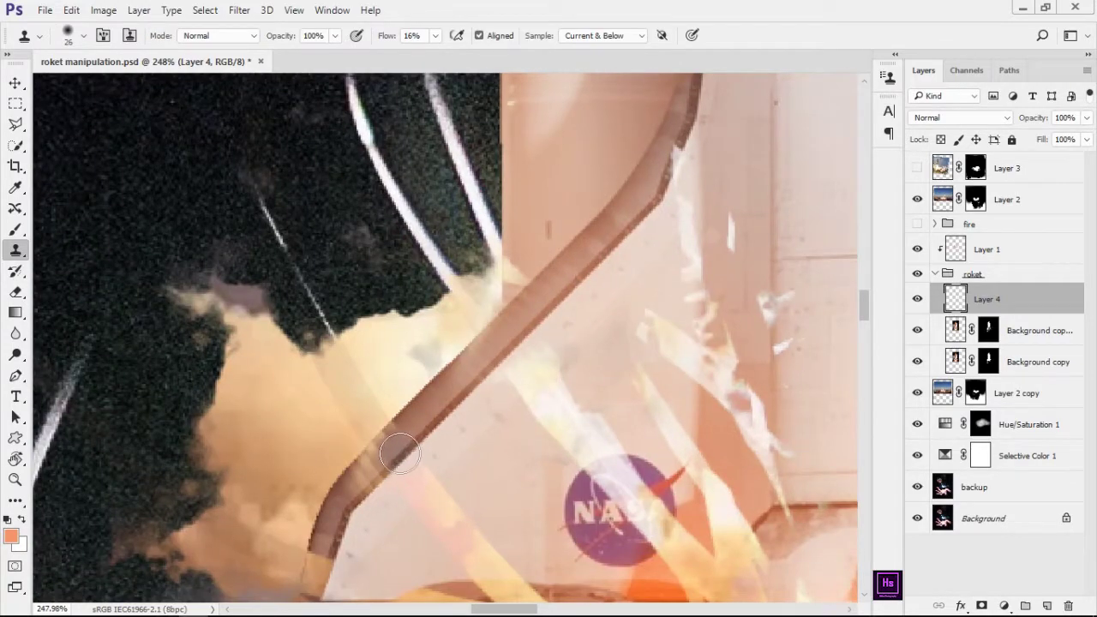
{"action": "scroll", "coordinate": [558, 289], "scroll_direction": "up", "scroll_amount": 1, "text": "alt"}
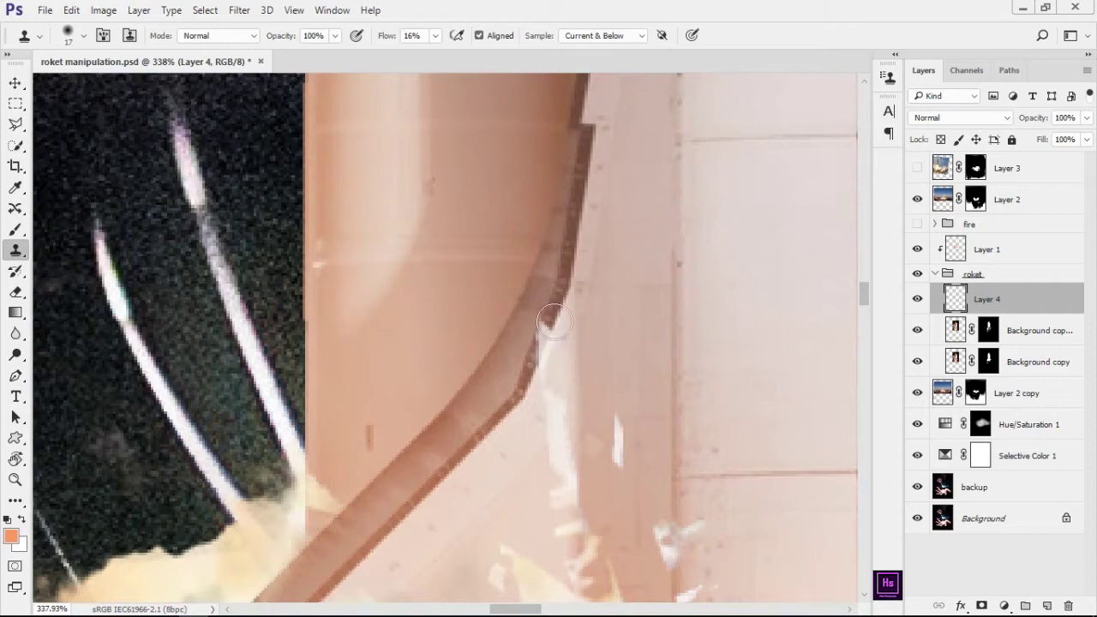
{"action": "scroll", "coordinate": [532, 332], "scroll_direction": "down", "scroll_amount": 4}
{"action": "scroll", "coordinate": [710, 323], "scroll_direction": "down", "scroll_amount": 5}
{"action": "key", "text": "ctrl+shift+alt+n"}
Select the Brush, toggle Layer 2's visibility to check it, and make Layer 2 active
{"action": "key", "text": "b"}
{"action": "scroll", "coordinate": [512, 360], "scroll_direction": "up", "scroll_amount": 1}
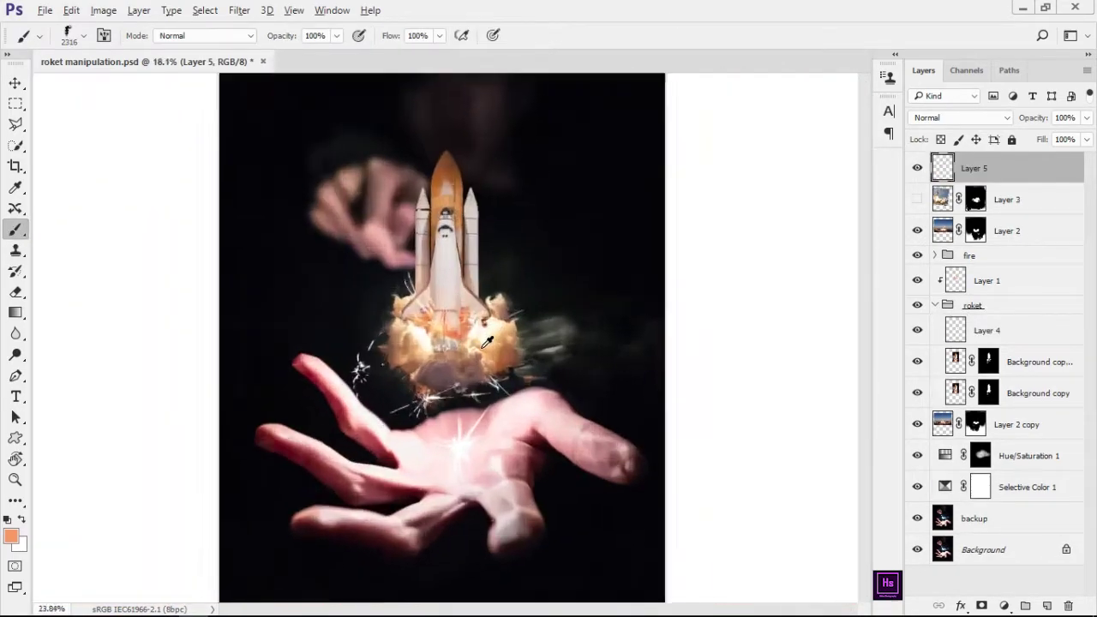
{"action": "scroll", "coordinate": [513, 360], "scroll_direction": "up", "scroll_amount": 3}
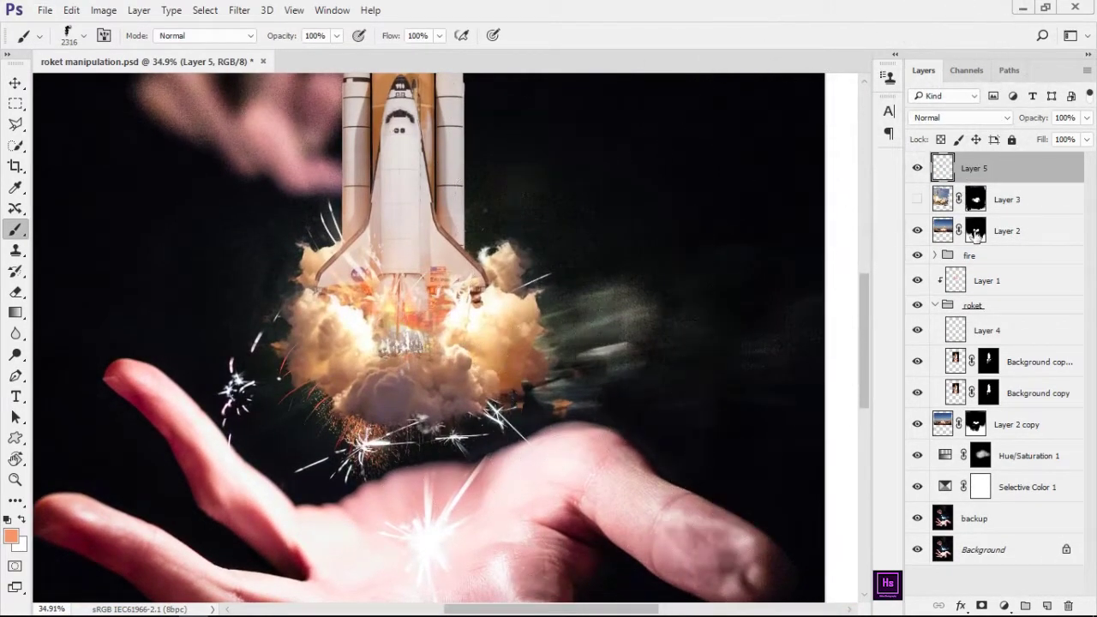
{"action": "left_click", "coordinate": [918, 231]}
{"action": "left_click", "coordinate": [917, 231]}
{"action": "left_click", "coordinate": [1052, 236]}
Add a Curves adjustment clipped to Layer 2, raising the curve to brighten the fire
{"action": "left_click", "coordinate": [1006, 606]}
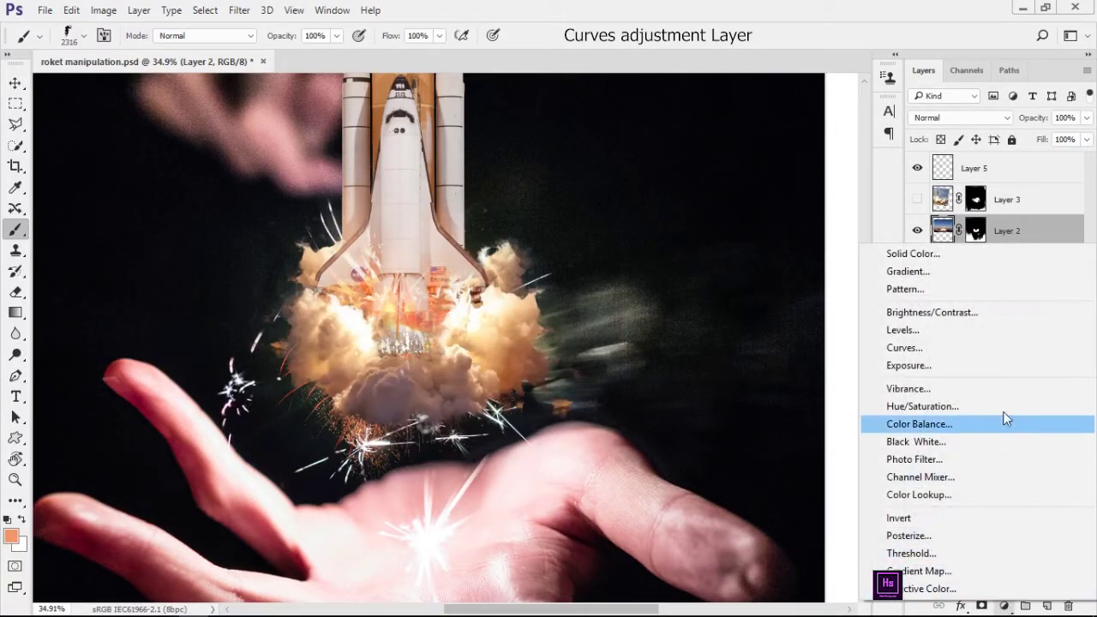
{"action": "left_click", "coordinate": [986, 348]}
{"action": "left_click_drag", "start_coordinate": [547, 97], "coordinate": [746, 62]}
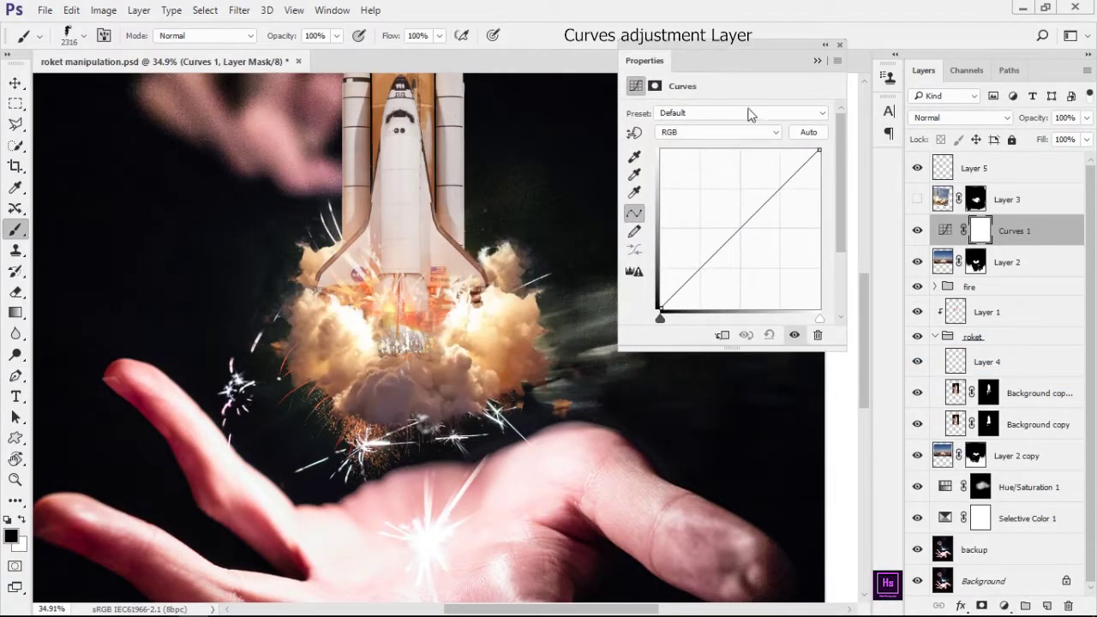
{"action": "left_click_drag", "start_coordinate": [733, 236], "coordinate": [730, 220]}
{"action": "key", "text": "ctrl+alt+g"}
{"action": "left_click_drag", "start_coordinate": [750, 284], "coordinate": [716, 234]}
{"action": "mouse_move", "coordinate": [785, 170]}
{"action": "left_mouse_down"}
{"action": "mouse_move", "coordinate": [795, 182]}
{"action": "mouse_move", "coordinate": [798, 163]}
{"action": "left_mouse_up"}
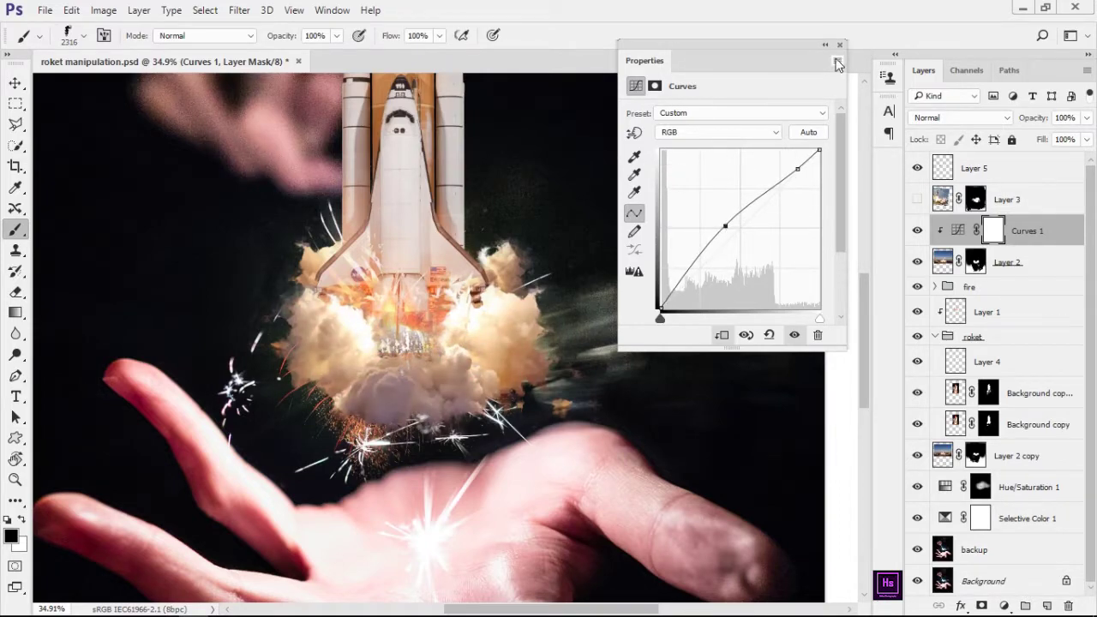
{"action": "left_click", "coordinate": [838, 64]}
{"action": "scroll", "coordinate": [837, 64], "scroll_direction": "down", "scroll_amount": 5}
Target Layer 2's mask and set up a smaller Brush for mask touch-ups
{"action": "left_click", "coordinate": [917, 230]}
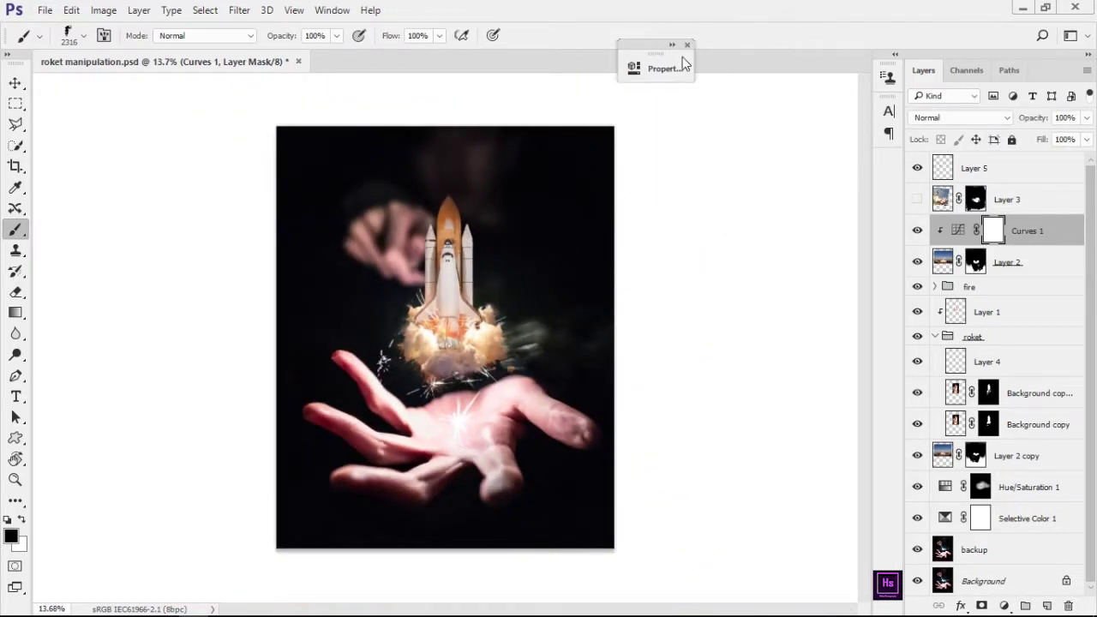
{"action": "left_click", "coordinate": [1007, 199]}
{"action": "key", "text": "v"}
{"action": "scroll", "coordinate": [380, 362], "scroll_direction": "up", "scroll_amount": 4}
{"action": "scroll", "coordinate": [326, 385], "scroll_direction": "up", "scroll_amount": 2}
{"action": "left_click", "coordinate": [976, 262]}
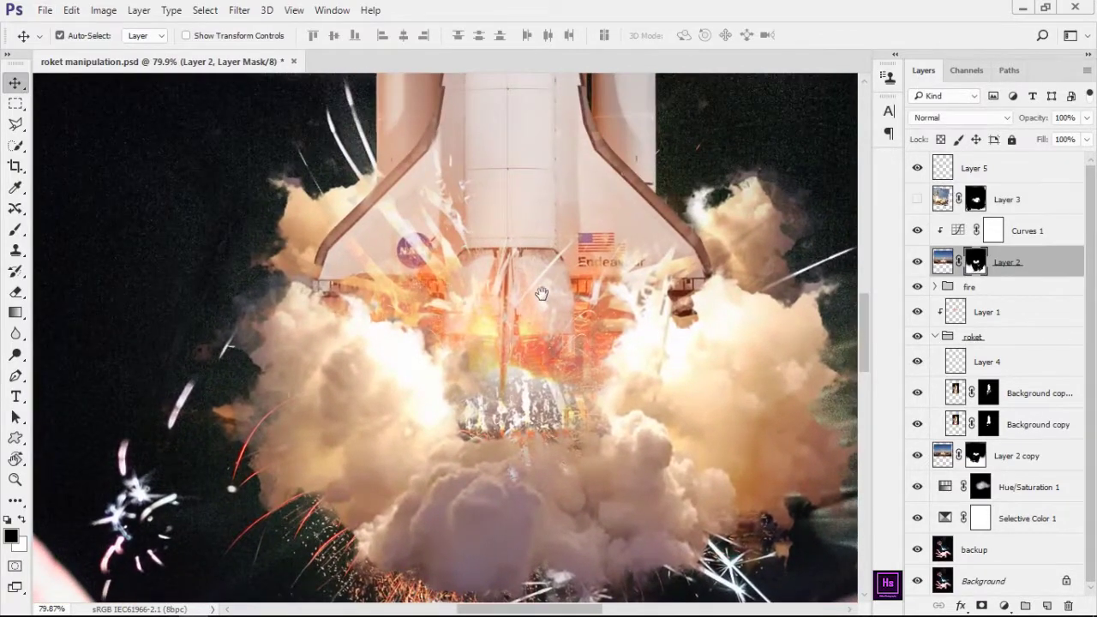
{"action": "scroll", "coordinate": [540, 289], "scroll_direction": "left", "scroll_amount": 1}
{"action": "key", "text": "b"}
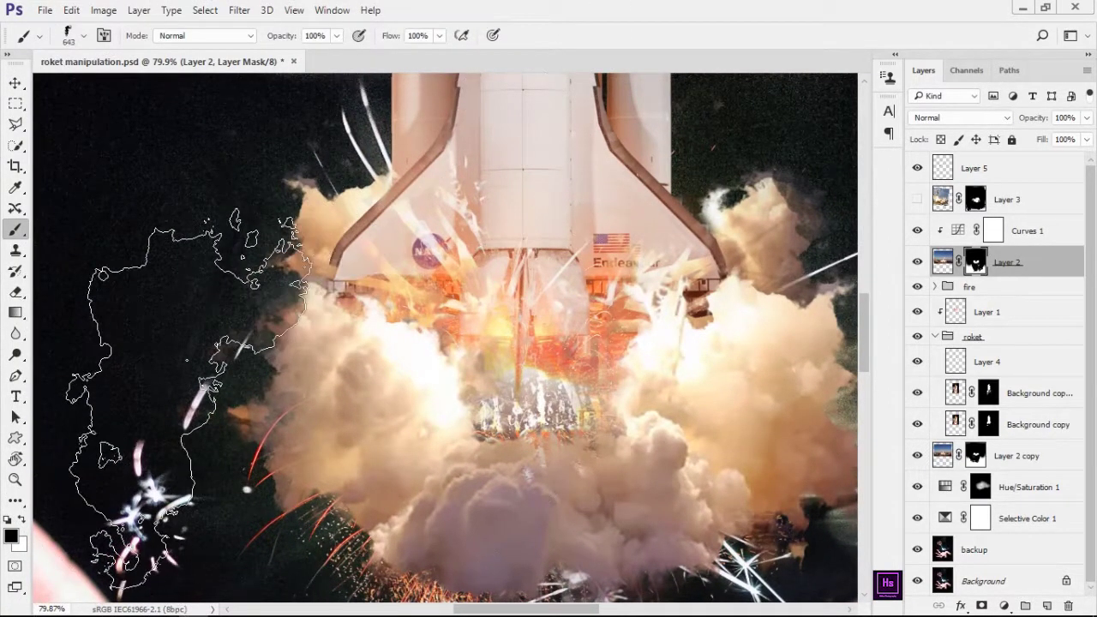
{"action": "key", "text": "bracketleft"}
{"action": "key", "text": "bracketleft"}
{"action": "key", "text": "bracketleft"}
{"action": "scroll", "coordinate": [335, 137], "scroll_direction": "up", "scroll_amount": 2}
{"action": "scroll", "coordinate": [304, 163], "scroll_direction": "up", "scroll_amount": 5}
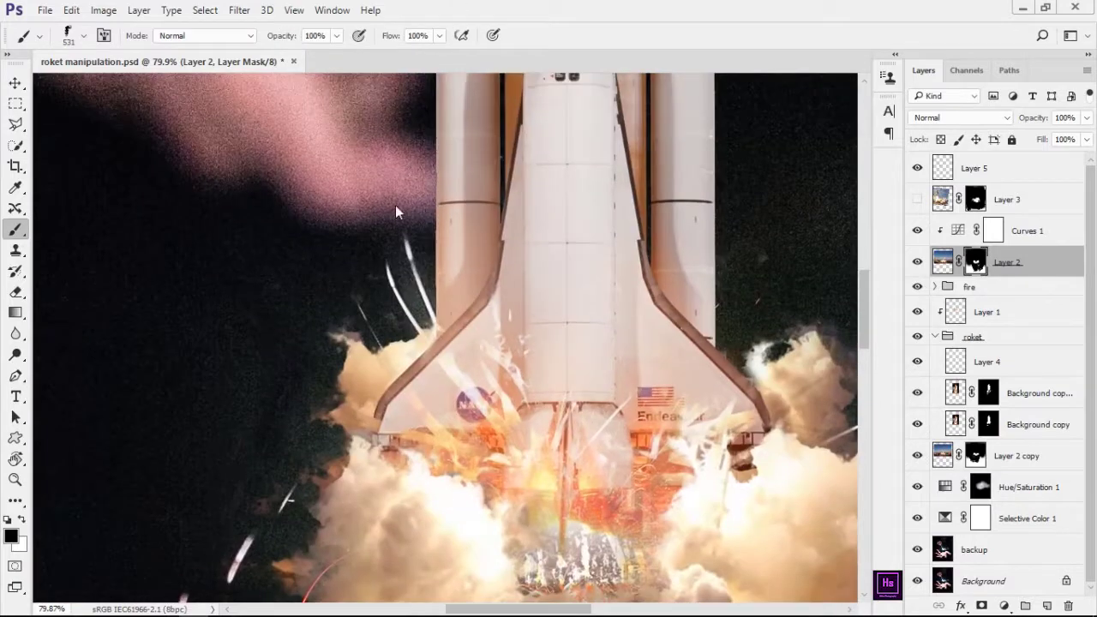
{"action": "key", "text": "bracketleft"}
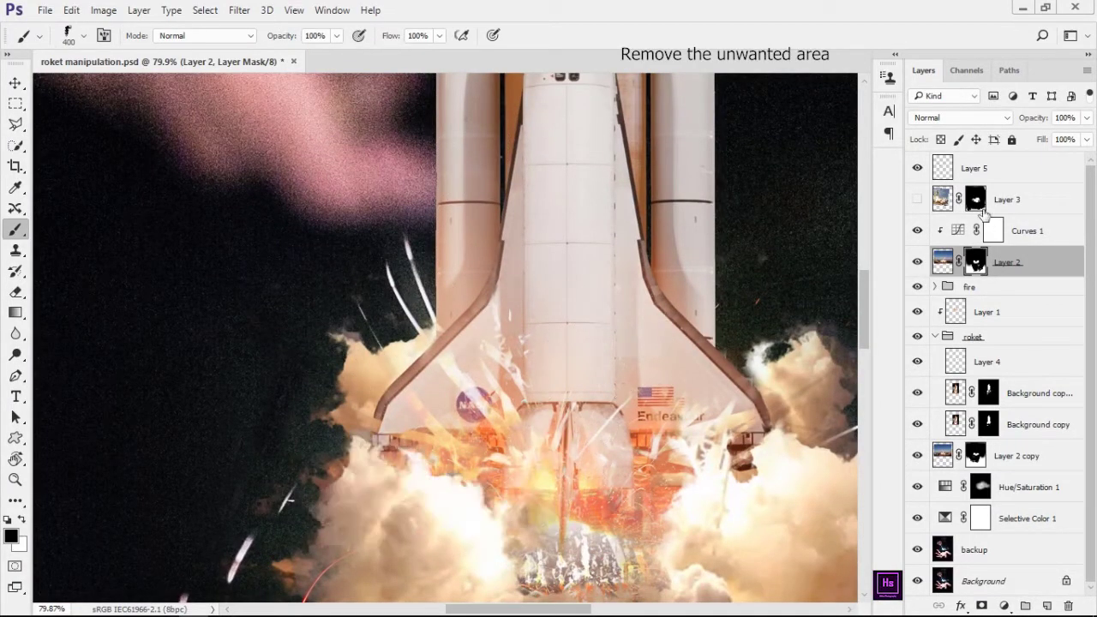
Collapse the roket group, check the Layer 3 and Layer 2 copy masks, then reselect Layer 2
{"action": "left_click", "coordinate": [985, 206]}
{"action": "left_click", "coordinate": [936, 336]}
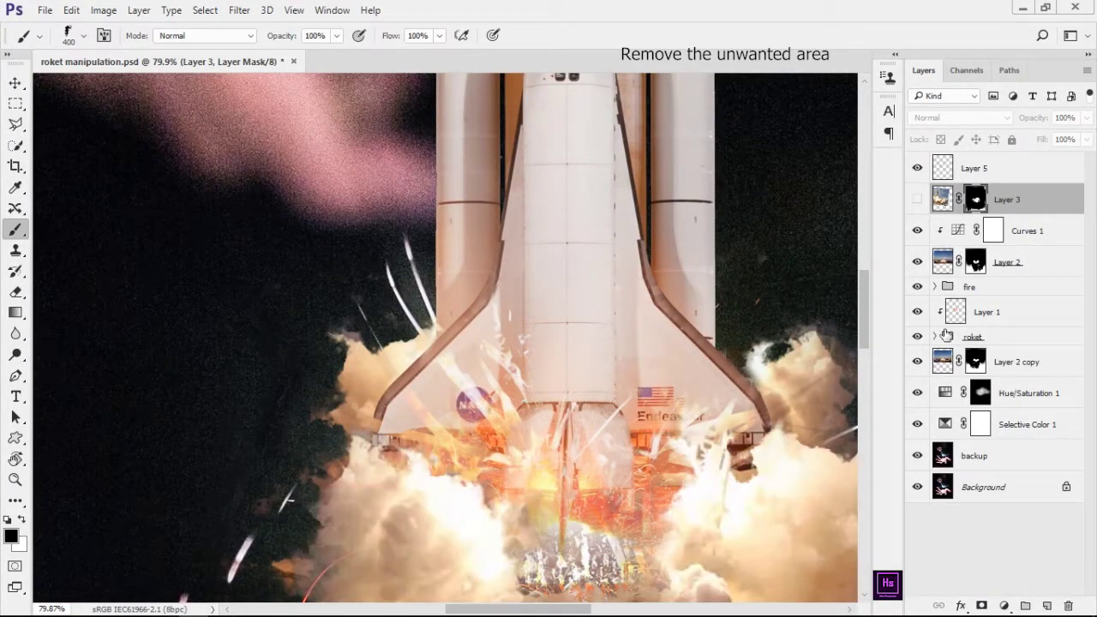
{"action": "left_click", "coordinate": [976, 361]}
{"action": "key", "text": "bracketleft"}
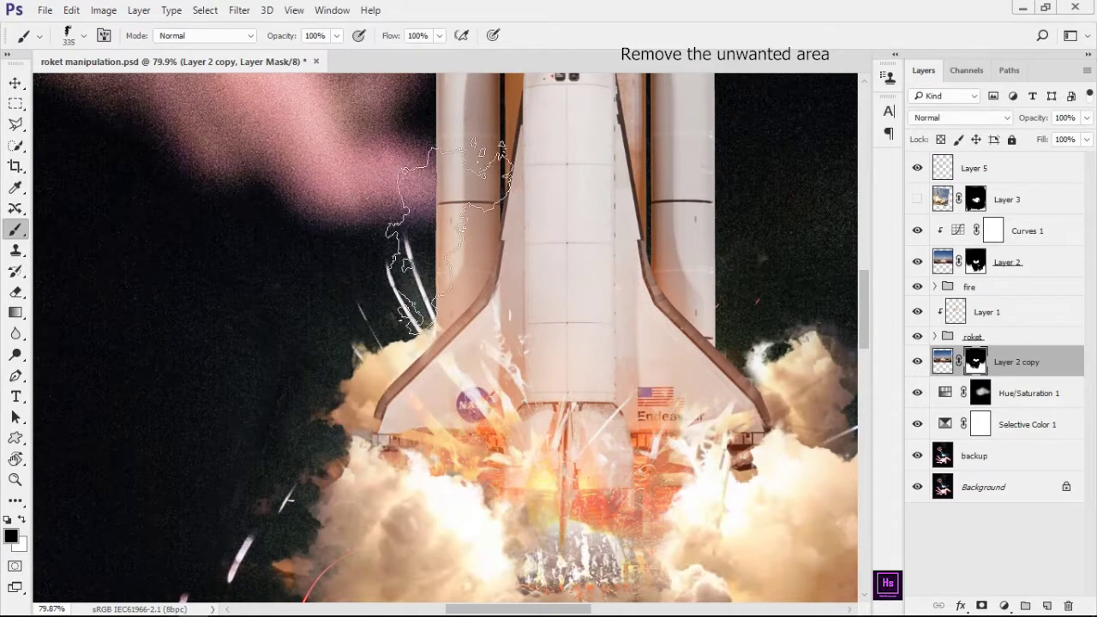
{"action": "scroll", "coordinate": [450, 236], "scroll_direction": "down", "scroll_amount": 3}
{"action": "scroll", "coordinate": [318, 588], "scroll_direction": "down", "scroll_amount": 3, "text": "alt"}
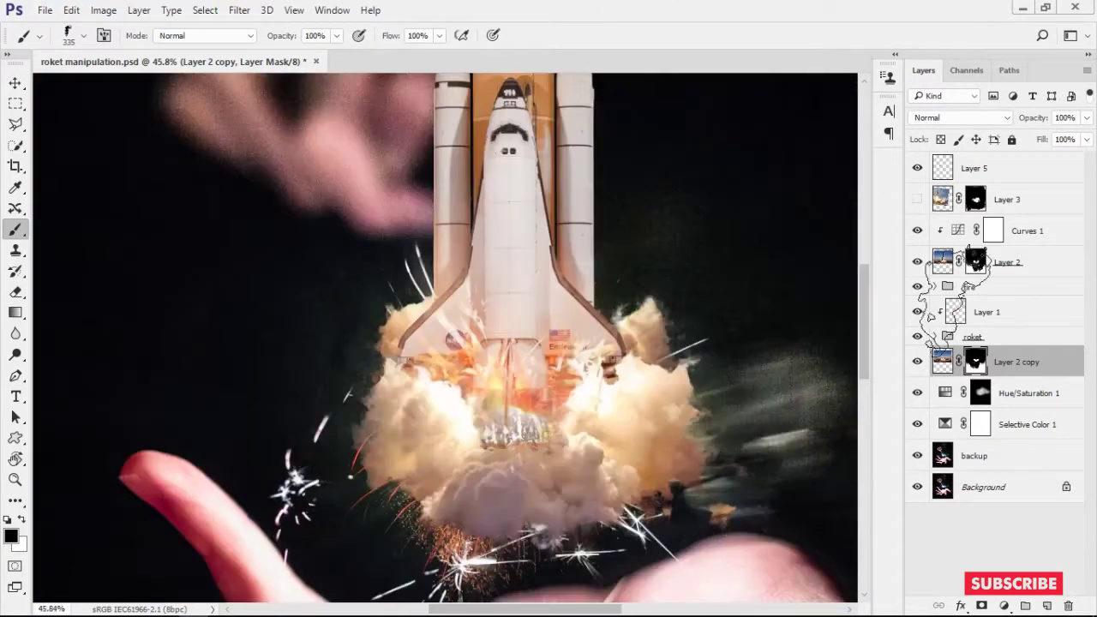
{"action": "left_click", "coordinate": [976, 262]}
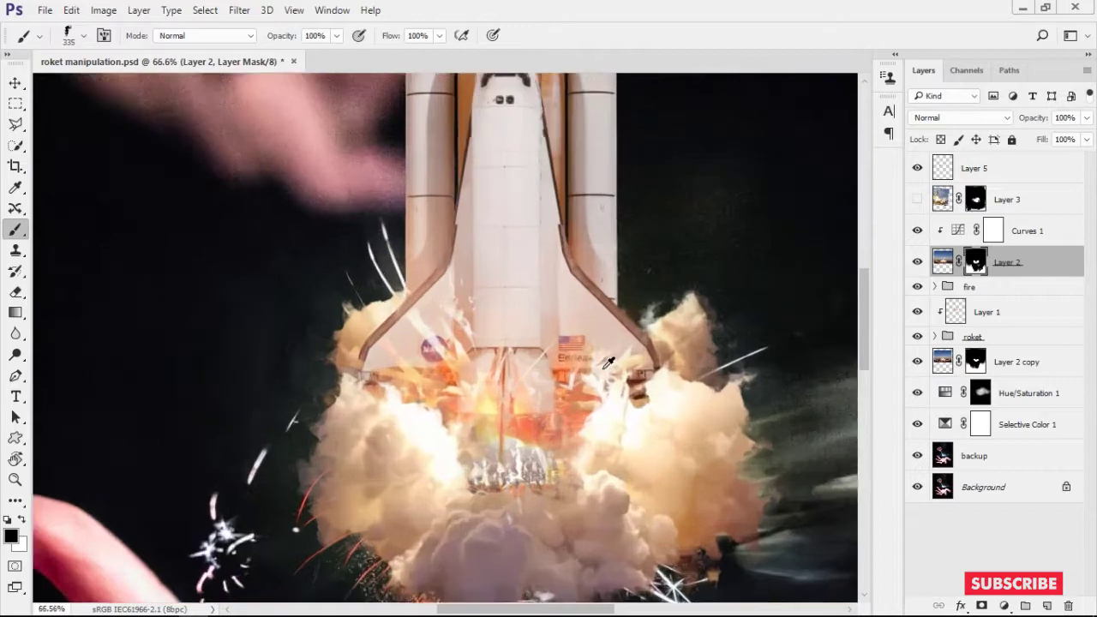
{"action": "scroll", "coordinate": [772, 402], "scroll_direction": "down", "scroll_amount": 4, "text": "alt"}
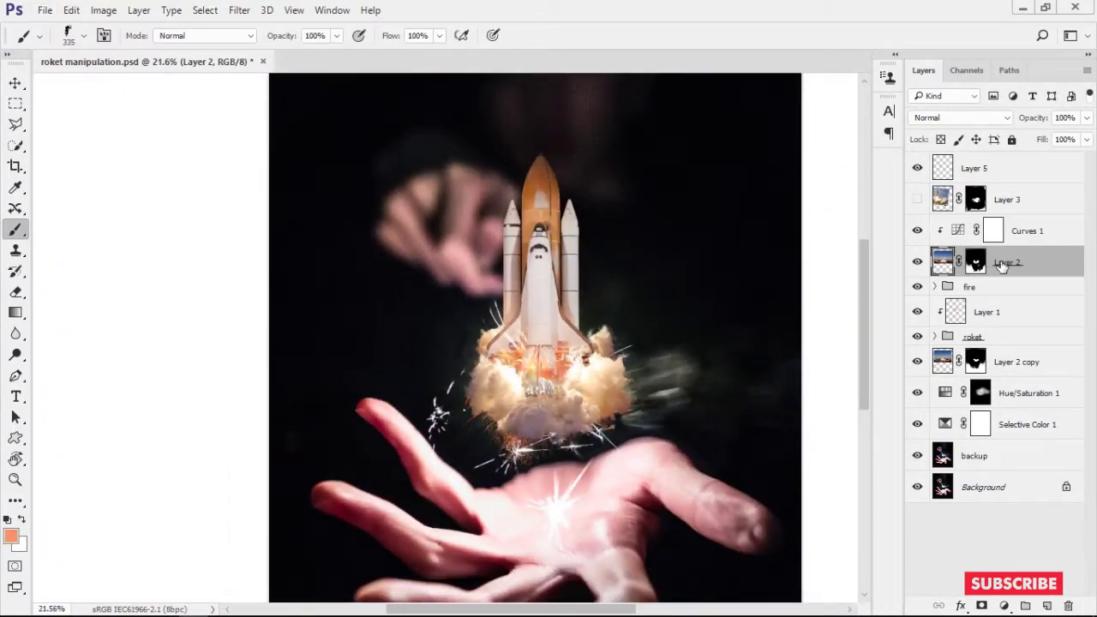
Duplicate Layer 2 as Layer 2 copy 2 and delete the original Layer 2's mask
{"action": "key", "text": "ctrl+j"}
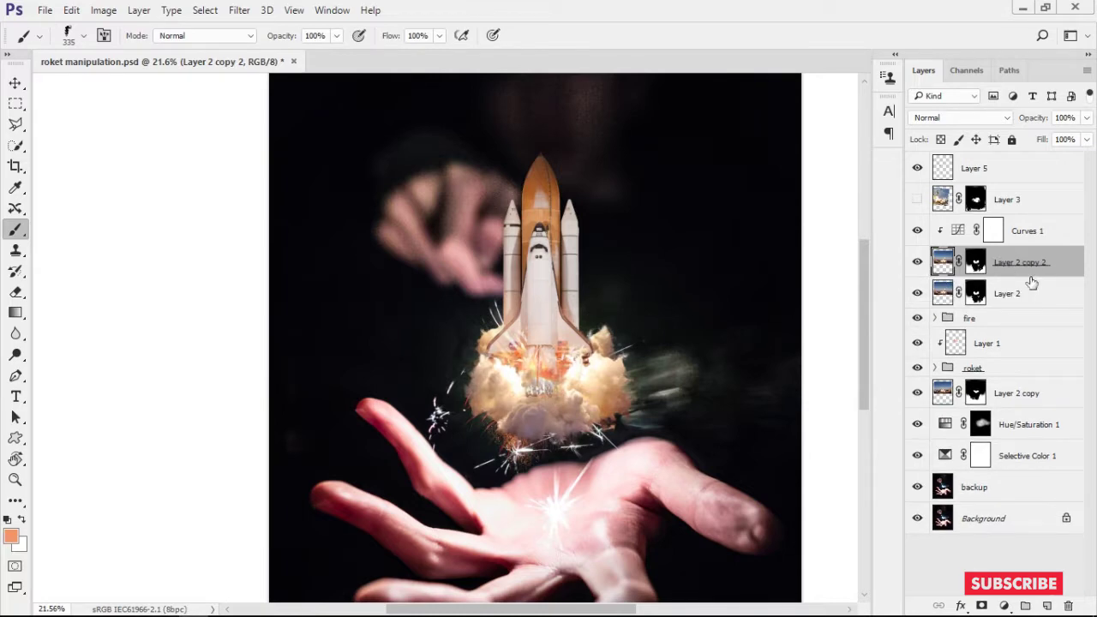
{"action": "left_click", "coordinate": [943, 296]}
{"action": "right_click", "coordinate": [977, 295]}
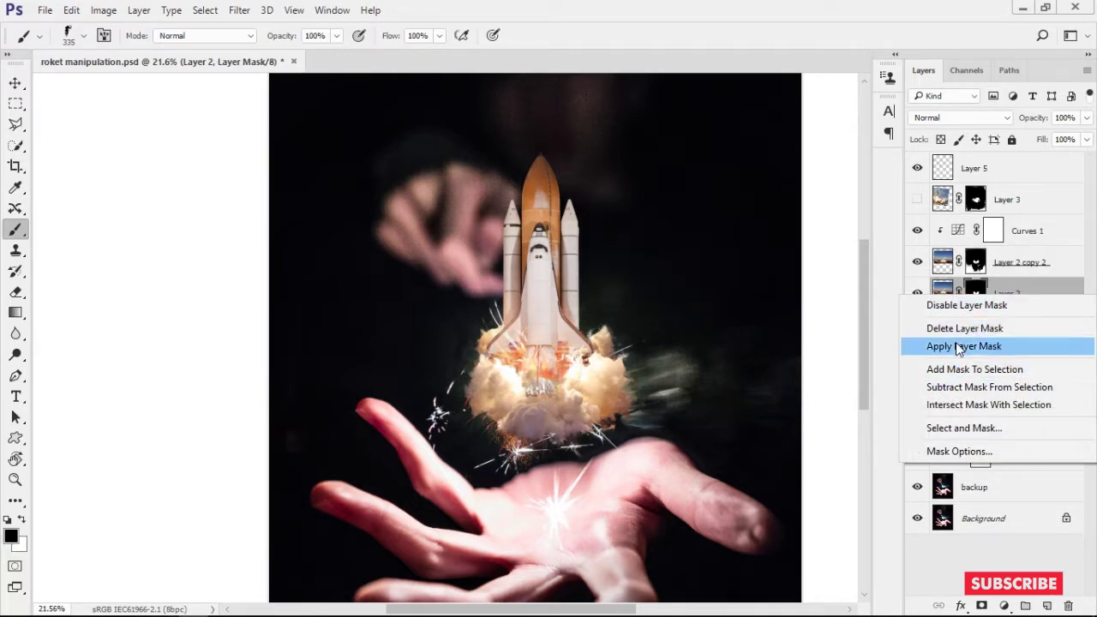
{"action": "left_click", "coordinate": [955, 331]}
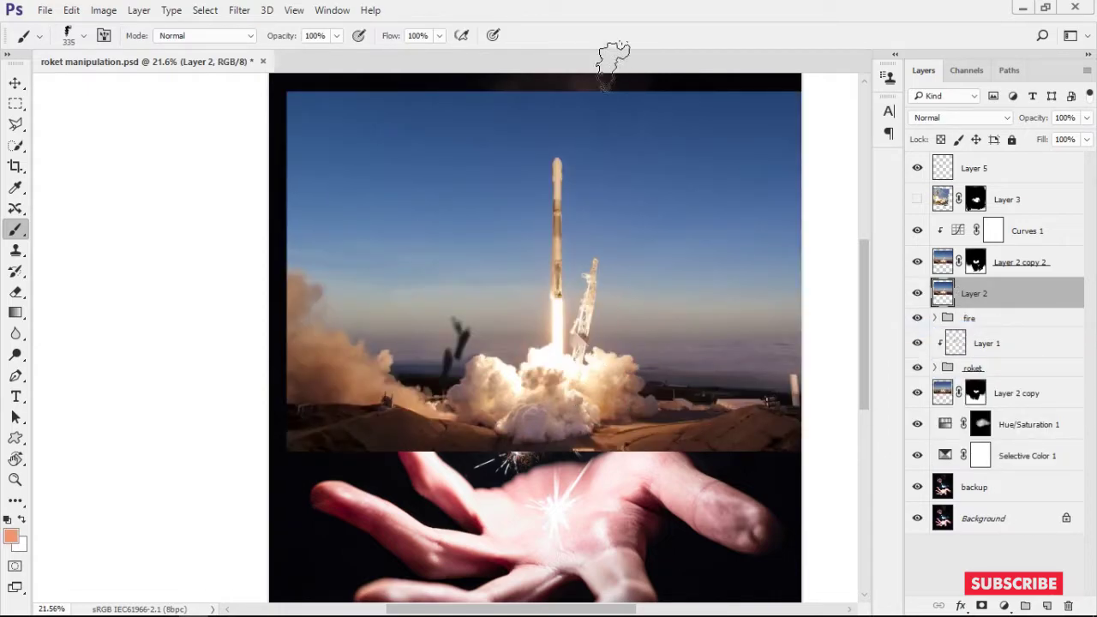
Shift the launch photo lower and mask away its surroundings with a large soft brush
{"action": "left_click", "coordinate": [16, 86]}
{"action": "mouse_move", "coordinate": [636, 318]}
{"action": "left_mouse_down"}
{"action": "mouse_move", "coordinate": [482, 583]}
{"action": "mouse_move", "coordinate": [606, 319]}
{"action": "left_mouse_up"}
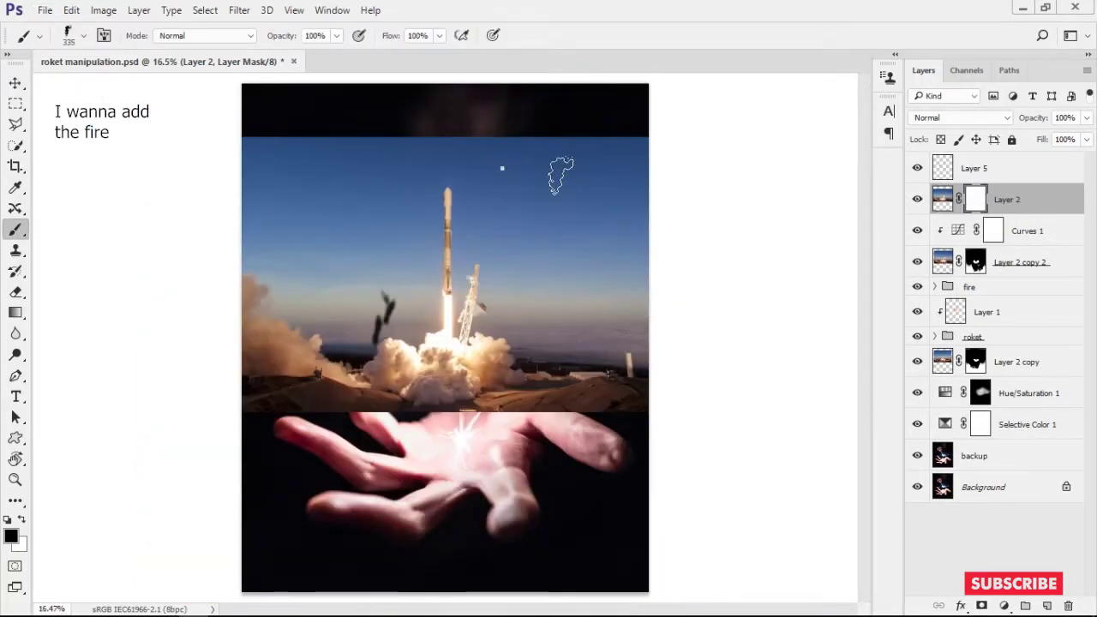
{"action": "right_click", "coordinate": [562, 175]}
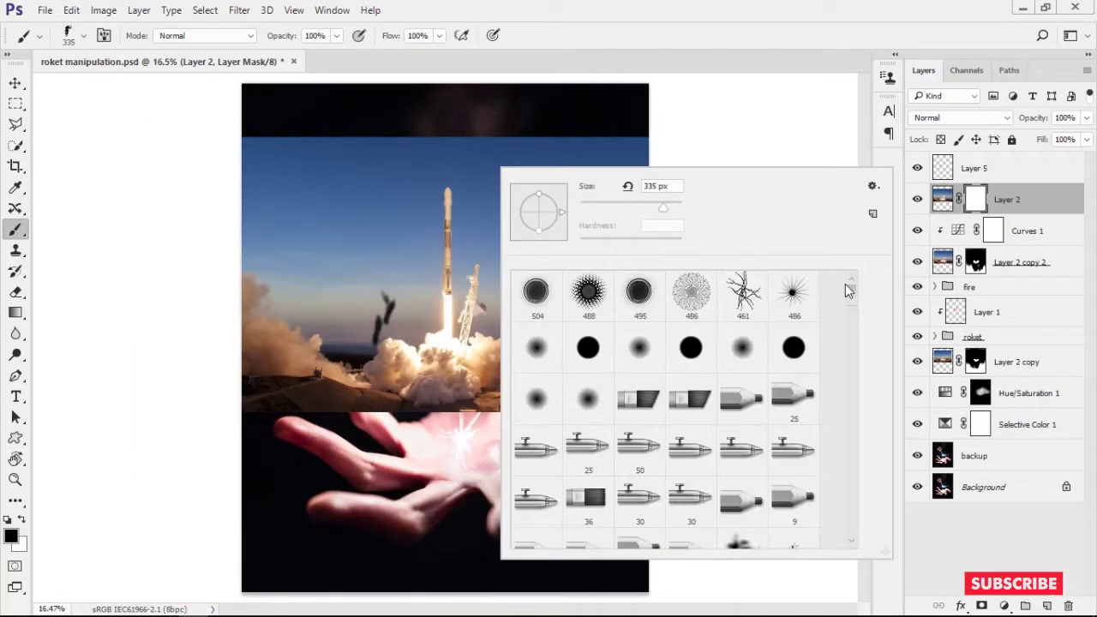
{"action": "left_click", "coordinate": [526, 294]}
{"action": "mouse_move", "coordinate": [540, 166]}
{"action": "left_mouse_down"}
{"action": "mouse_move", "coordinate": [575, 318]}
{"action": "mouse_move", "coordinate": [267, 444]}
{"action": "mouse_move", "coordinate": [343, 183]}
{"action": "left_mouse_up"}
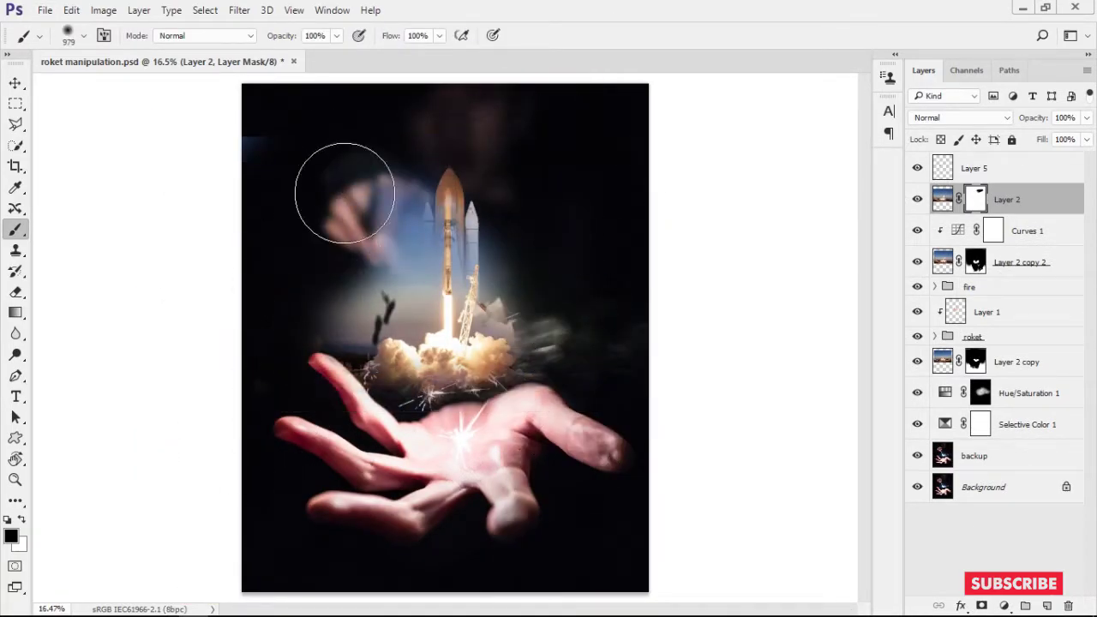
{"action": "scroll", "coordinate": [466, 260], "scroll_direction": "up", "scroll_amount": 3}
{"action": "mouse_move", "coordinate": [466, 260]}
{"action": "left_mouse_down"}
{"action": "mouse_move", "coordinate": [588, 269]}
{"action": "mouse_move", "coordinate": [304, 501]}
{"action": "mouse_move", "coordinate": [559, 517]}
{"action": "left_mouse_up"}
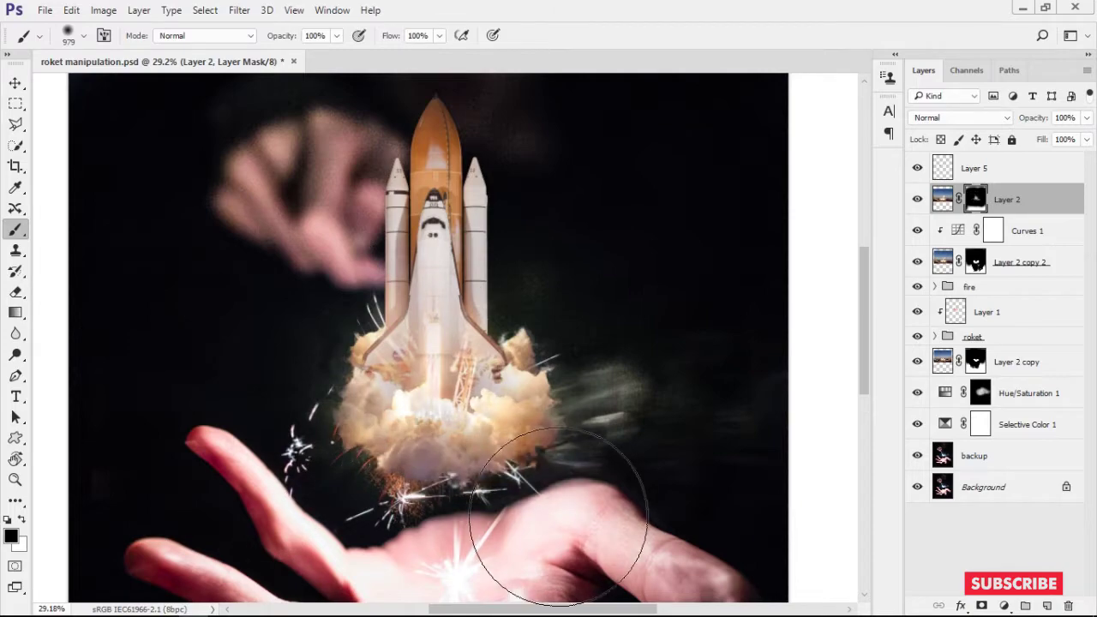
{"action": "scroll", "coordinate": [533, 336], "scroll_direction": "up", "scroll_amount": 2}
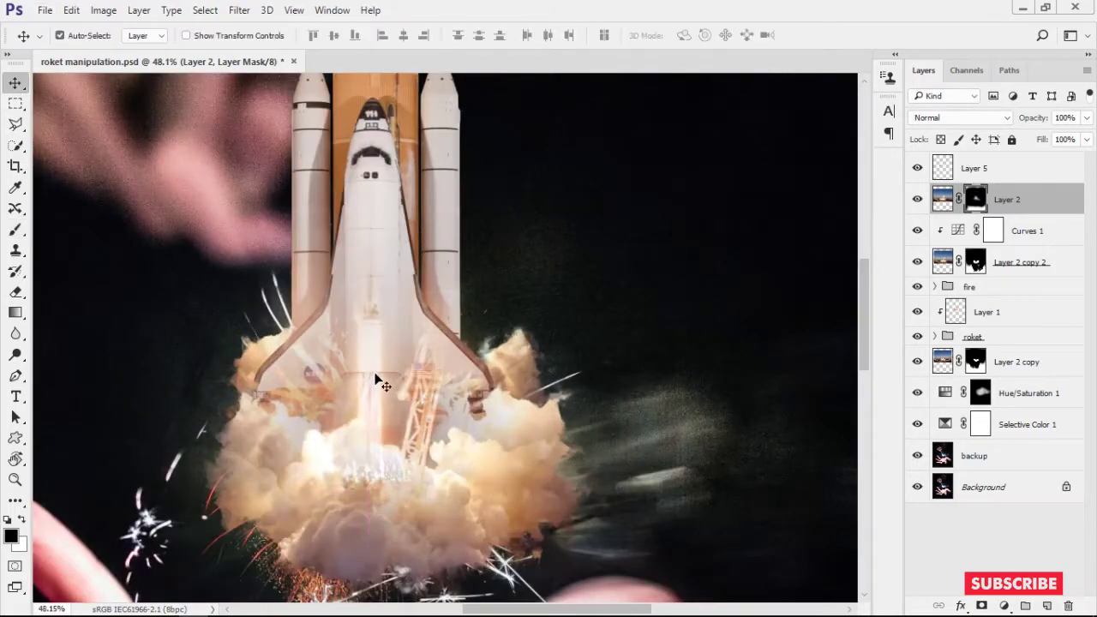
Reveal the engine flame below the shuttle and hide the extra fire around the nozzles
{"action": "key", "text": "x"}
{"action": "left_click_drag", "start_coordinate": [369, 437], "coordinate": [347, 359]}
{"action": "scroll", "coordinate": [347, 358], "scroll_direction": "up", "scroll_amount": 1}
{"action": "key", "text": "bracketright"}
{"action": "key", "text": "bracketright"}
{"action": "key", "text": "bracketright"}
{"action": "key", "text": "x"}
{"action": "mouse_move", "coordinate": [318, 392]}
{"action": "left_mouse_down"}
{"action": "mouse_move", "coordinate": [404, 299]}
{"action": "mouse_move", "coordinate": [488, 403]}
{"action": "mouse_move", "coordinate": [412, 429]}
{"action": "left_mouse_up"}
{"action": "key", "text": "bracketleft"}
{"action": "key", "text": "bracketleft"}
{"action": "key", "text": "bracketleft"}
{"action": "scroll", "coordinate": [411, 428], "scroll_direction": "up", "scroll_amount": 2}
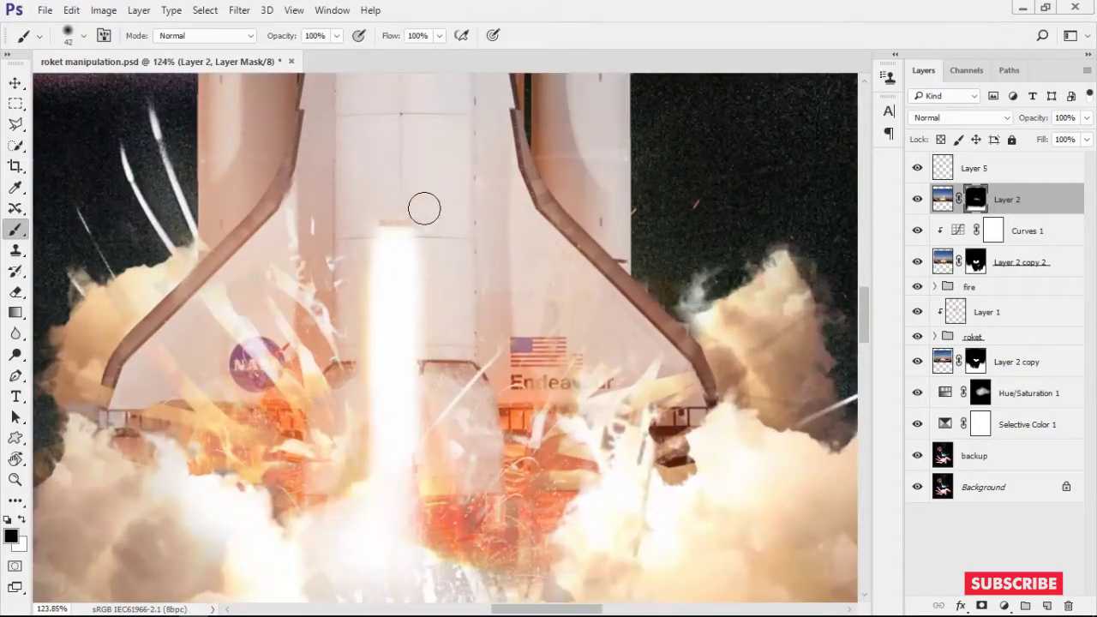
{"action": "scroll", "coordinate": [412, 501], "scroll_direction": "down", "scroll_amount": 2}
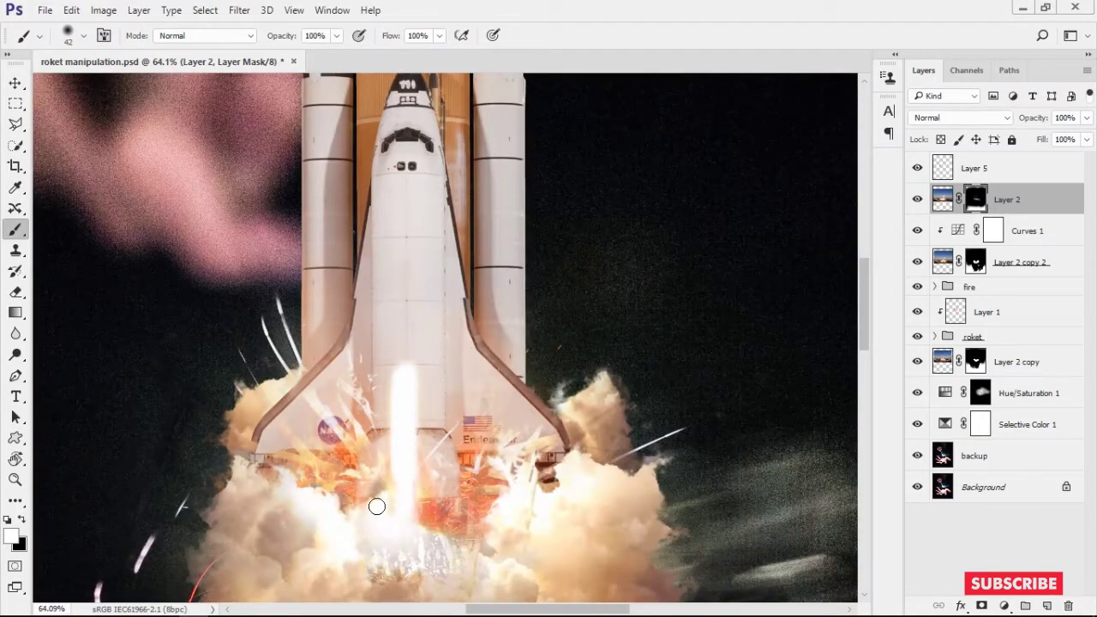
{"action": "scroll", "coordinate": [366, 533], "scroll_direction": "up", "scroll_amount": 2}
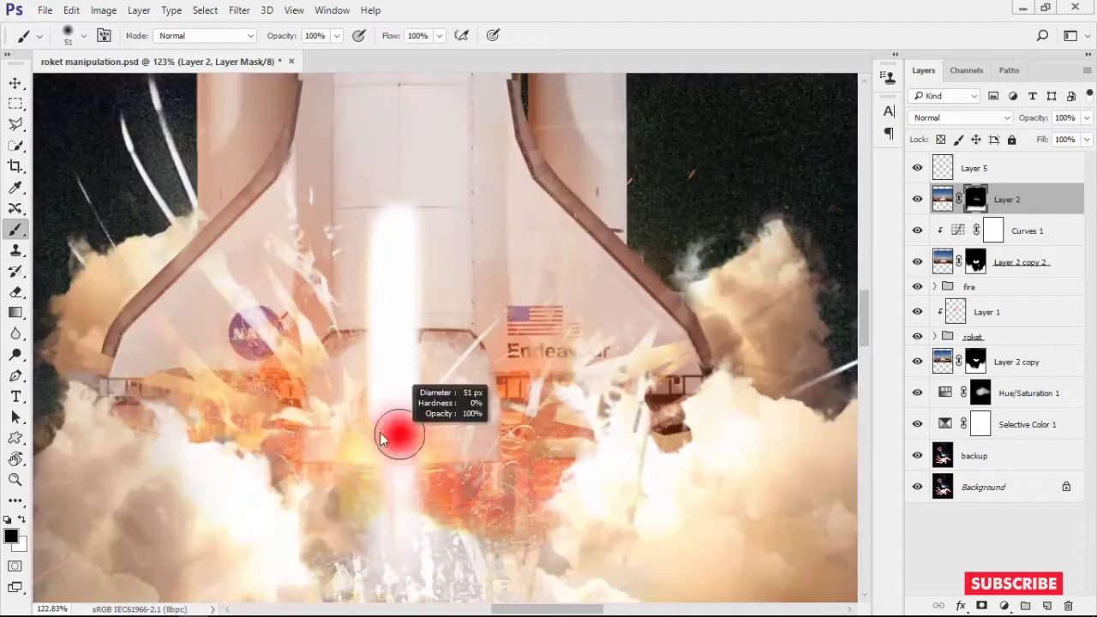
{"action": "scroll", "coordinate": [391, 434], "scroll_direction": "down", "scroll_amount": 2}
{"action": "scroll", "coordinate": [412, 420], "scroll_direction": "down", "scroll_amount": 2}
Transform the flame down below the nozzles and change Layer 2's blend mode
{"action": "key", "text": "x"}
{"action": "key", "text": "ctrl+t"}
{"action": "left_click_drag", "start_coordinate": [423, 410], "coordinate": [419, 472]}
{"action": "key", "text": "Return"}
{"action": "scroll", "coordinate": [419, 472], "scroll_direction": "down", "scroll_amount": 2}
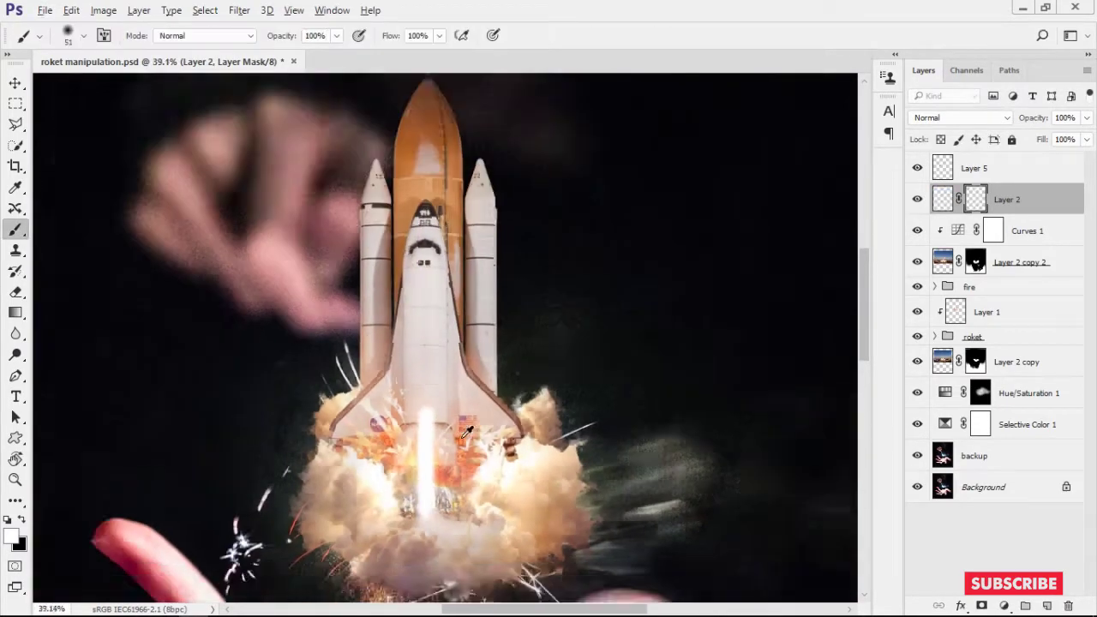
{"action": "left_click", "coordinate": [960, 118]}
Try different blend modes for the flame and resize the mask brush
{"action": "key", "text": "Down"}
{"action": "key", "text": "Down"}
{"action": "key", "text": "Down"}
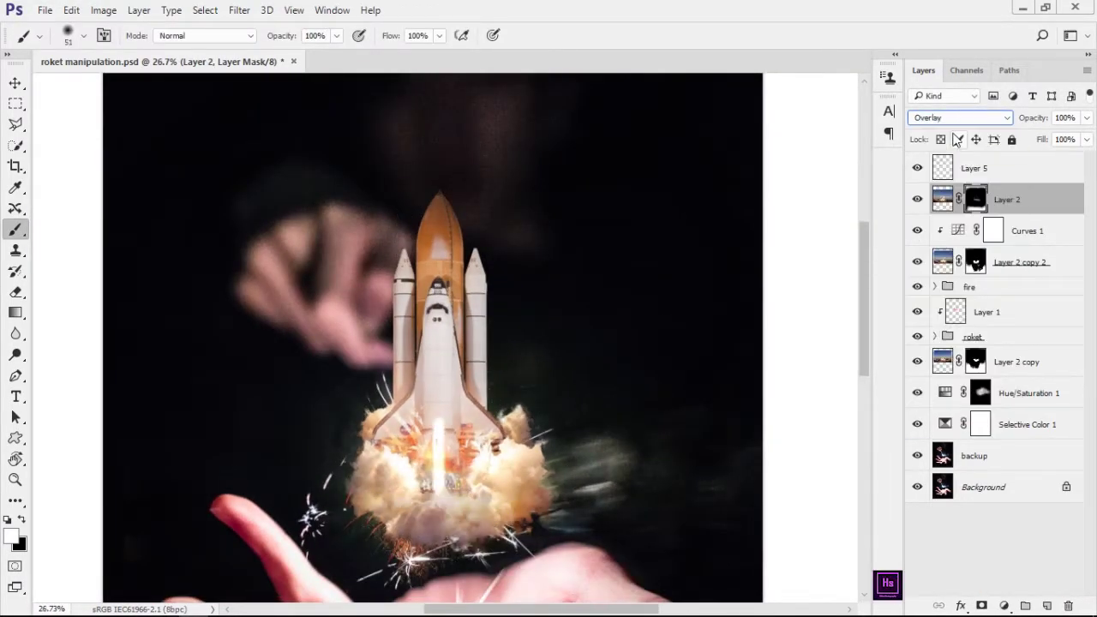
{"action": "key", "text": "Down"}
{"action": "key", "text": "Down"}
{"action": "key", "text": "Down"}
{"action": "key", "text": "Down"}
{"action": "key", "text": "Down"}
{"action": "key", "text": "Down"}
{"action": "key", "text": "Down"}
{"action": "key", "text": "Down"}
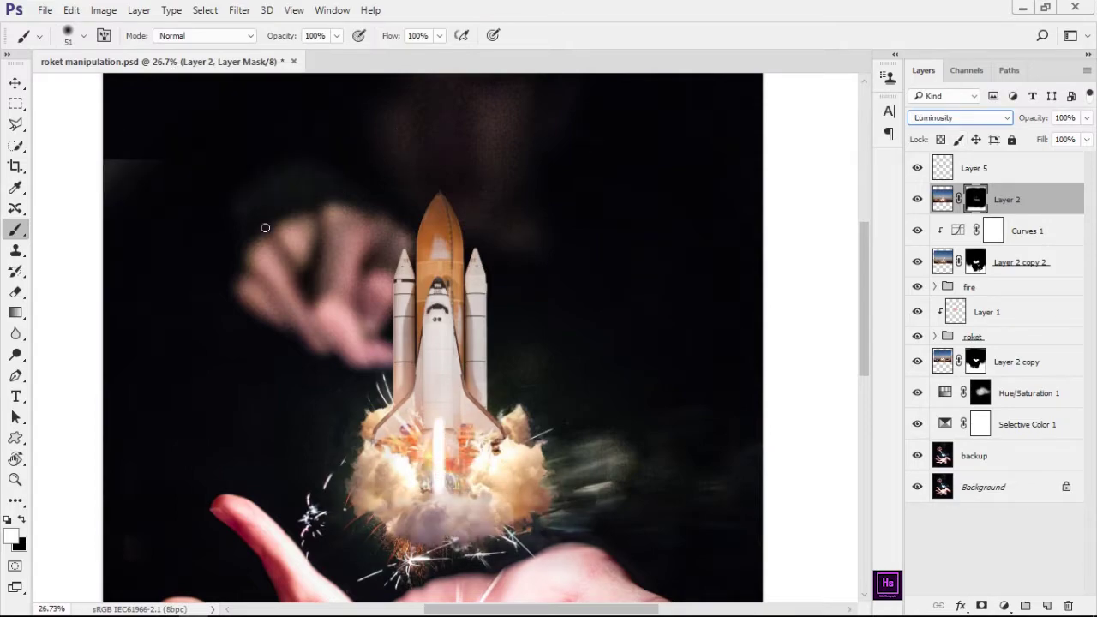
{"action": "key", "text": "]"}
{"action": "key", "text": "]"}
{"action": "key", "text": "]"}
{"action": "key", "text": "x"}
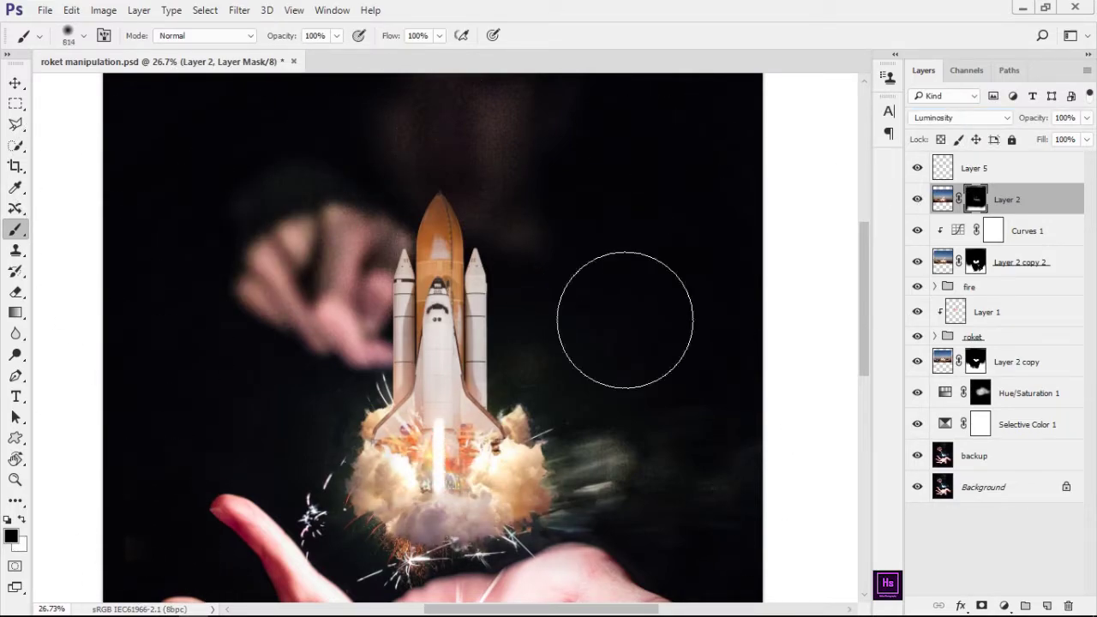
{"action": "key", "text": "["}
{"action": "key", "text": "["}
{"action": "key", "text": "["}
{"action": "scroll", "coordinate": [459, 398], "scroll_direction": "up", "scroll_amount": 6}
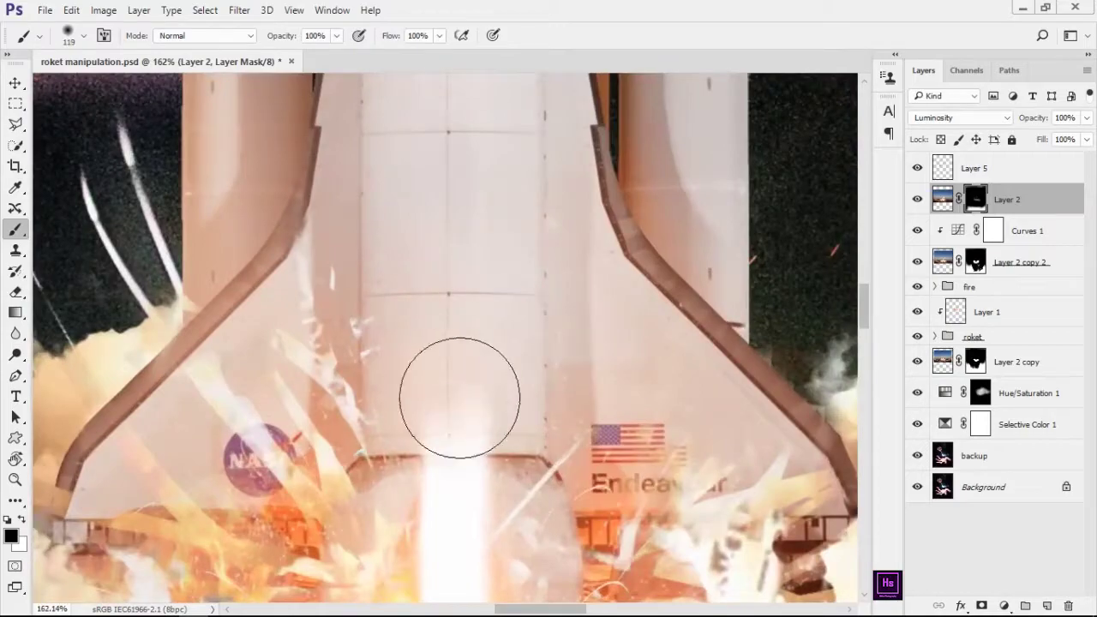
{"action": "scroll", "coordinate": [459, 397], "scroll_direction": "down", "scroll_amount": 6}
{"action": "scroll", "coordinate": [526, 412], "scroll_direction": "up", "scroll_amount": 2}
{"action": "scroll", "coordinate": [526, 411], "scroll_direction": "up", "scroll_amount": 4}
Paint white over the exhaust clouds on the mask with a large soft brush
{"action": "key", "text": "x"}
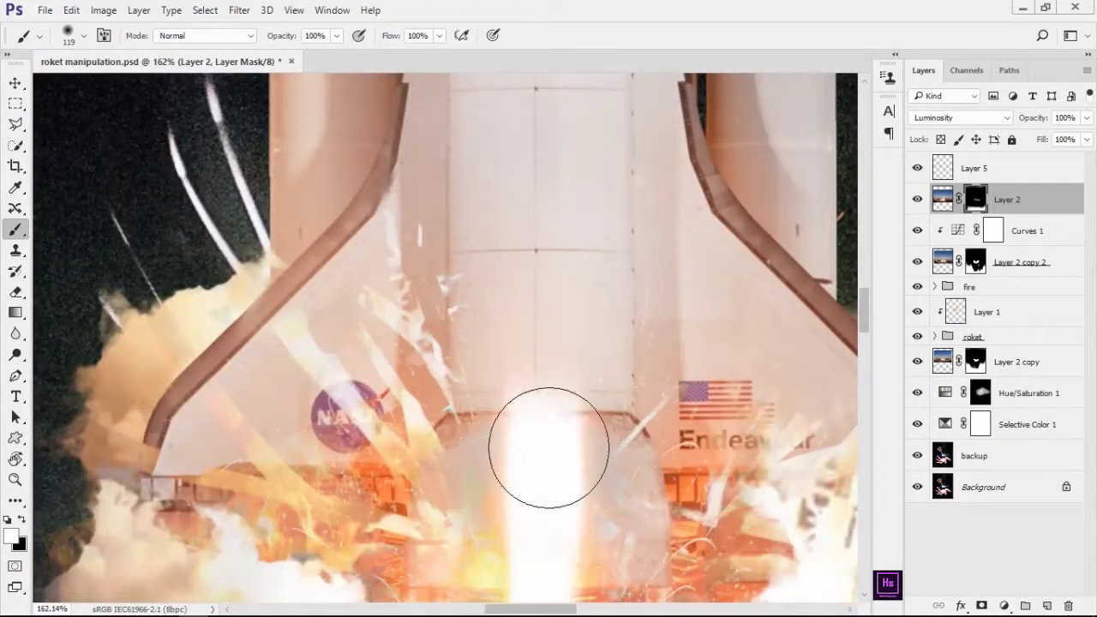
{"action": "scroll", "coordinate": [561, 409], "scroll_direction": "up", "scroll_amount": 1}
{"action": "key", "text": "["}
{"action": "key", "text": "["}
{"action": "key", "text": "["}
{"action": "scroll", "coordinate": [595, 490], "scroll_direction": "down", "scroll_amount": 2}
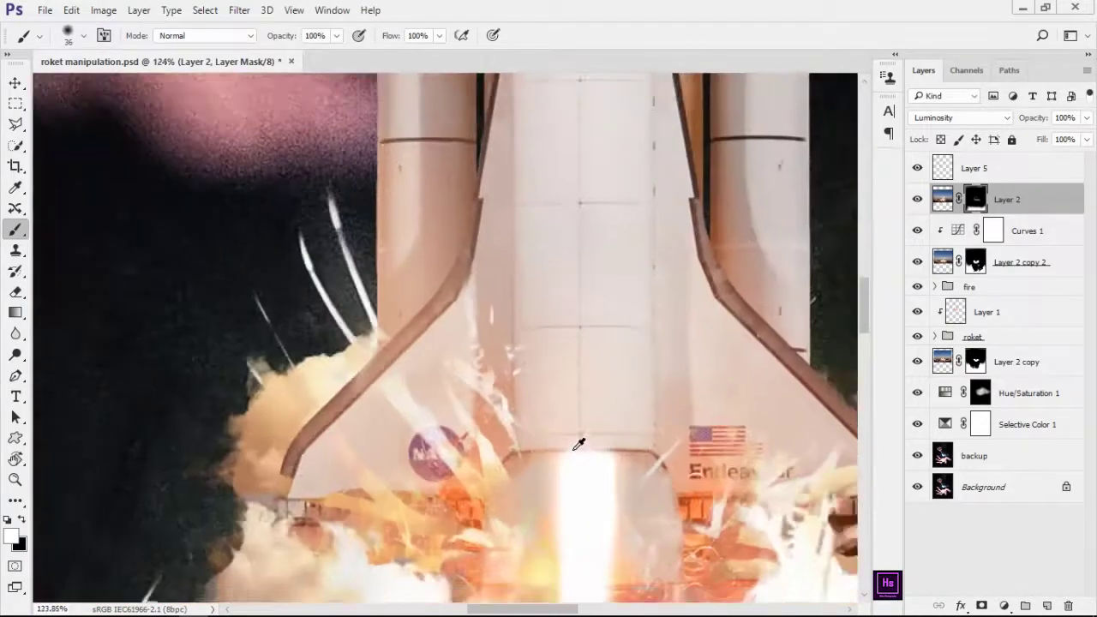
{"action": "scroll", "coordinate": [579, 443], "scroll_direction": "down", "scroll_amount": 6}
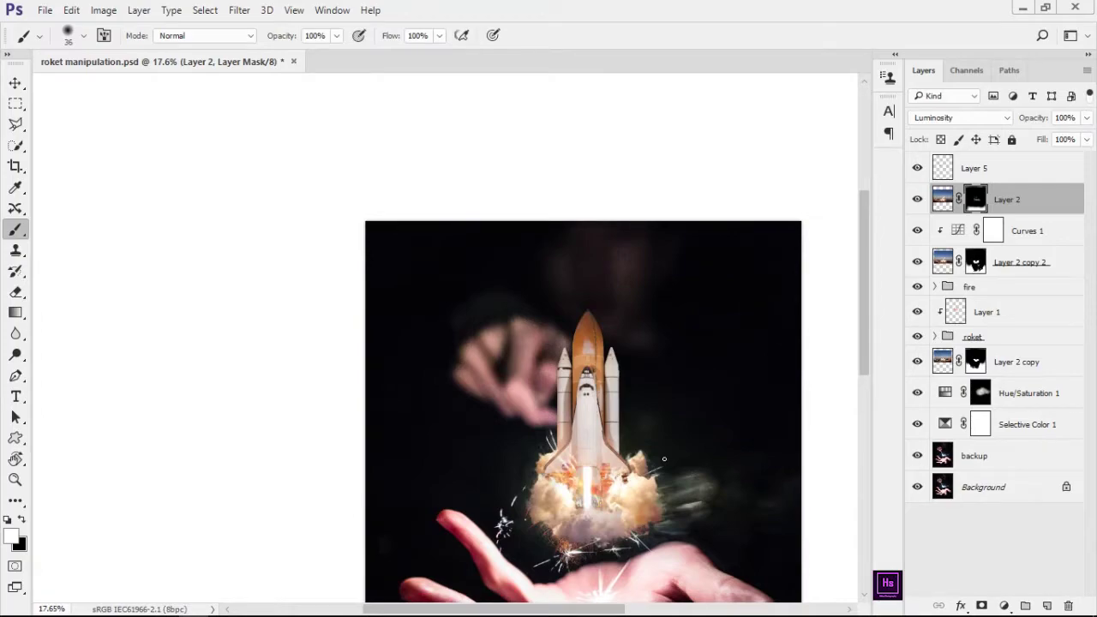
{"action": "scroll", "coordinate": [664, 458], "scroll_direction": "up", "scroll_amount": 1}
{"action": "scroll", "coordinate": [600, 463], "scroll_direction": "up", "scroll_amount": 5}
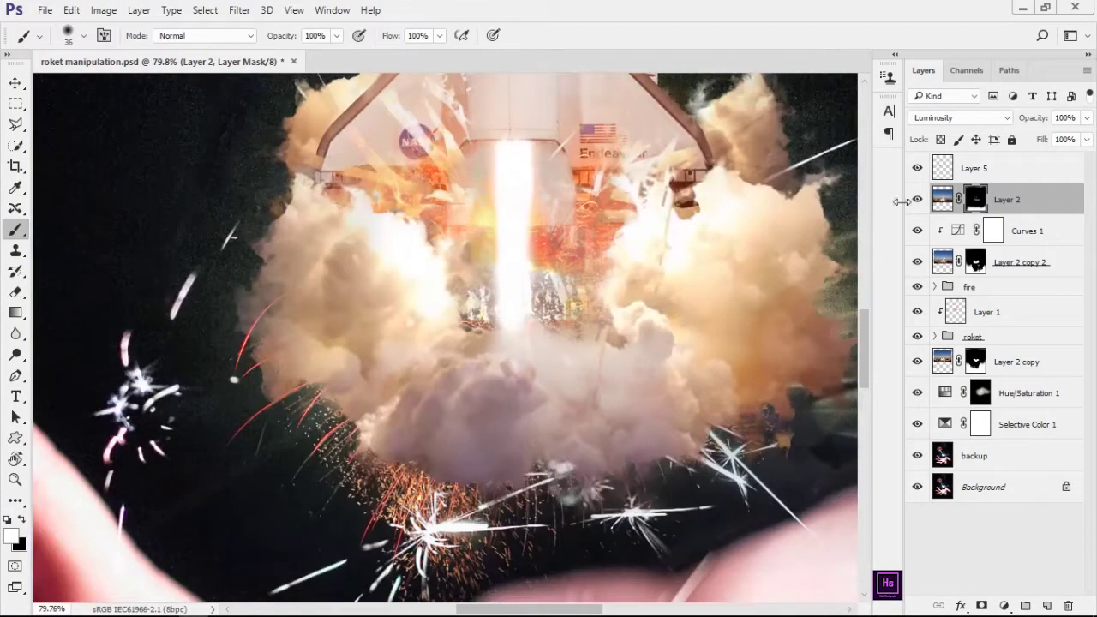
{"action": "key", "text": "bracketright"}
{"action": "key", "text": "bracketright"}
{"action": "key", "text": "bracketright"}
{"action": "mouse_move", "coordinate": [568, 442]}
{"action": "left_mouse_down"}
{"action": "mouse_move", "coordinate": [400, 412]}
{"action": "mouse_move", "coordinate": [588, 502]}
{"action": "mouse_move", "coordinate": [669, 355]}
{"action": "left_mouse_up"}
Softly darken the mask over the central clouds with black at 13% flow
{"action": "key", "text": "x"}
{"action": "key", "text": "ctrl+alt+z"}
{"action": "key", "text": "shift+1"}
{"action": "key", "text": "shift+3"}
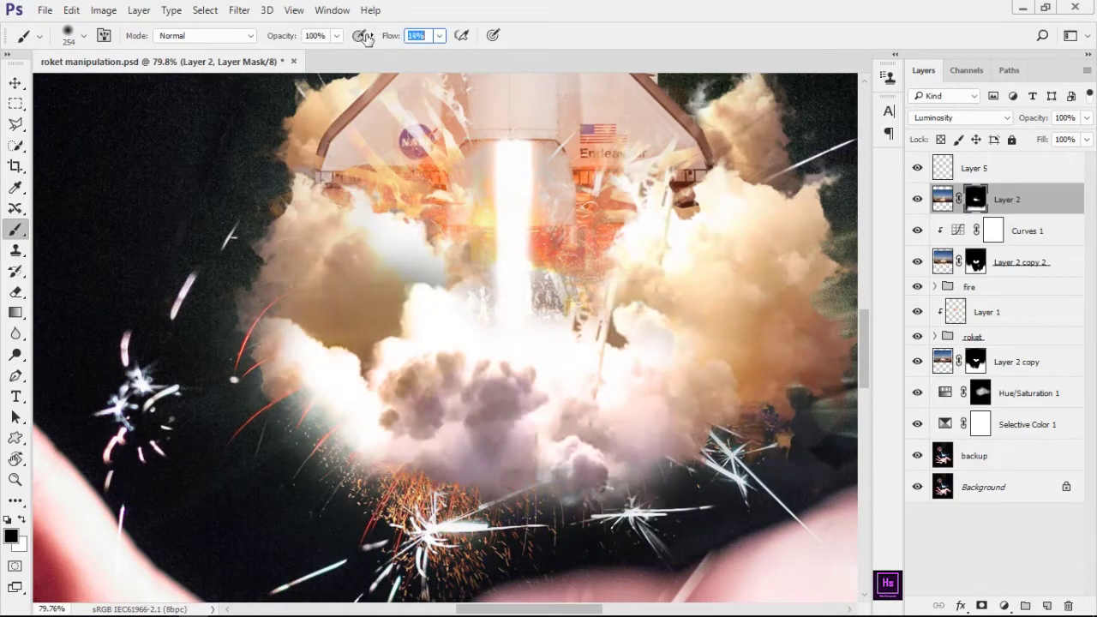
{"action": "mouse_move", "coordinate": [341, 388]}
{"action": "left_mouse_down"}
{"action": "mouse_move", "coordinate": [637, 351]}
{"action": "mouse_move", "coordinate": [611, 289]}
{"action": "left_mouse_up"}
{"action": "scroll", "coordinate": [612, 289], "scroll_direction": "down", "scroll_amount": 5}
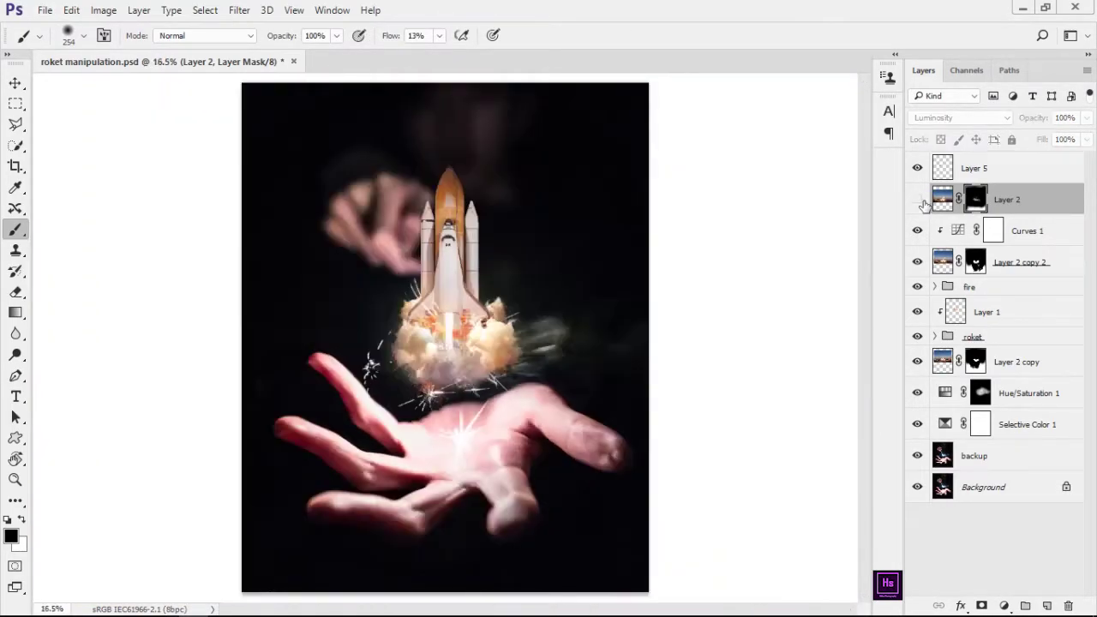
{"action": "scroll", "coordinate": [574, 408], "scroll_direction": "up", "scroll_amount": 5}
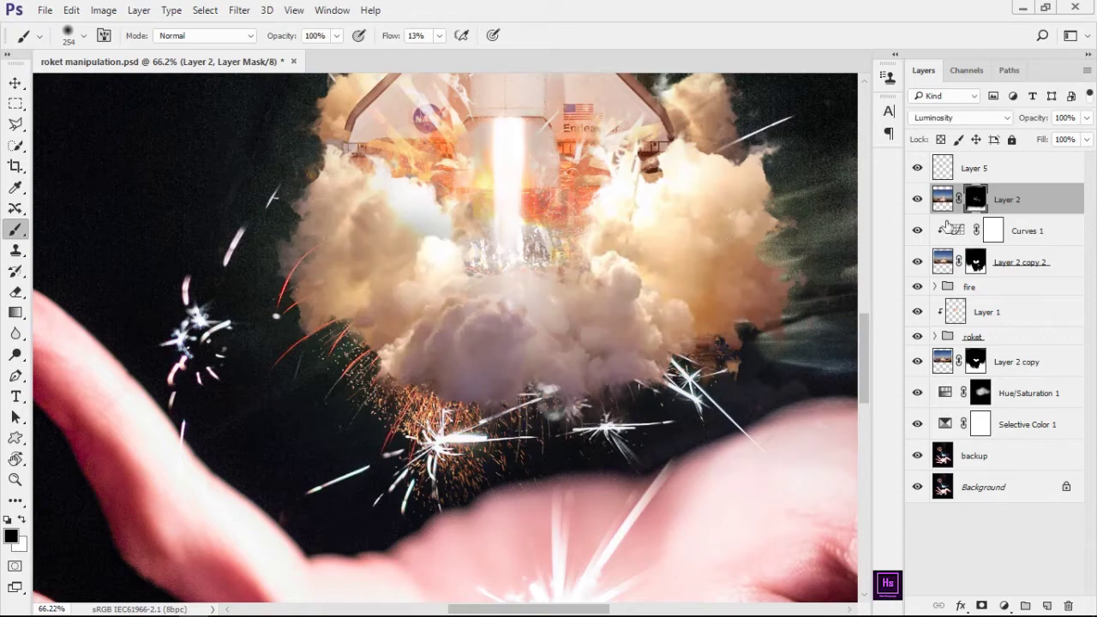
Fit the image on screen and target Layer 2 copy 2's mask
{"action": "key", "text": "ctrl+0"}
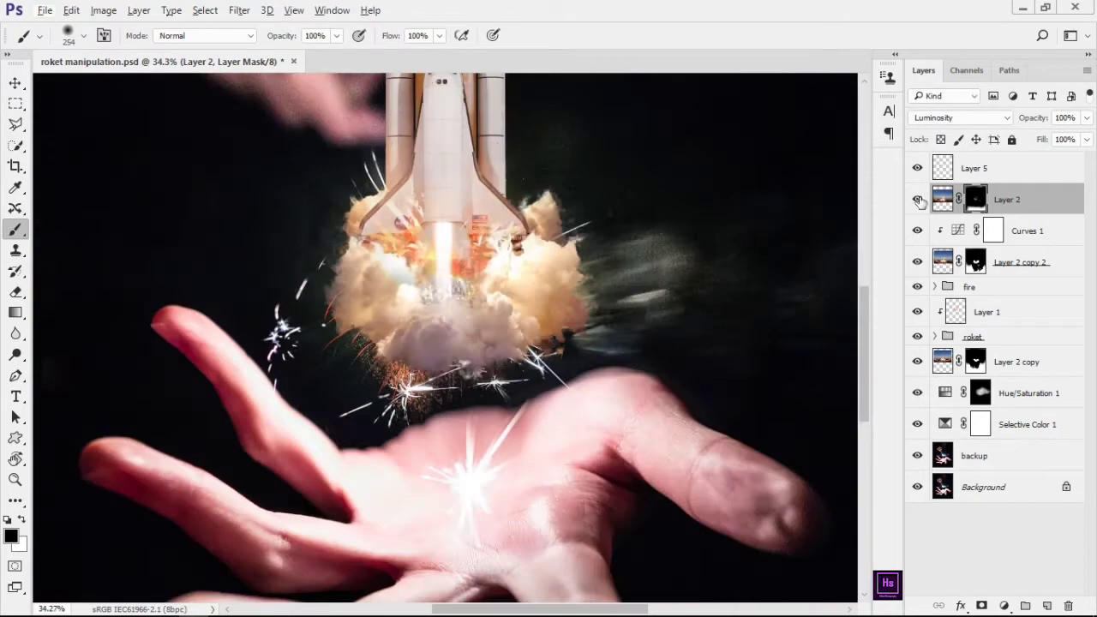
{"action": "left_click", "coordinate": [975, 261]}
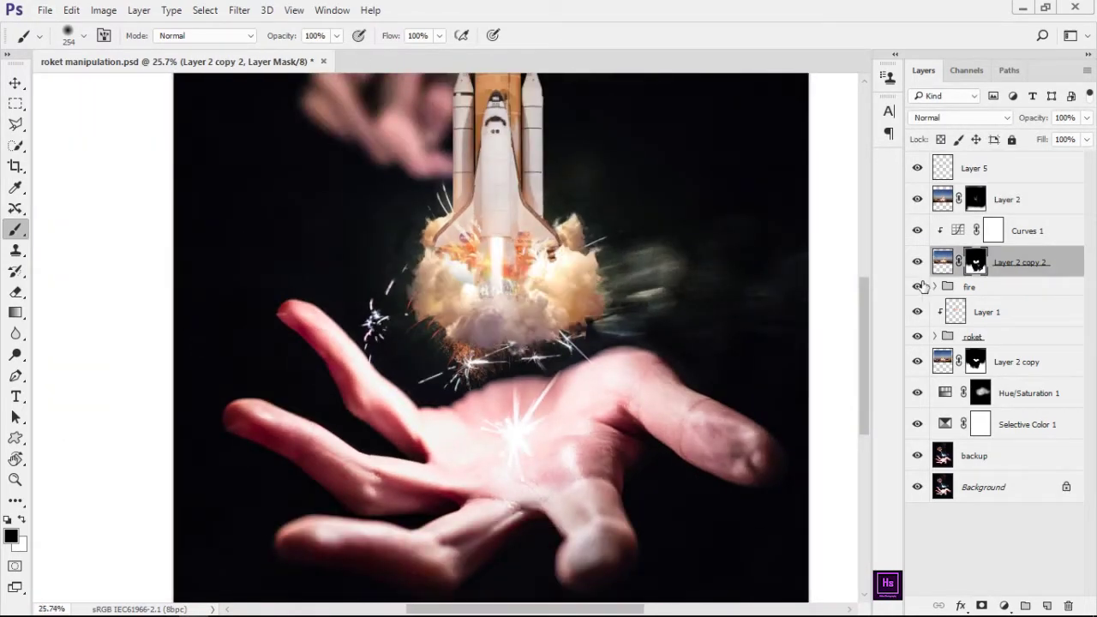
{"action": "scroll", "coordinate": [703, 339], "scroll_direction": "up", "scroll_amount": 2}
{"action": "scroll", "coordinate": [441, 270], "scroll_direction": "up", "scroll_amount": 3}
{"action": "scroll", "coordinate": [569, 355], "scroll_direction": "down", "scroll_amount": 2}
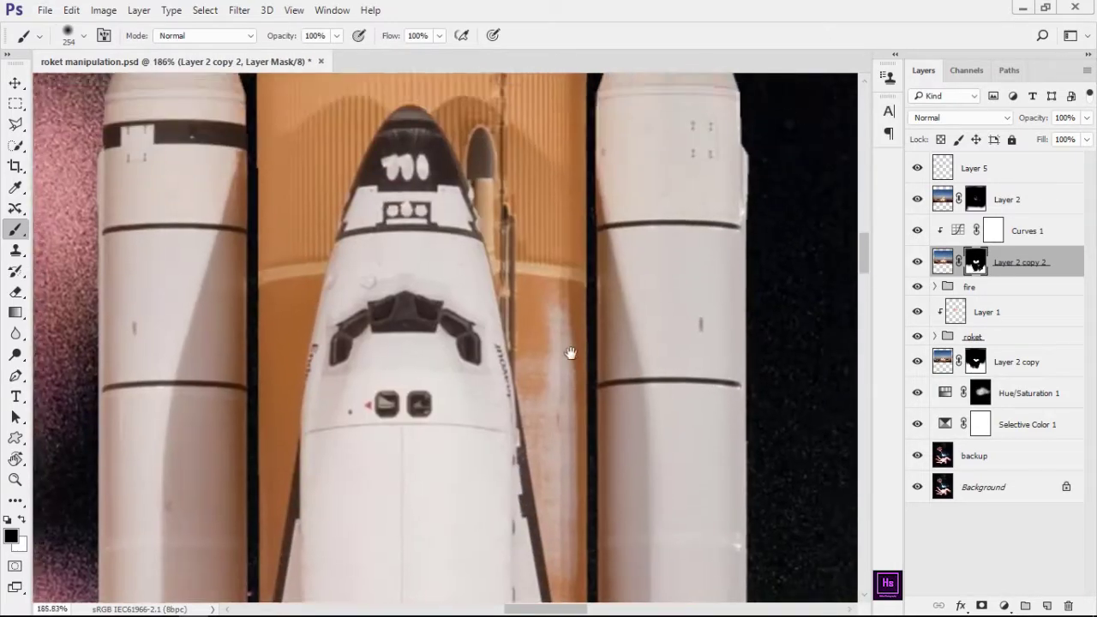
{"action": "scroll", "coordinate": [572, 370], "scroll_direction": "down", "scroll_amount": 3}
{"action": "scroll", "coordinate": [573, 370], "scroll_direction": "down", "scroll_amount": 3}
{"action": "key", "text": "alt+shift+bracketright"}
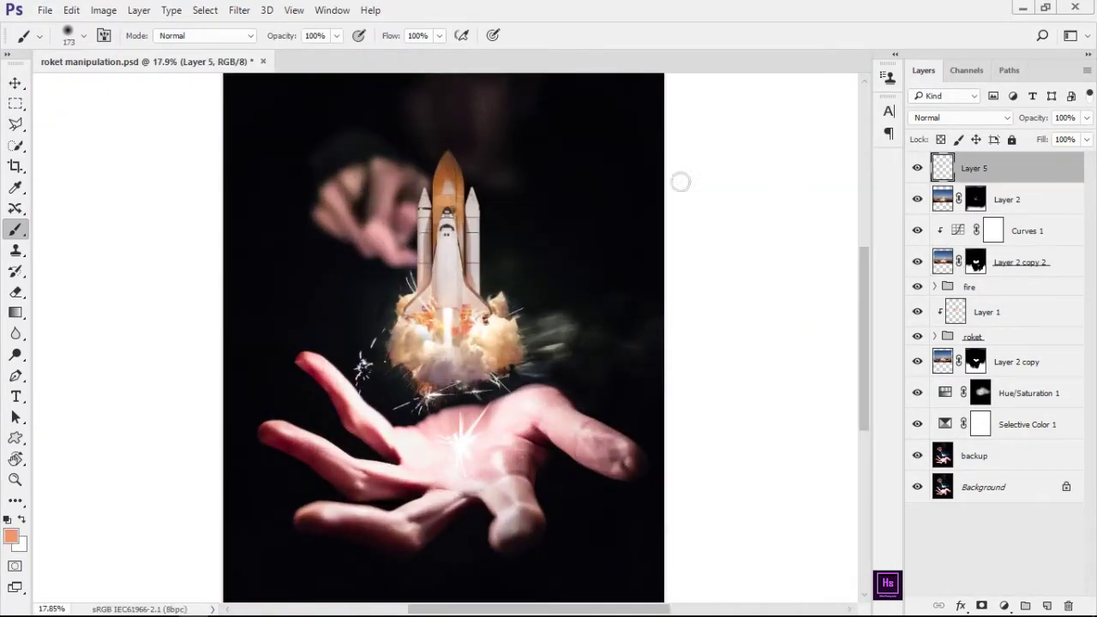
Add a Color Balance adjustment layer above the roket group
{"action": "left_click", "coordinate": [948, 290]}
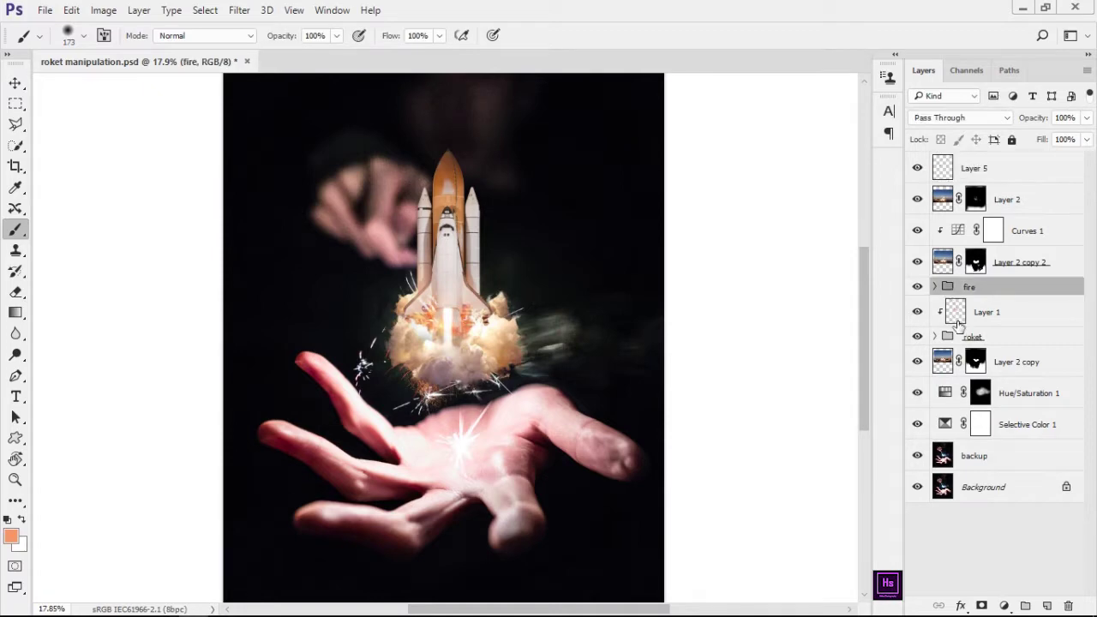
{"action": "left_click", "coordinate": [950, 338]}
{"action": "left_click", "coordinate": [1010, 602]}
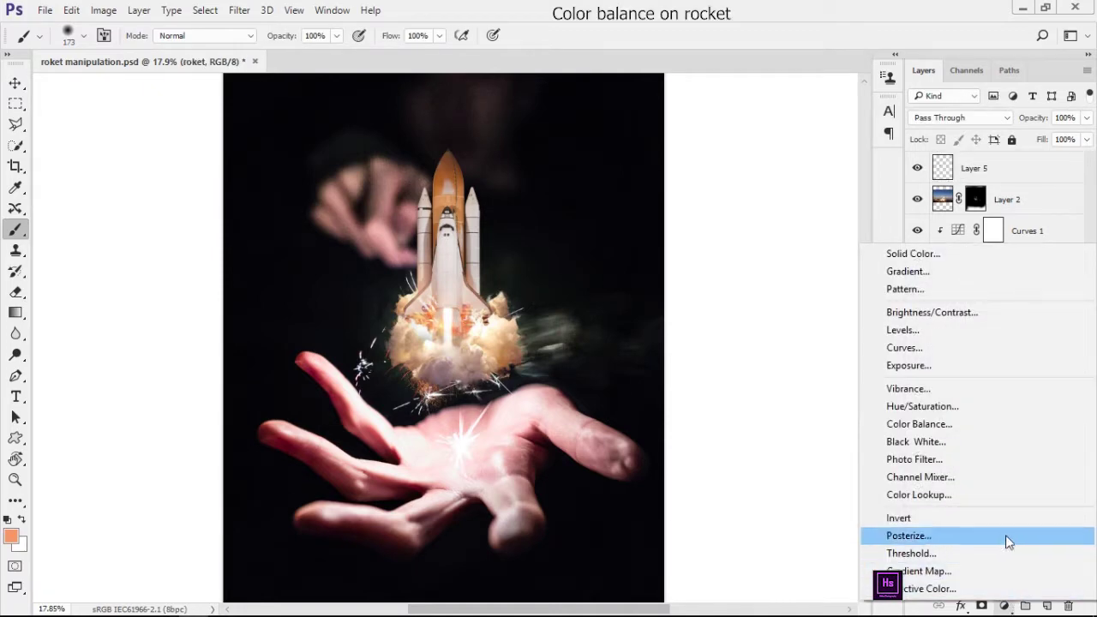
{"action": "left_click", "coordinate": [969, 424]}
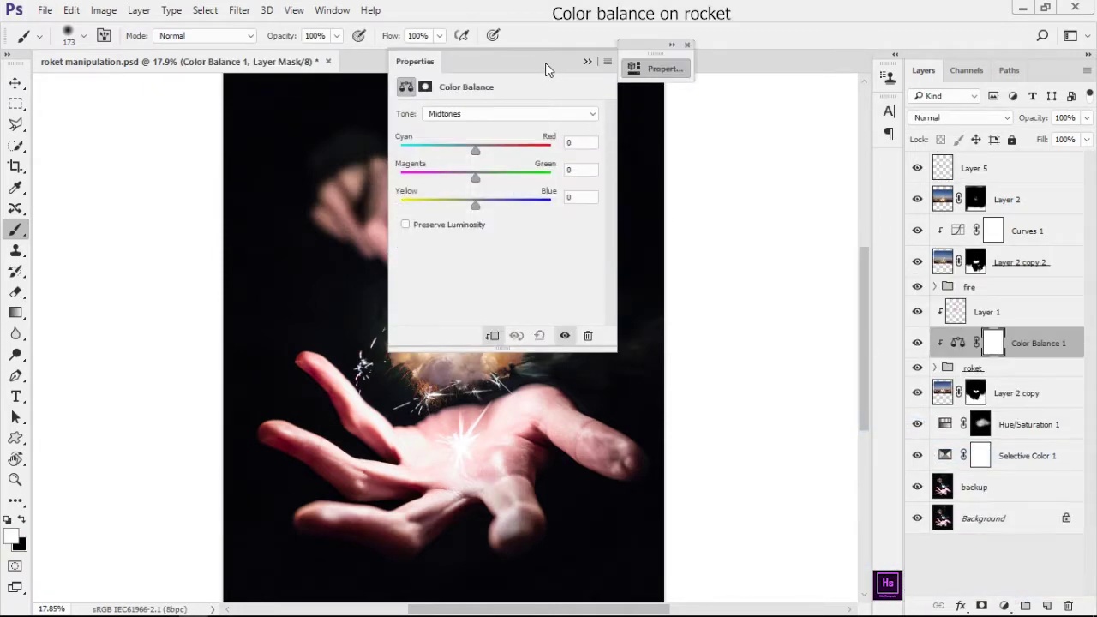
{"action": "left_click_drag", "start_coordinate": [545, 63], "coordinate": [809, 57]}
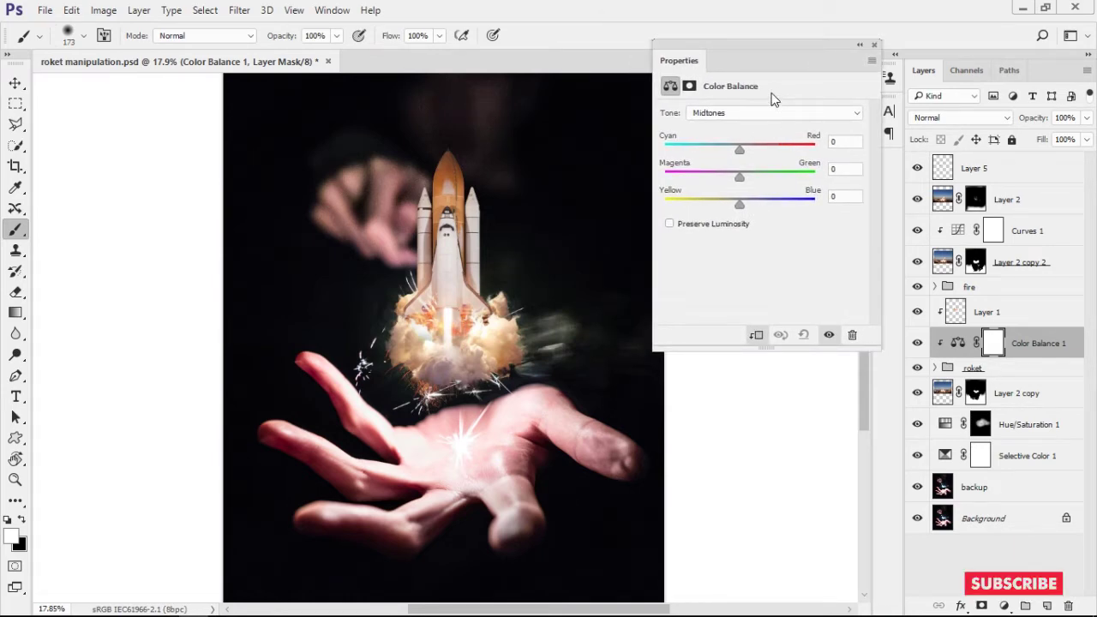
Shift the midtones toward yellow and set the shadows to +2, 0, -9
{"action": "left_click_drag", "start_coordinate": [739, 203], "coordinate": [721, 204]}
{"action": "key", "text": "Down"}
{"action": "left_click", "coordinate": [771, 113]}
{"action": "left_click", "coordinate": [711, 126]}
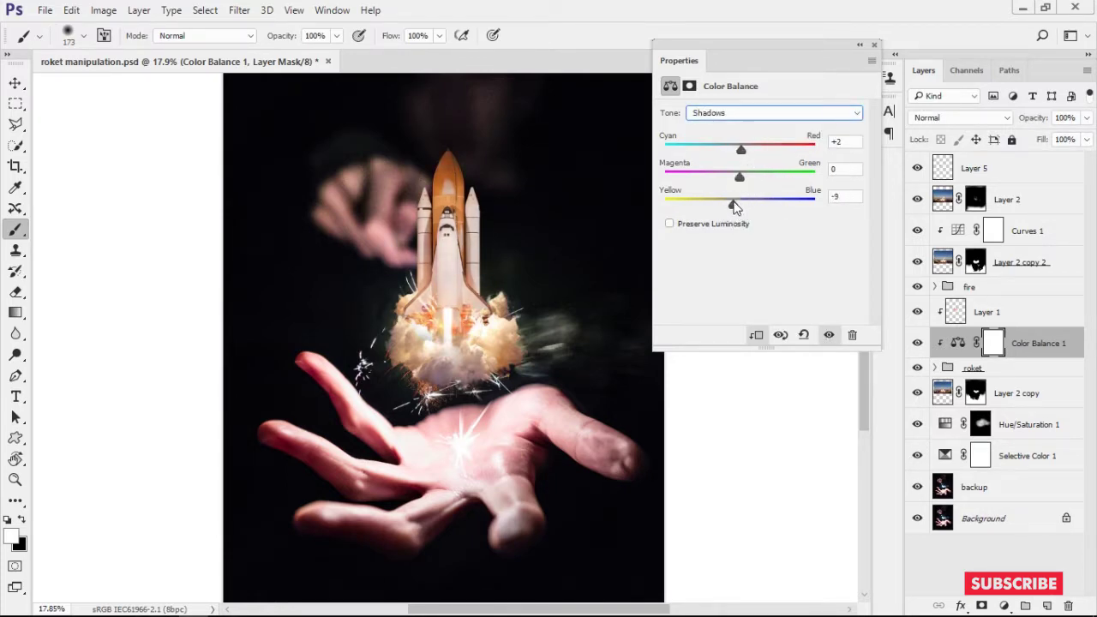
{"action": "double_click", "coordinate": [744, 45]}
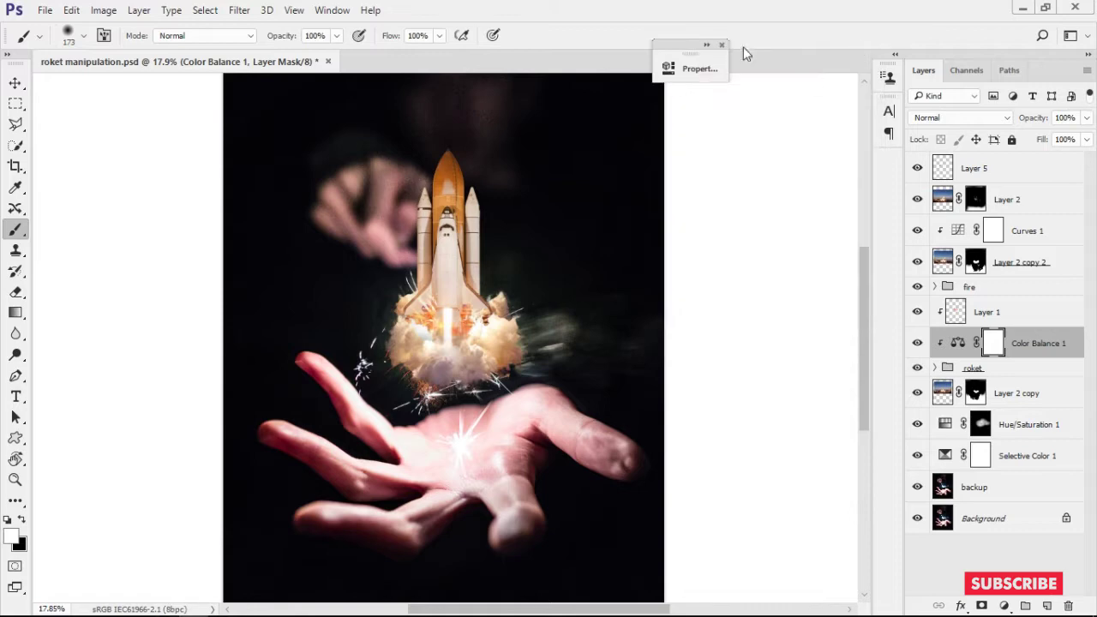
Select Layer 2 copy 2 together with Curves 1
{"action": "left_click", "coordinate": [941, 288]}
{"action": "left_click", "coordinate": [1004, 606]}
{"action": "key", "text": "Escape"}
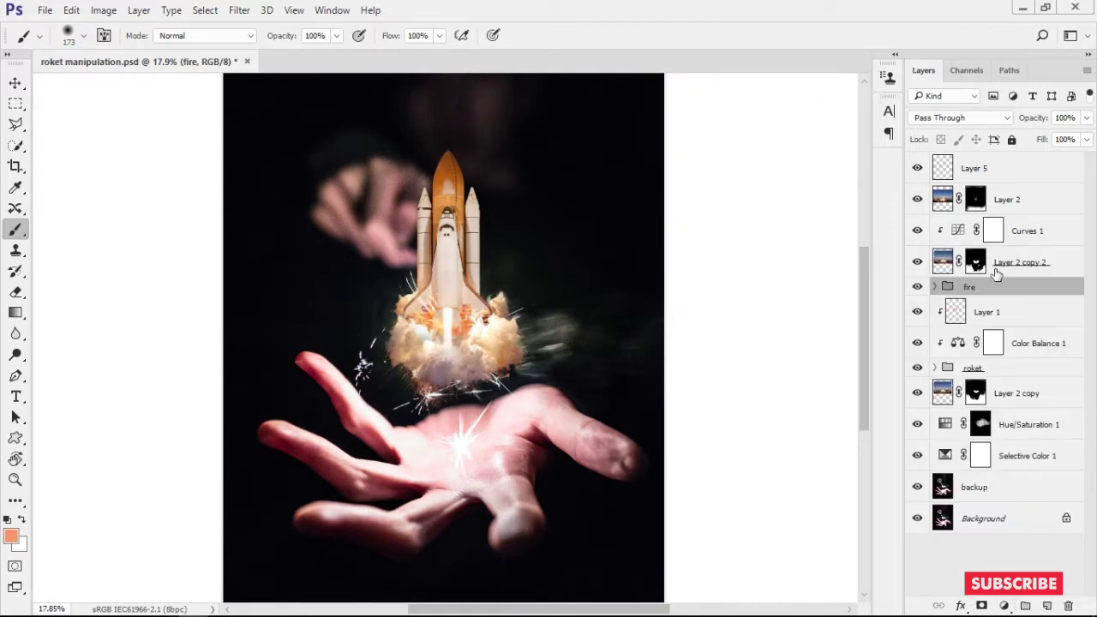
{"action": "left_click", "coordinate": [1060, 268]}
{"action": "left_click", "coordinate": [1029, 232], "text": "shift"}
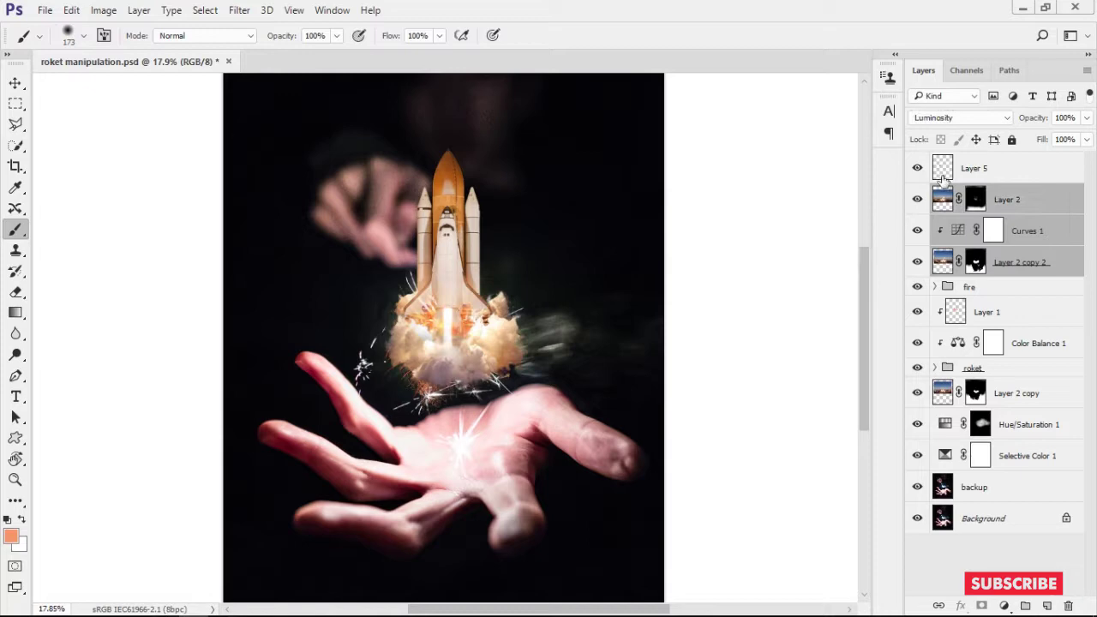
Group Layer 2, Curves 1 and Layer 2 copy 2 into a group named smoke
{"action": "left_click", "coordinate": [994, 176], "text": "shift"}
{"action": "left_click", "coordinate": [1069, 199], "text": "shift"}
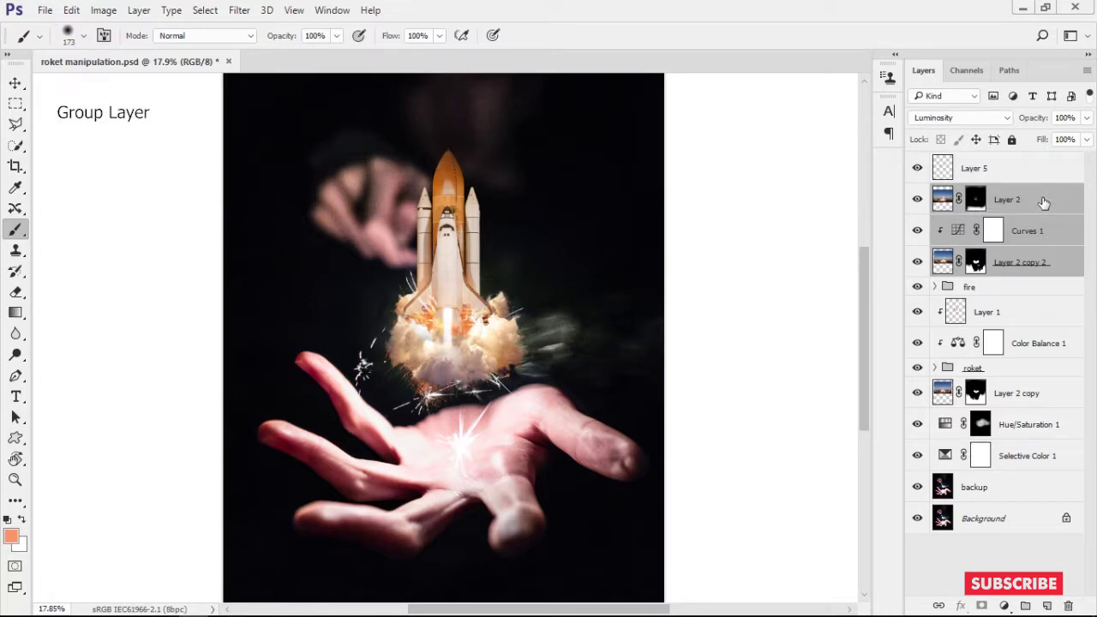
{"action": "key", "text": "ctrl+g"}
{"action": "type", "text": "smoke"}
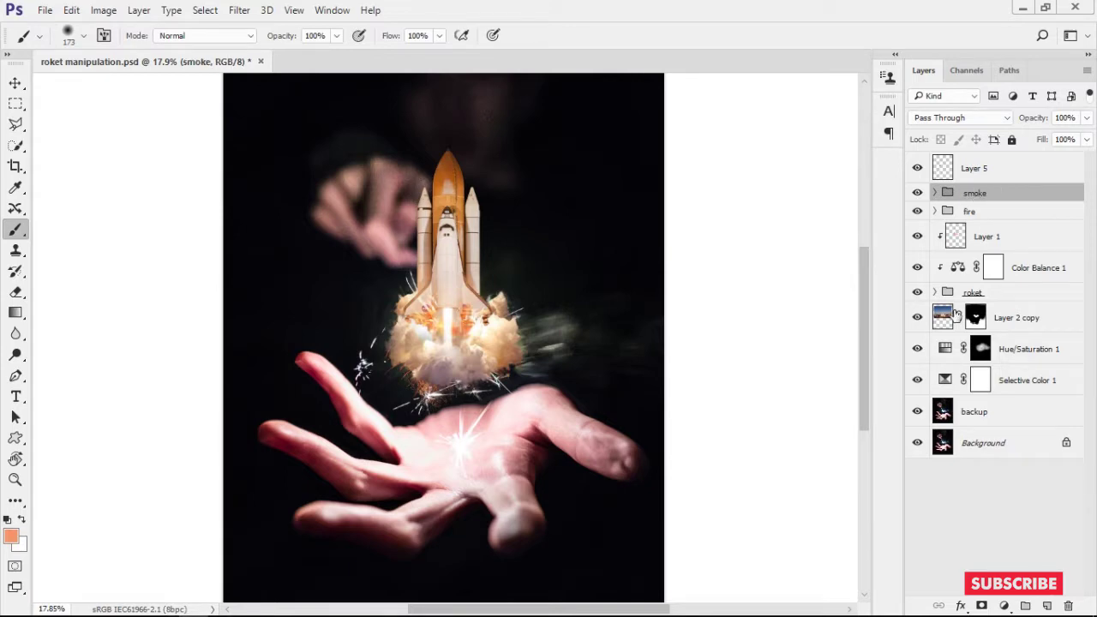
Add a Color Balance layer clipped to smoke, with shadows at +9 red/−5 blue
{"action": "left_click", "coordinate": [1003, 605]}
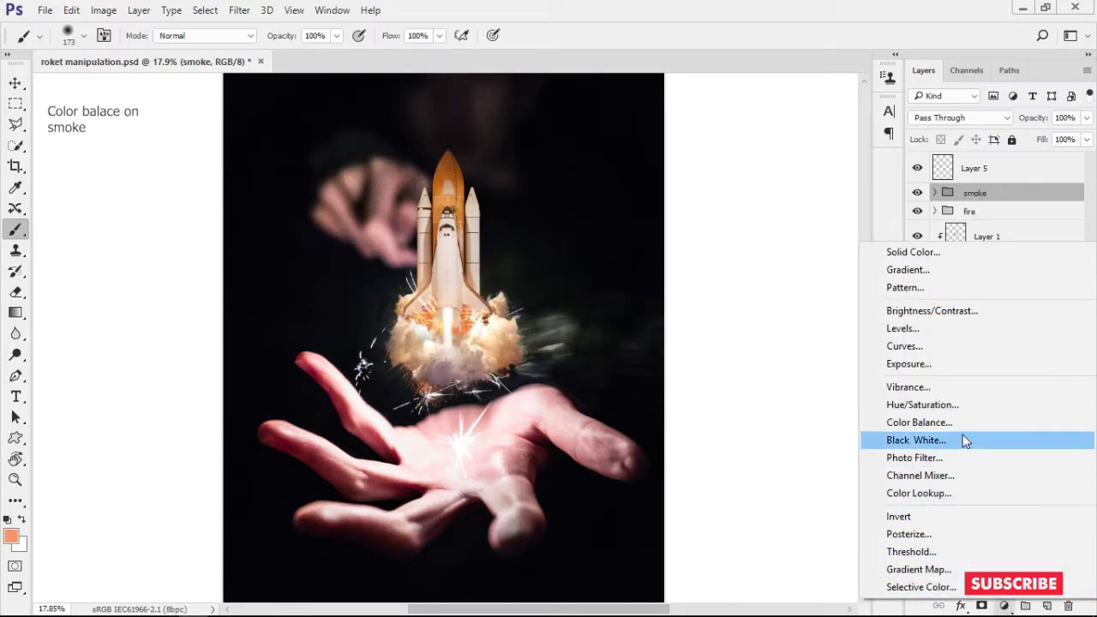
{"action": "left_click_drag", "start_coordinate": [578, 80], "coordinate": [767, 87]}
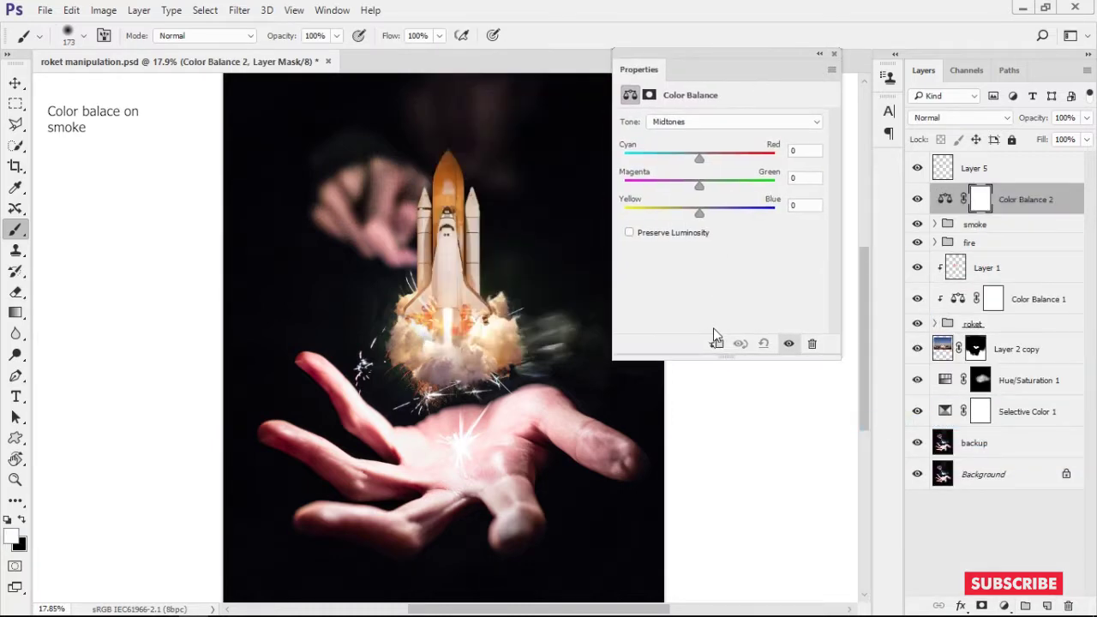
{"action": "left_click", "coordinate": [716, 344]}
{"action": "mouse_move", "coordinate": [700, 213]}
{"action": "left_mouse_down"}
{"action": "mouse_move", "coordinate": [711, 214]}
{"action": "mouse_move", "coordinate": [698, 217]}
{"action": "left_mouse_up"}
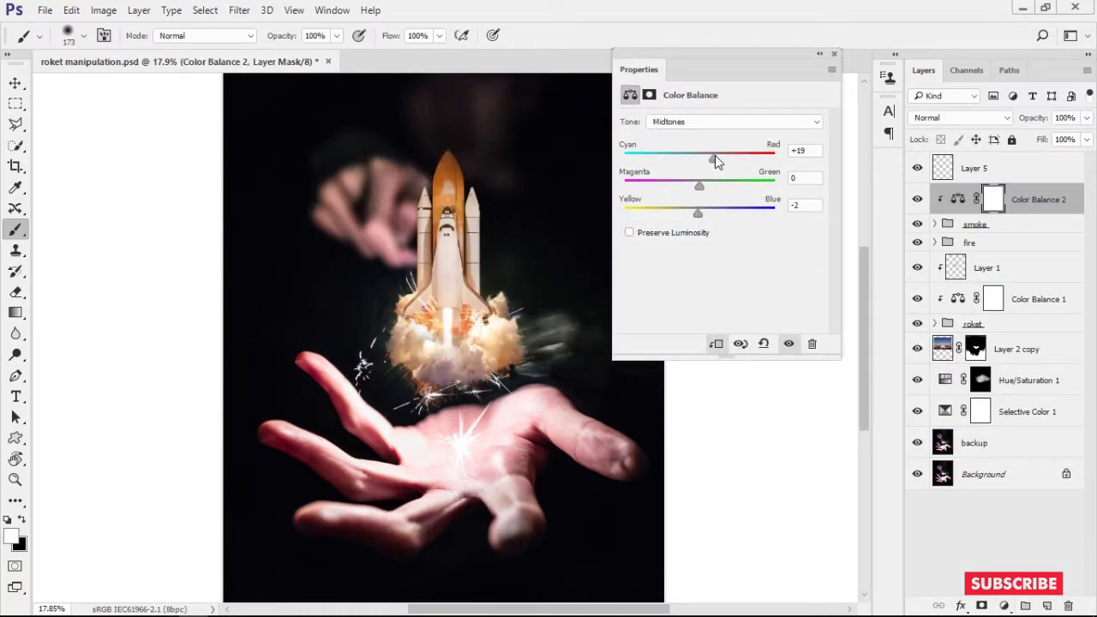
{"action": "left_click", "coordinate": [701, 122]}
{"action": "left_click", "coordinate": [699, 135]}
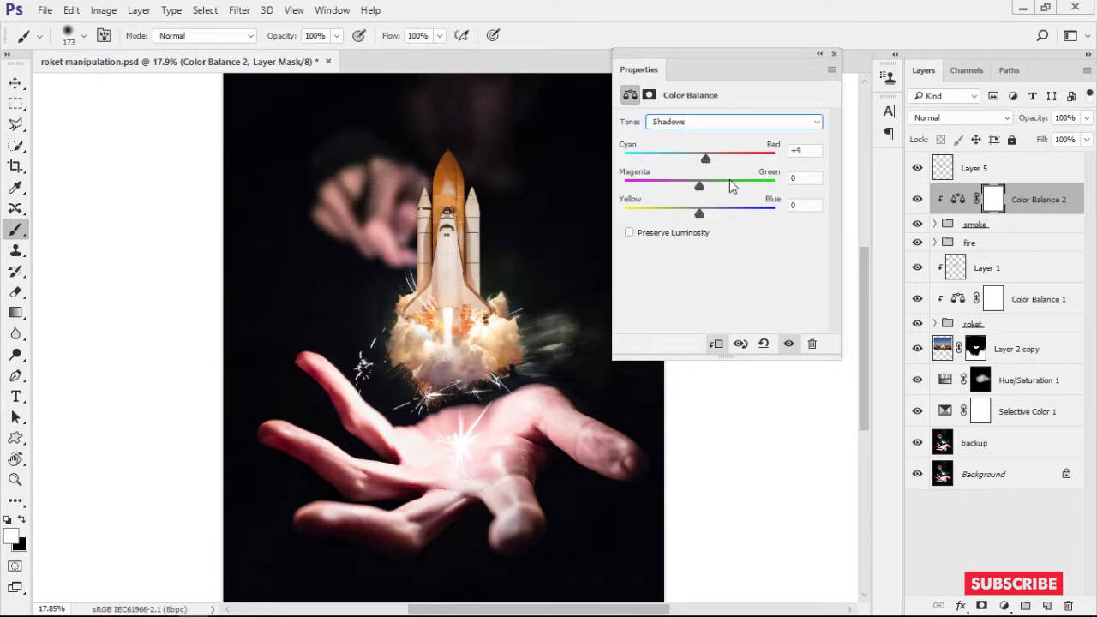
{"action": "left_click", "coordinate": [788, 344]}
{"action": "left_click", "coordinate": [788, 344]}
{"action": "left_click", "coordinate": [788, 344]}
Set the highlights to +7 red/−11 blue and compare before and after
{"action": "left_click", "coordinate": [723, 121]}
{"action": "left_click", "coordinate": [720, 153]}
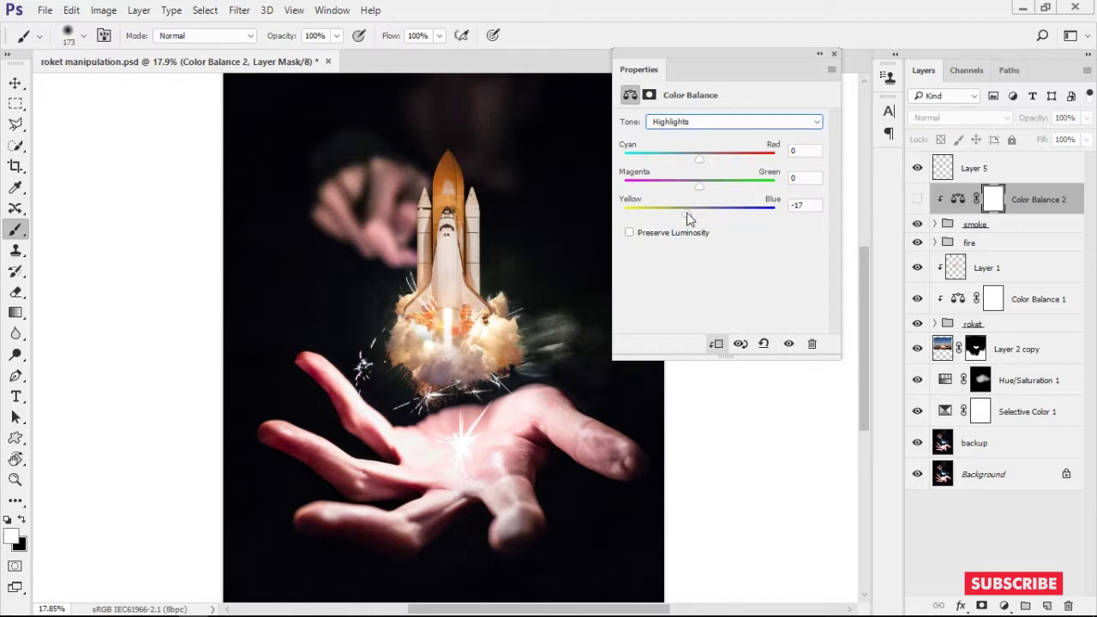
{"action": "left_click", "coordinate": [787, 344]}
{"action": "left_click", "coordinate": [787, 344]}
{"action": "left_click", "coordinate": [787, 344]}
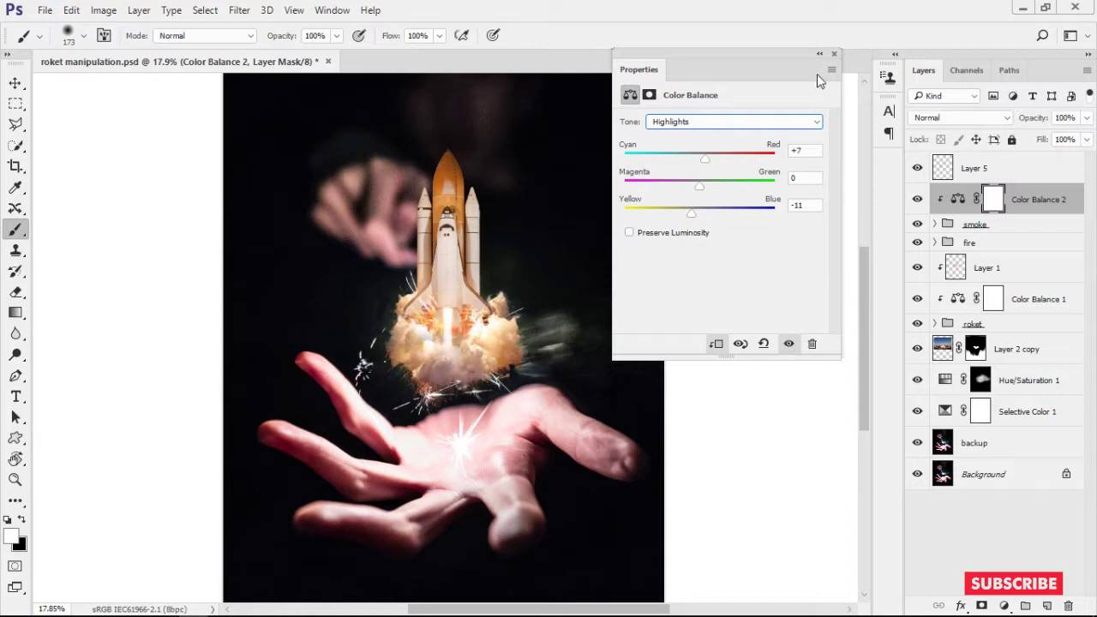
{"action": "left_click", "coordinate": [820, 54]}
{"action": "left_click", "coordinate": [683, 54]}
Toggle the roket group's visibility to check its effect
{"action": "left_click", "coordinate": [935, 323]}
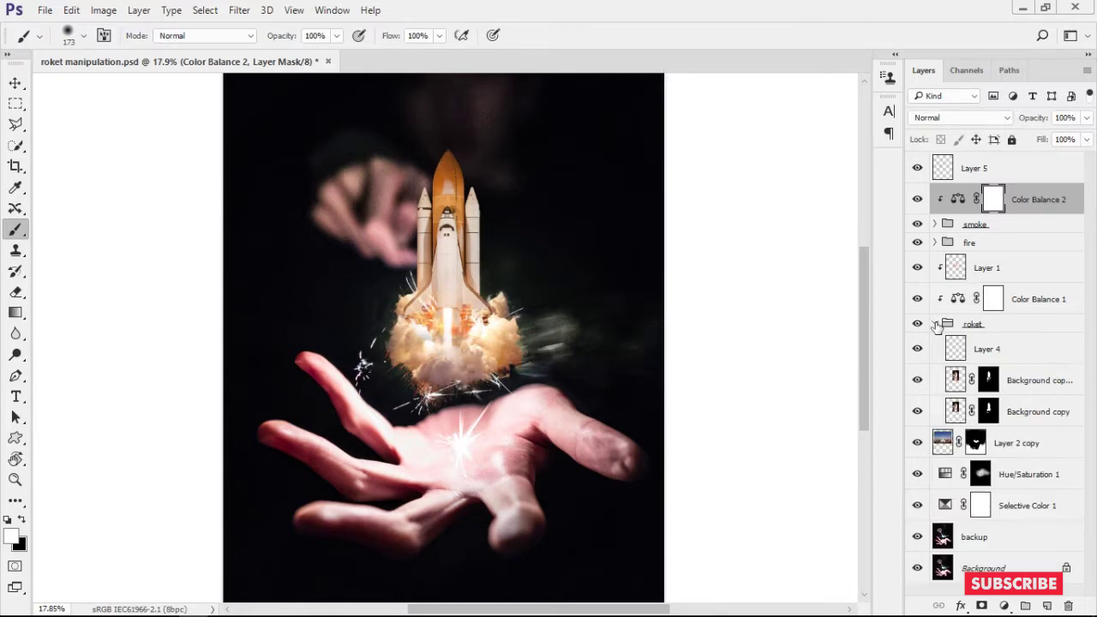
{"action": "left_click", "coordinate": [934, 323]}
{"action": "left_click", "coordinate": [917, 323]}
{"action": "left_click", "coordinate": [917, 323]}
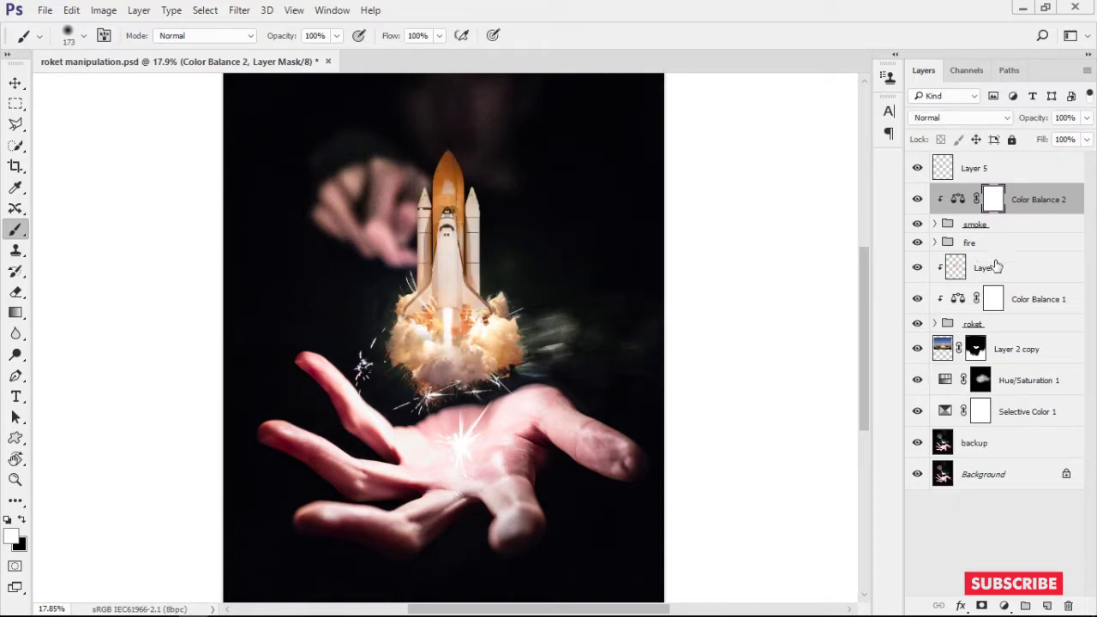
Add a Color Balance layer above backup shifting its midtones toward yellow
{"action": "left_click", "coordinate": [974, 444]}
{"action": "left_click", "coordinate": [1005, 606]}
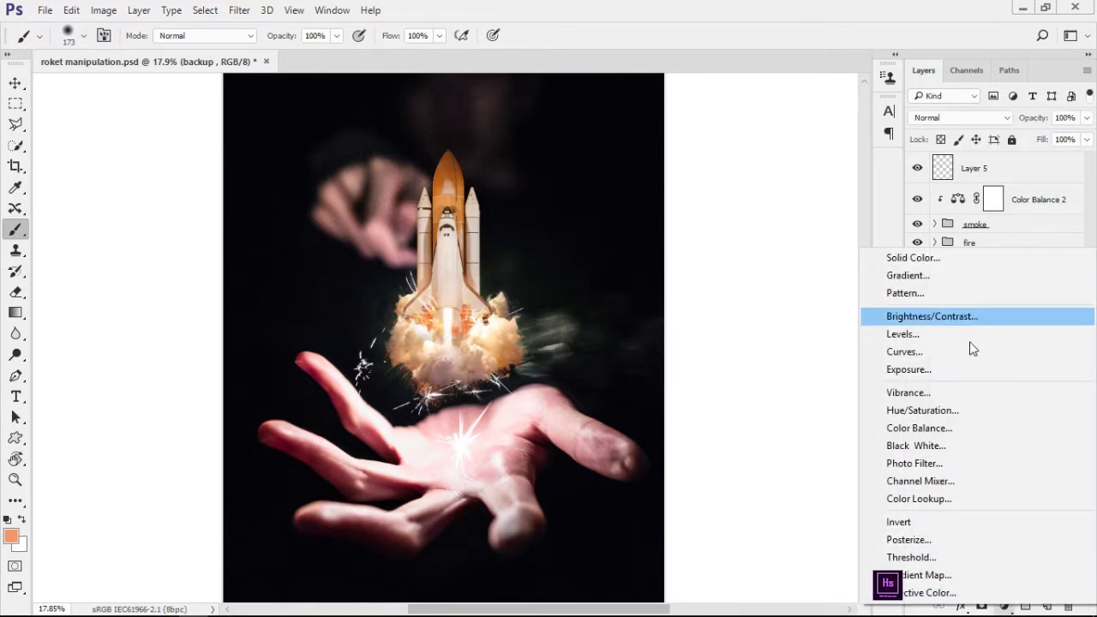
{"action": "left_click", "coordinate": [953, 428]}
{"action": "left_click_drag", "start_coordinate": [519, 96], "coordinate": [825, 101]}
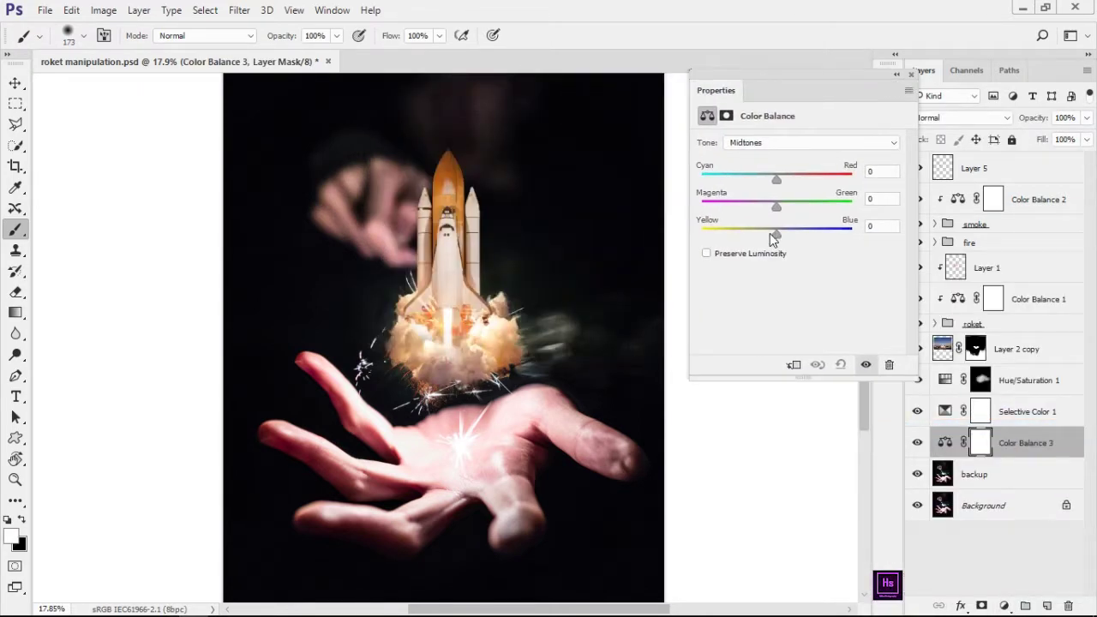
{"action": "mouse_move", "coordinate": [794, 247]}
{"action": "left_mouse_down"}
{"action": "mouse_move", "coordinate": [714, 247]}
{"action": "mouse_move", "coordinate": [773, 256]}
{"action": "left_mouse_up"}
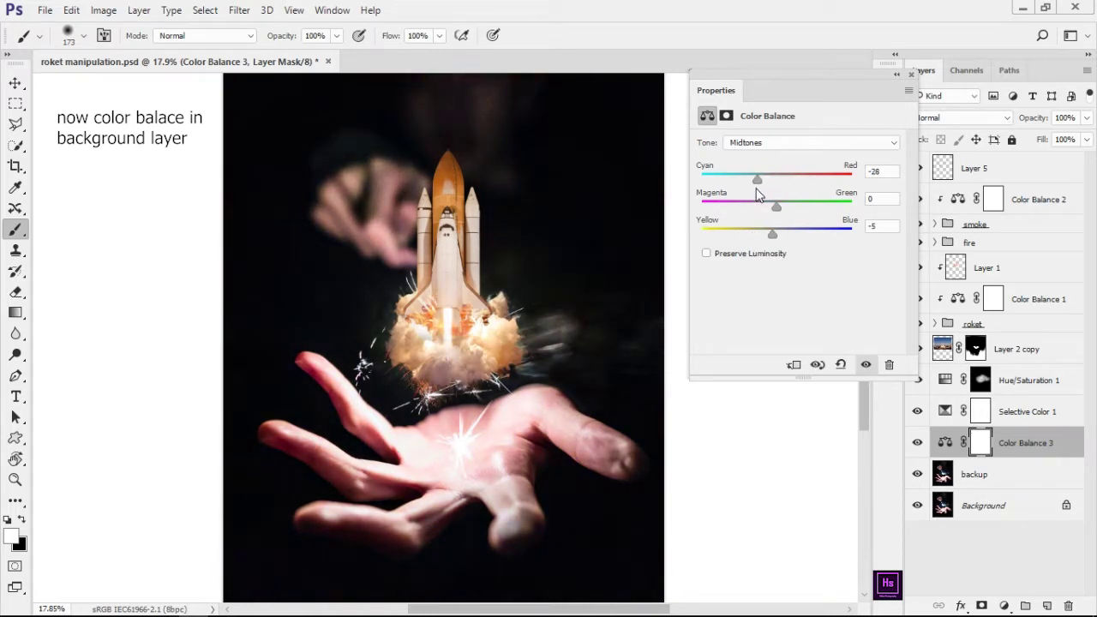
Delete the Color Balance 3 layer and select Layer 5 at the top
{"action": "left_click", "coordinate": [896, 76]}
{"action": "key", "text": "Delete"}
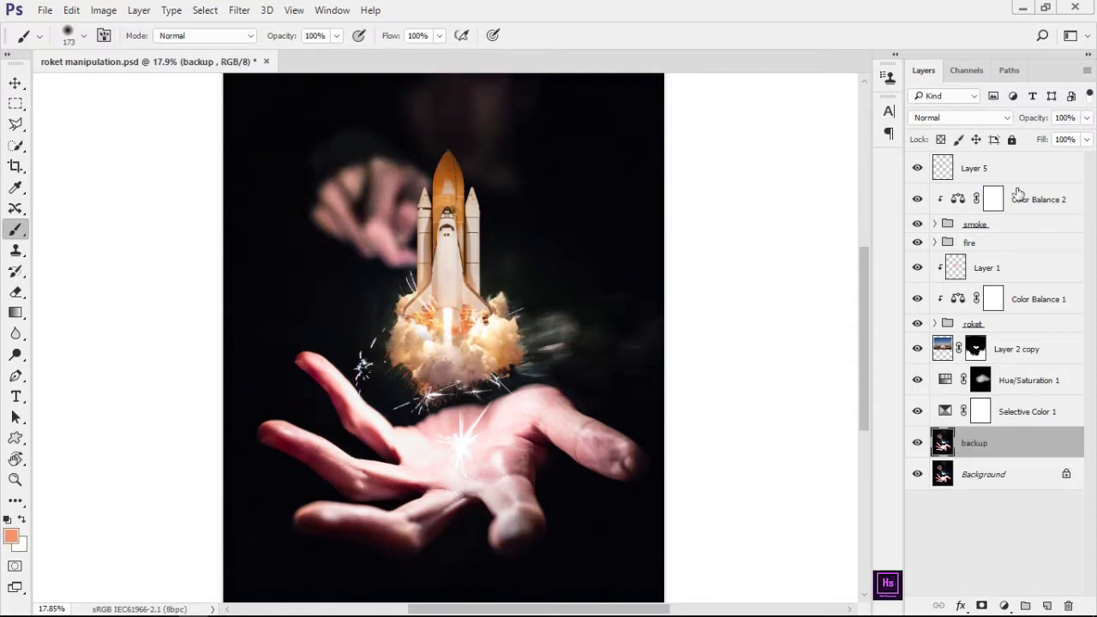
{"action": "left_click", "coordinate": [1025, 174]}
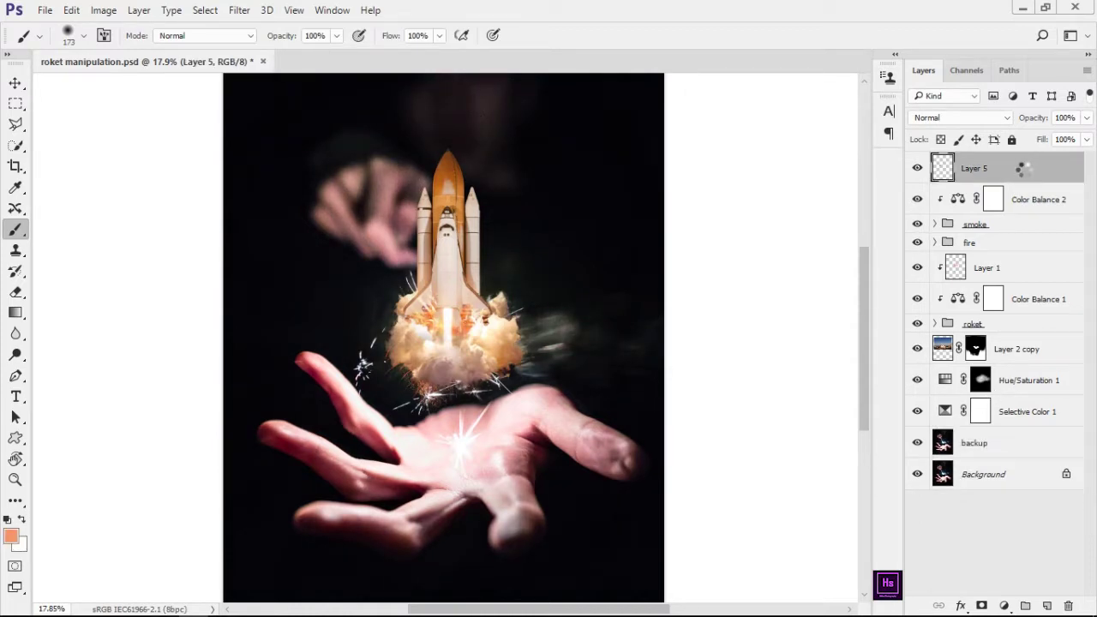
Stamp all visible layers into Layer 6 and convert it for Smart Filters
{"action": "key", "text": "ctrl+alt+shift+e"}
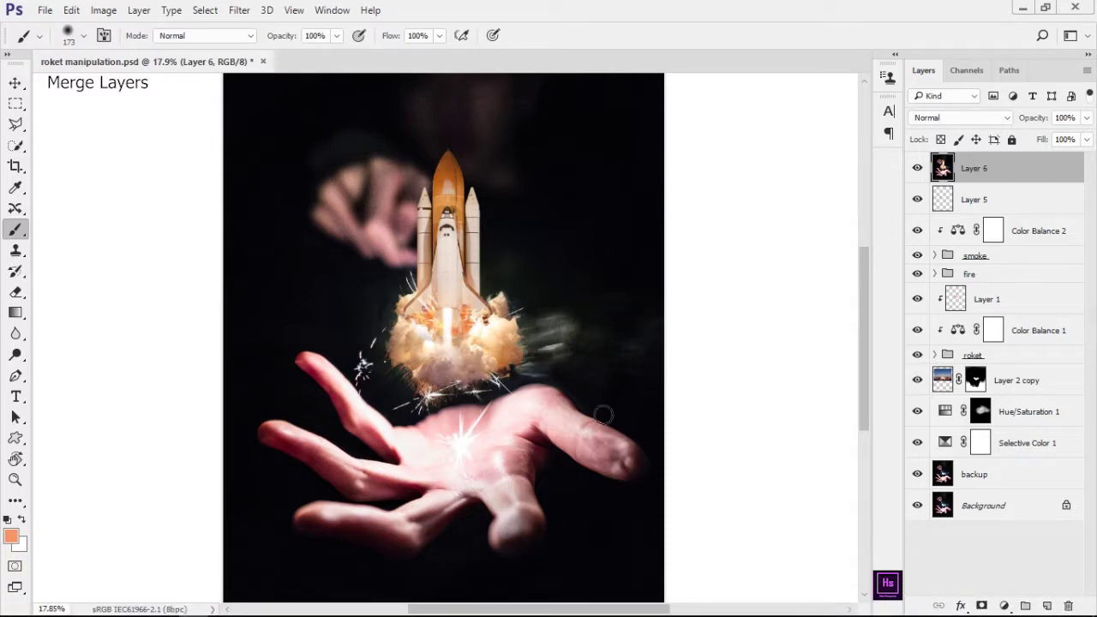
{"action": "left_click", "coordinate": [239, 9]}
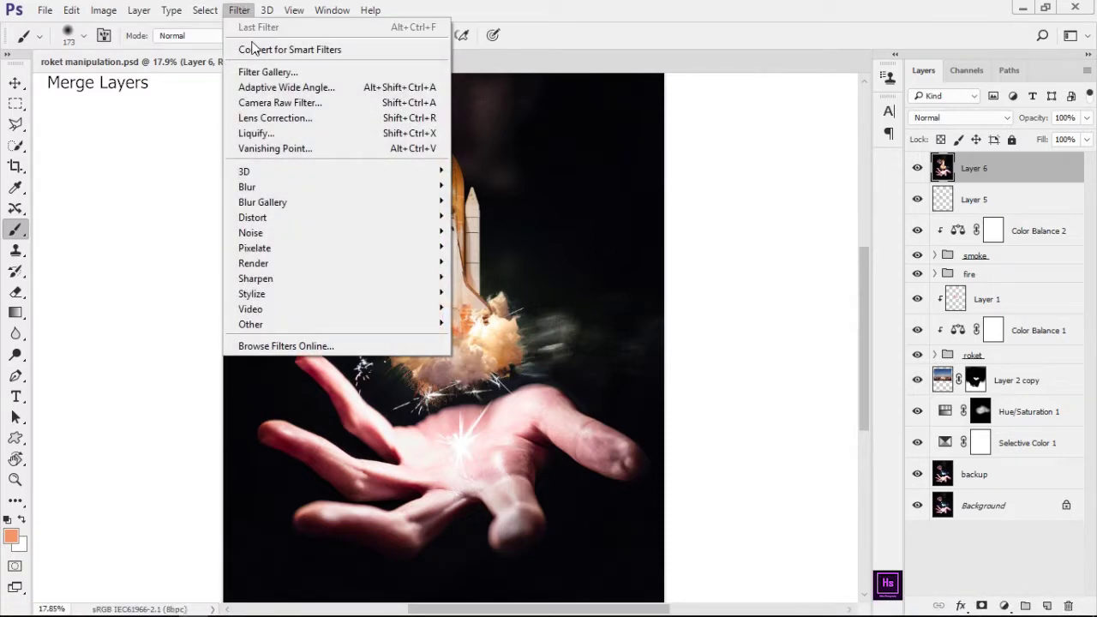
{"action": "left_click", "coordinate": [258, 49]}
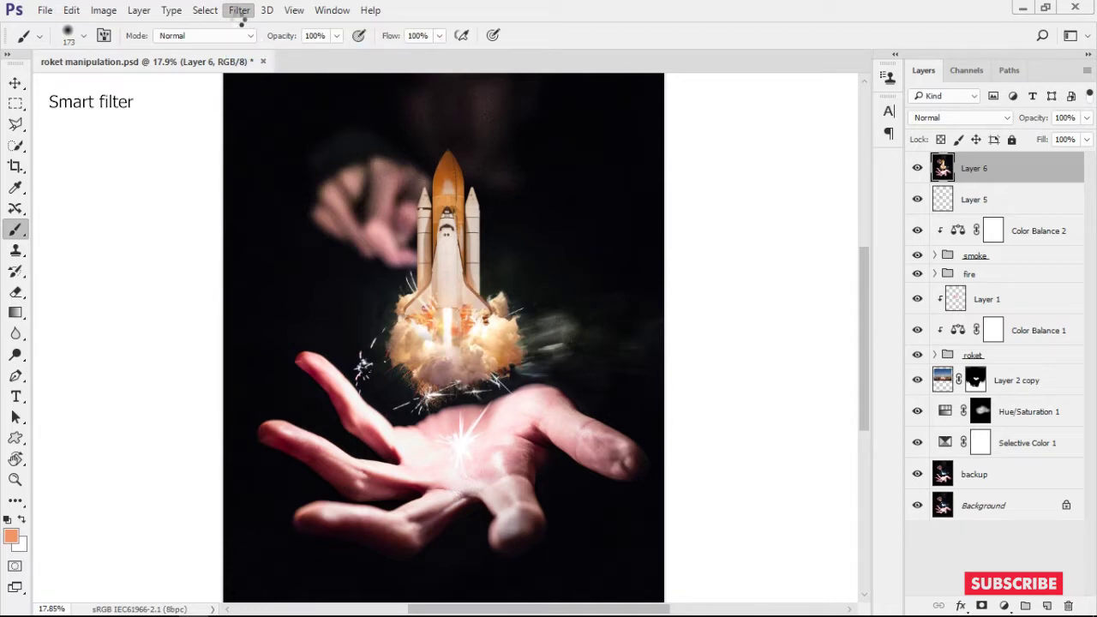
{"action": "left_click", "coordinate": [239, 9]}
Apply a Camera Raw Filter raising blue primary saturation and green primary to +8
{"action": "left_click", "coordinate": [270, 104]}
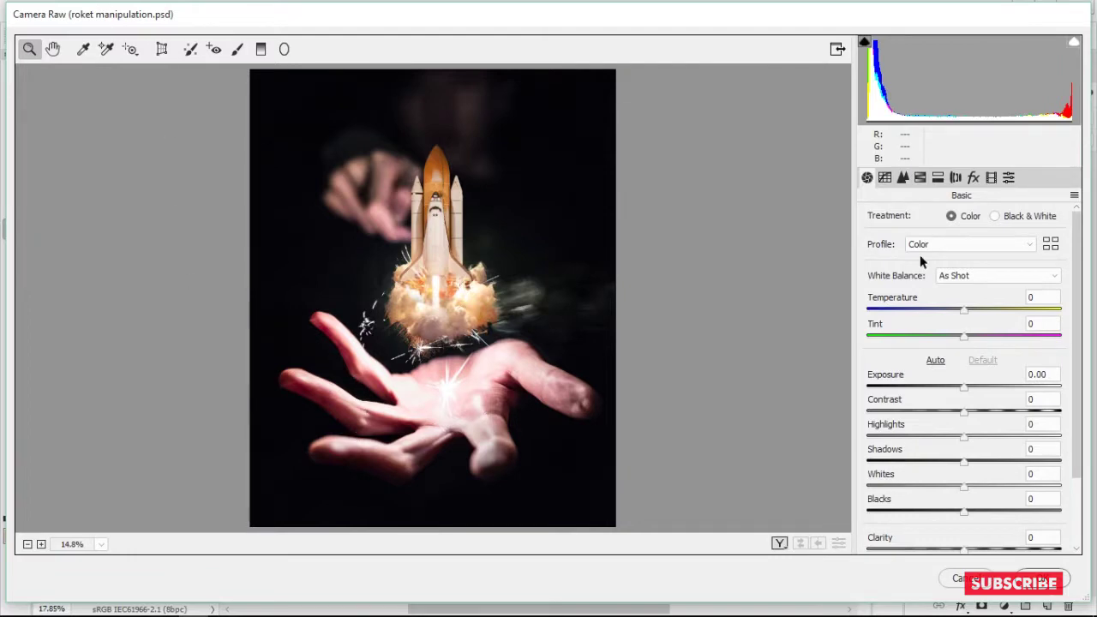
{"action": "left_click", "coordinate": [992, 179]}
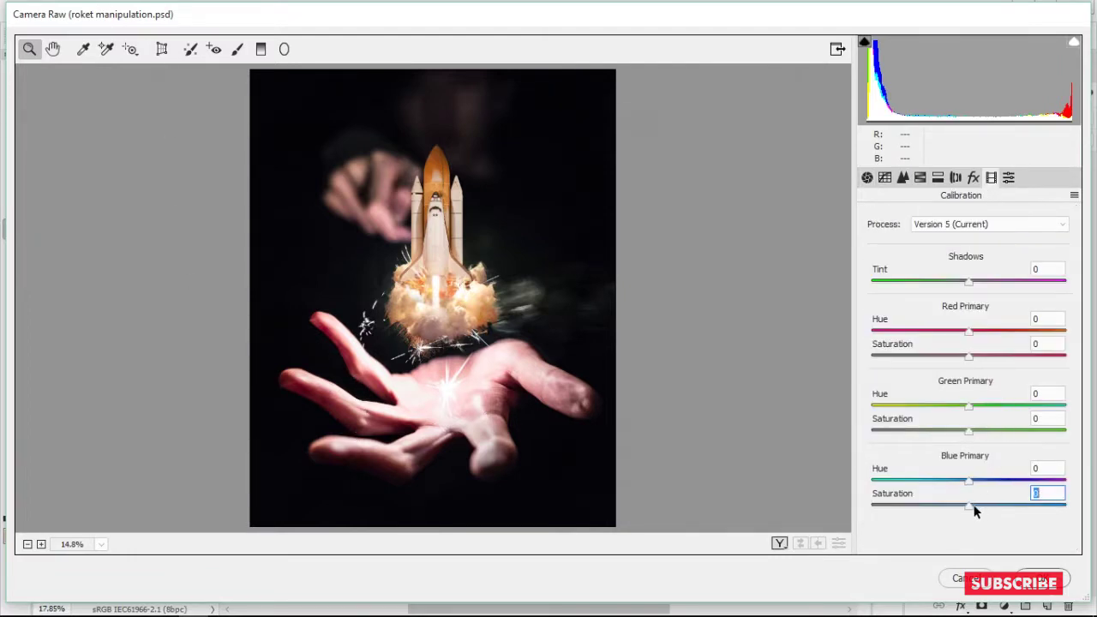
{"action": "mouse_move", "coordinate": [974, 511]}
{"action": "left_mouse_down"}
{"action": "mouse_move", "coordinate": [1056, 511]}
{"action": "mouse_move", "coordinate": [977, 510]}
{"action": "mouse_move", "coordinate": [1006, 514]}
{"action": "left_mouse_up"}
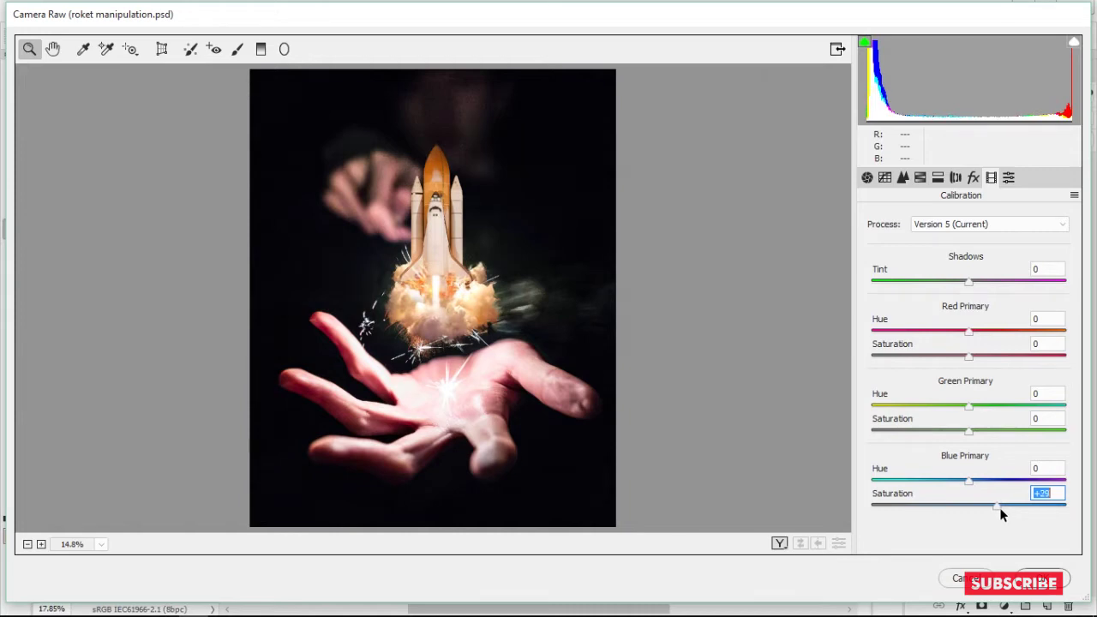
{"action": "key", "text": "shift+Tab"}
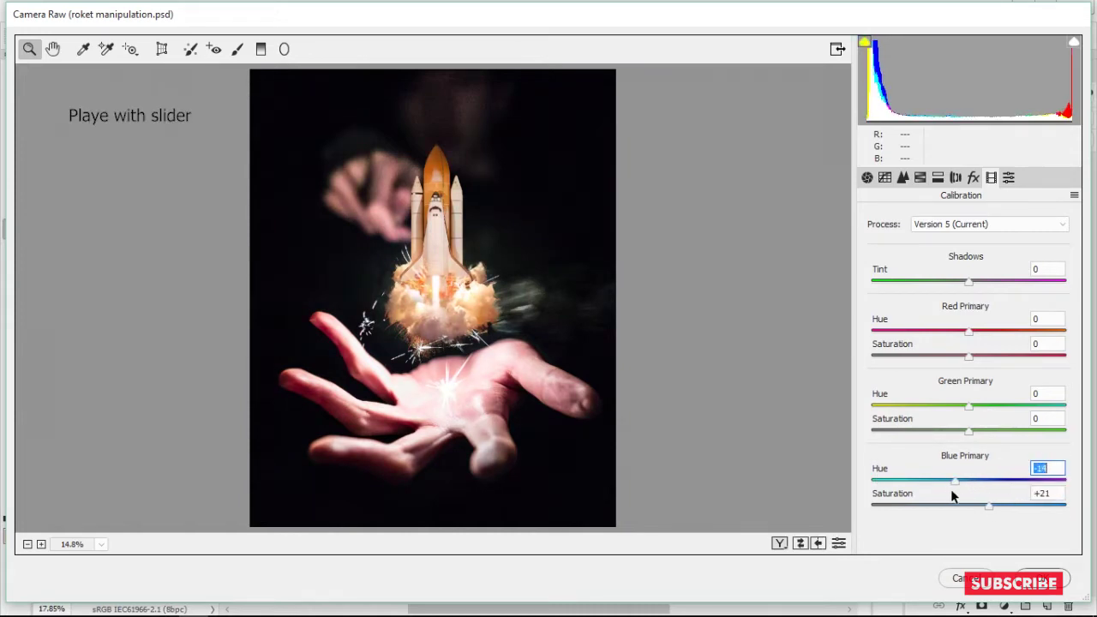
{"action": "left_click", "coordinate": [977, 431]}
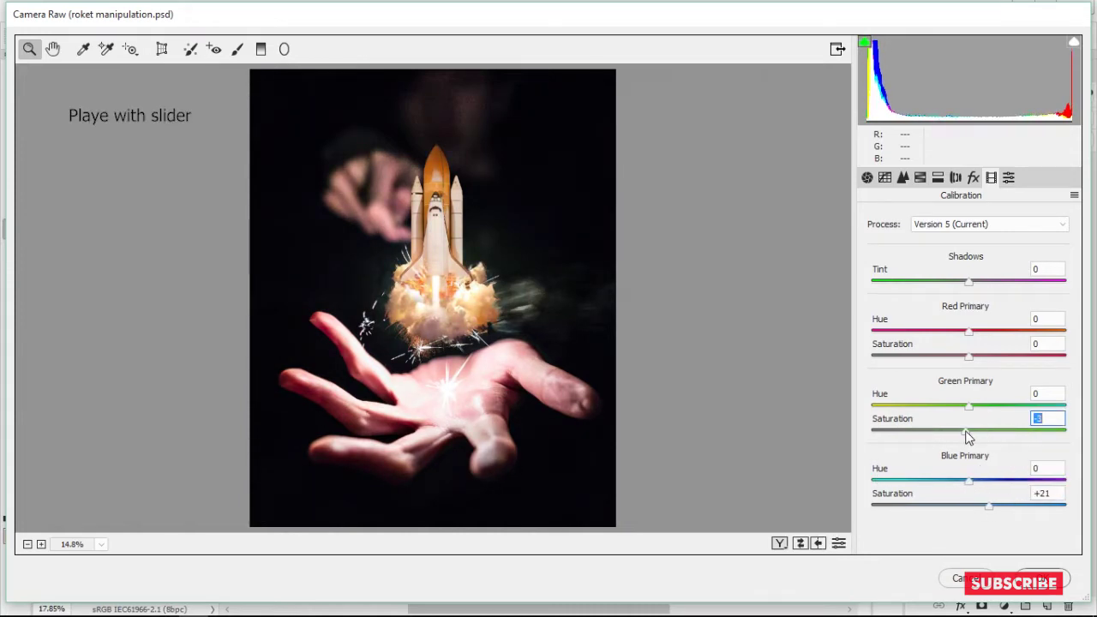
Set Clarity +8, lift the Blacks, warm Temperature to +8 and apply the filter
{"action": "left_click", "coordinate": [884, 179]}
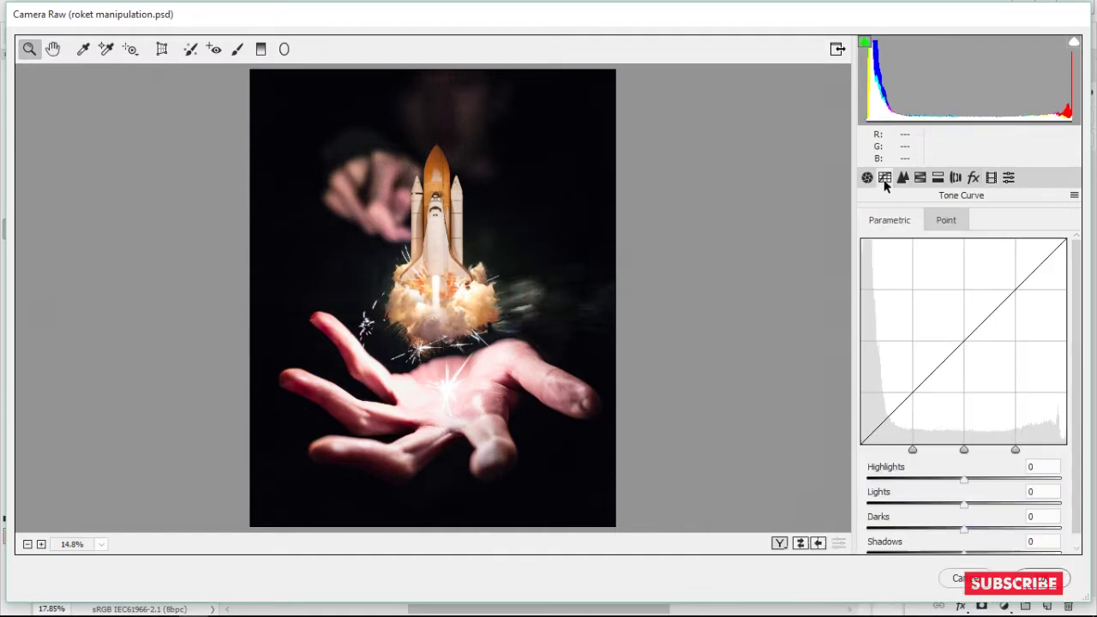
{"action": "left_click", "coordinate": [866, 177]}
{"action": "scroll", "coordinate": [968, 385], "scroll_direction": "down", "scroll_amount": 3}
{"action": "left_click", "coordinate": [970, 461]}
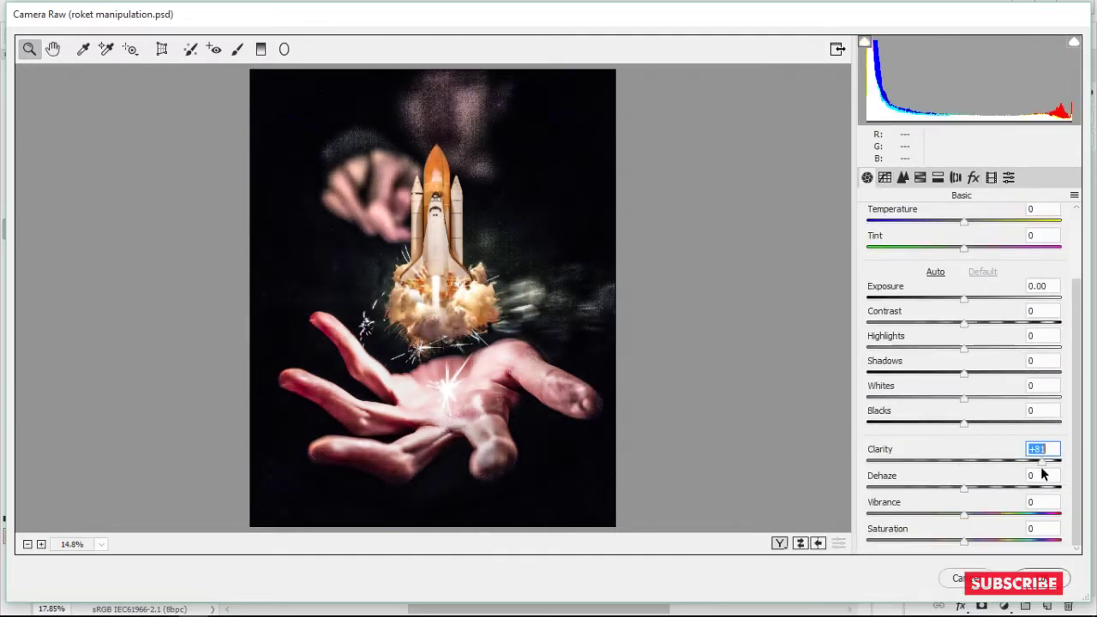
{"action": "left_click_drag", "start_coordinate": [969, 468], "coordinate": [971, 468]}
{"action": "left_click_drag", "start_coordinate": [966, 423], "coordinate": [976, 435]}
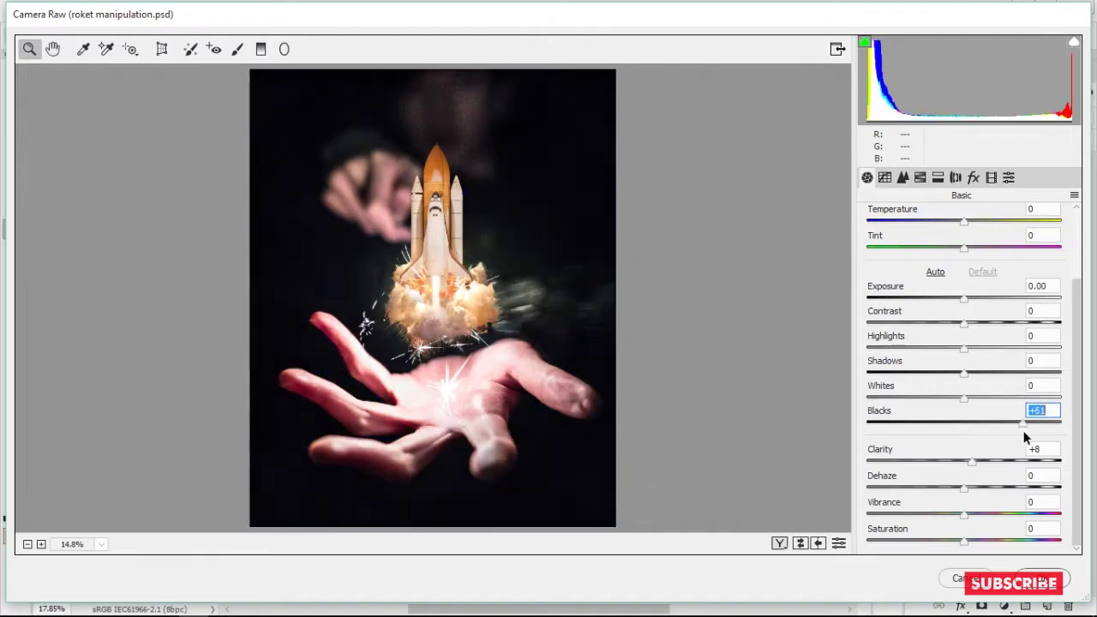
{"action": "mouse_move", "coordinate": [964, 399]}
{"action": "left_mouse_down"}
{"action": "mouse_move", "coordinate": [933, 396]}
{"action": "mouse_move", "coordinate": [966, 400]}
{"action": "left_mouse_up"}
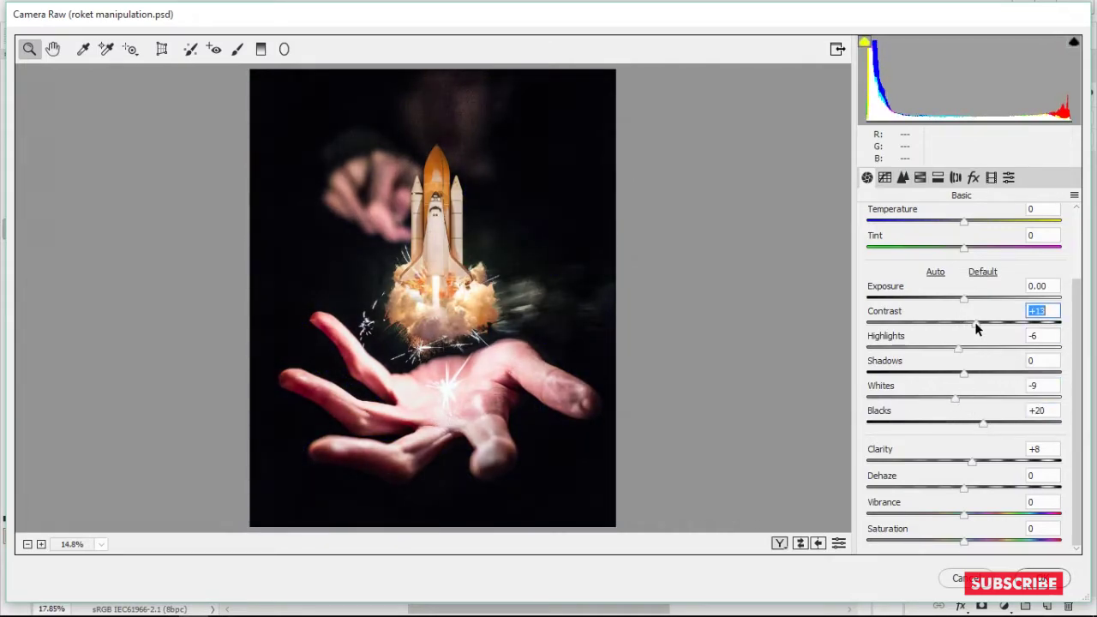
{"action": "left_click", "coordinate": [805, 543]}
{"action": "left_click", "coordinate": [804, 542]}
{"action": "left_click_drag", "start_coordinate": [965, 221], "coordinate": [972, 222]}
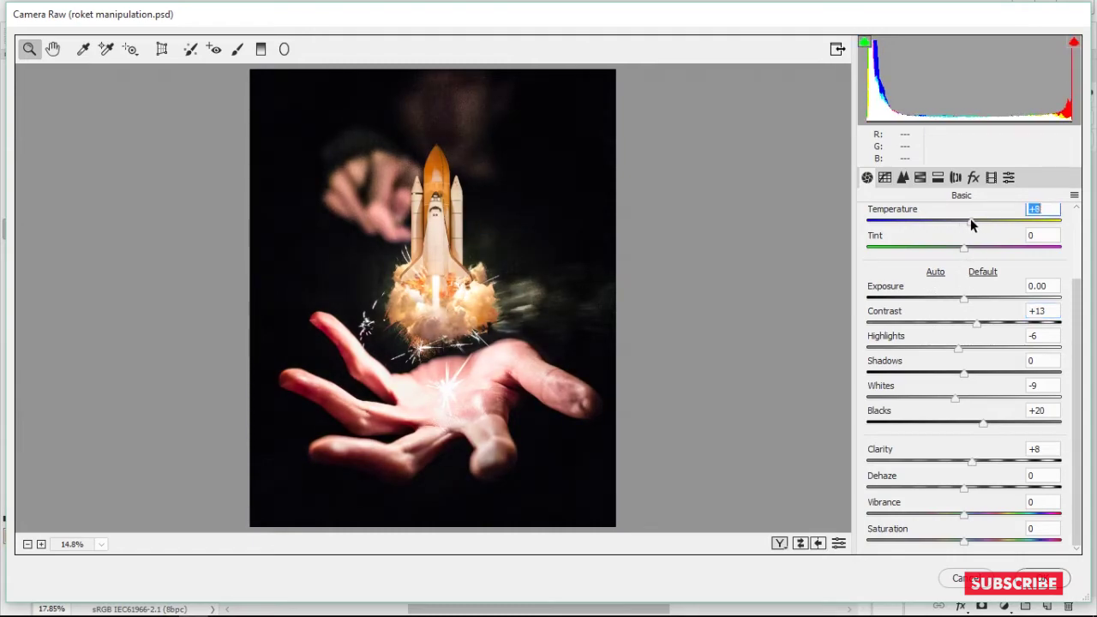
{"action": "left_click", "coordinate": [1040, 578]}
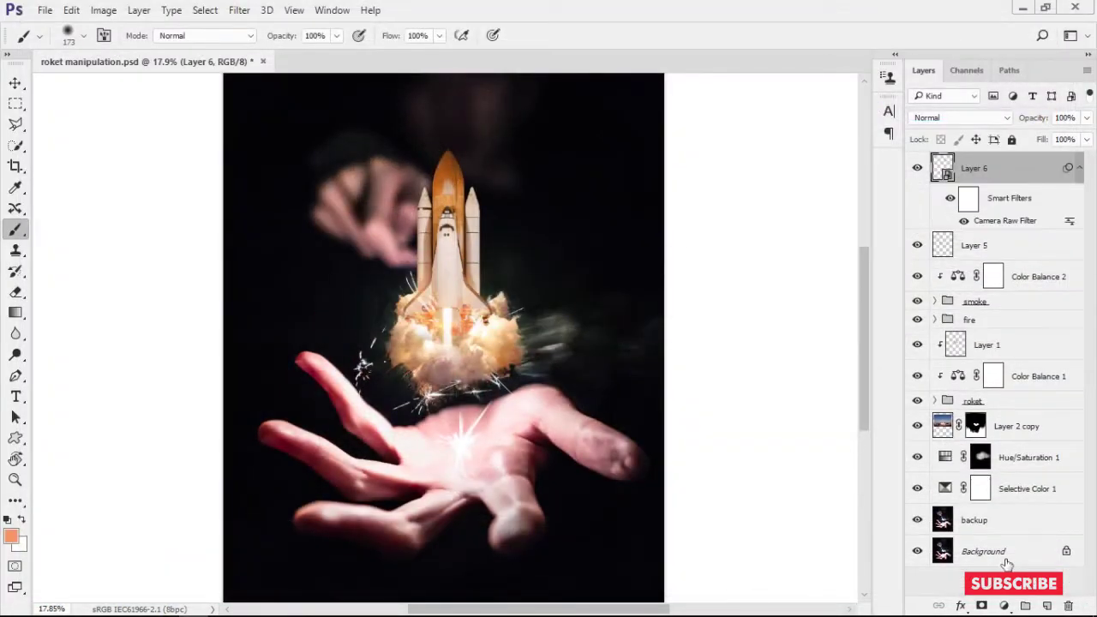
Hide Layer 6 and add a Color Balance layer above backup, shifting midtones toward cyan
{"action": "left_click", "coordinate": [974, 520]}
{"action": "left_click", "coordinate": [1003, 606]}
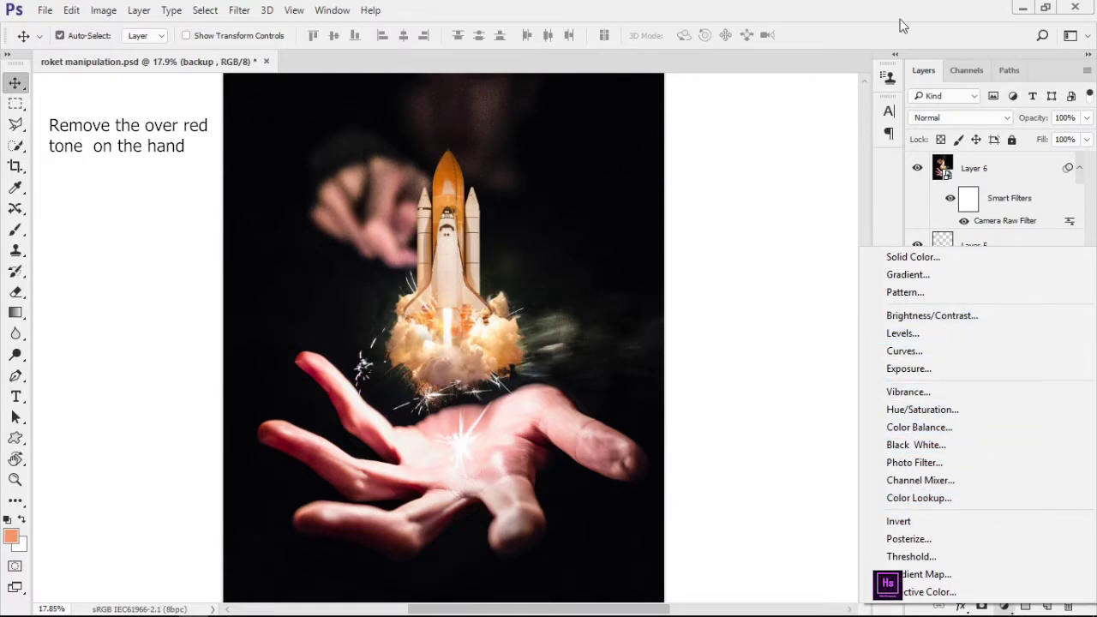
{"action": "left_click", "coordinate": [928, 130]}
{"action": "left_click", "coordinate": [918, 168]}
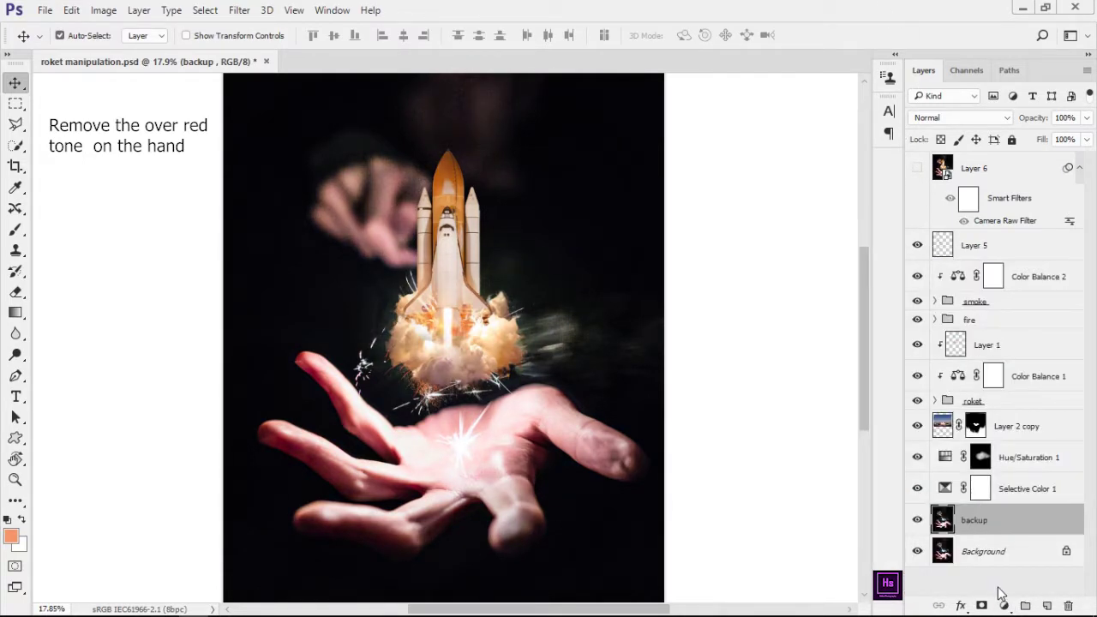
{"action": "left_click", "coordinate": [1004, 605]}
{"action": "left_click", "coordinate": [959, 435]}
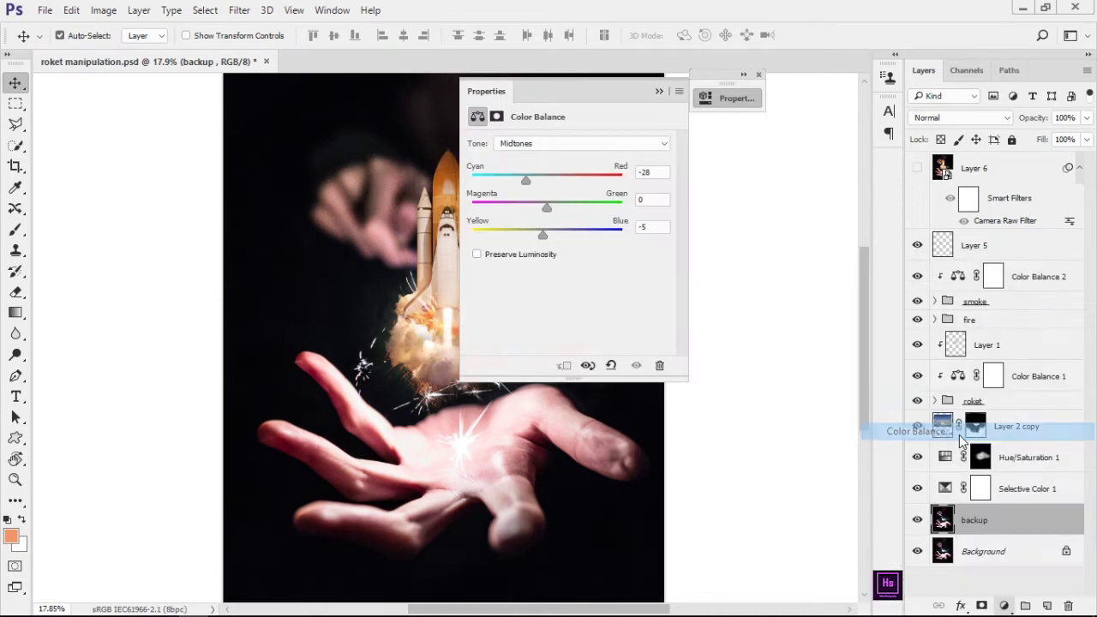
{"action": "left_click", "coordinate": [766, 63]}
Add a Hue/Saturation layer with Saturation −58 and invert its mask to black
{"action": "left_click", "coordinate": [1004, 606]}
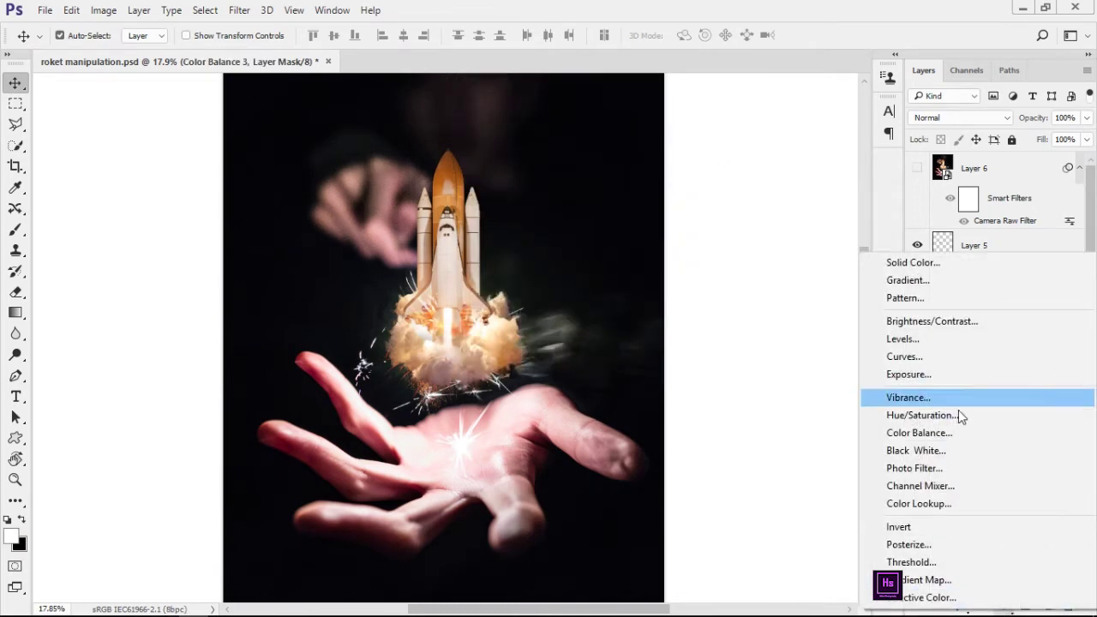
{"action": "left_click", "coordinate": [958, 415]}
{"action": "mouse_move", "coordinate": [692, 201]}
{"action": "left_mouse_down"}
{"action": "mouse_move", "coordinate": [570, 206]}
{"action": "mouse_move", "coordinate": [637, 218]}
{"action": "left_mouse_up"}
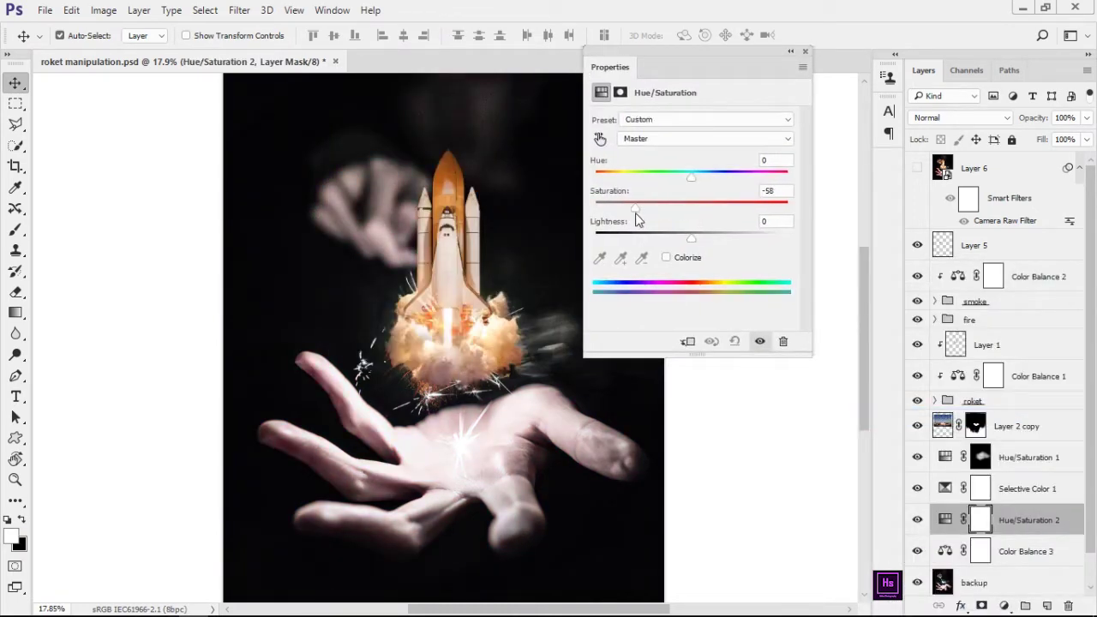
{"action": "left_click", "coordinate": [797, 54]}
{"action": "key", "text": "ctrl+i"}
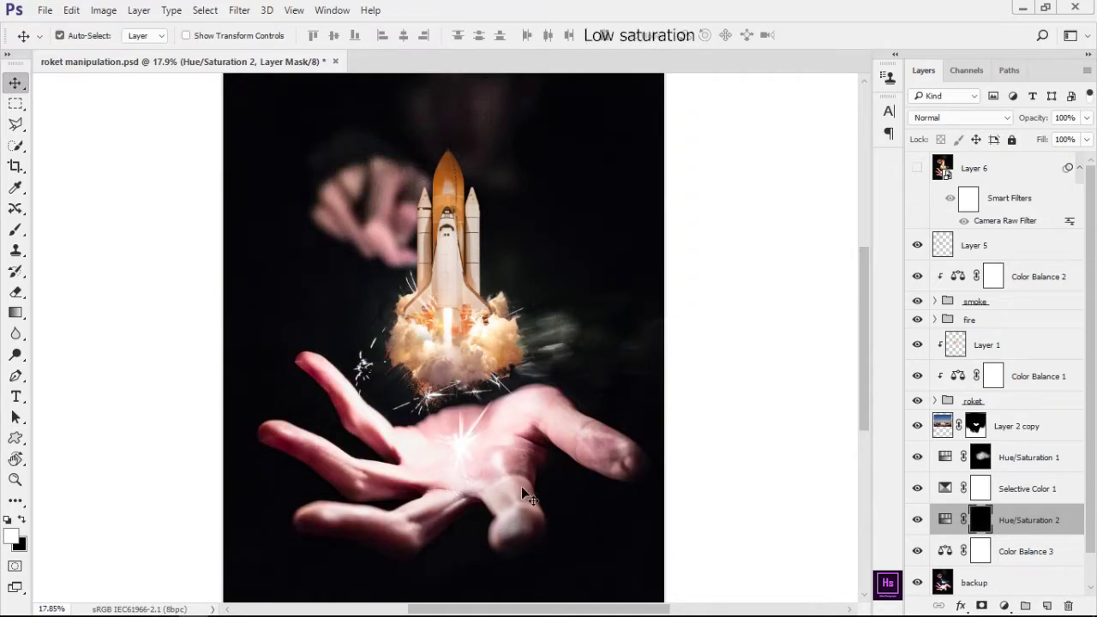
{"action": "scroll", "coordinate": [521, 486], "scroll_direction": "up", "scroll_amount": 3}
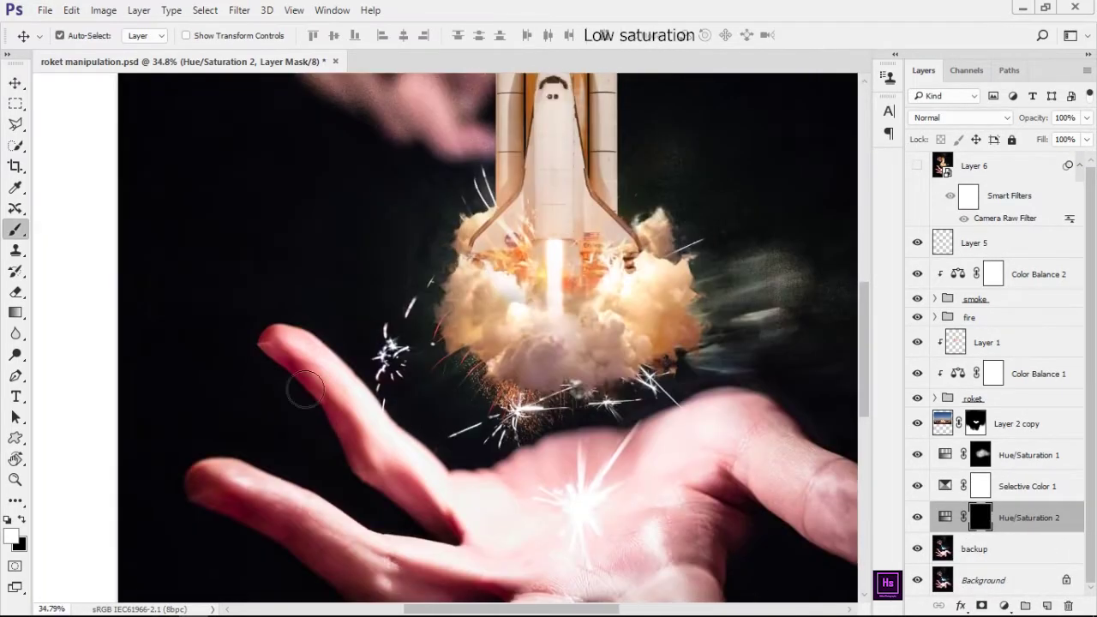
Set the brush to 47% flow and size 214, then undo the desaturation painted on the fingers
{"action": "key", "text": "shift+4"}
{"action": "key", "text": "shift+7"}
{"action": "scroll", "coordinate": [262, 277], "scroll_direction": "up", "scroll_amount": 1}
{"action": "scroll", "coordinate": [329, 257], "scroll_direction": "up", "scroll_amount": 1}
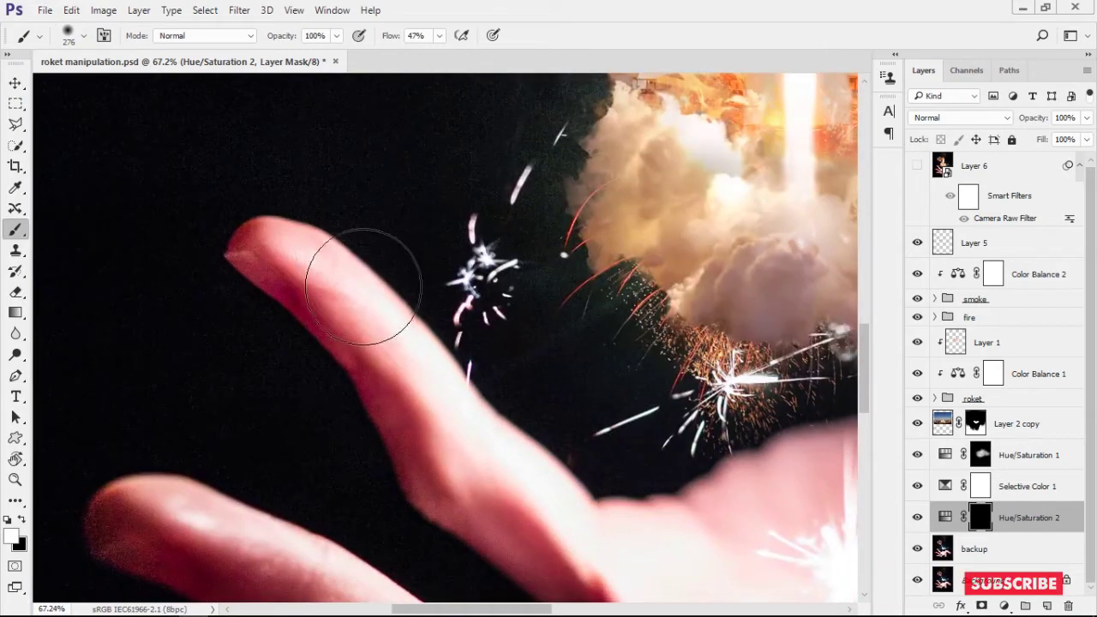
{"action": "right_click", "coordinate": [368, 228]}
{"action": "key", "text": "Return"}
{"action": "left_click_drag", "start_coordinate": [479, 501], "coordinate": [429, 343]}
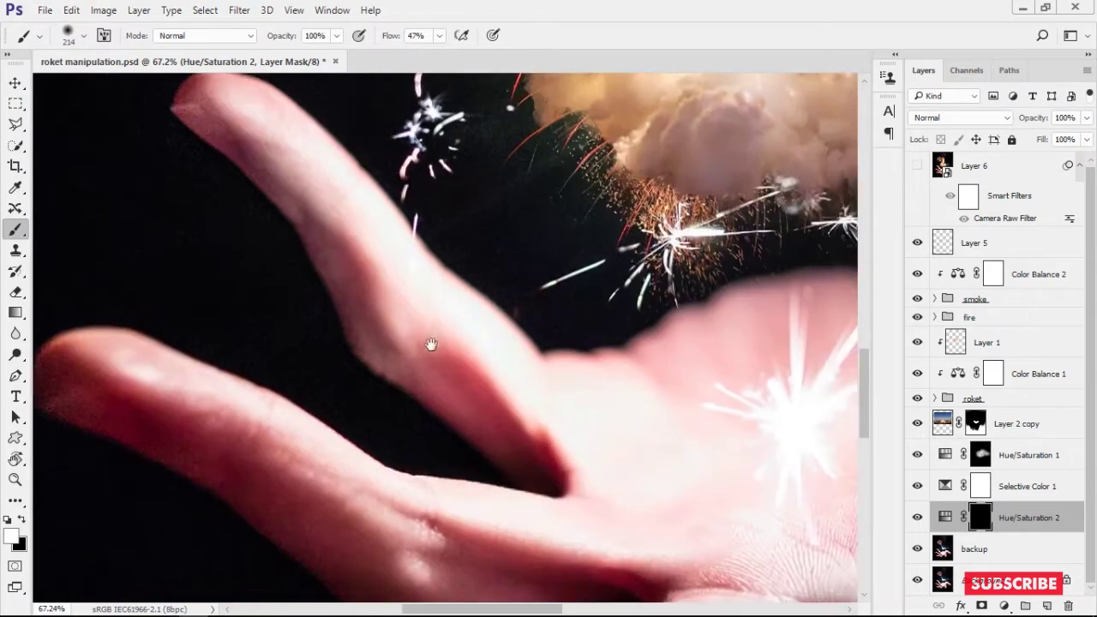
{"action": "key", "text": "ctrl+alt+z"}
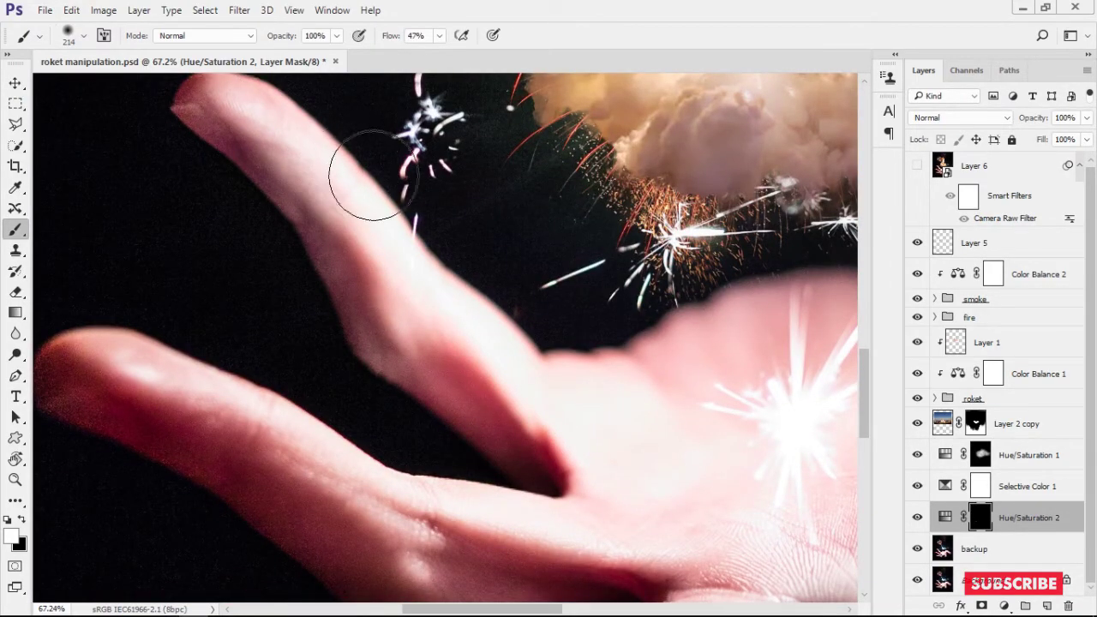
{"action": "key", "text": "ctrl+alt+z"}
Paint Hue/Saturation 2's desaturation onto the palm between the fingers
{"action": "left_click_drag", "start_coordinate": [417, 197], "coordinate": [405, 235]}
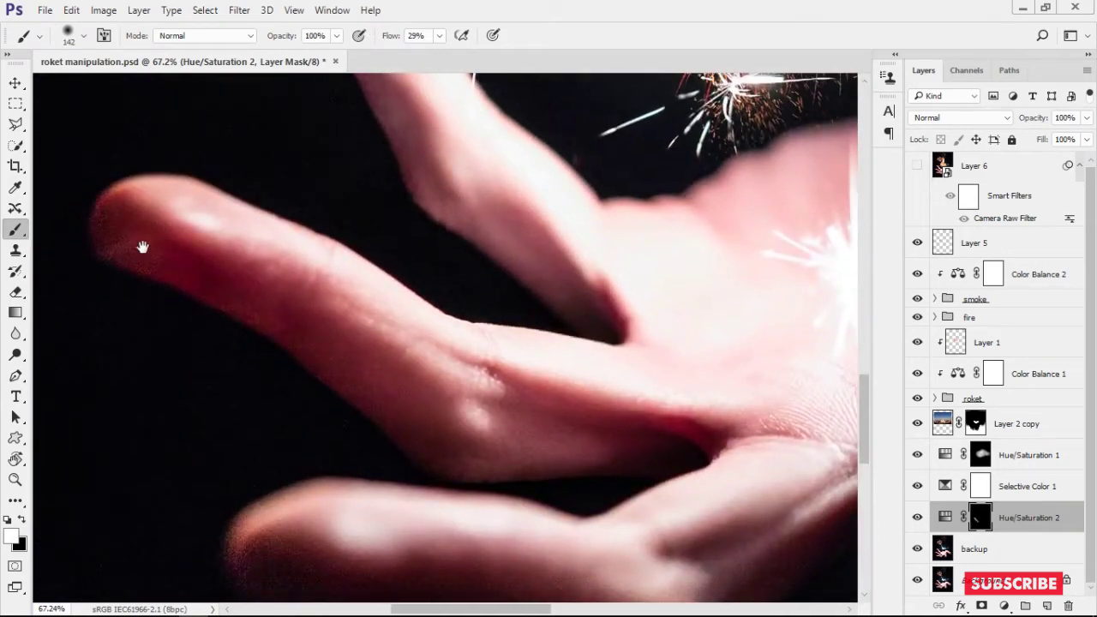
{"action": "left_click_drag", "start_coordinate": [60, 446], "coordinate": [128, 257]}
{"action": "scroll", "coordinate": [351, 358], "scroll_direction": "down", "scroll_amount": 3}
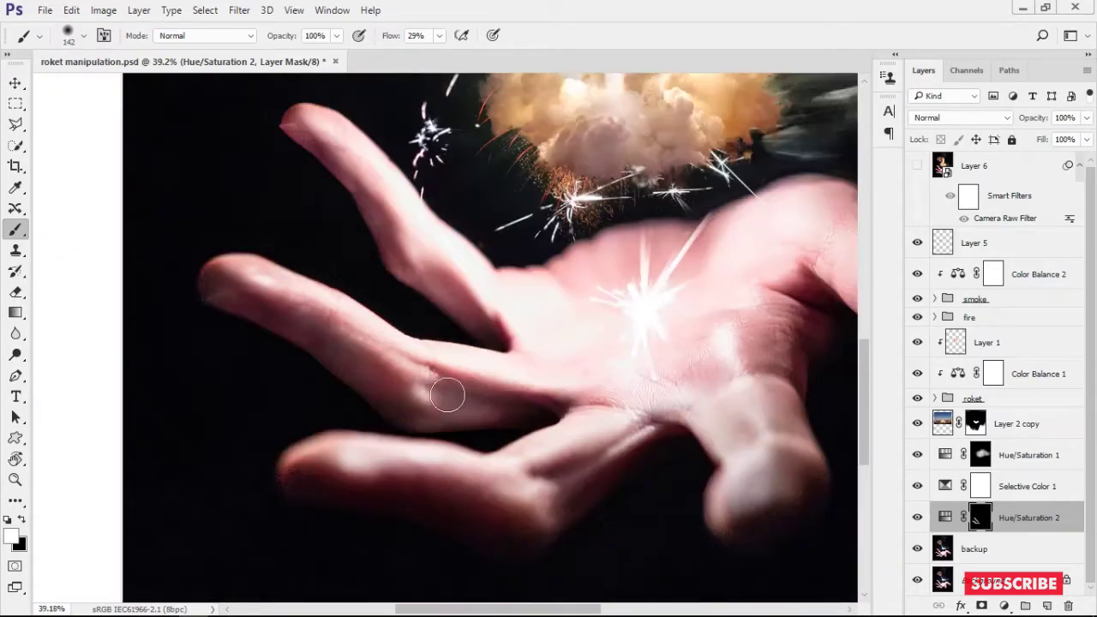
{"action": "mouse_move", "coordinate": [343, 199]}
{"action": "left_mouse_down"}
{"action": "mouse_move", "coordinate": [353, 232]}
{"action": "mouse_move", "coordinate": [259, 112]}
{"action": "left_mouse_up"}
{"action": "left_click_drag", "start_coordinate": [452, 431], "coordinate": [406, 397]}
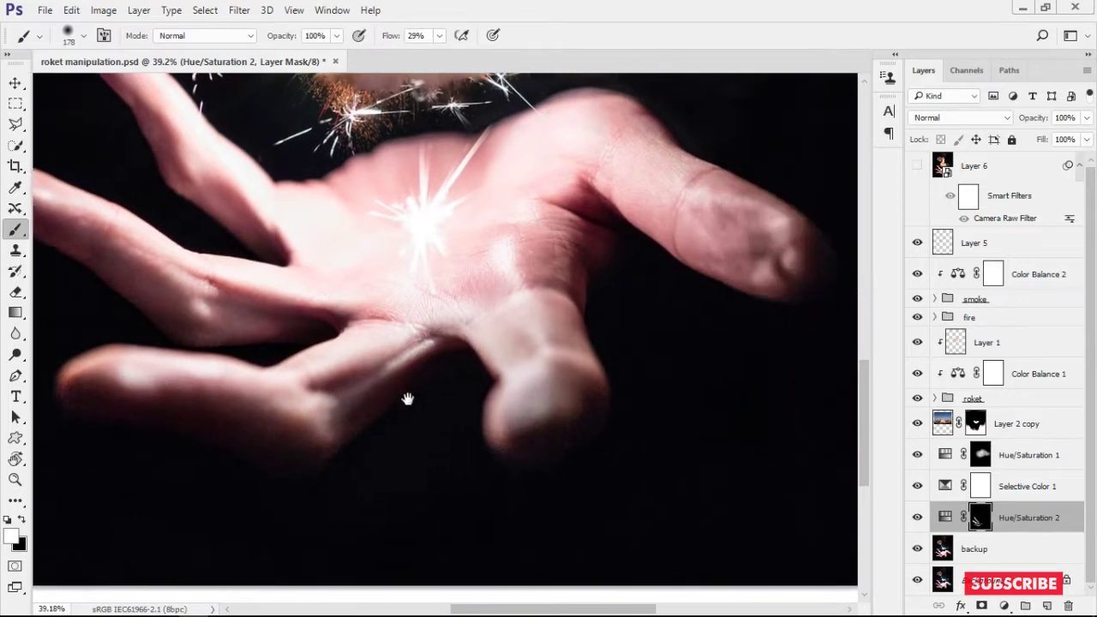
{"action": "left_click_drag", "start_coordinate": [558, 234], "coordinate": [534, 408]}
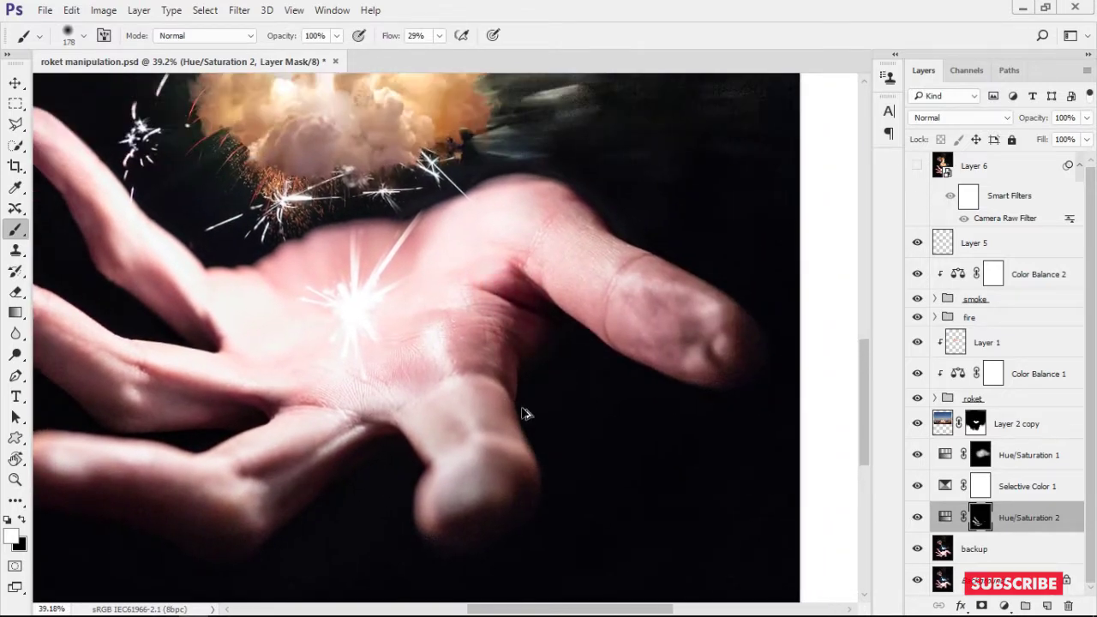
{"action": "left_click_drag", "start_coordinate": [490, 294], "coordinate": [629, 350]}
Fit the whole hand-and-rocket image in the window and open the new adjustment layer list
{"action": "key", "text": "ctrl+0"}
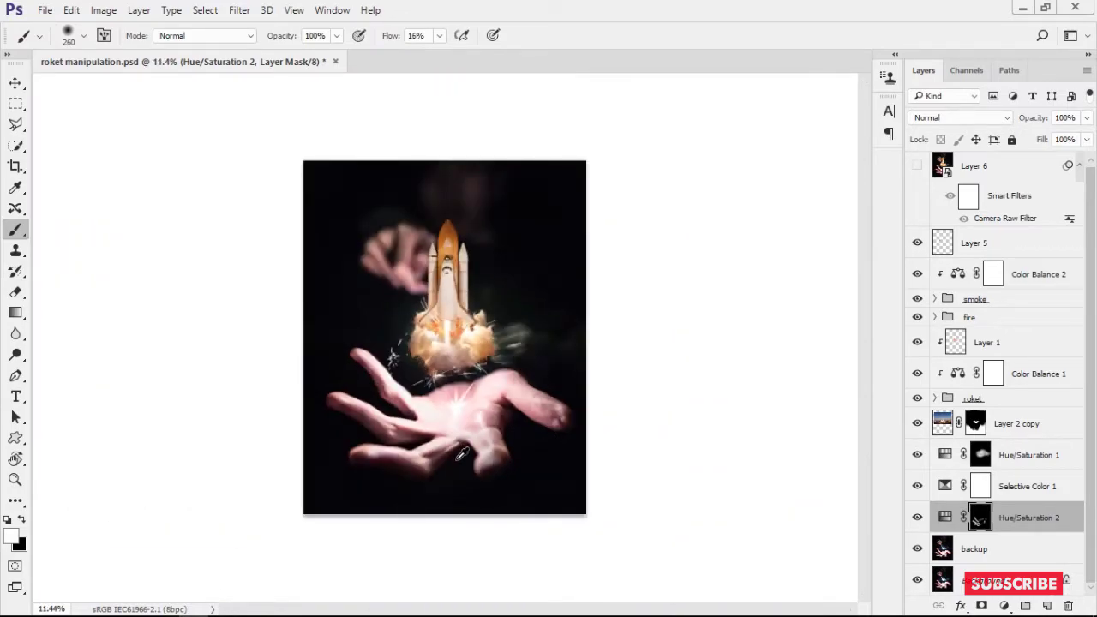
{"action": "scroll", "coordinate": [460, 454], "scroll_direction": "up", "scroll_amount": 2}
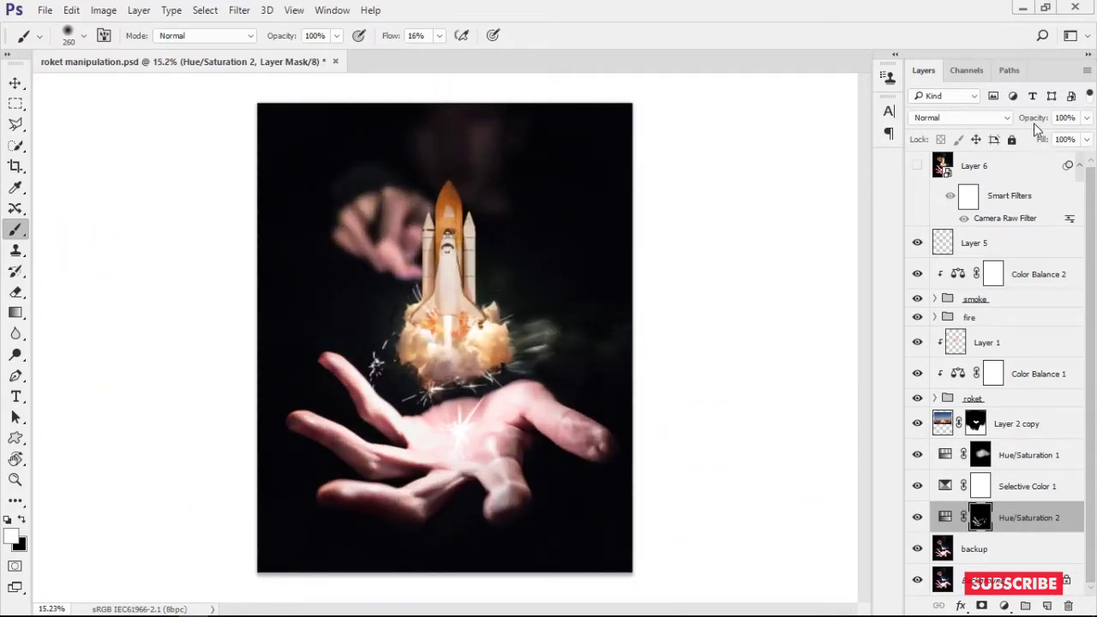
{"action": "left_click", "coordinate": [1004, 605]}
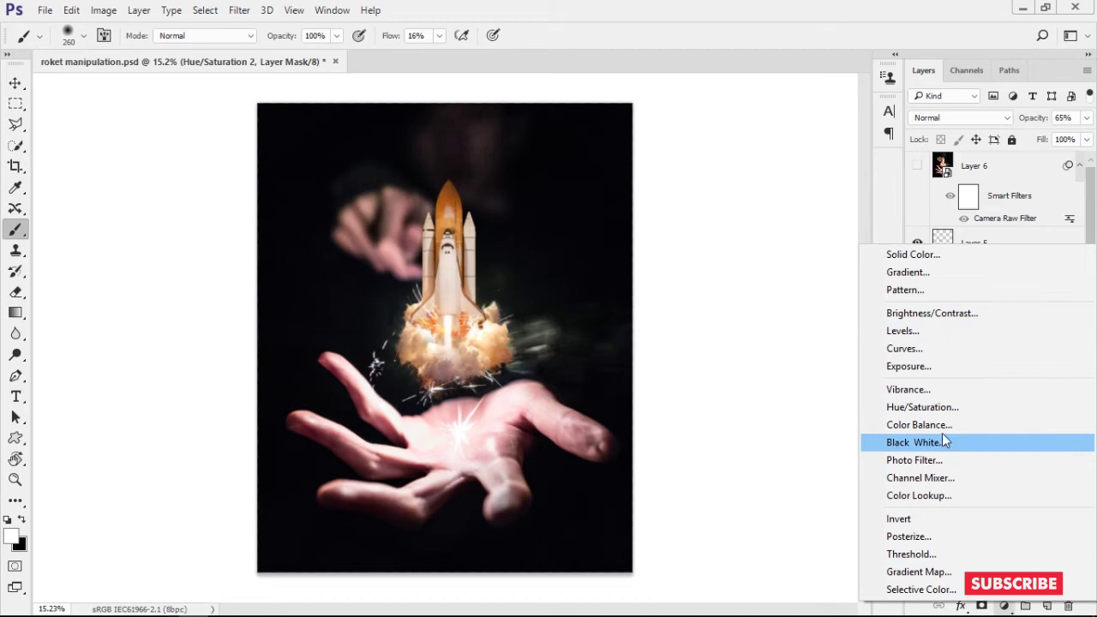
Add a Hue/Saturation 3 layer shifted toward orange, with its mask inverted to hide it
{"action": "left_click", "coordinate": [934, 408]}
{"action": "mouse_move", "coordinate": [564, 172]}
{"action": "left_mouse_down"}
{"action": "mouse_move", "coordinate": [467, 174]}
{"action": "mouse_move", "coordinate": [605, 182]}
{"action": "left_mouse_up"}
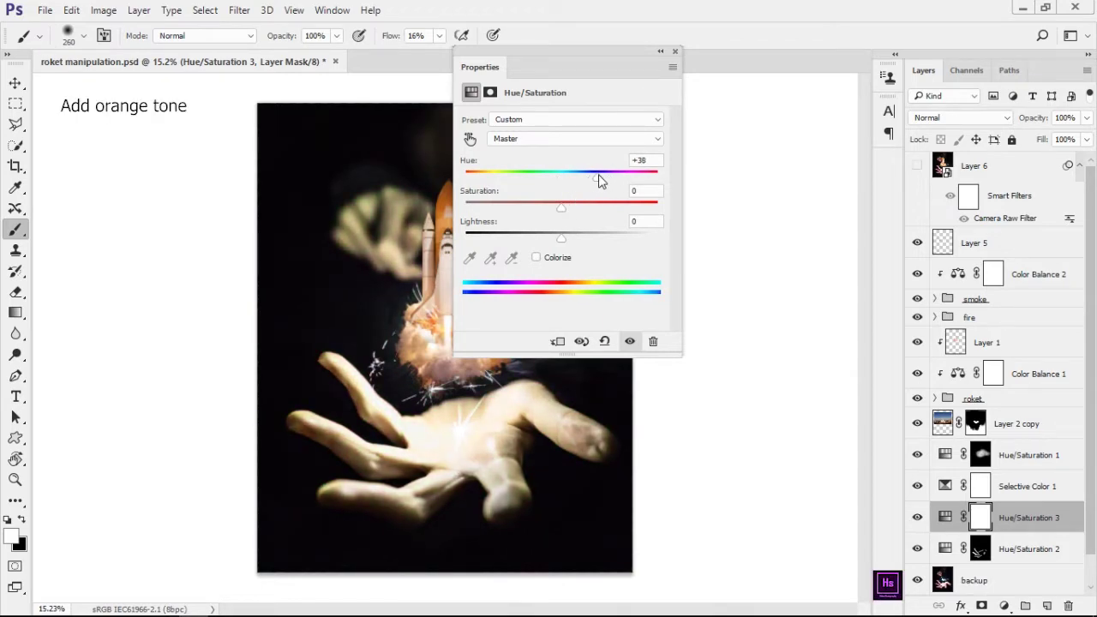
{"action": "left_click", "coordinate": [668, 51]}
{"action": "key", "text": "ctrl+i"}
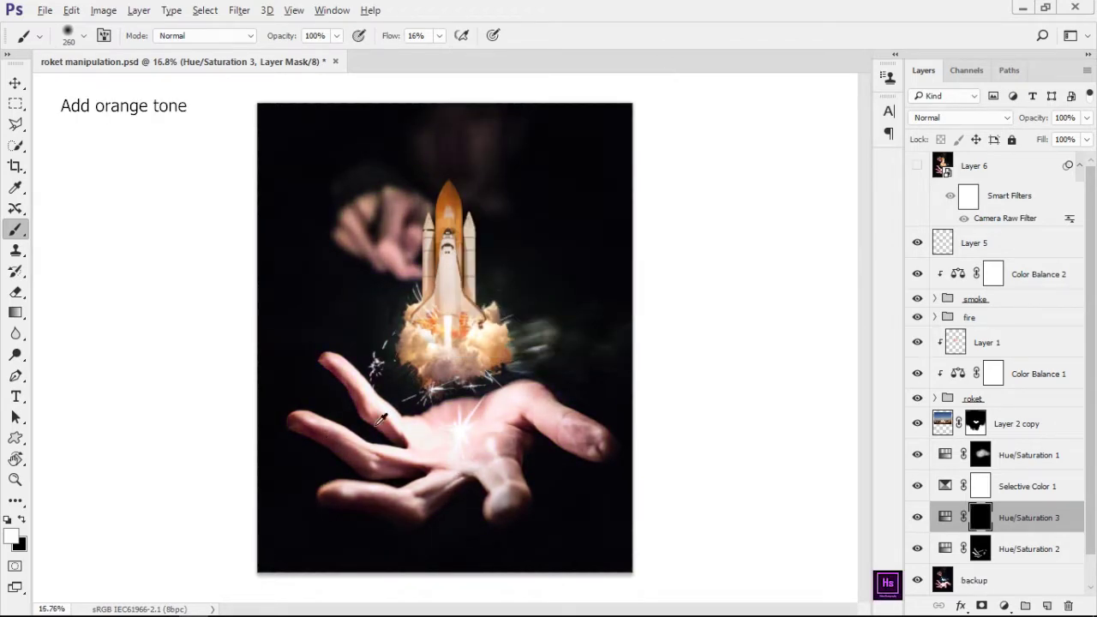
Paint the orange tone back onto the fingers with a 4% flow brush
{"action": "scroll", "coordinate": [377, 415], "scroll_direction": "up", "scroll_amount": 2}
{"action": "scroll", "coordinate": [377, 416], "scroll_direction": "up", "scroll_amount": 2}
{"action": "scroll", "coordinate": [378, 416], "scroll_direction": "up", "scroll_amount": 1}
{"action": "left_click", "coordinate": [386, 41]}
{"action": "type", "text": "4"}
{"action": "key", "text": "Return"}
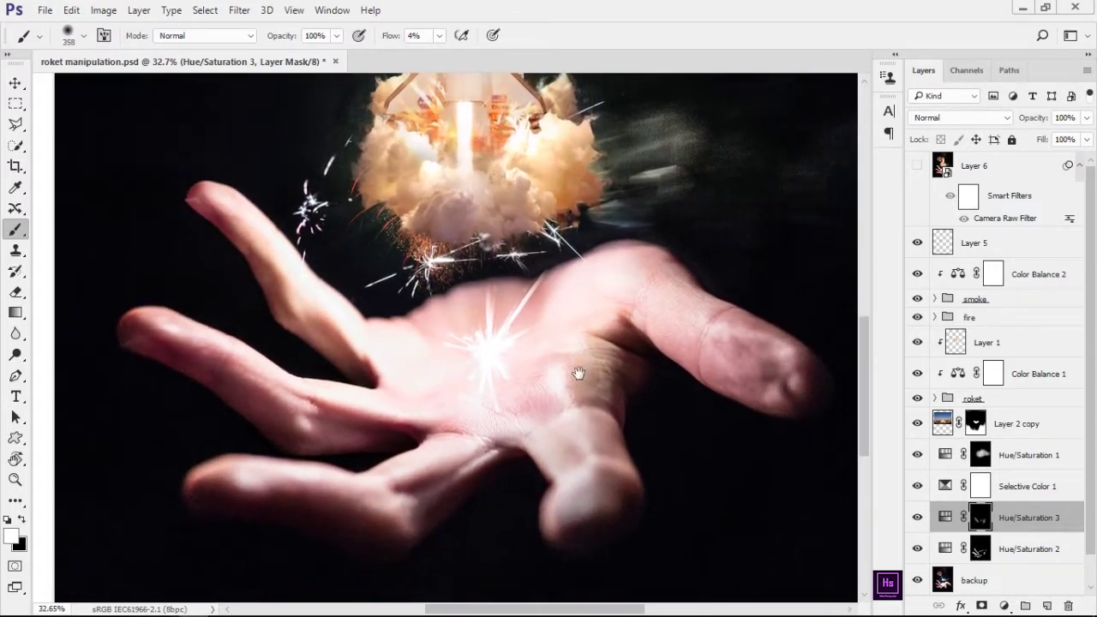
{"action": "left_click_drag", "start_coordinate": [652, 446], "coordinate": [580, 372]}
{"action": "left_click_drag", "start_coordinate": [701, 309], "coordinate": [744, 266]}
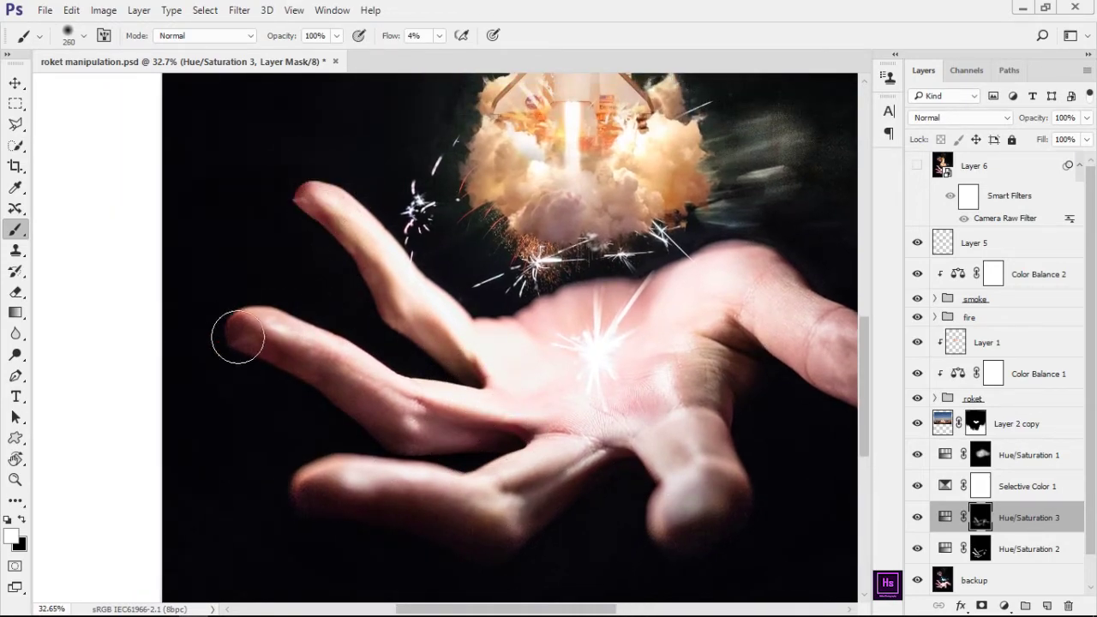
Compare the hand with and without the Hue/Saturation 3 orange tone
{"action": "scroll", "coordinate": [647, 289], "scroll_direction": "down", "scroll_amount": 2}
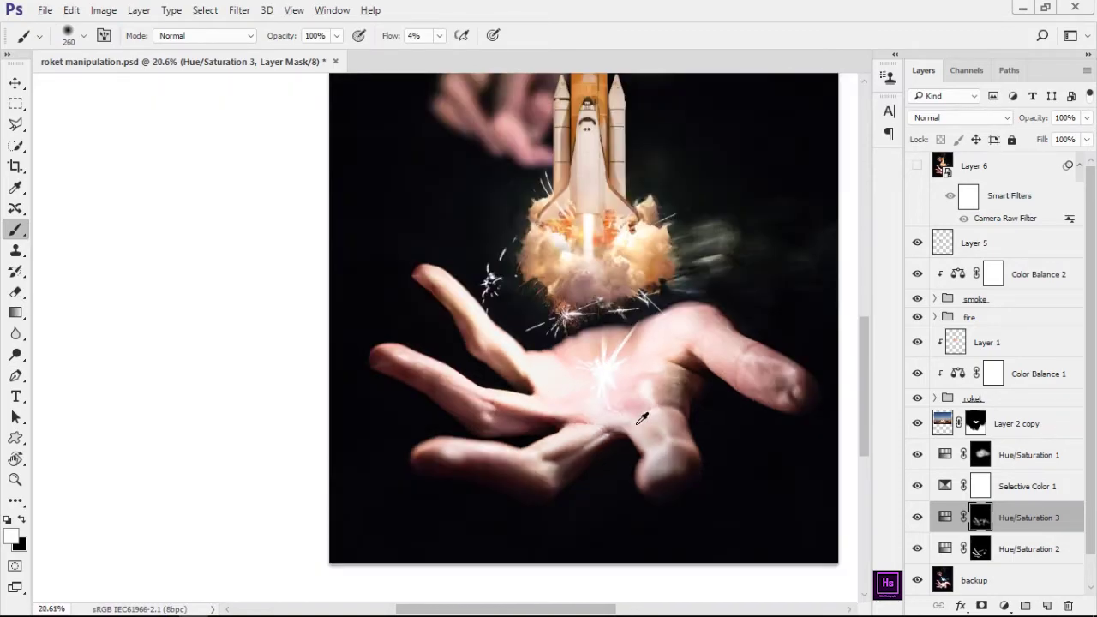
{"action": "scroll", "coordinate": [644, 416], "scroll_direction": "down", "scroll_amount": 2}
{"action": "scroll", "coordinate": [446, 291], "scroll_direction": "up", "scroll_amount": 3}
{"action": "scroll", "coordinate": [445, 293], "scroll_direction": "up", "scroll_amount": 2}
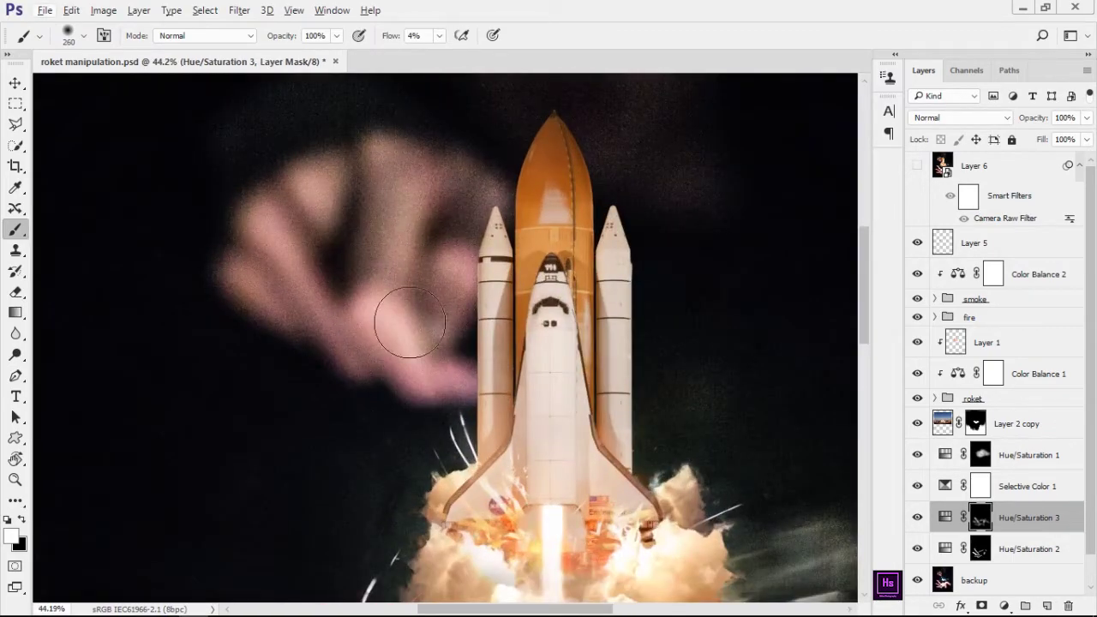
{"action": "scroll", "coordinate": [354, 308], "scroll_direction": "down", "scroll_amount": 3}
{"action": "scroll", "coordinate": [455, 429], "scroll_direction": "up", "scroll_amount": 2}
{"action": "scroll", "coordinate": [456, 428], "scroll_direction": "up", "scroll_amount": 1}
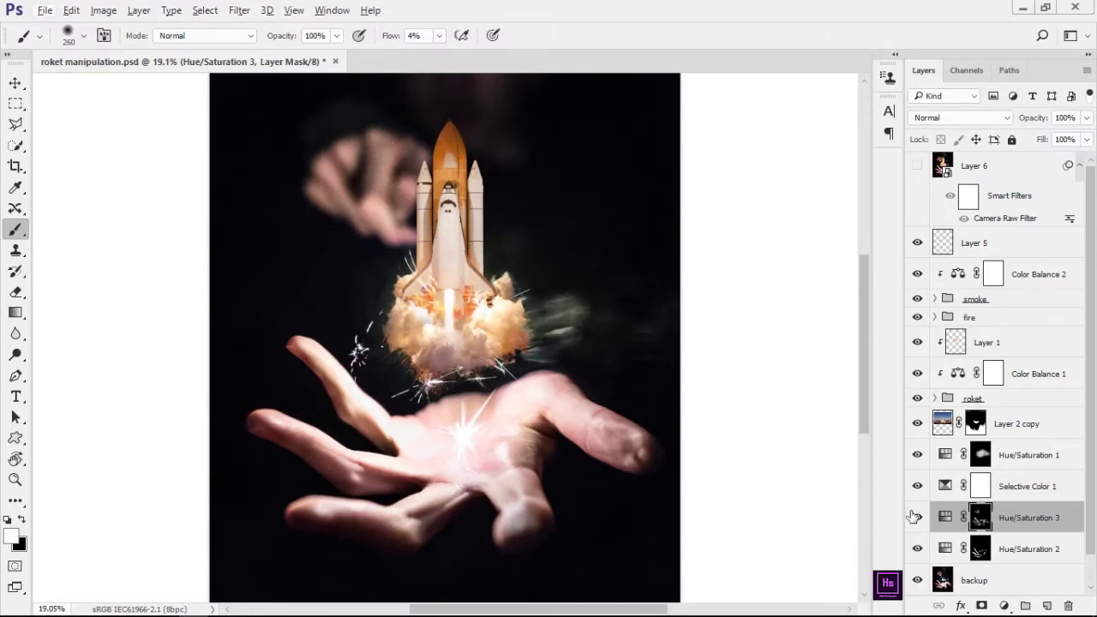
{"action": "left_click", "coordinate": [917, 517]}
{"action": "left_click", "coordinate": [917, 517]}
{"action": "left_click", "coordinate": [917, 516]}
{"action": "left_click", "coordinate": [917, 517]}
Compare the image with and without Layer 6, leaving Layer 6 visible
{"action": "scroll", "coordinate": [651, 343], "scroll_direction": "down", "scroll_amount": 2}
{"action": "left_click", "coordinate": [918, 166]}
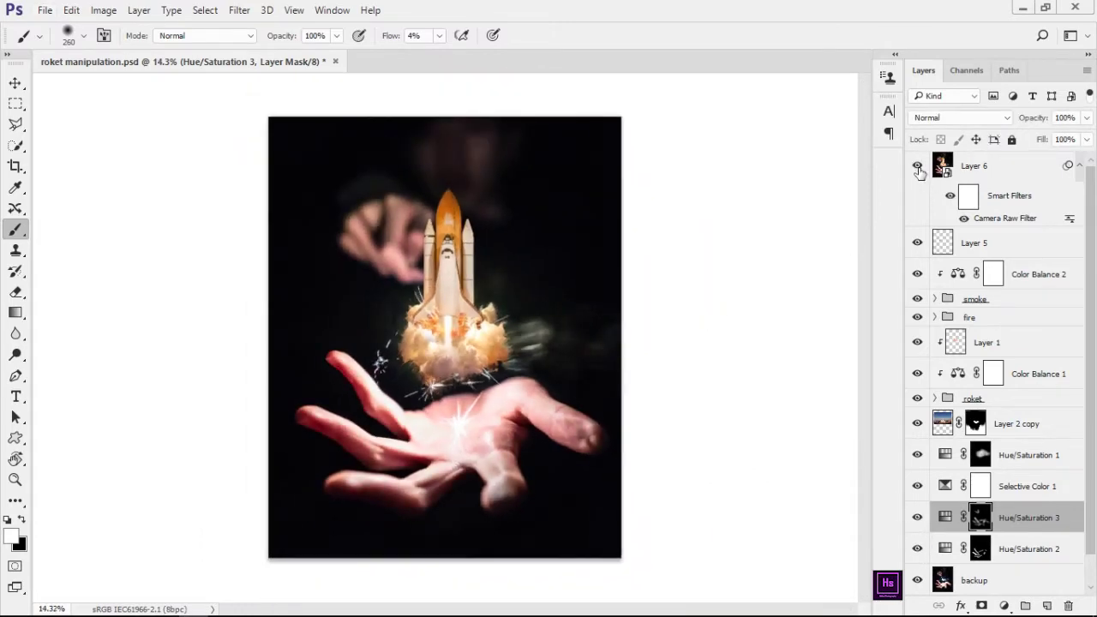
{"action": "left_click", "coordinate": [917, 166]}
{"action": "left_click", "coordinate": [918, 165]}
{"action": "left_click", "coordinate": [917, 165]}
{"action": "left_click", "coordinate": [917, 165]}
{"action": "left_click", "coordinate": [986, 170]}
Stamp the visible image into a merged Layer 7 with Layer 6 hidden
{"action": "key", "text": "alt+bracketleft"}
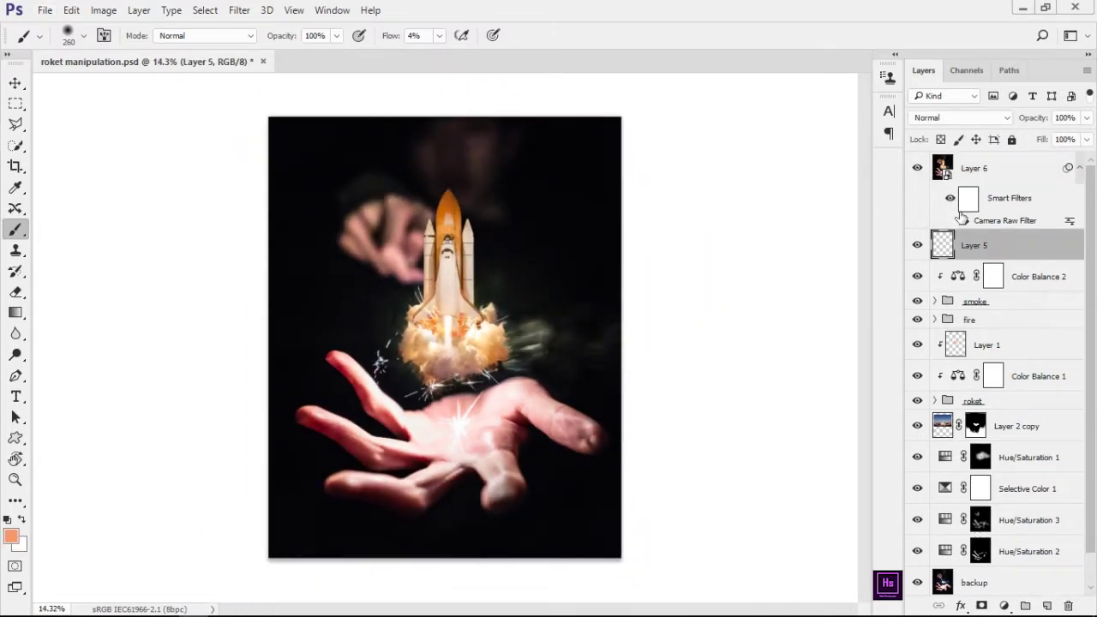
{"action": "key", "text": "ctrl+shift+alt+e"}
{"action": "left_click", "coordinate": [924, 169]}
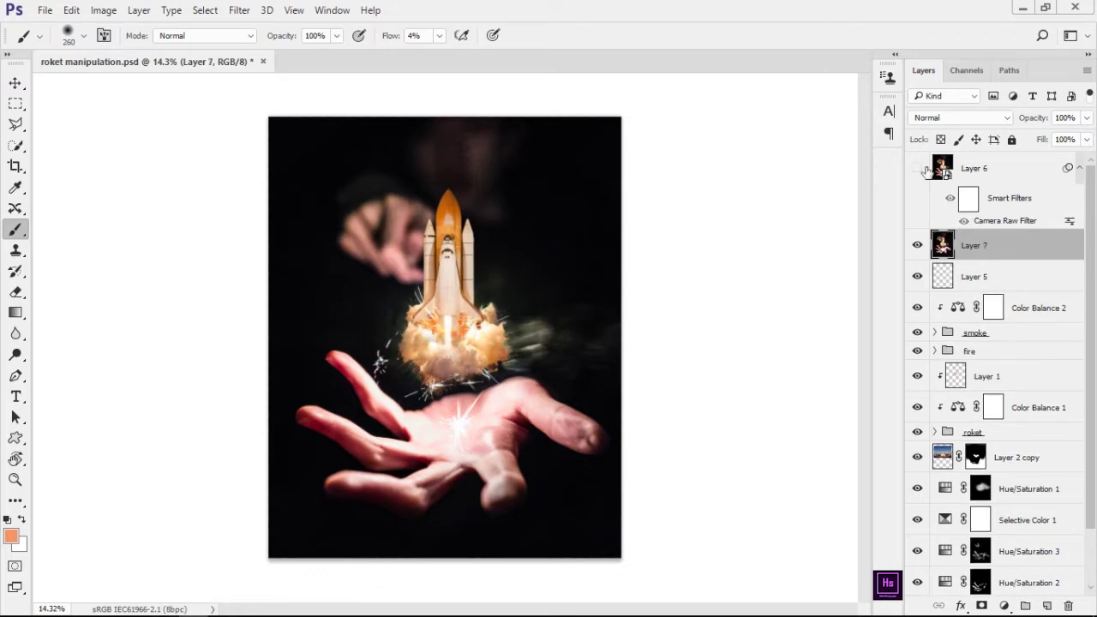
{"action": "key", "text": "Delete"}
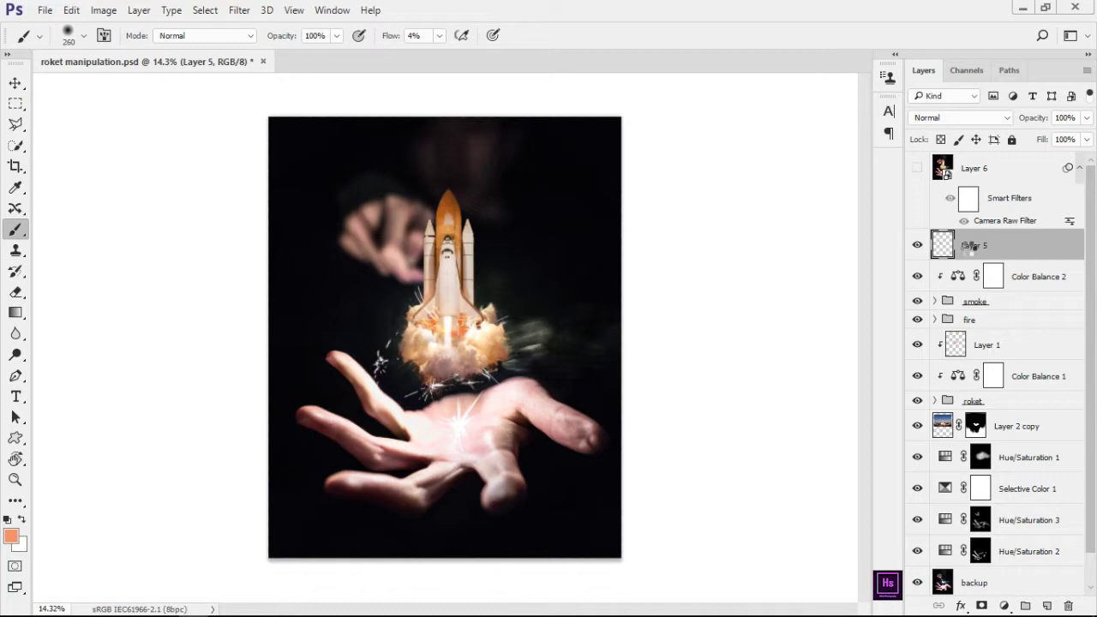
Convert Layer 7 to a smart object and copy Layer 6's Camera Raw filter onto it
{"action": "left_click", "coordinate": [241, 10]}
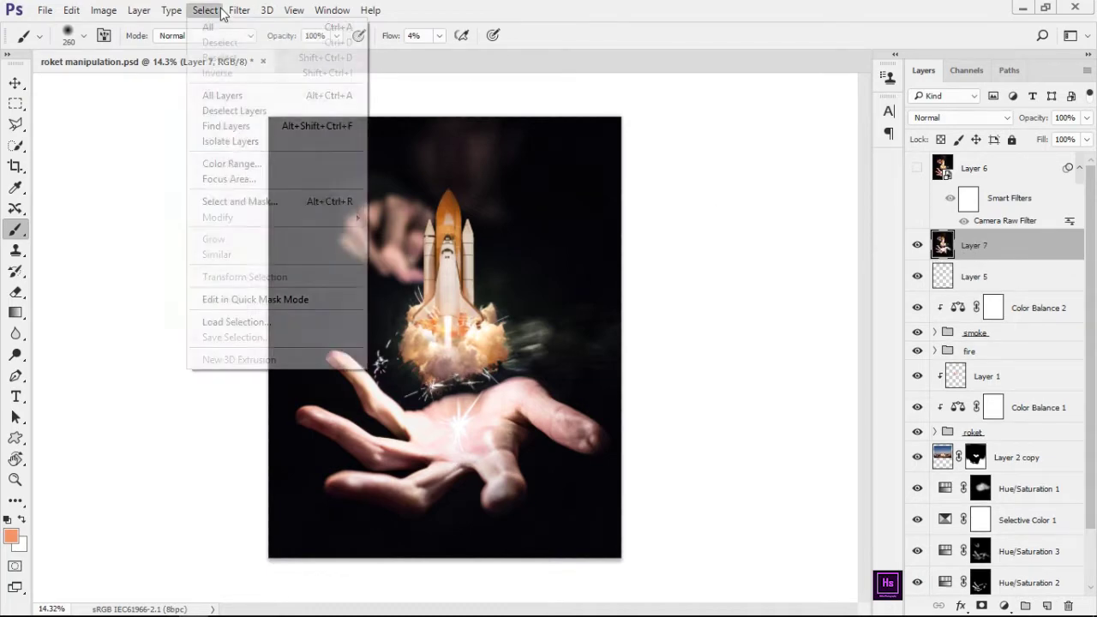
{"action": "left_click", "coordinate": [268, 49]}
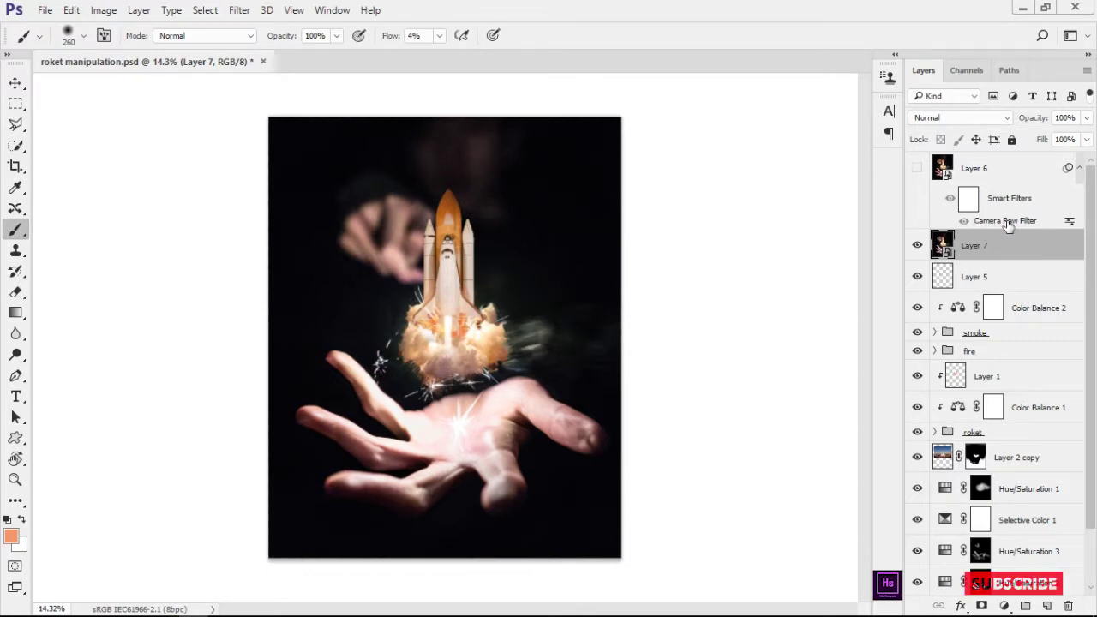
{"action": "left_click_drag", "start_coordinate": [1008, 223], "coordinate": [1009, 225]}
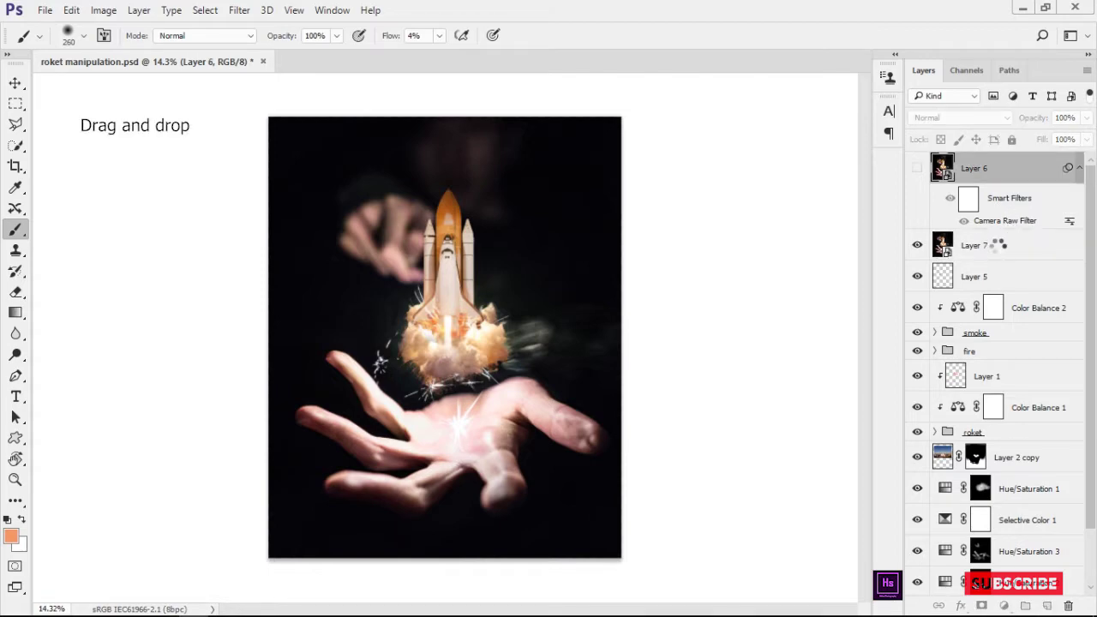
{"action": "left_click_drag", "start_coordinate": [991, 246], "coordinate": [992, 249]}
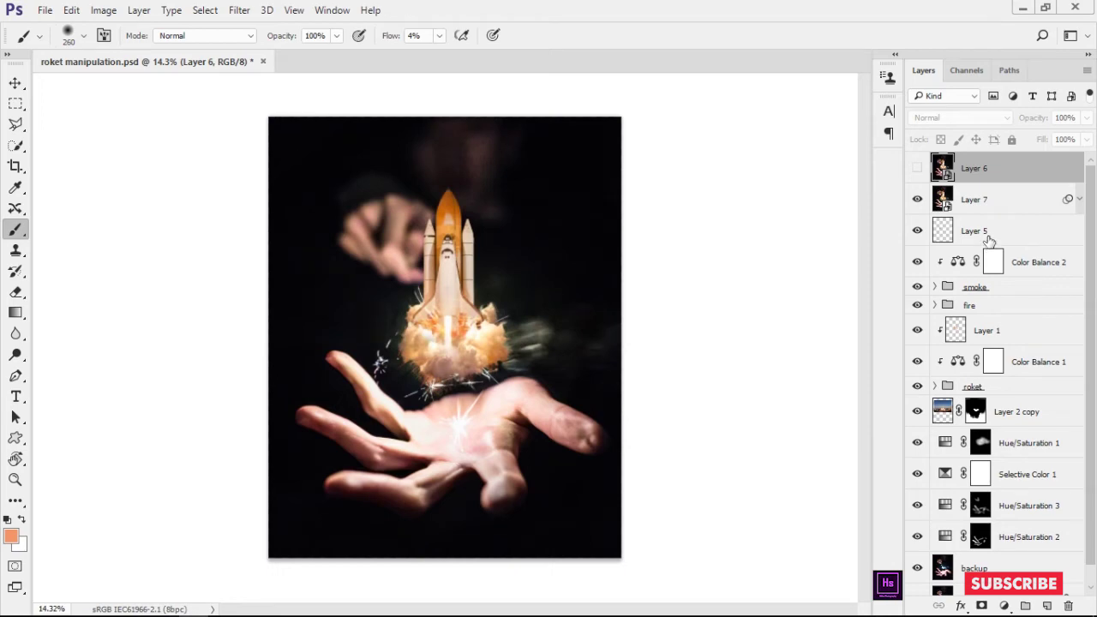
{"action": "left_click", "coordinate": [992, 210]}
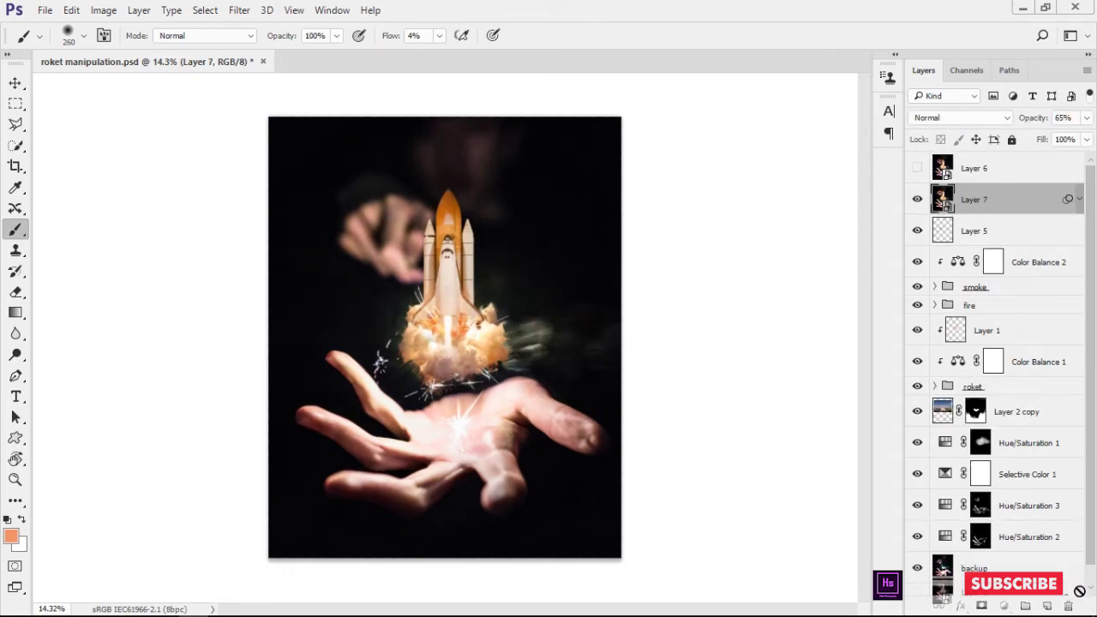
Delete Layer 6, leaving Layer 7 at the top of the stack
{"action": "left_click_drag", "start_coordinate": [936, 160], "coordinate": [1068, 606]}
{"action": "scroll", "coordinate": [559, 322], "scroll_direction": "up", "scroll_amount": 3}
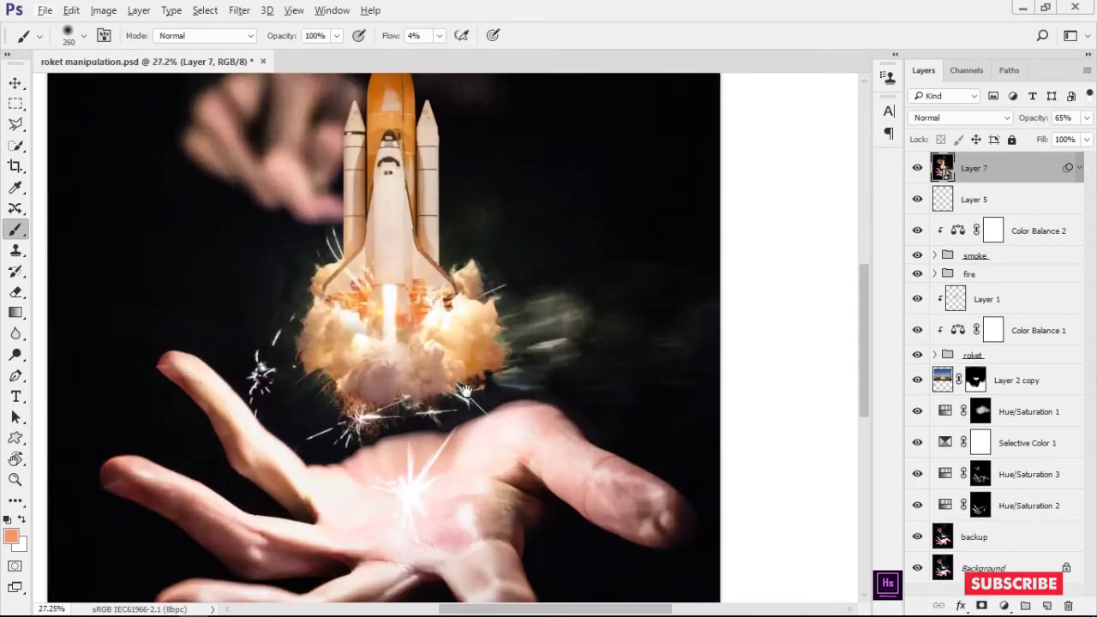
{"action": "scroll", "coordinate": [510, 367], "scroll_direction": "up", "scroll_amount": 2}
{"action": "scroll", "coordinate": [515, 360], "scroll_direction": "down", "scroll_amount": 3}
{"action": "scroll", "coordinate": [803, 262], "scroll_direction": "down", "scroll_amount": 1}
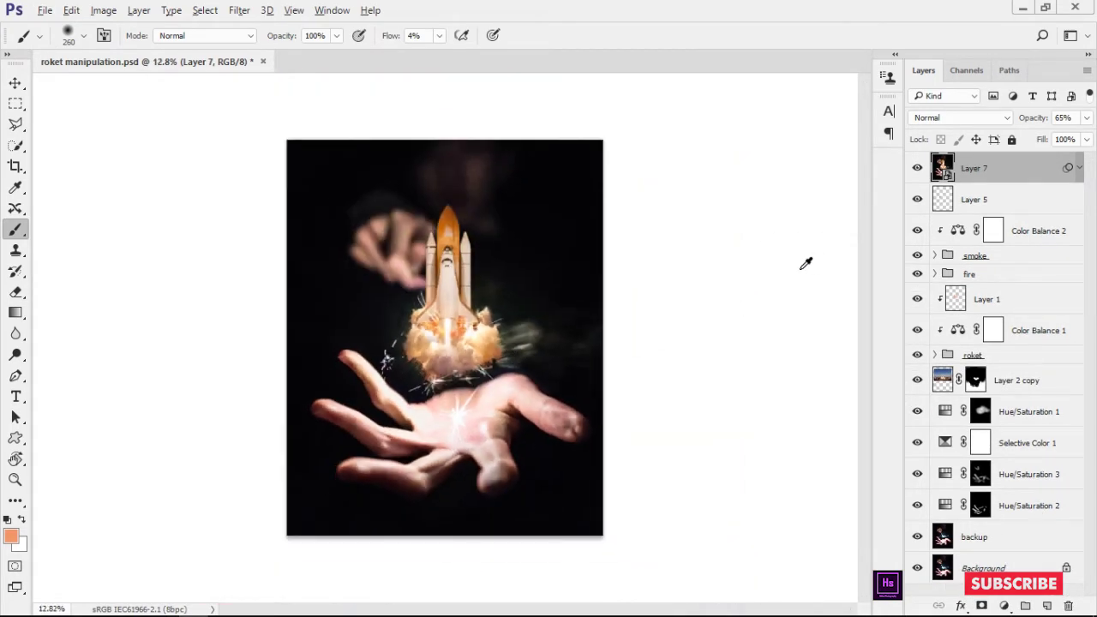
{"action": "scroll", "coordinate": [470, 253], "scroll_direction": "up", "scroll_amount": 1}
{"action": "left_click", "coordinate": [239, 10]}
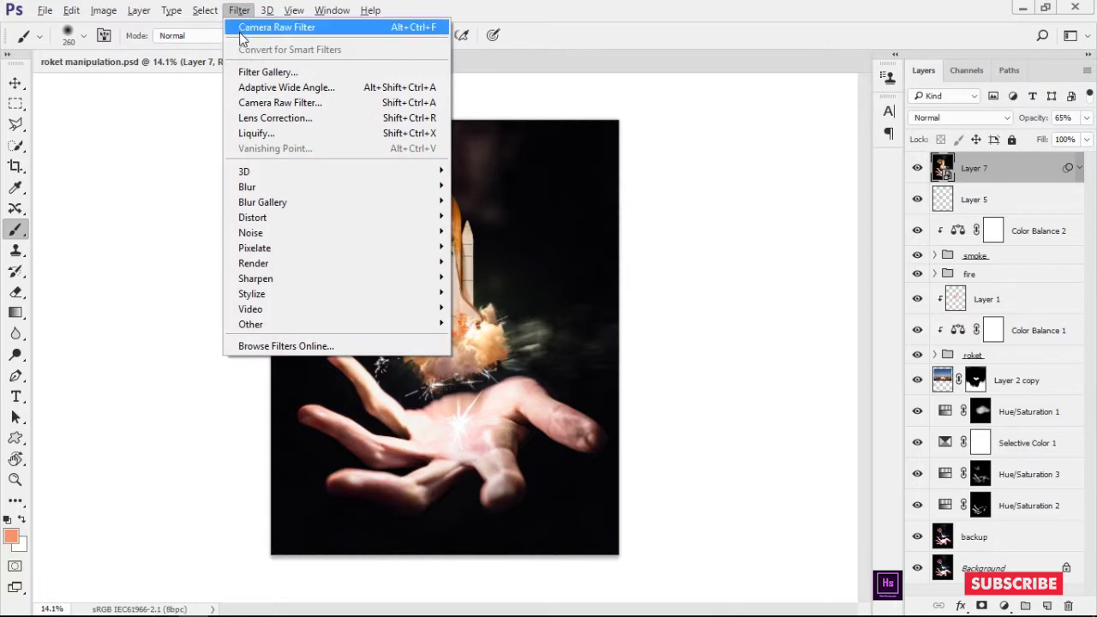
In Camera Raw, warm the temperature and brighten the yellow luminance to lift the flames
{"action": "left_click", "coordinate": [266, 101]}
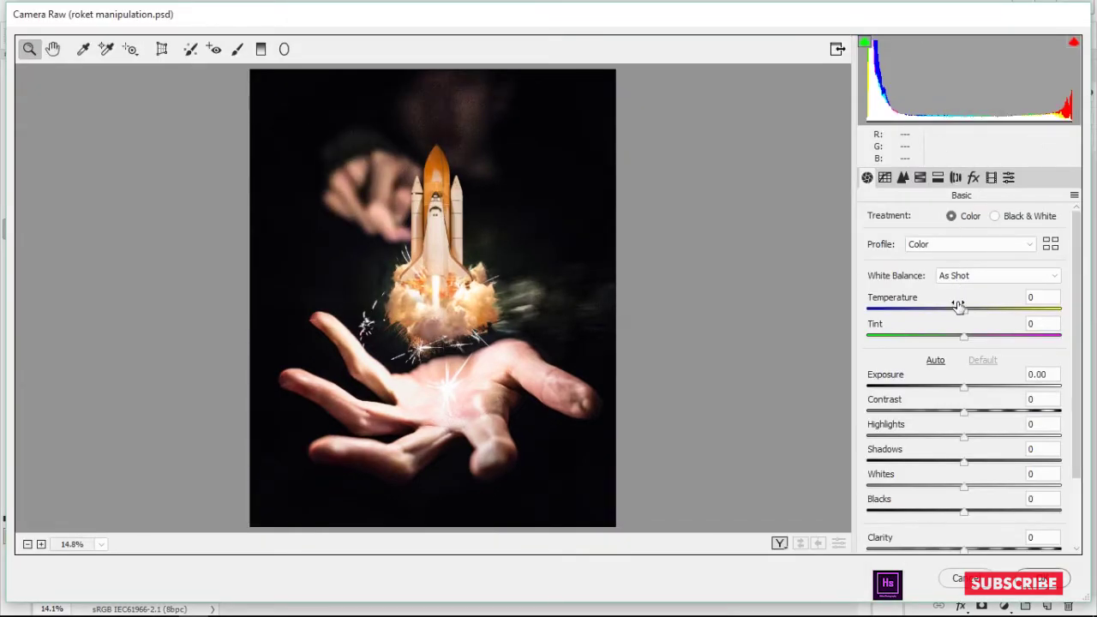
{"action": "mouse_move", "coordinate": [965, 307]}
{"action": "left_mouse_down"}
{"action": "mouse_move", "coordinate": [991, 308]}
{"action": "mouse_move", "coordinate": [974, 308]}
{"action": "left_mouse_up"}
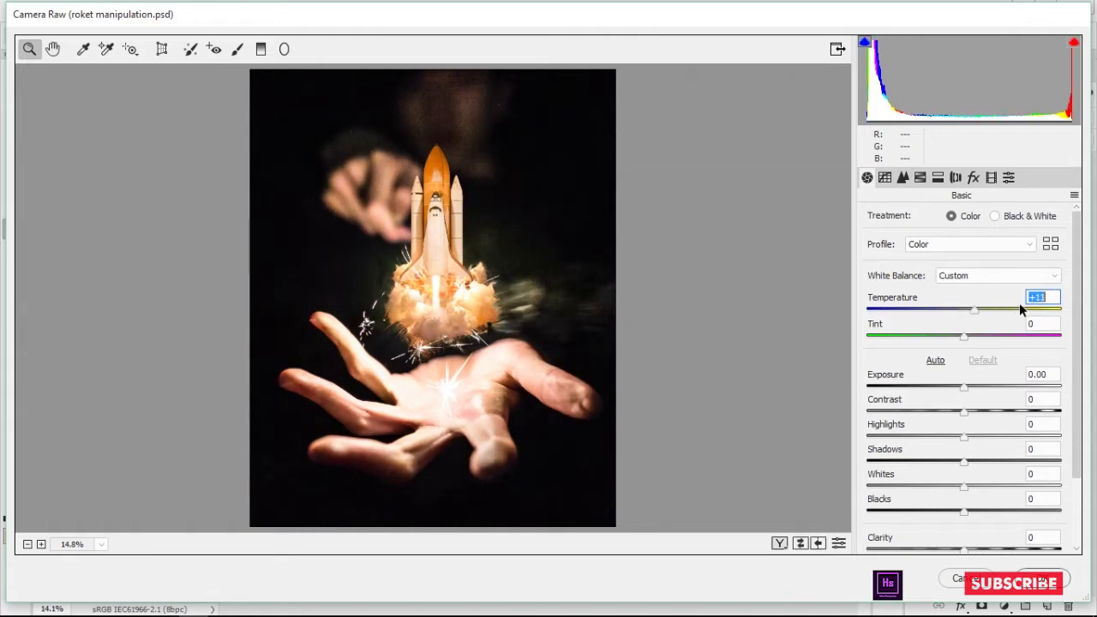
{"action": "type", "text": "0"}
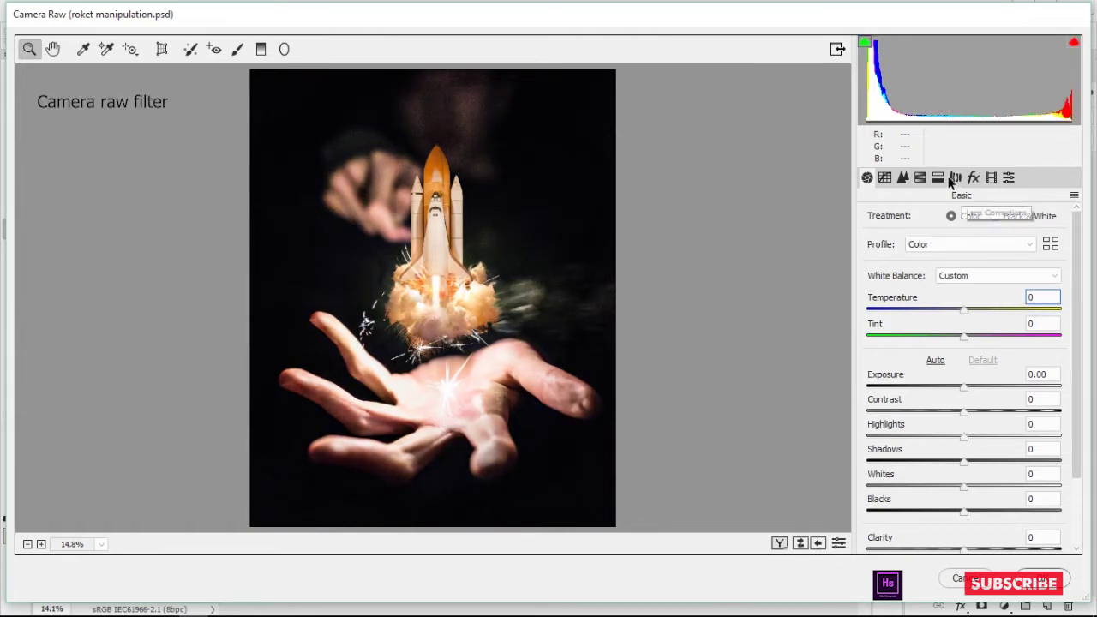
{"action": "left_click", "coordinate": [921, 177]}
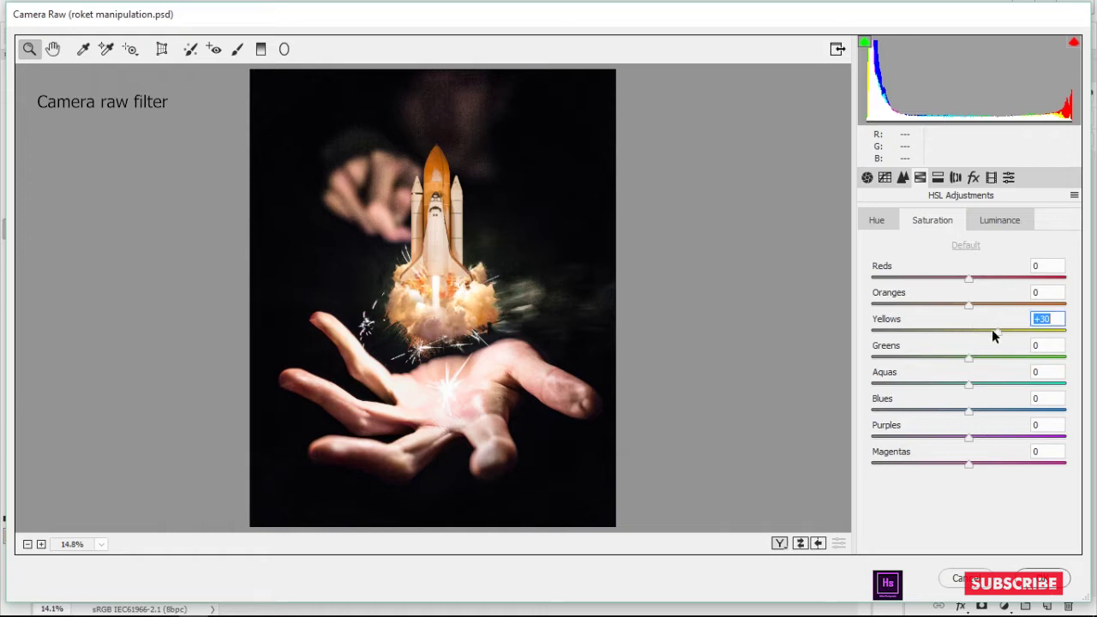
{"action": "left_click", "coordinate": [883, 221]}
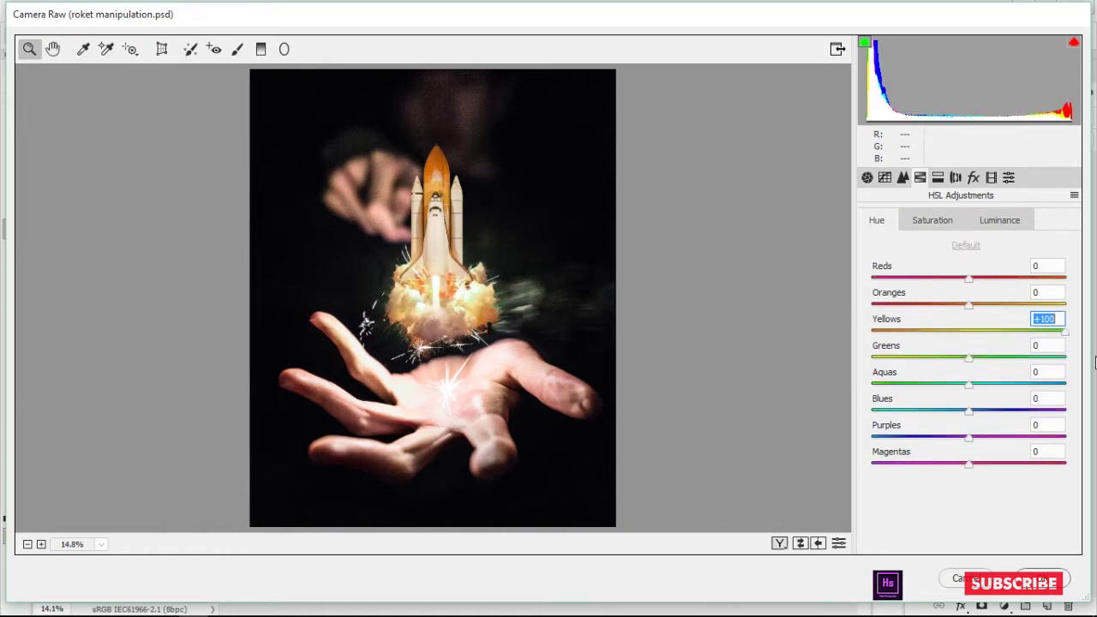
{"action": "left_click", "coordinate": [999, 221]}
{"action": "left_click_drag", "start_coordinate": [969, 331], "coordinate": [1009, 330]}
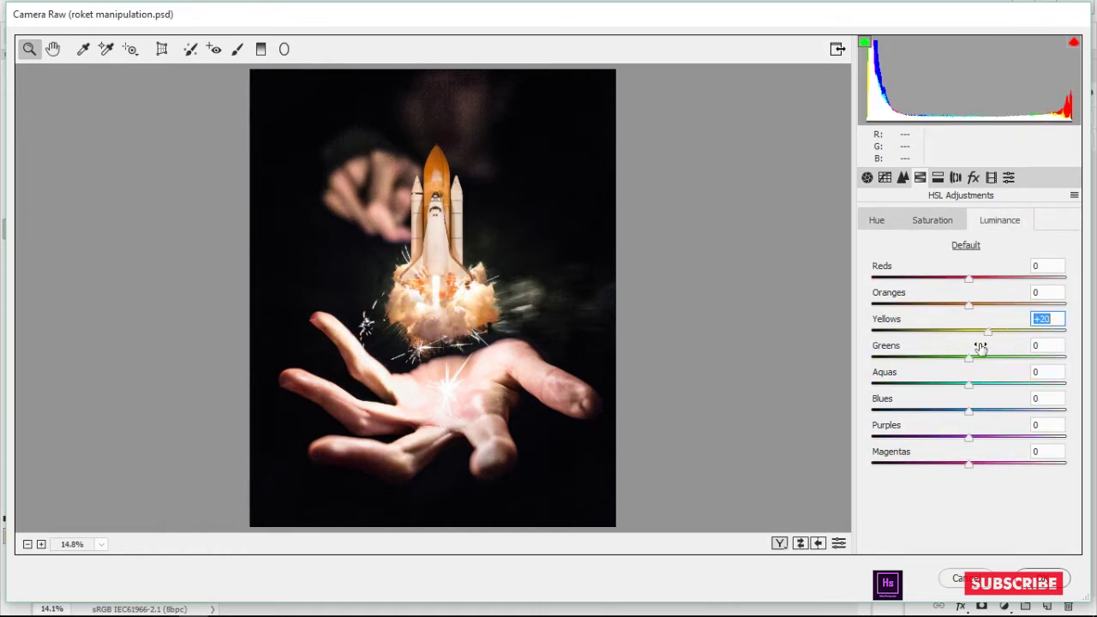
Adjust clarity, whites and highlights, compare, then reset Basic to Default and apply Camera Raw
{"action": "left_click", "coordinate": [991, 178]}
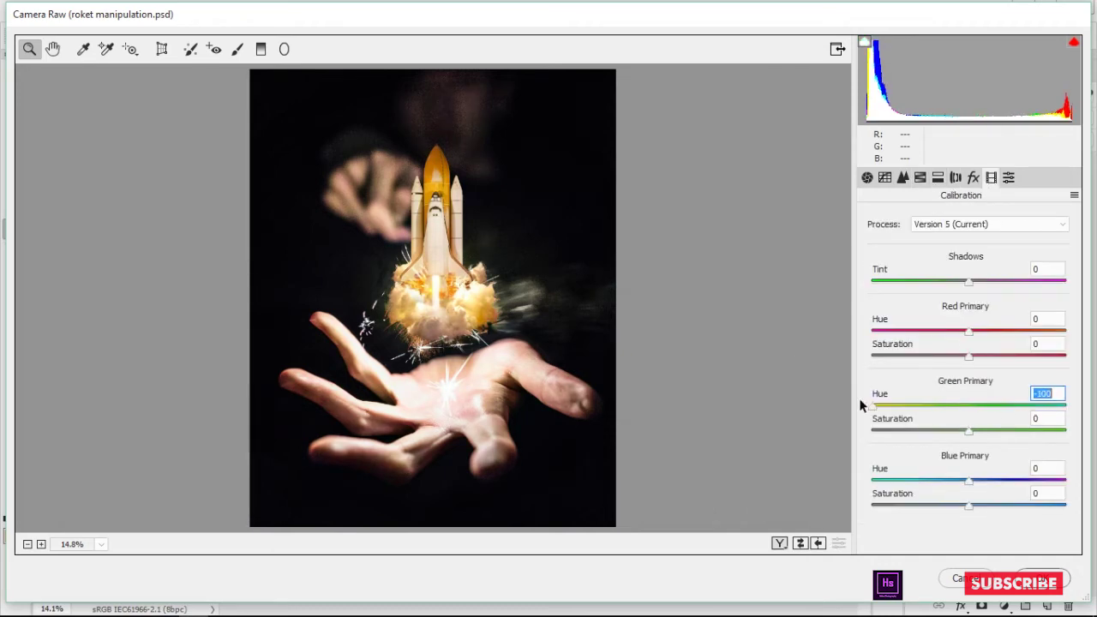
{"action": "left_click_drag", "start_coordinate": [969, 513], "coordinate": [984, 510]}
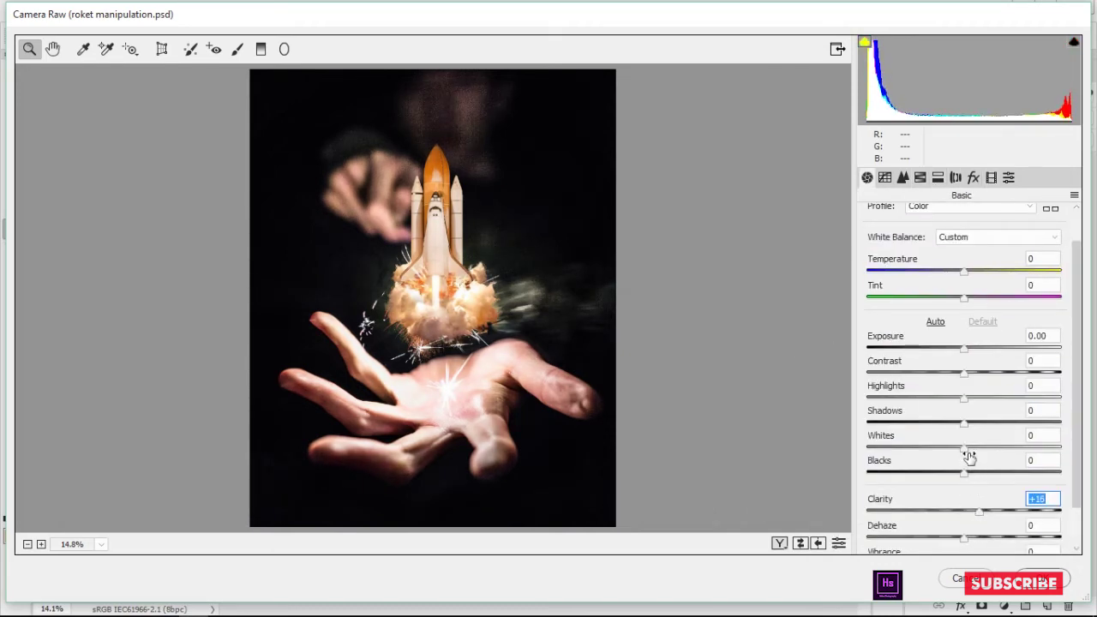
{"action": "left_click_drag", "start_coordinate": [966, 447], "coordinate": [962, 448]}
{"action": "left_click_drag", "start_coordinate": [965, 397], "coordinate": [956, 398]}
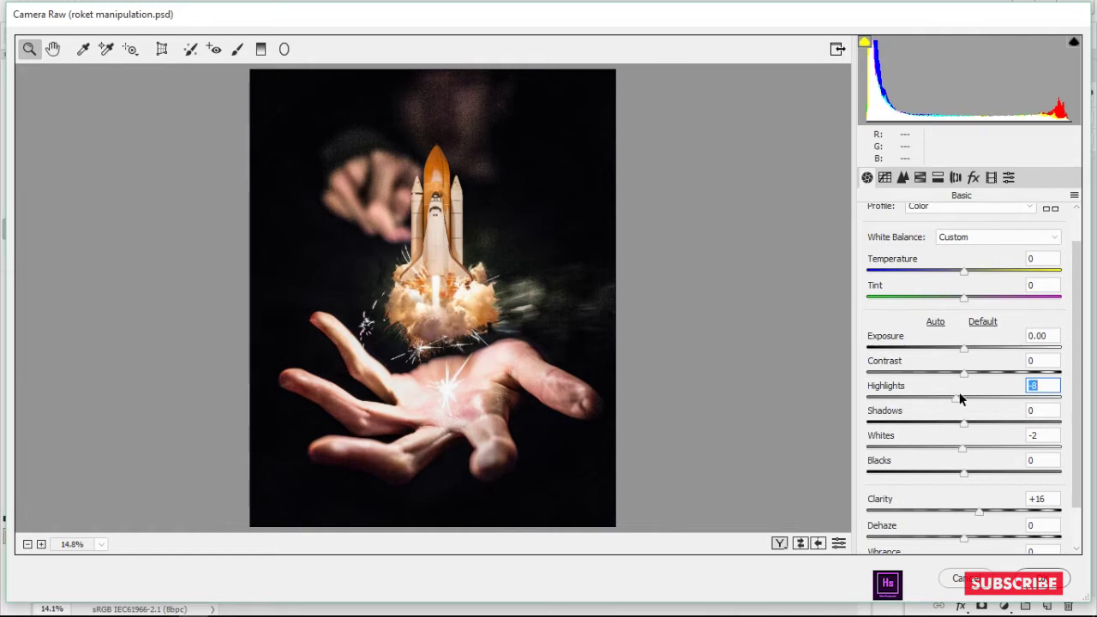
{"action": "left_click", "coordinate": [804, 546]}
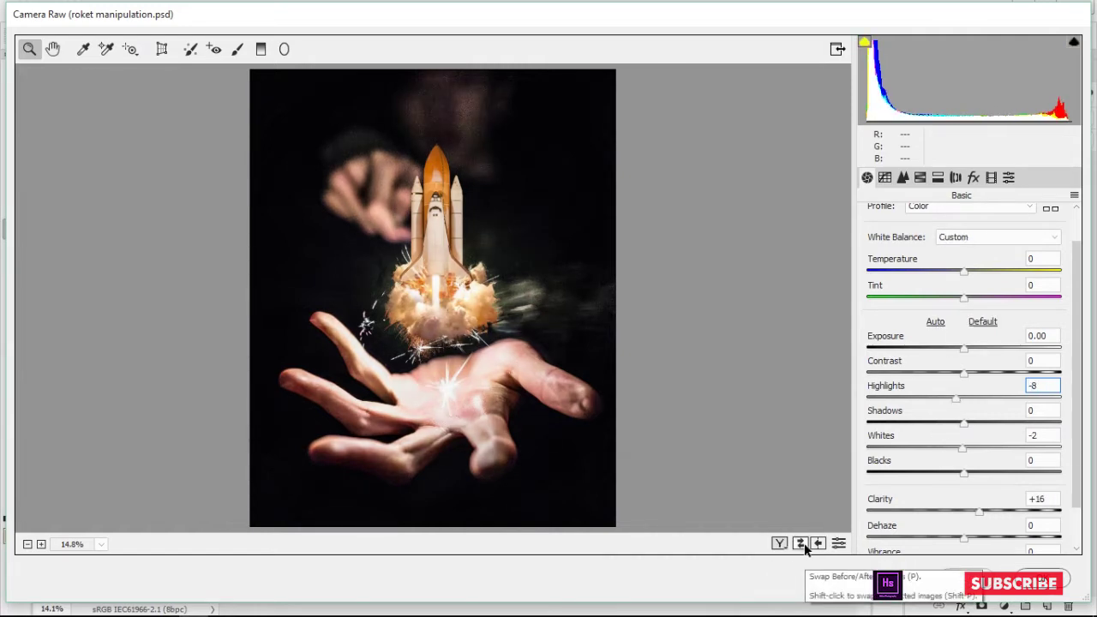
{"action": "scroll", "coordinate": [914, 431], "scroll_direction": "down", "scroll_amount": 1}
{"action": "left_click", "coordinate": [911, 461]}
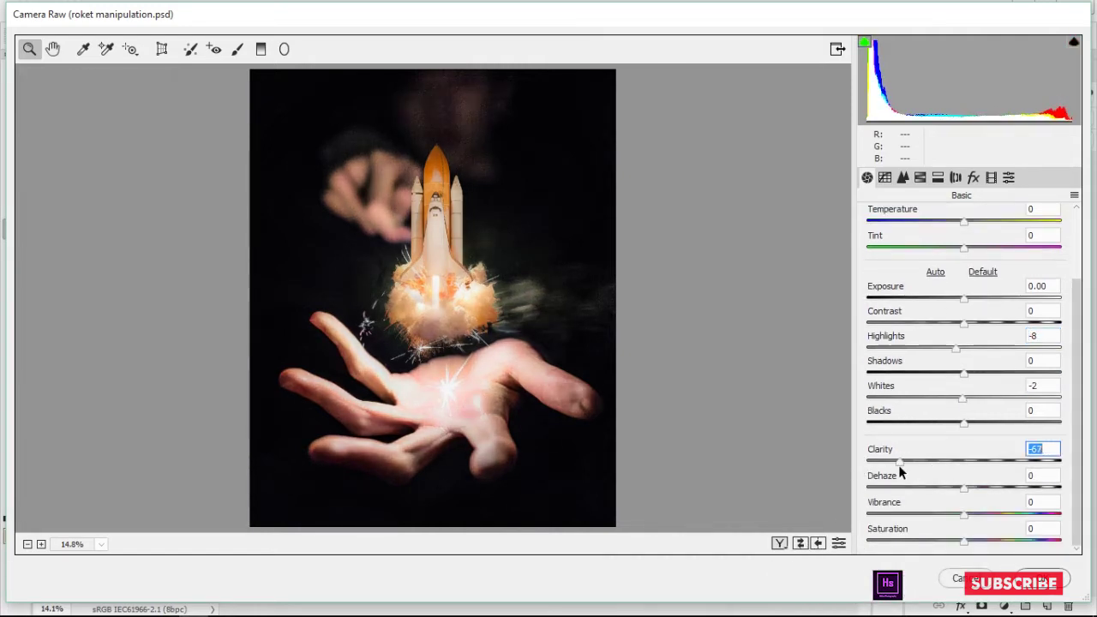
{"action": "left_click", "coordinate": [803, 543]}
{"action": "key", "text": "Return"}
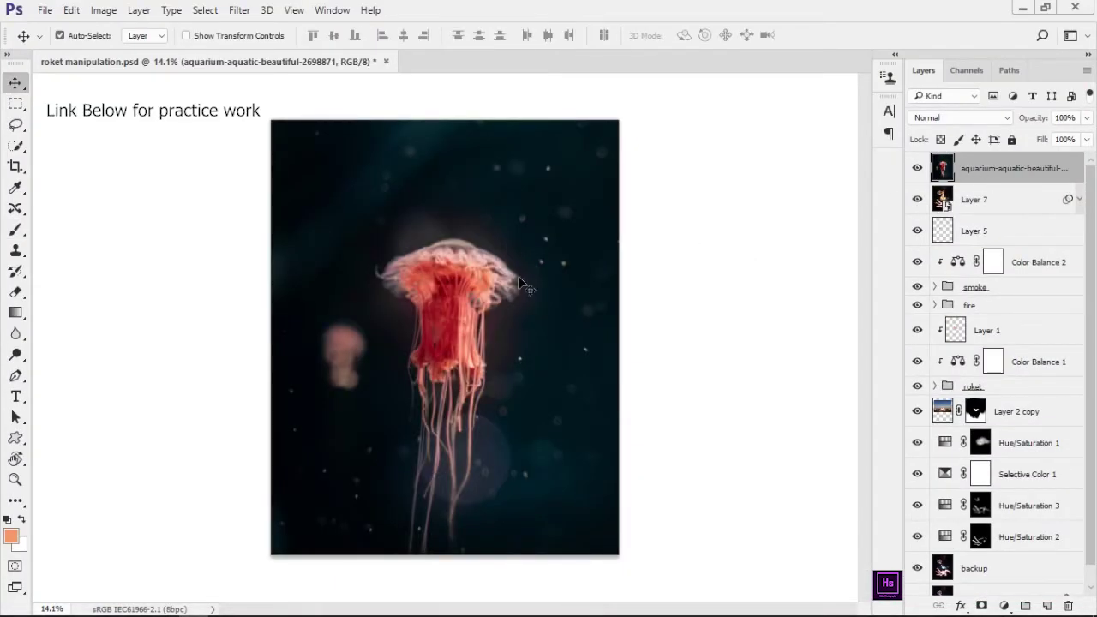
Lasso the jellyfish and remove it with a Content-Aware fill
{"action": "left_click", "coordinate": [16, 127]}
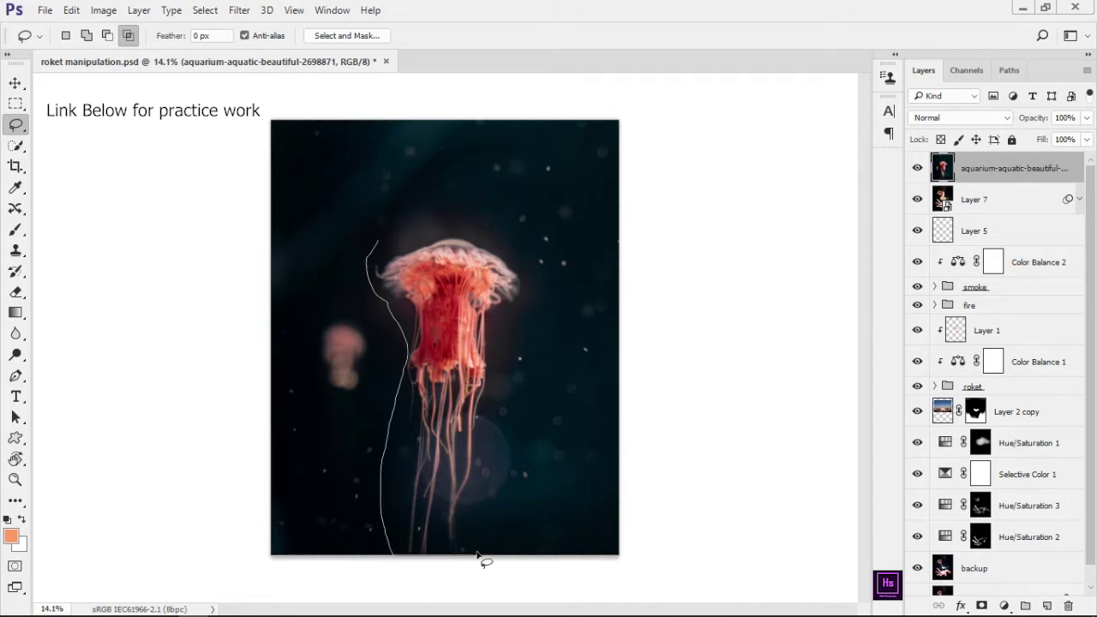
{"action": "left_click_drag", "start_coordinate": [492, 492], "coordinate": [519, 324]}
{"action": "left_click_drag", "start_coordinate": [468, 211], "coordinate": [463, 203]}
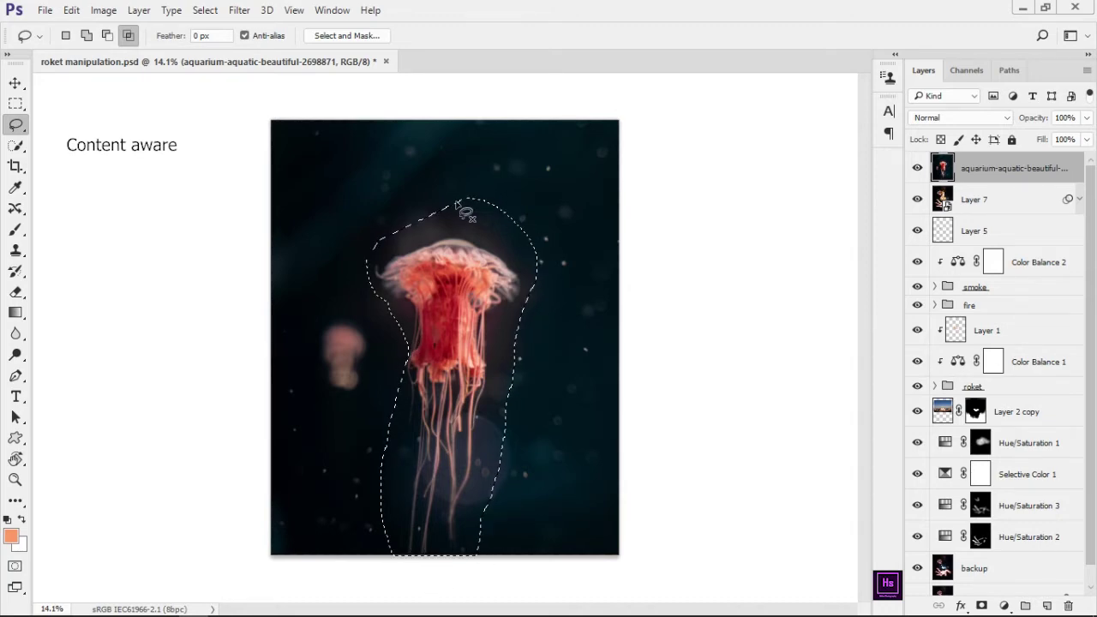
{"action": "key", "text": "shift+F5"}
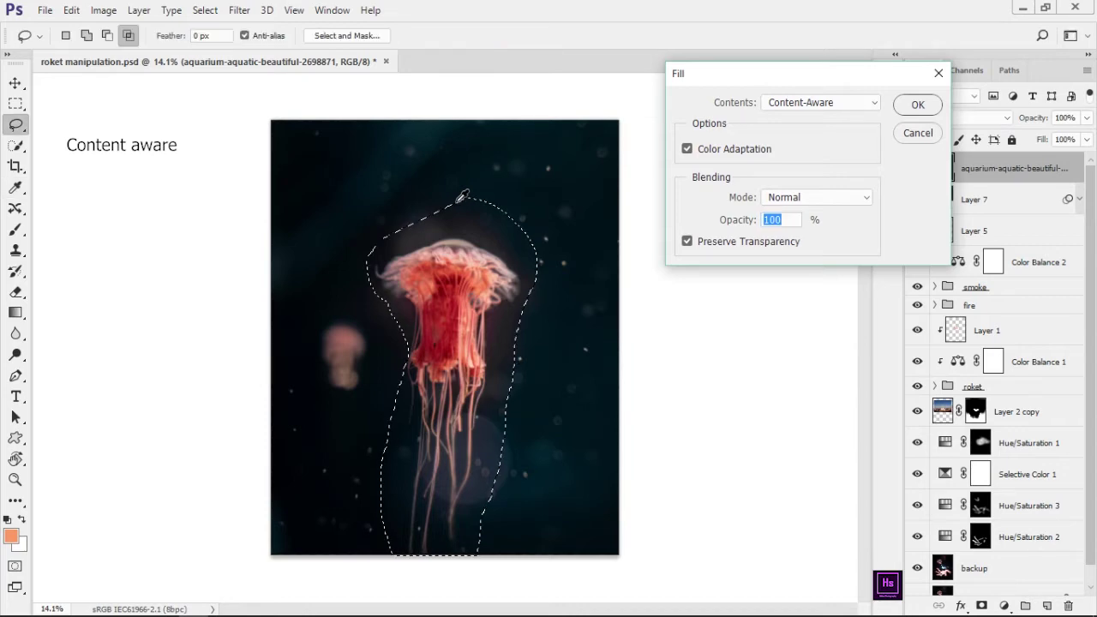
{"action": "key", "text": "Return"}
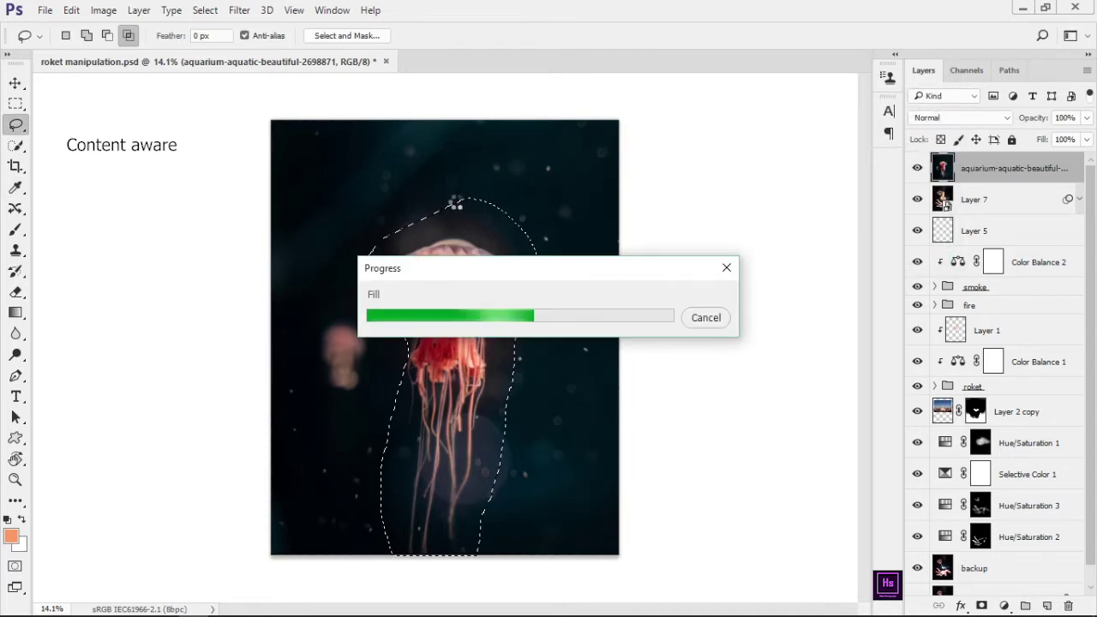
Compare the composite without the water layer and scale the galaxy photo over the image
{"action": "scroll", "coordinate": [960, 118], "scroll_direction": "down", "scroll_amount": 8}
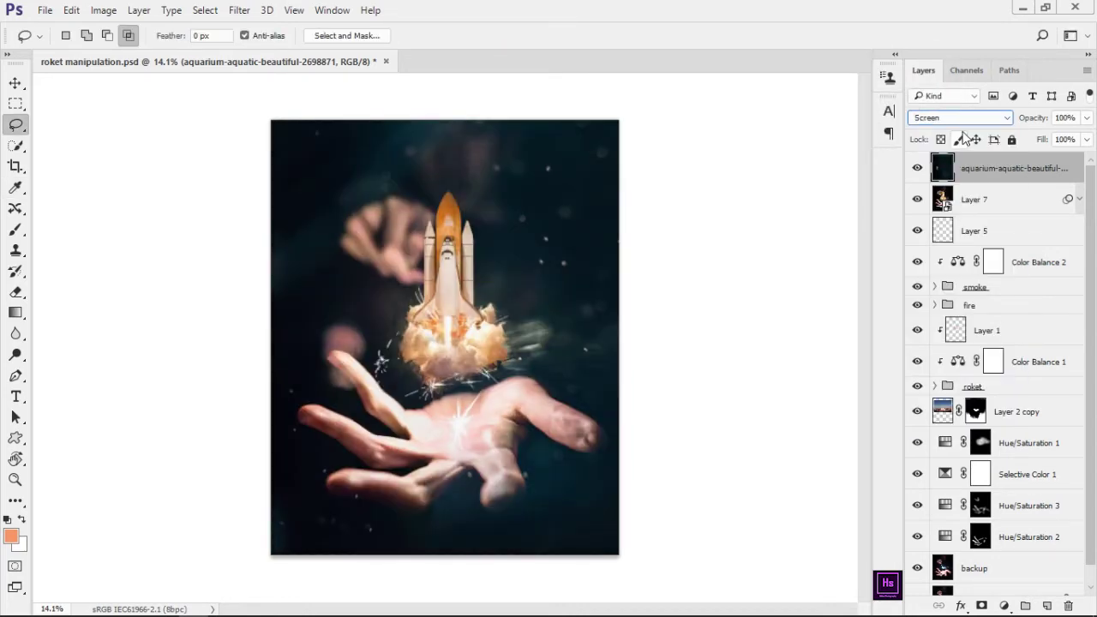
{"action": "left_click", "coordinate": [917, 167]}
{"action": "left_click", "coordinate": [917, 167]}
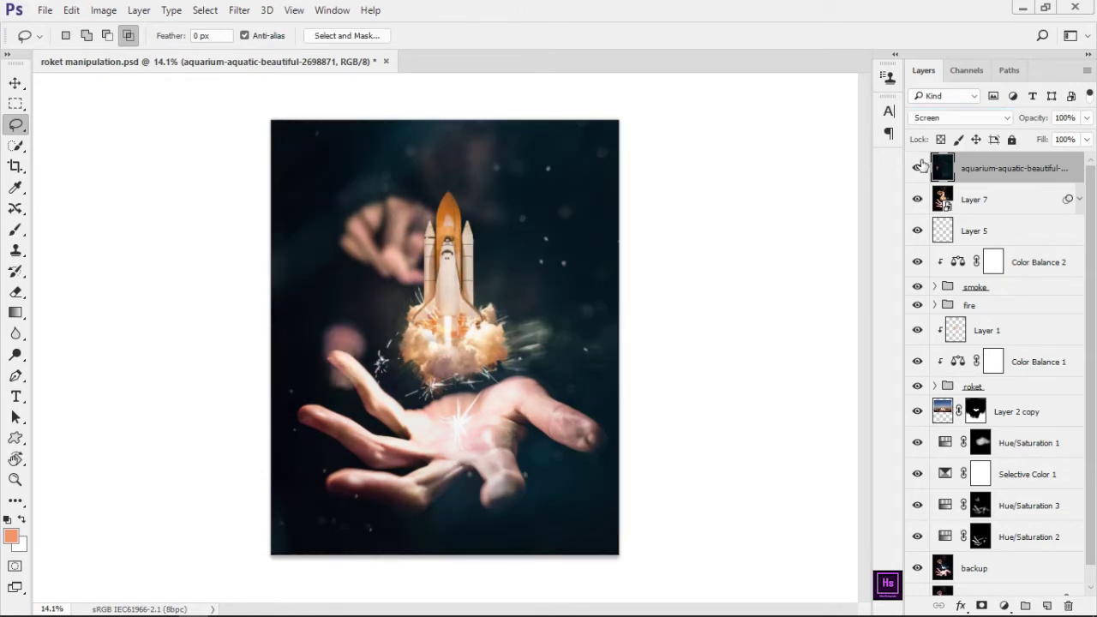
{"action": "left_click_drag", "start_coordinate": [620, 300], "coordinate": [703, 342]}
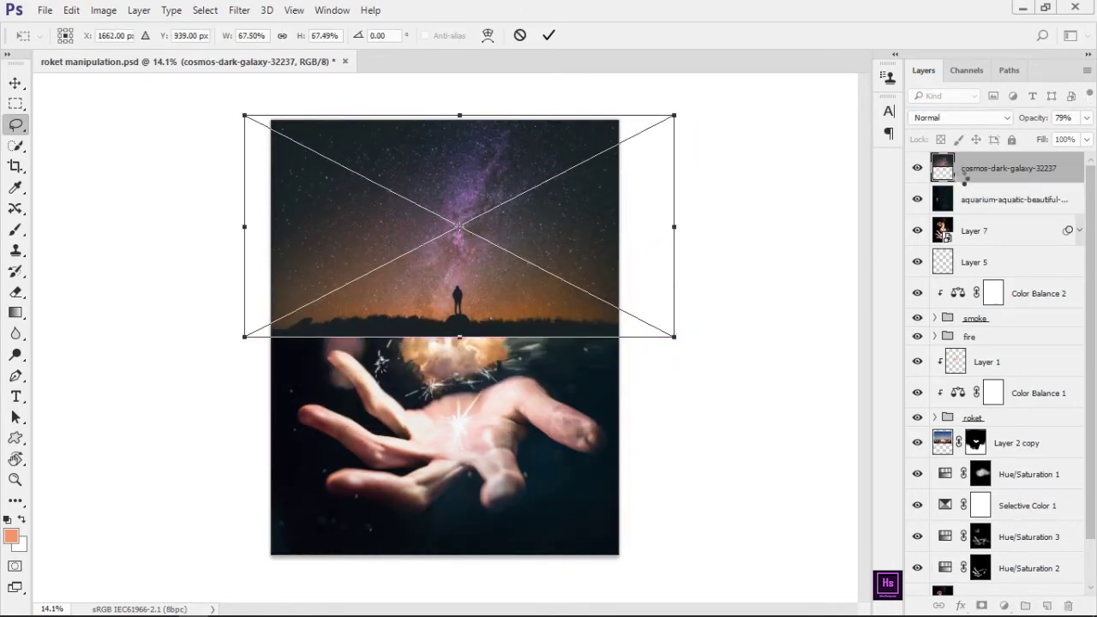
Commit the galaxy photo's size and set its blend mode to Lighten
{"action": "key", "text": "Return"}
{"action": "left_click", "coordinate": [960, 117]}
{"action": "left_click", "coordinate": [946, 139]}
{"action": "key", "text": "Down"}
{"action": "key", "text": "Down"}
{"action": "key", "text": "Down"}
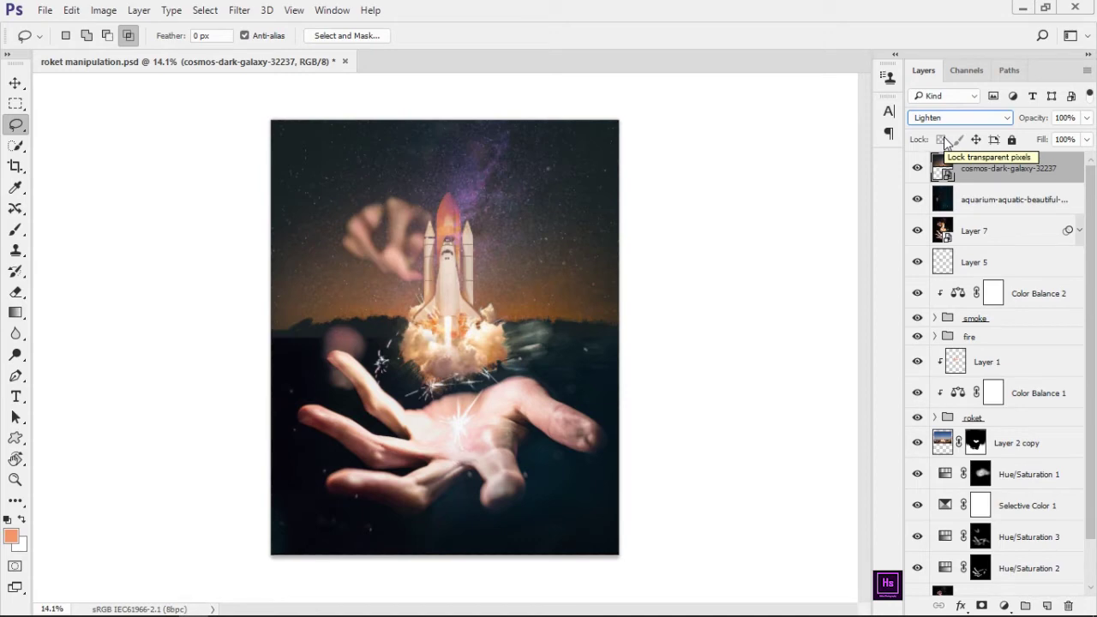
Load the rocket mask from the roket group and add it inverted to the galaxy layer
{"action": "left_click", "coordinate": [918, 257]}
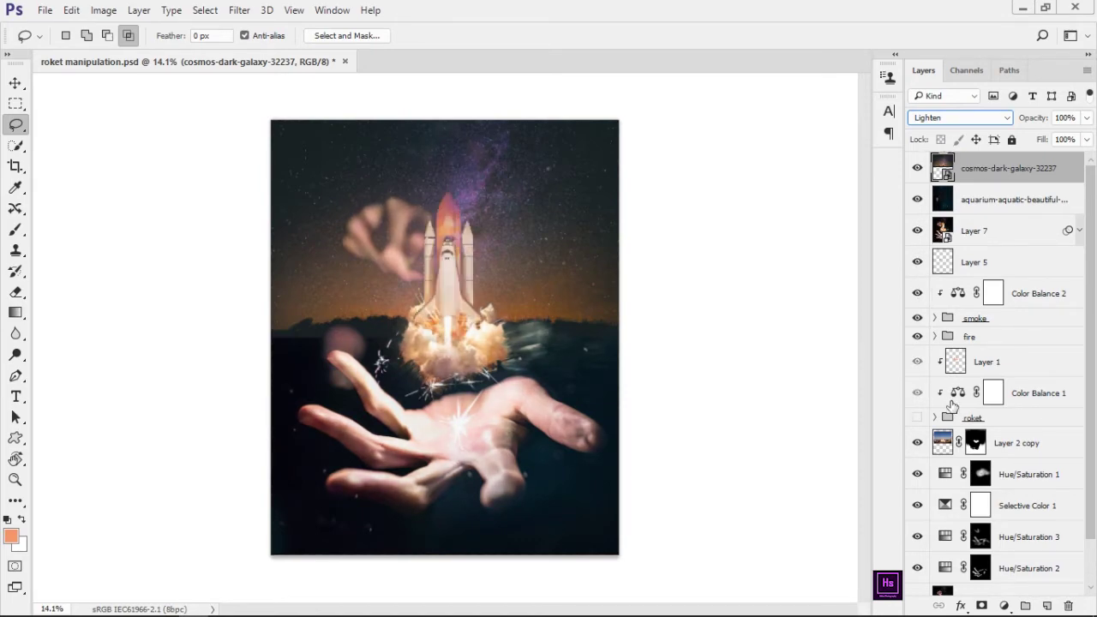
{"action": "left_click", "coordinate": [935, 418]}
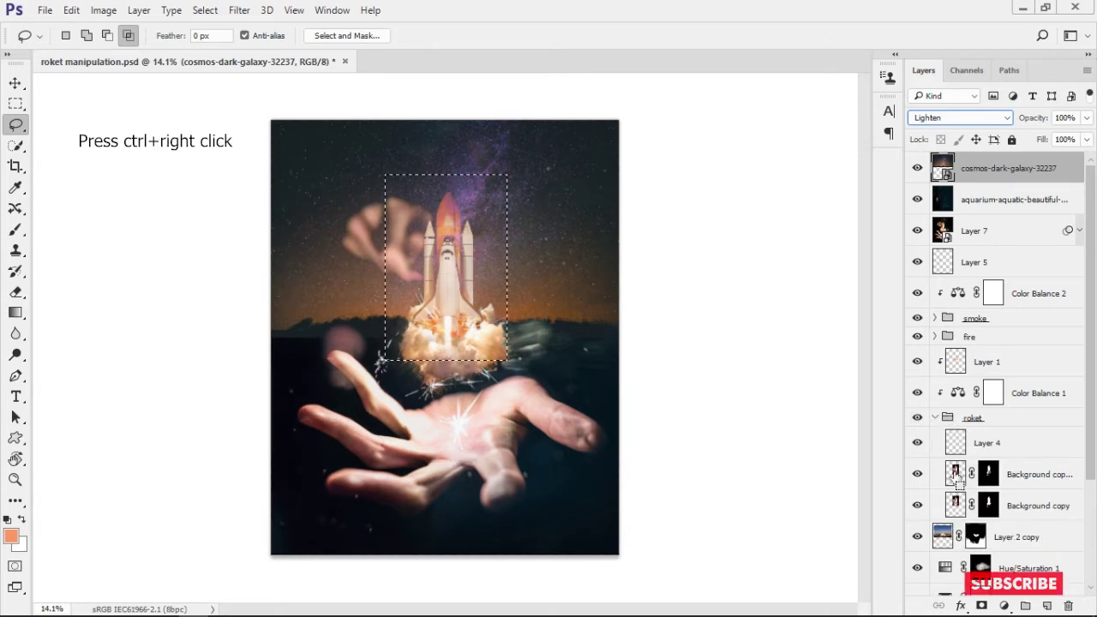
{"action": "left_click", "coordinate": [988, 476], "text": "ctrl"}
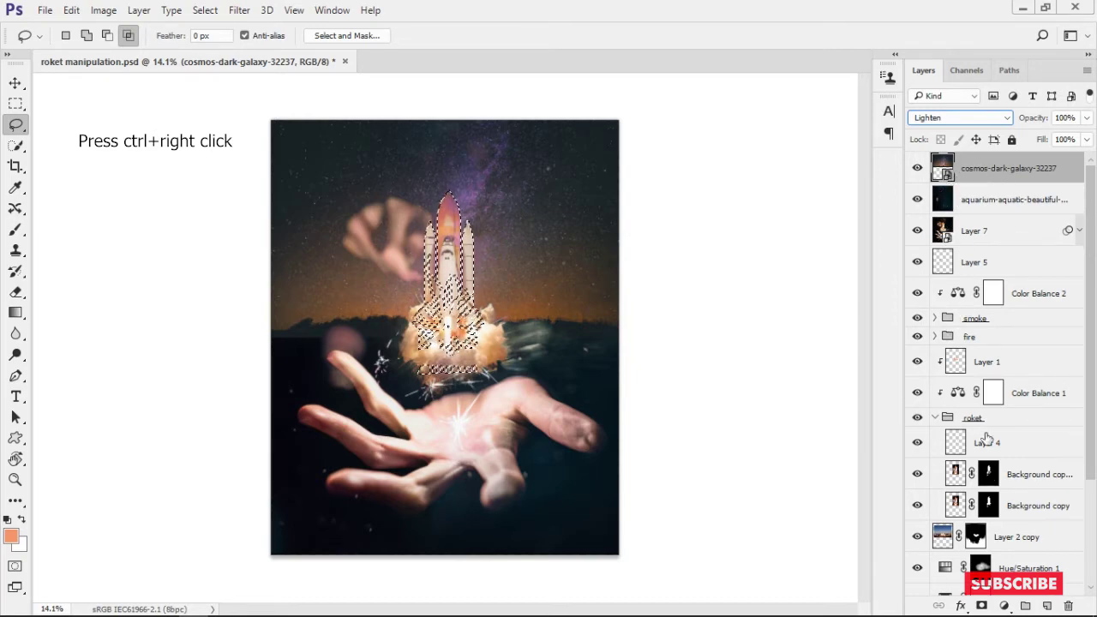
{"action": "left_click", "coordinate": [981, 606]}
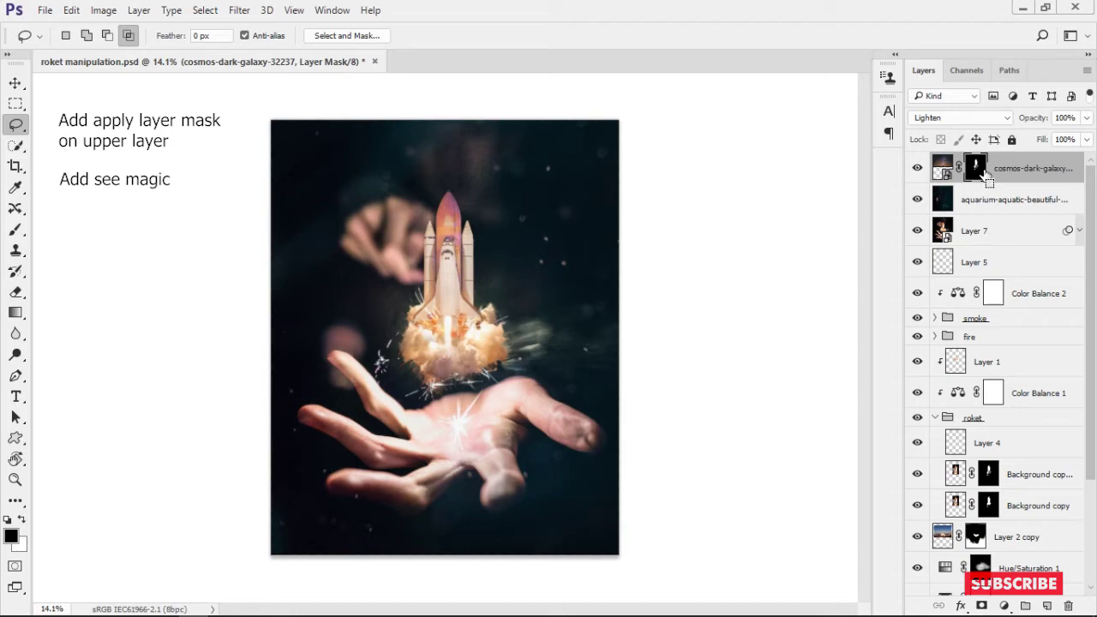
{"action": "key", "text": "ctrl+i"}
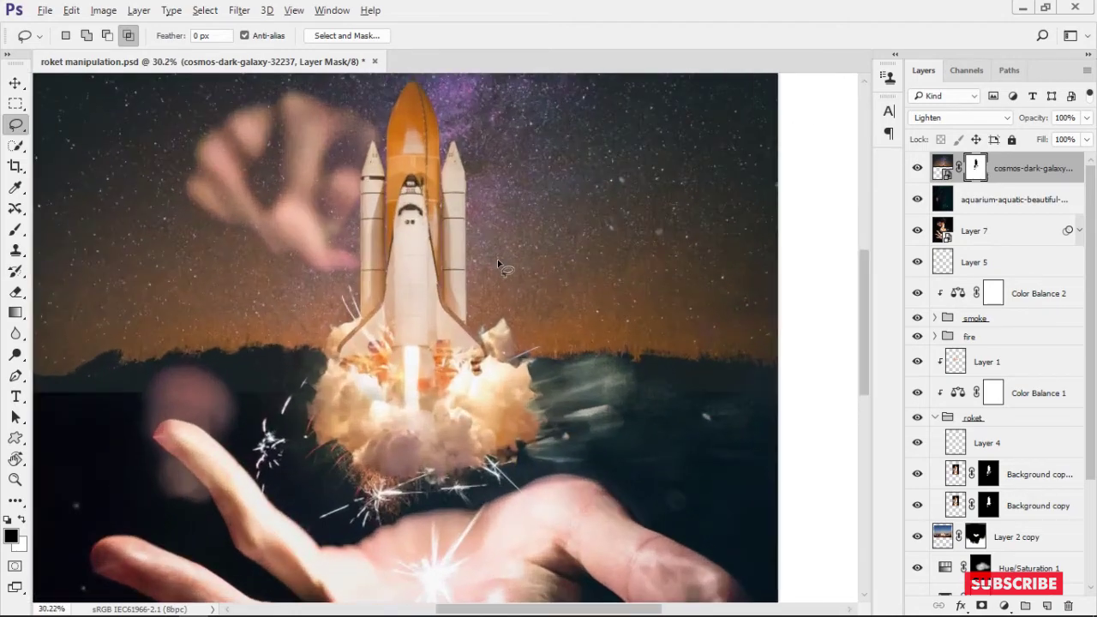
Resize the galaxy layer, then reapply an inverted rocket-shaped mask so stars avoid the shuttle
{"action": "key", "text": "ctrl+t"}
{"action": "key", "text": "ctrl+minus"}
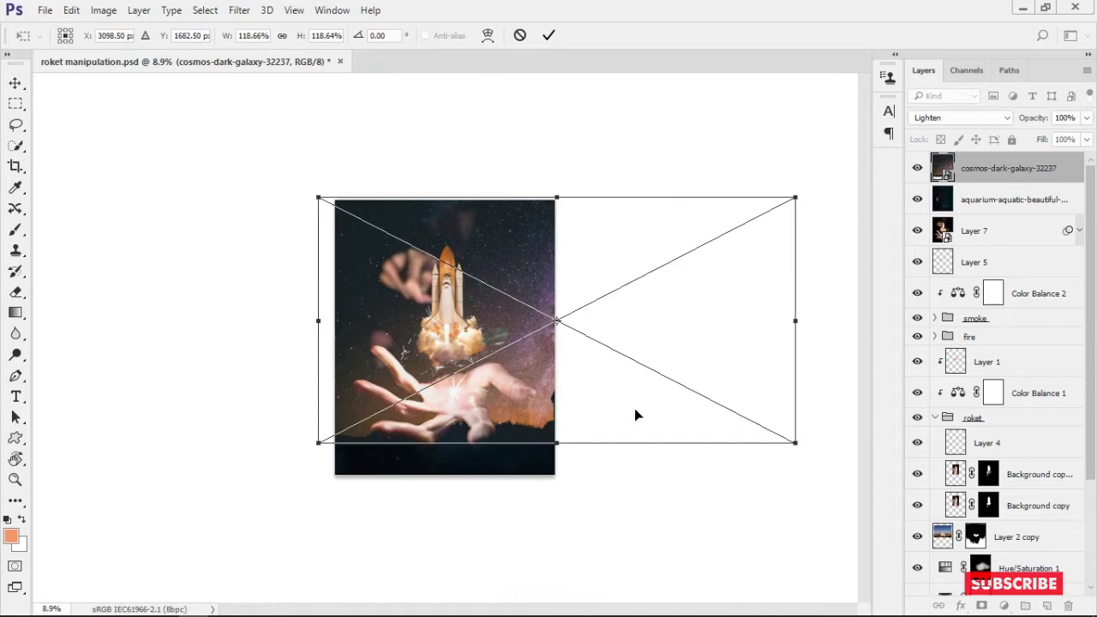
{"action": "key", "text": "Return"}
{"action": "key", "text": "ctrl+0"}
{"action": "left_click", "coordinate": [989, 474], "text": "ctrl"}
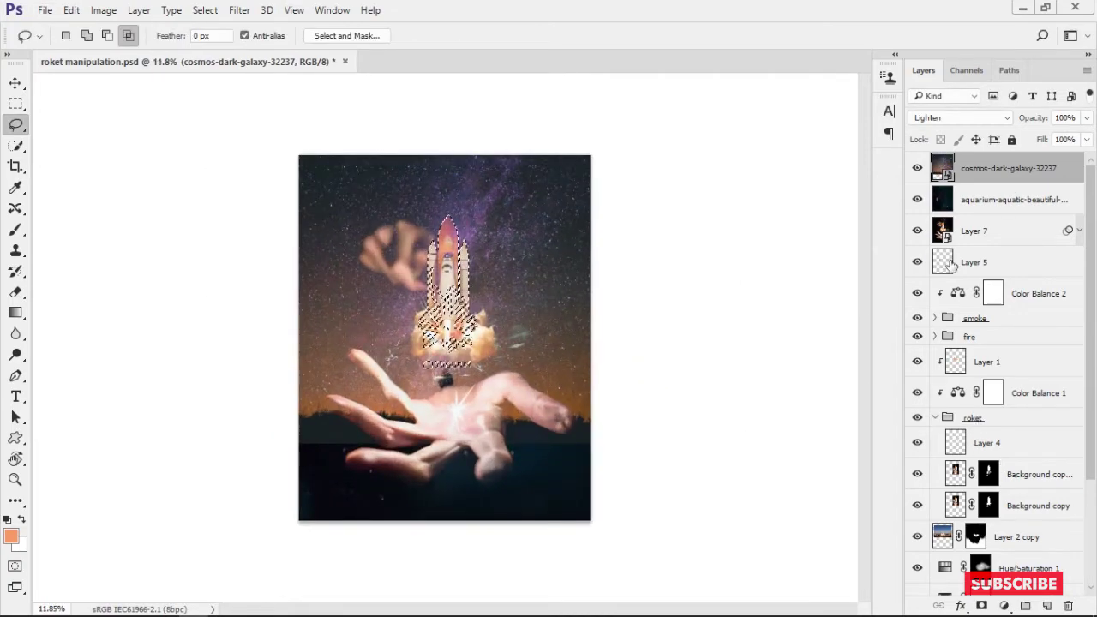
{"action": "left_click", "coordinate": [982, 606]}
{"action": "key", "text": "ctrl+i"}
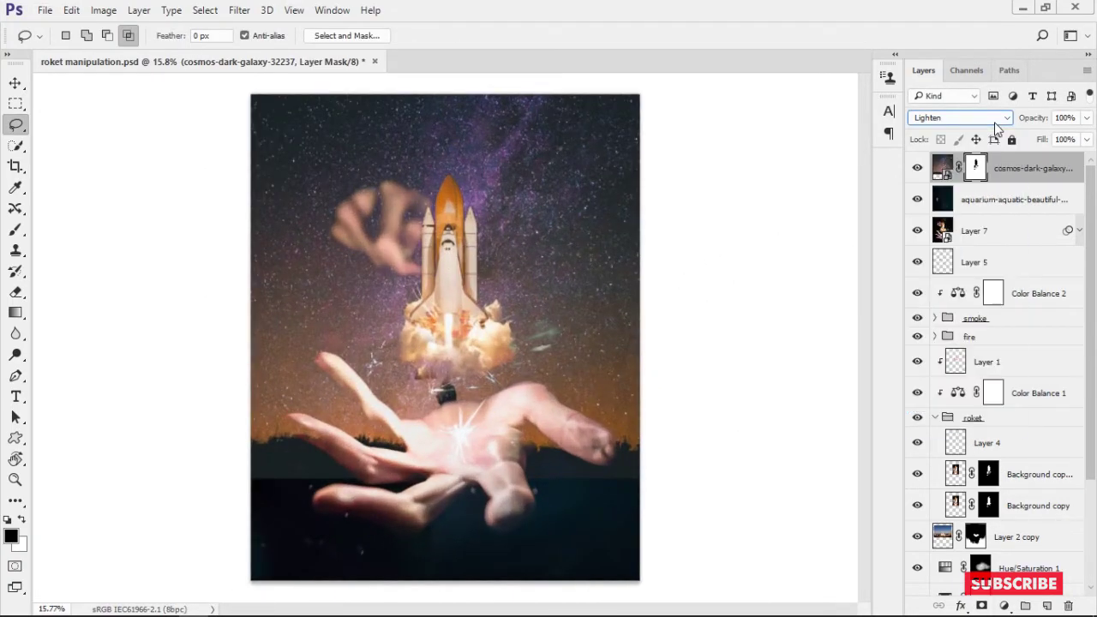
{"action": "scroll", "coordinate": [995, 121], "scroll_direction": "down", "scroll_amount": 2}
{"action": "scroll", "coordinate": [994, 121], "scroll_direction": "down", "scroll_amount": 6}
{"action": "scroll", "coordinate": [995, 121], "scroll_direction": "down", "scroll_amount": 6}
{"action": "scroll", "coordinate": [977, 122], "scroll_direction": "up", "scroll_amount": 14}
Lower the galaxy layer's opacity to 43% and switch to the Brush tool
{"action": "left_click_drag", "start_coordinate": [1037, 123], "coordinate": [1022, 187]}
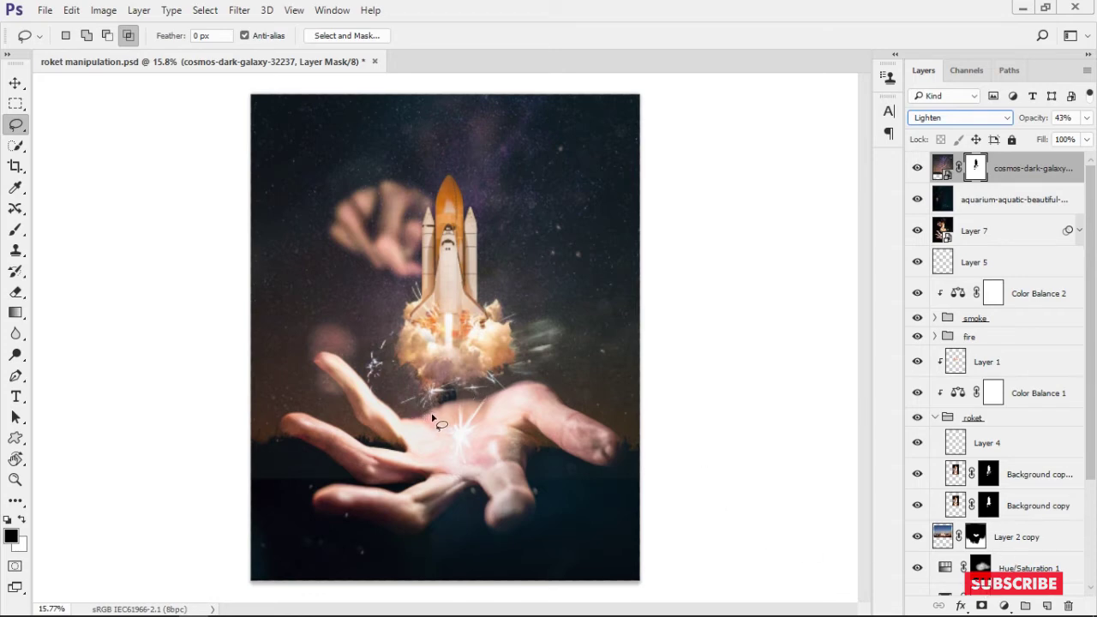
{"action": "left_click", "coordinate": [14, 146]}
{"action": "left_click", "coordinate": [15, 125]}
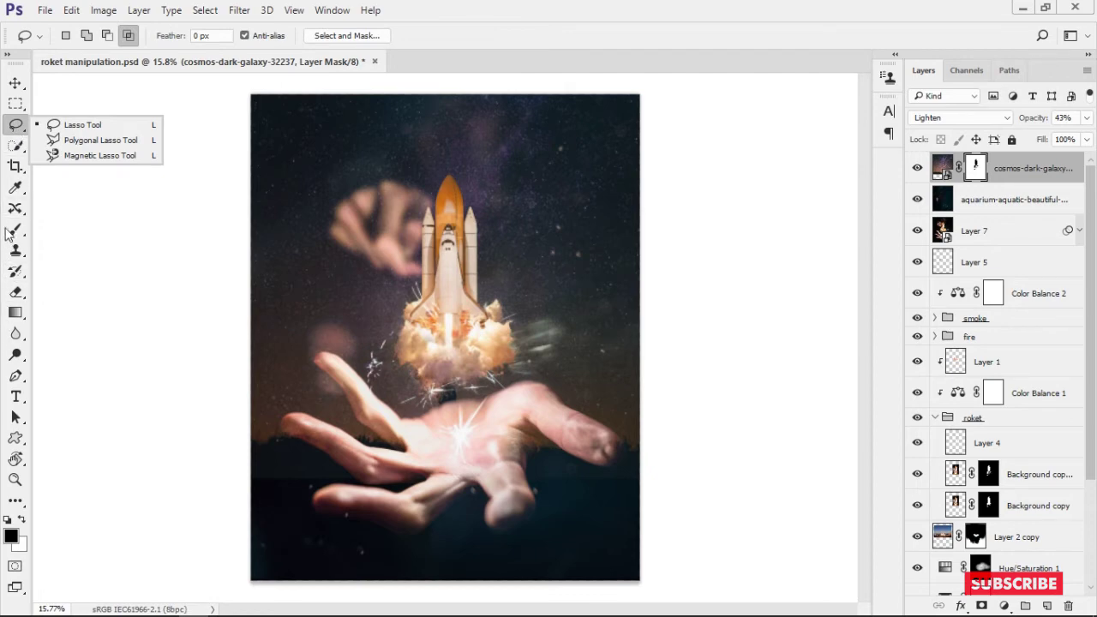
{"action": "key", "text": "b"}
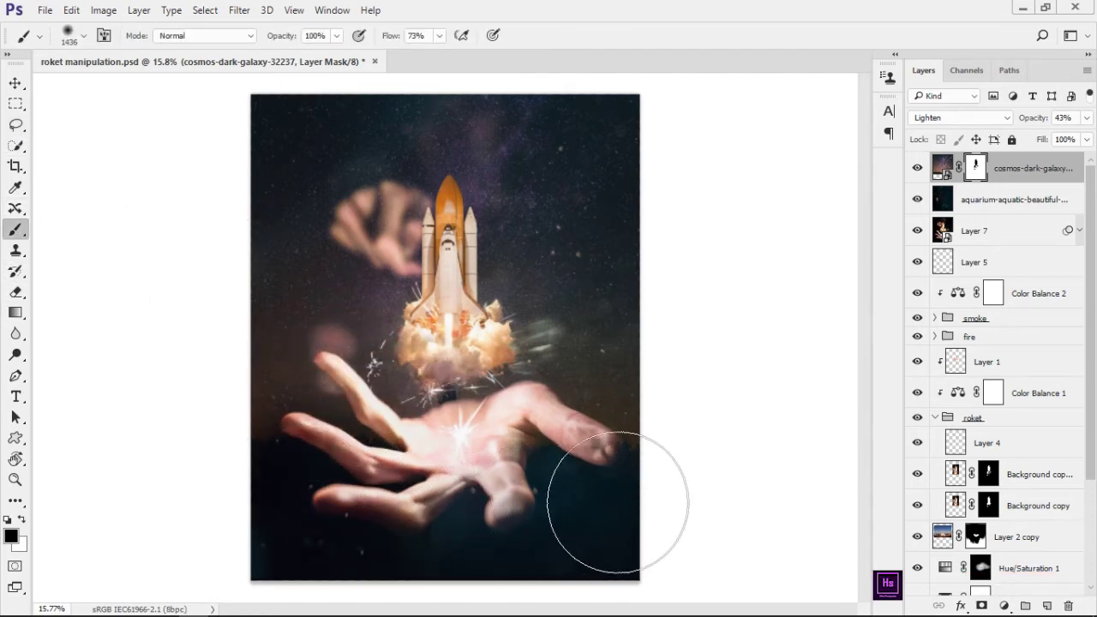
Paint black on the galaxy mask to fade stars near the hand, upper corner and top
{"action": "left_click_drag", "start_coordinate": [309, 489], "coordinate": [326, 339]}
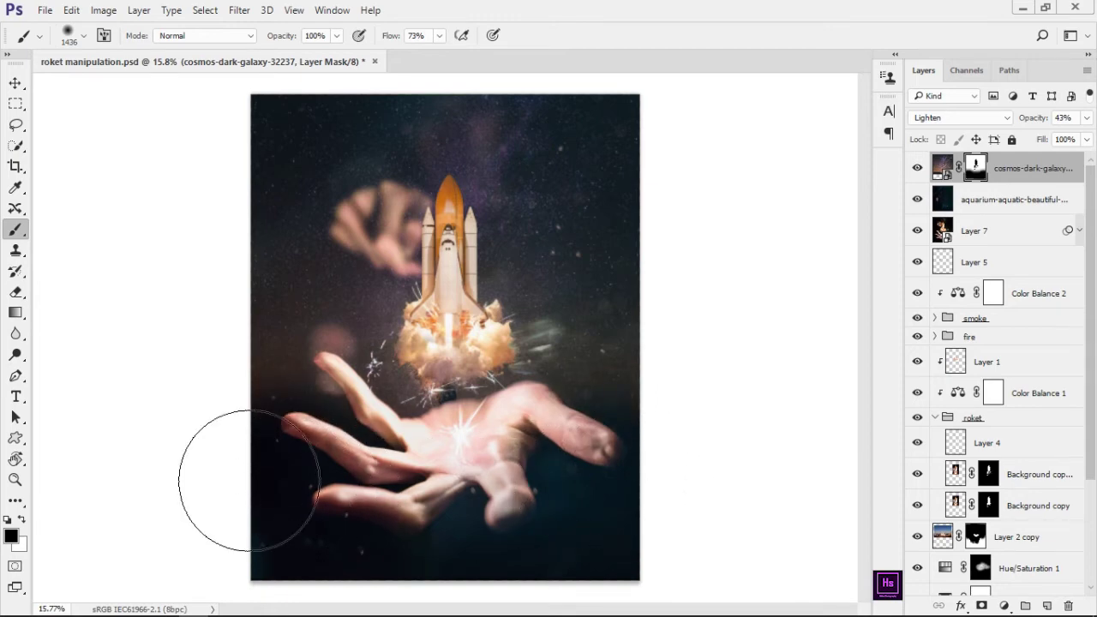
{"action": "key", "text": "ctrl+z"}
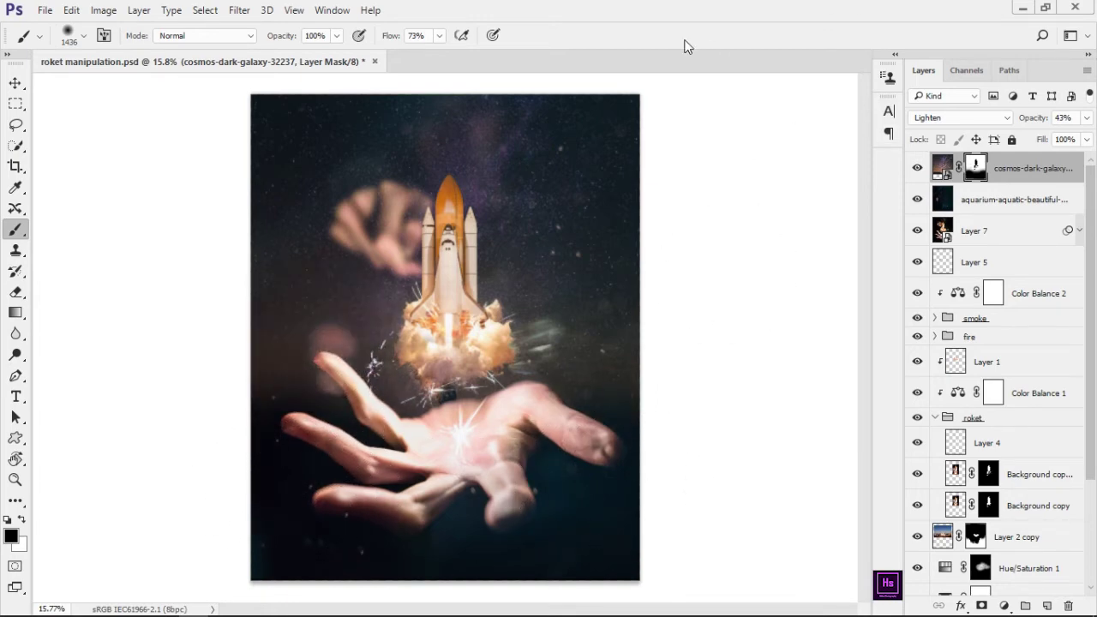
{"action": "left_click_drag", "start_coordinate": [306, 363], "coordinate": [299, 326]}
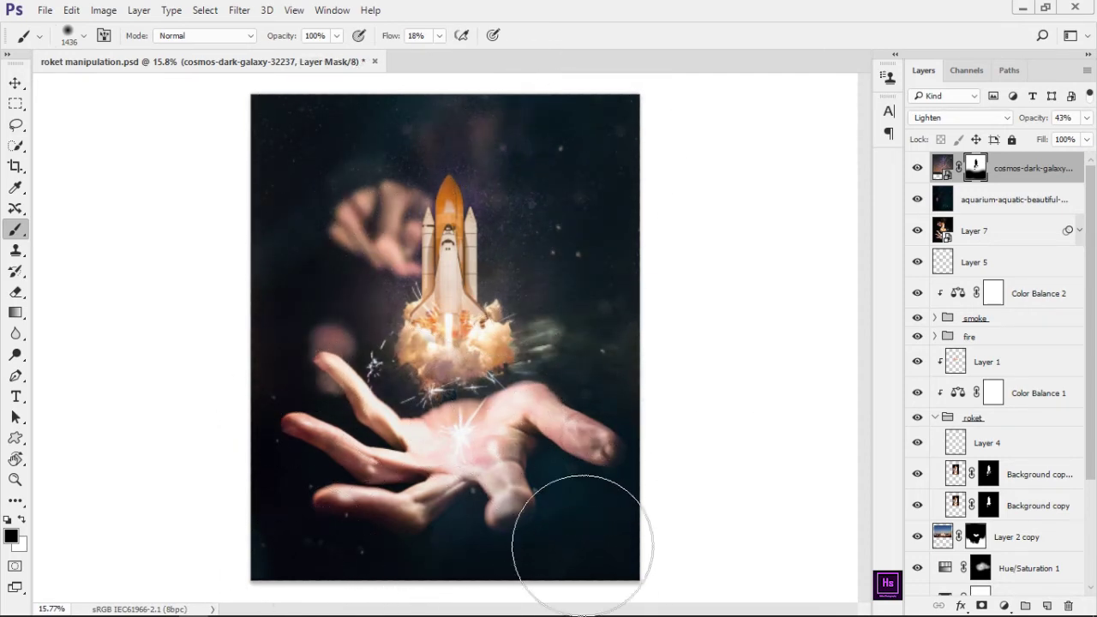
{"action": "scroll", "coordinate": [535, 369], "scroll_direction": "down", "scroll_amount": 1}
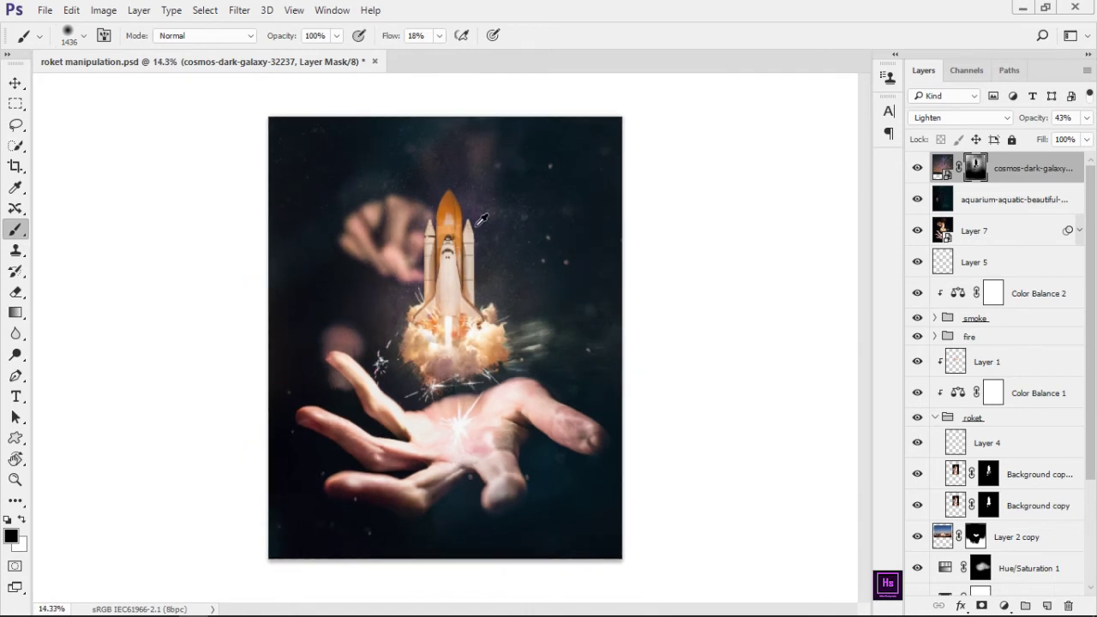
{"action": "scroll", "coordinate": [483, 220], "scroll_direction": "up", "scroll_amount": 4}
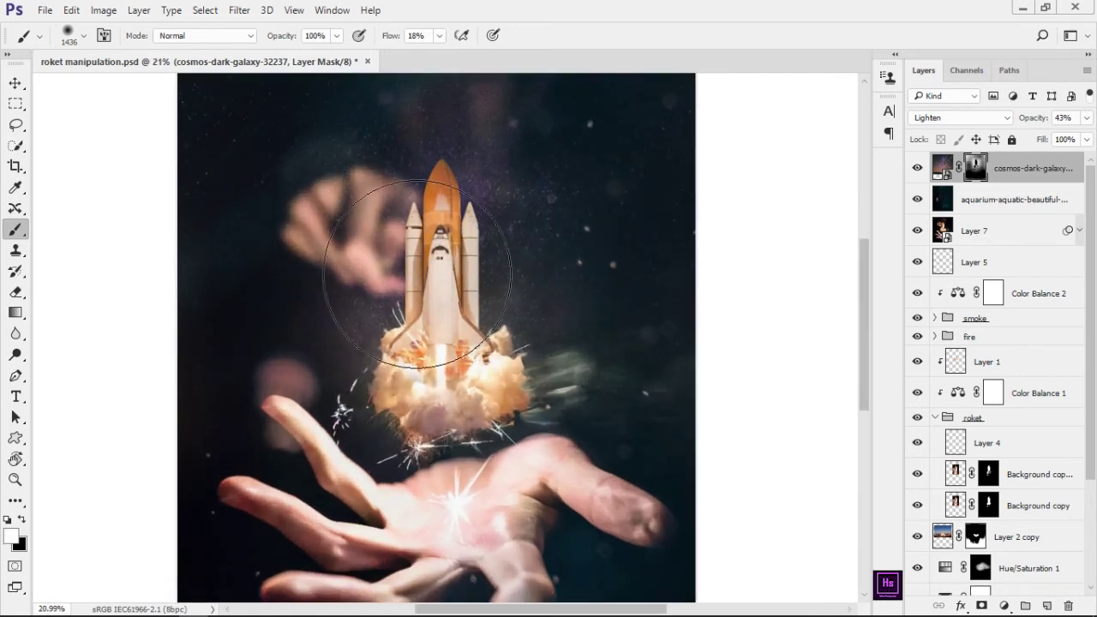
{"action": "left_click_drag", "start_coordinate": [417, 273], "coordinate": [399, 208]}
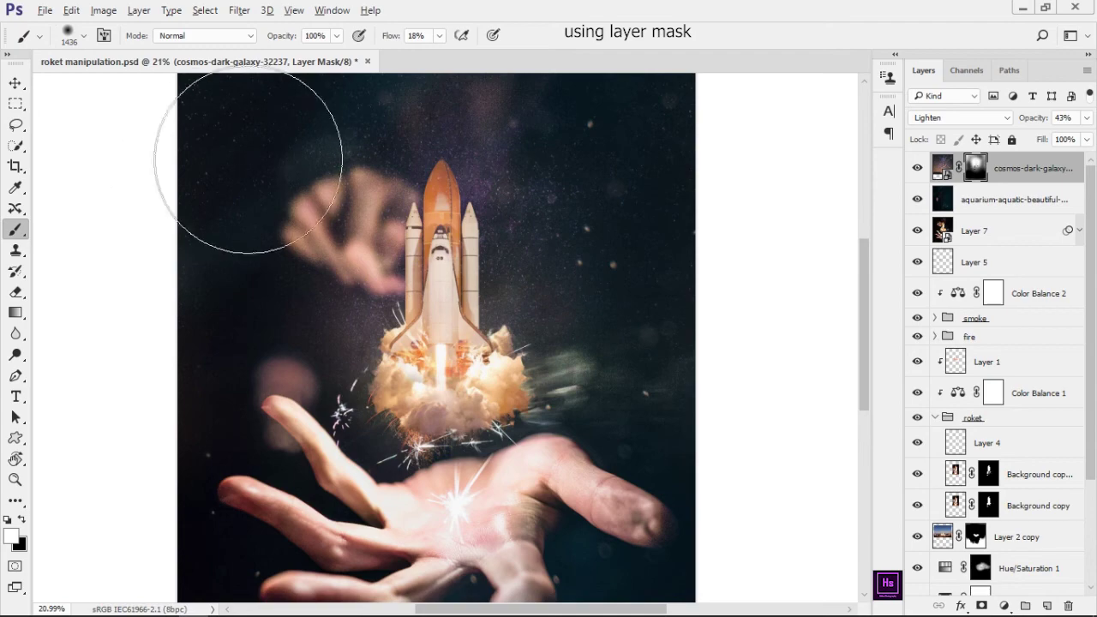
{"action": "mouse_move", "coordinate": [248, 160]}
{"action": "left_mouse_down"}
{"action": "mouse_move", "coordinate": [318, 186]}
{"action": "mouse_move", "coordinate": [313, 93]}
{"action": "mouse_move", "coordinate": [411, 4]}
{"action": "mouse_move", "coordinate": [535, 148]}
{"action": "mouse_move", "coordinate": [537, 97]}
{"action": "mouse_move", "coordinate": [435, 98]}
{"action": "mouse_move", "coordinate": [627, 377]}
{"action": "left_mouse_up"}
{"action": "key", "text": "x"}
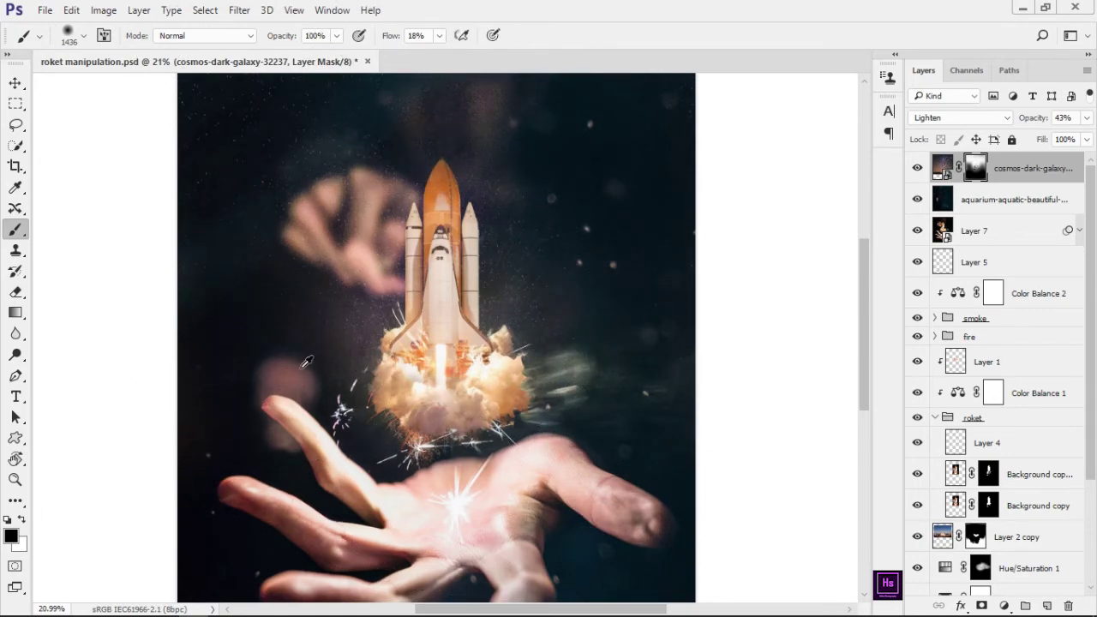
{"action": "scroll", "coordinate": [306, 362], "scroll_direction": "down", "scroll_amount": 2}
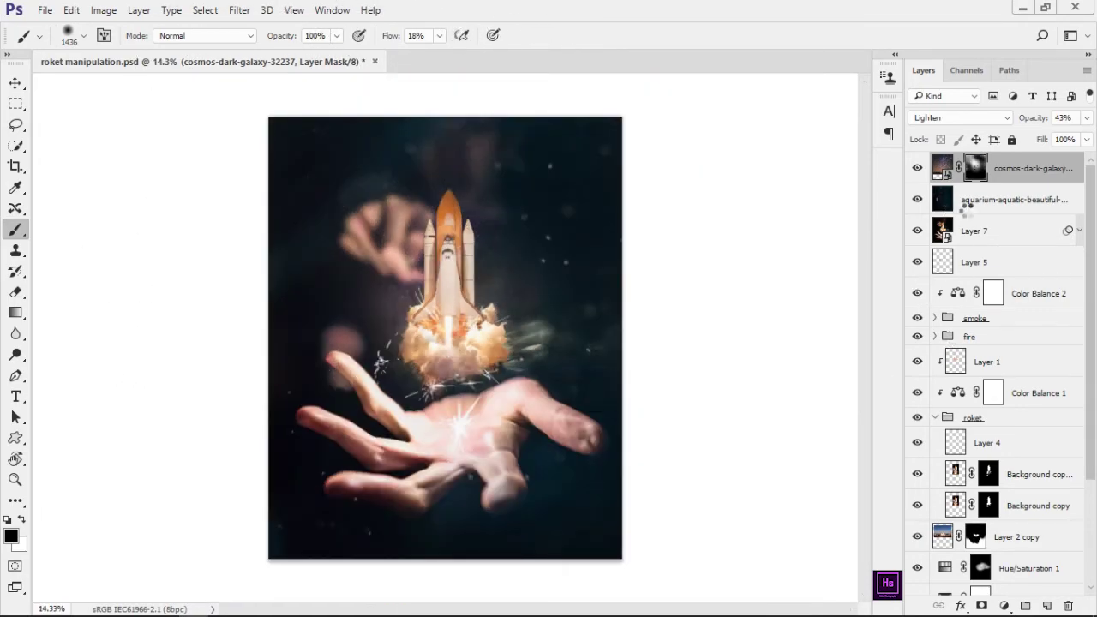